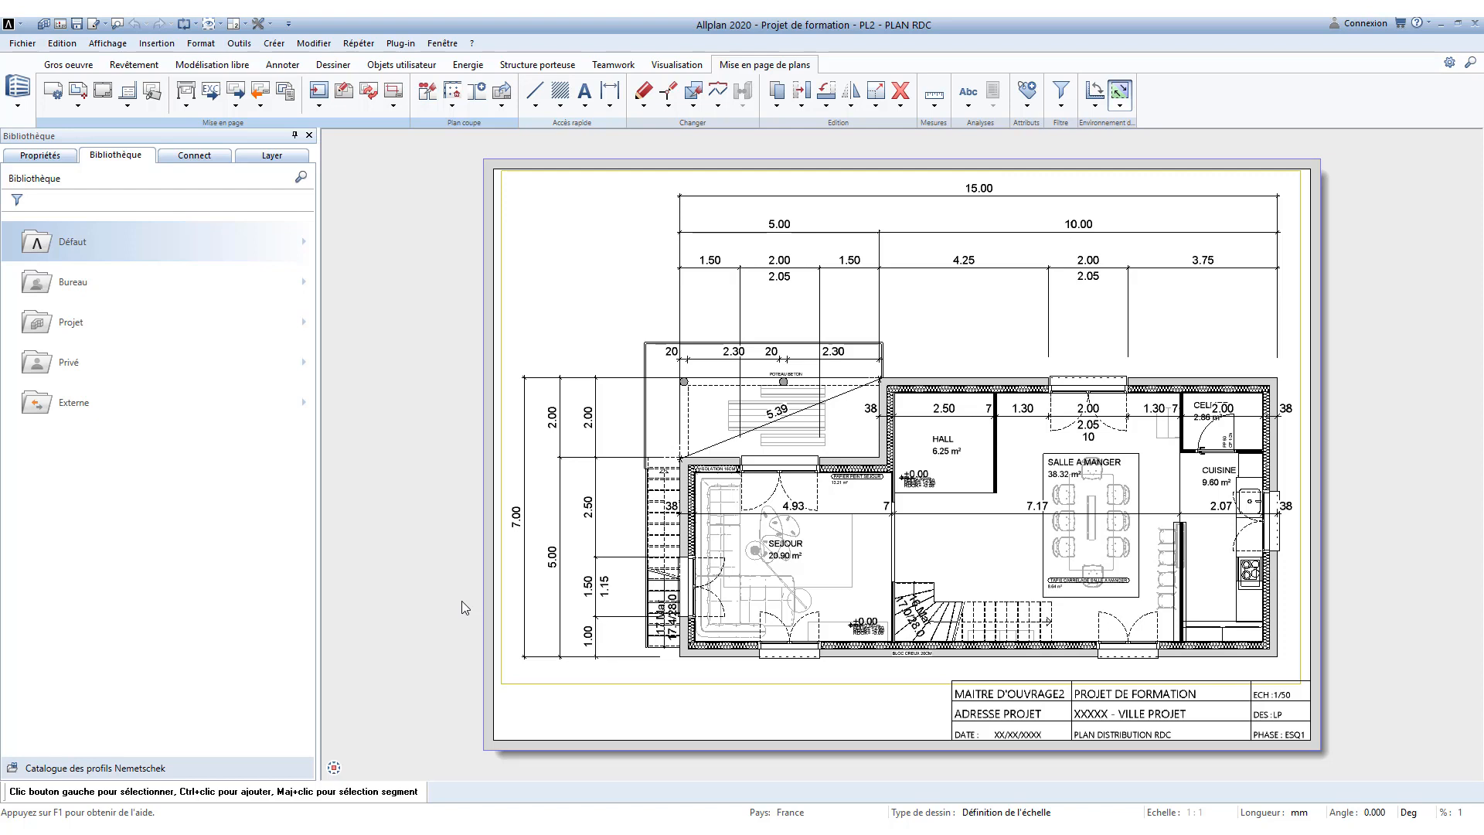
Step: Switch to the model and load PLAN RDC as the active drawing file with the 1. Etage supérieur files open, leaving CARTOUCHE unloaded
click(57, 63)
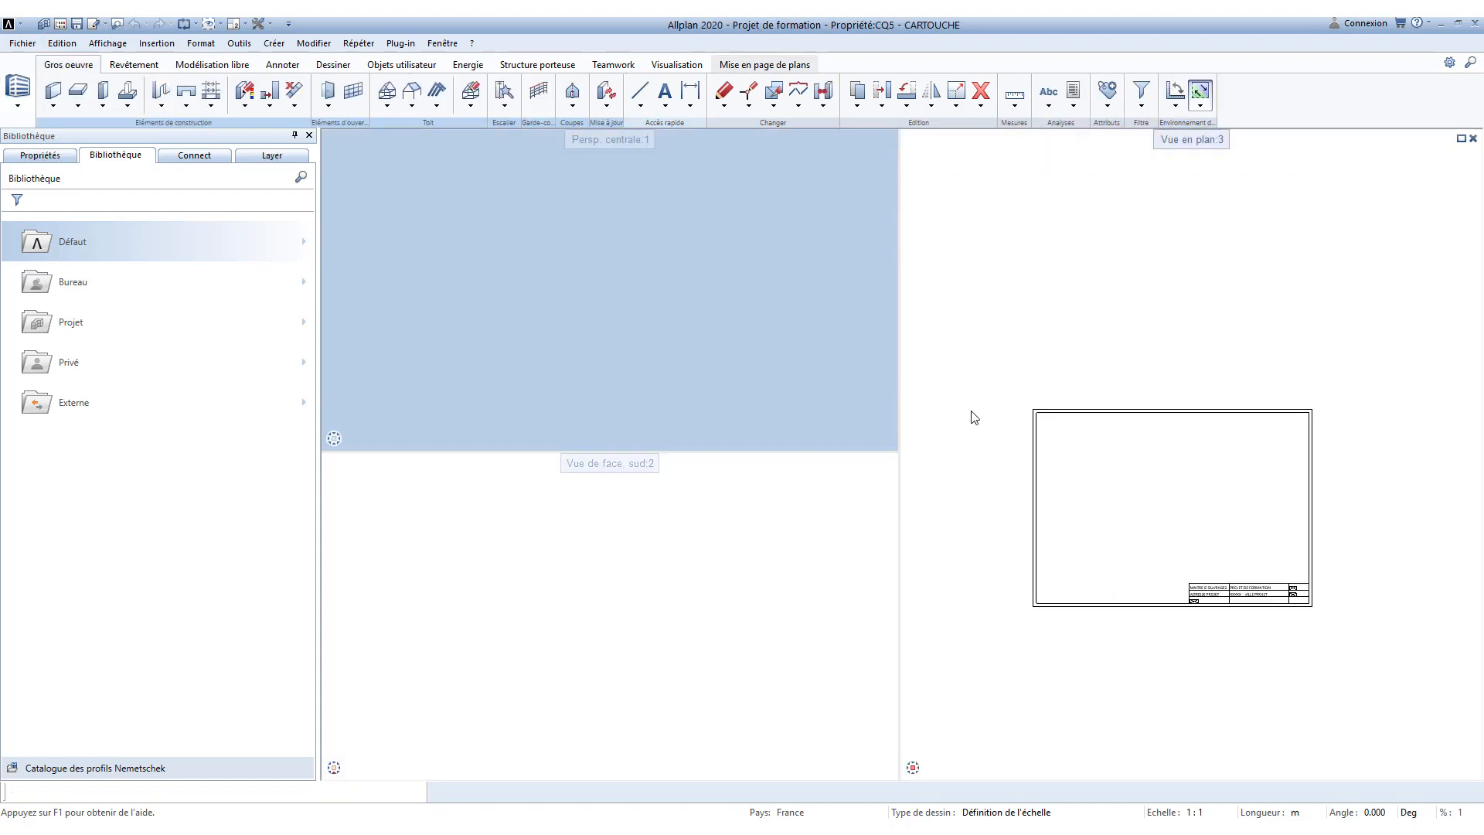
double_click(971, 417)
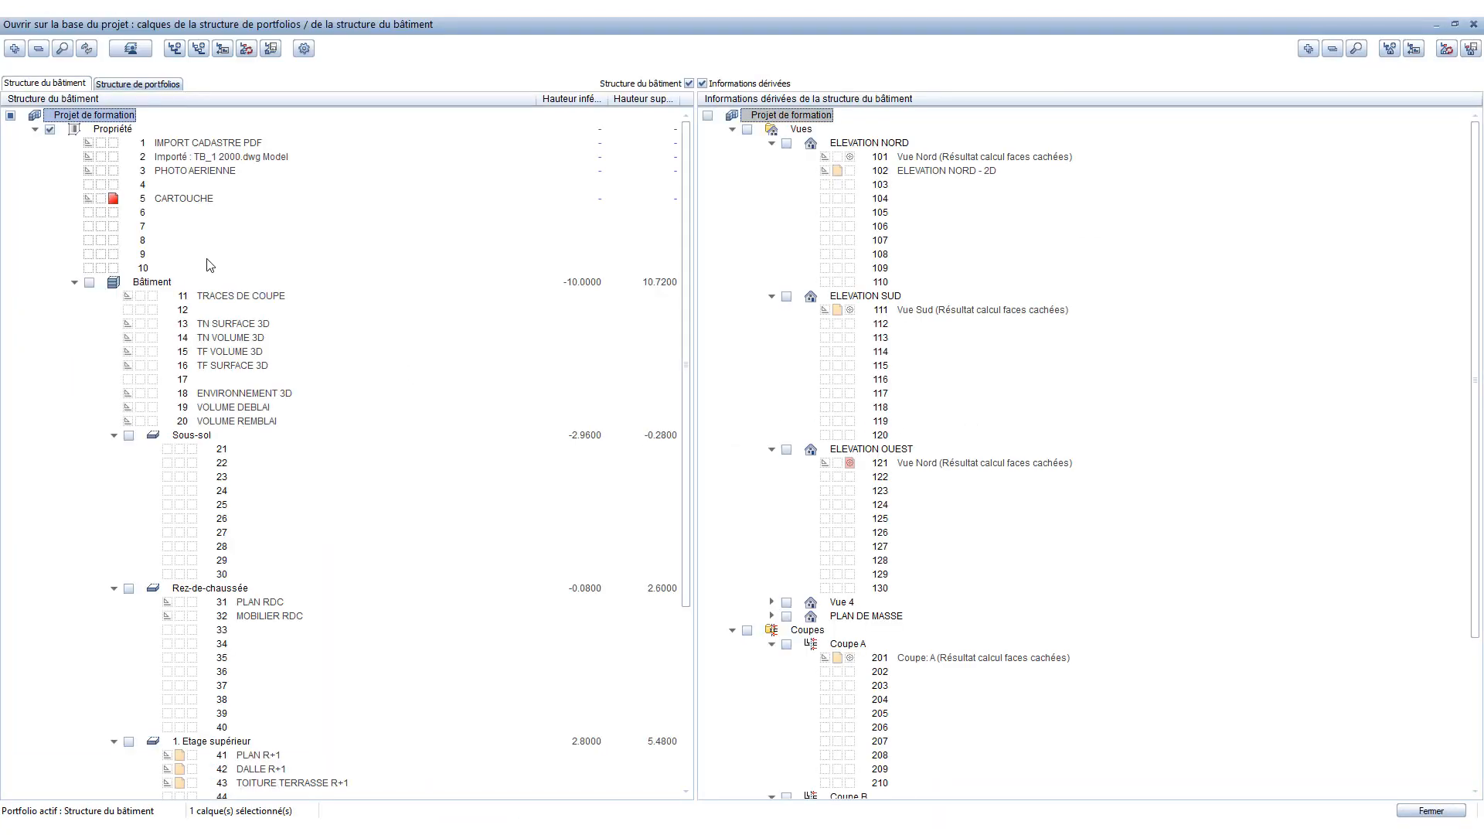
click(114, 198)
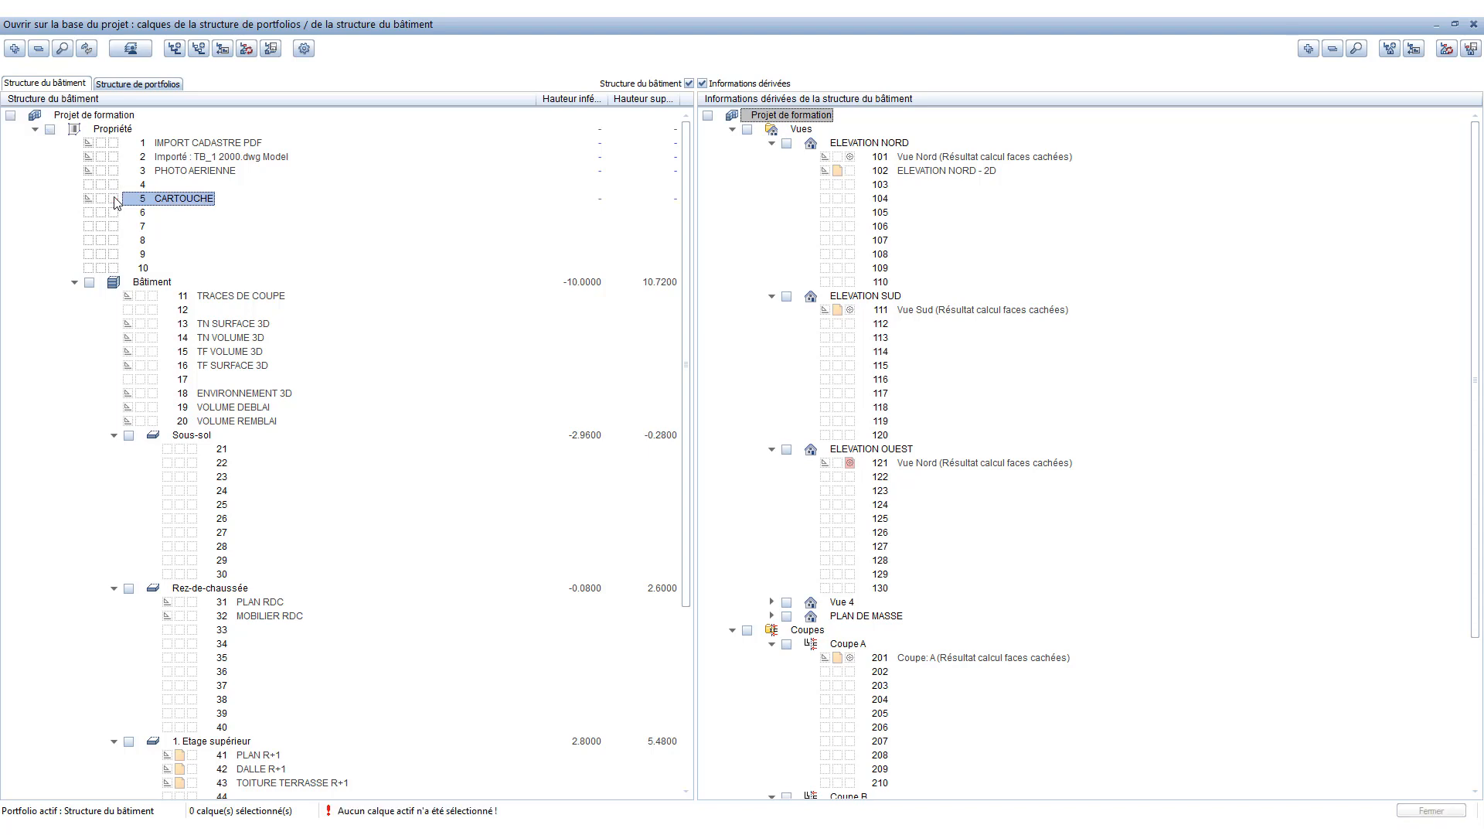
click(129, 589)
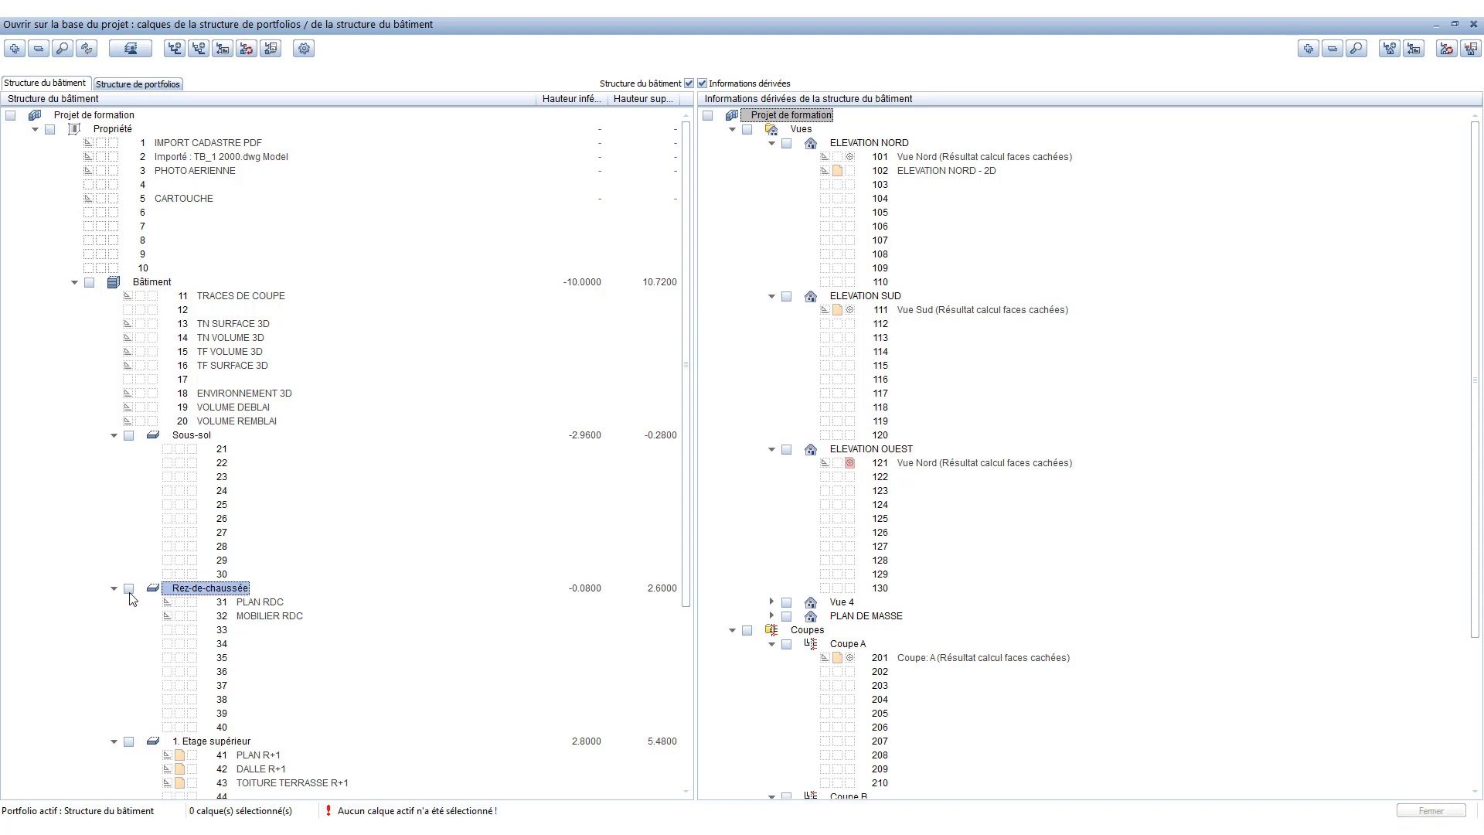
click(177, 602)
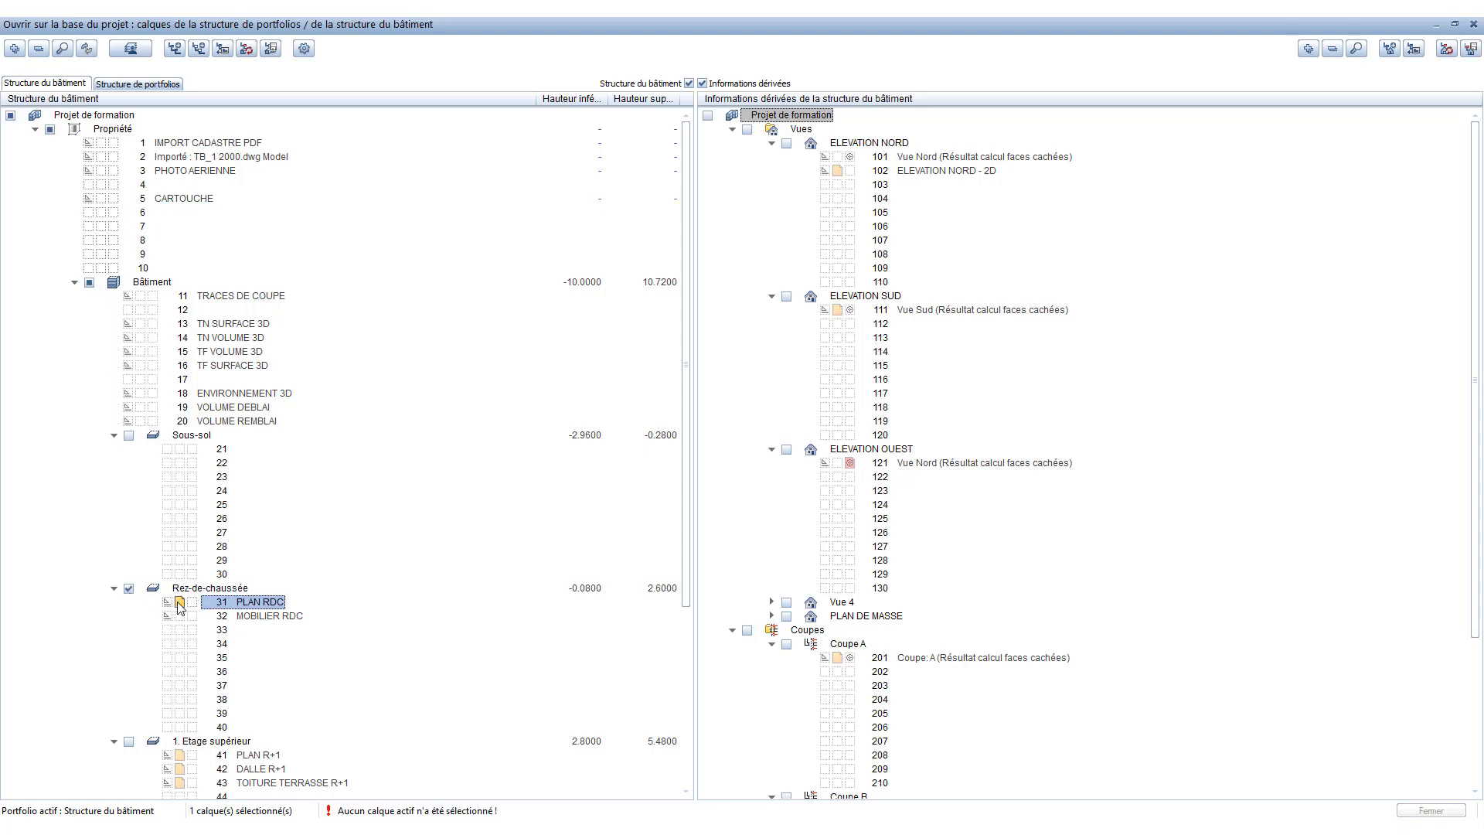
click(129, 741)
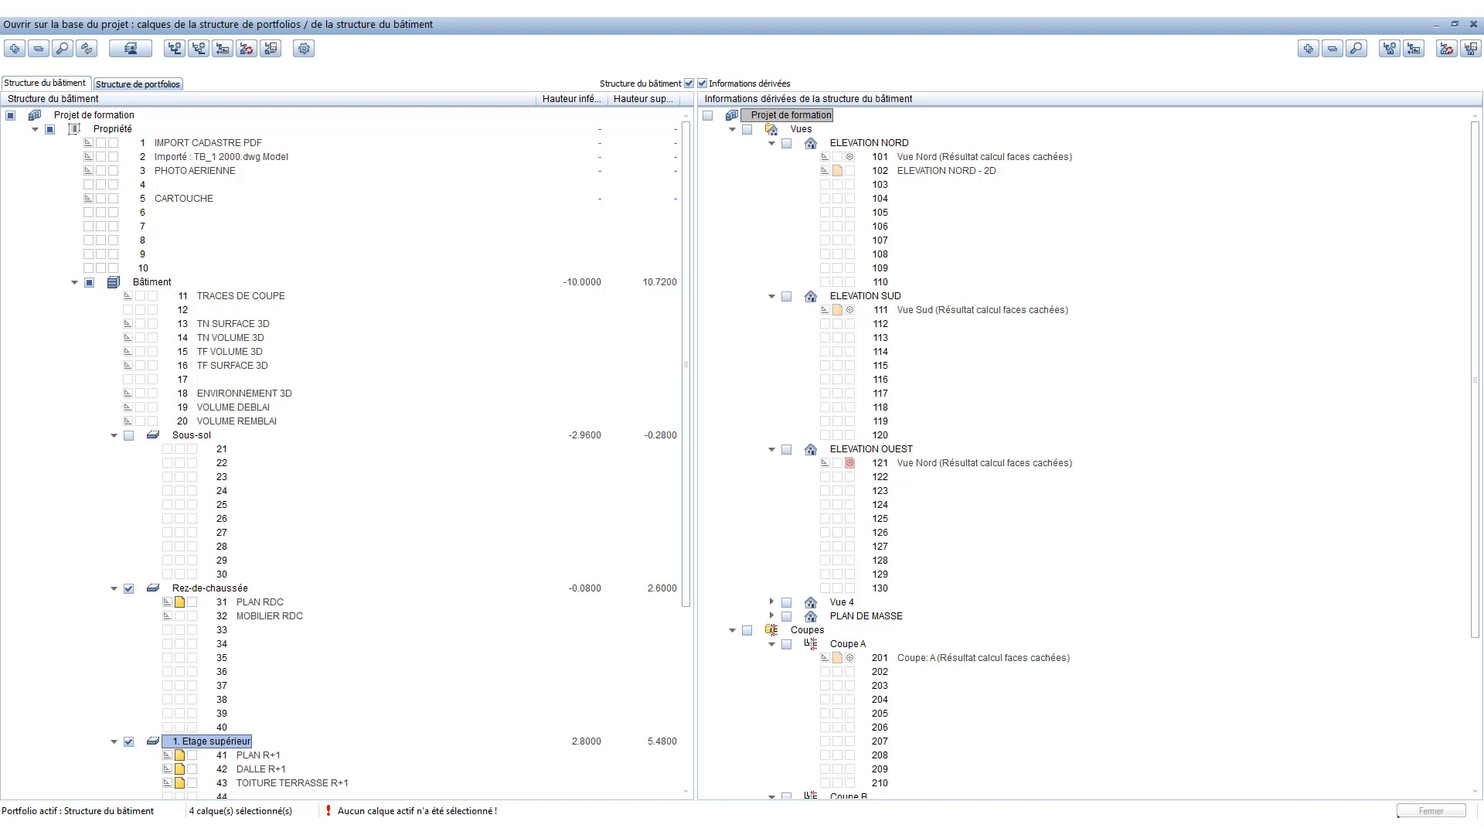
click(192, 602)
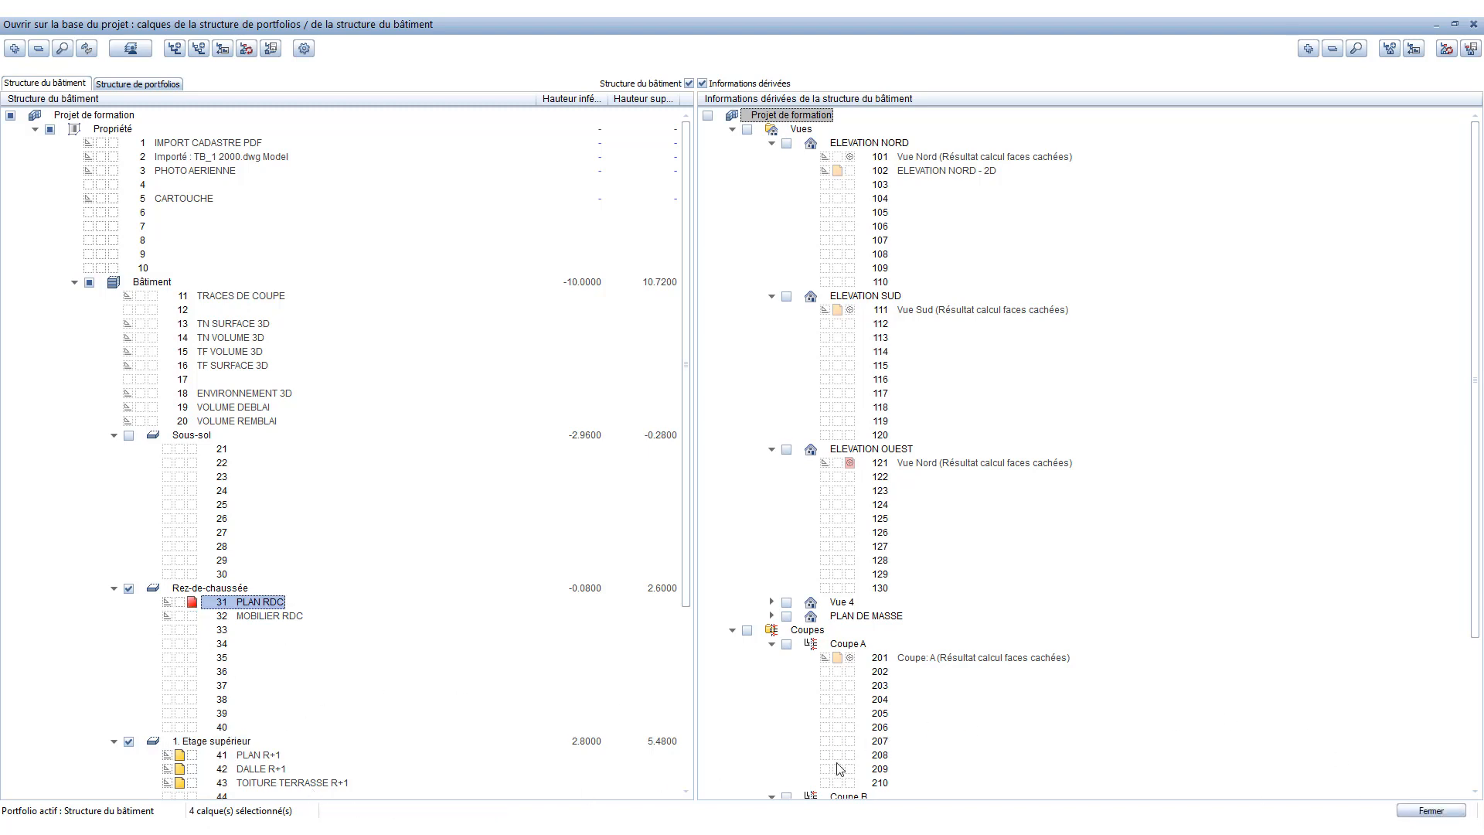
click(1430, 809)
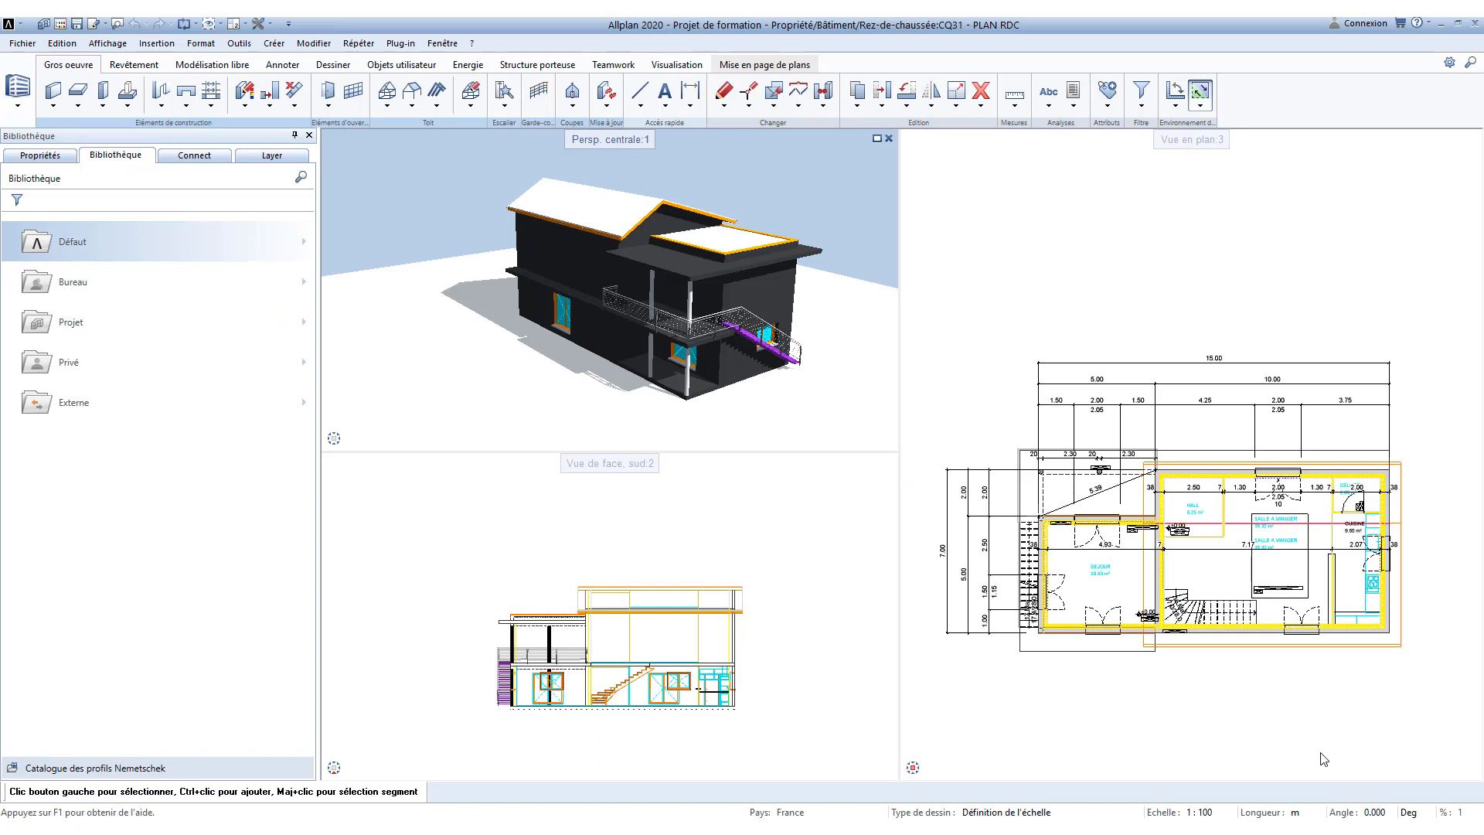
Step: Generate the Allplan BCM report Quantités.rdlc for all elements in the plan view
click(1073, 96)
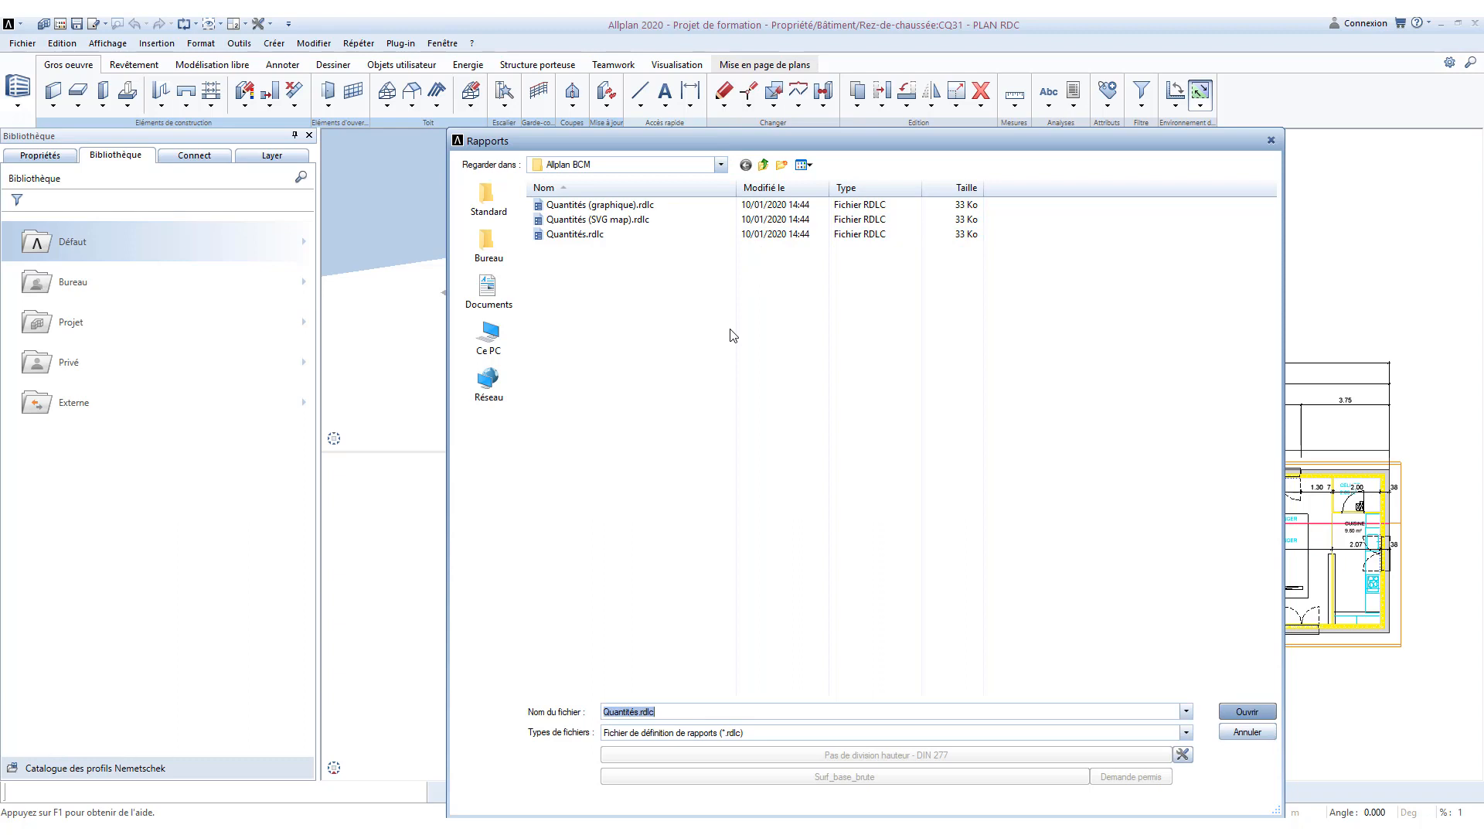
click(639, 236)
click(636, 220)
click(633, 207)
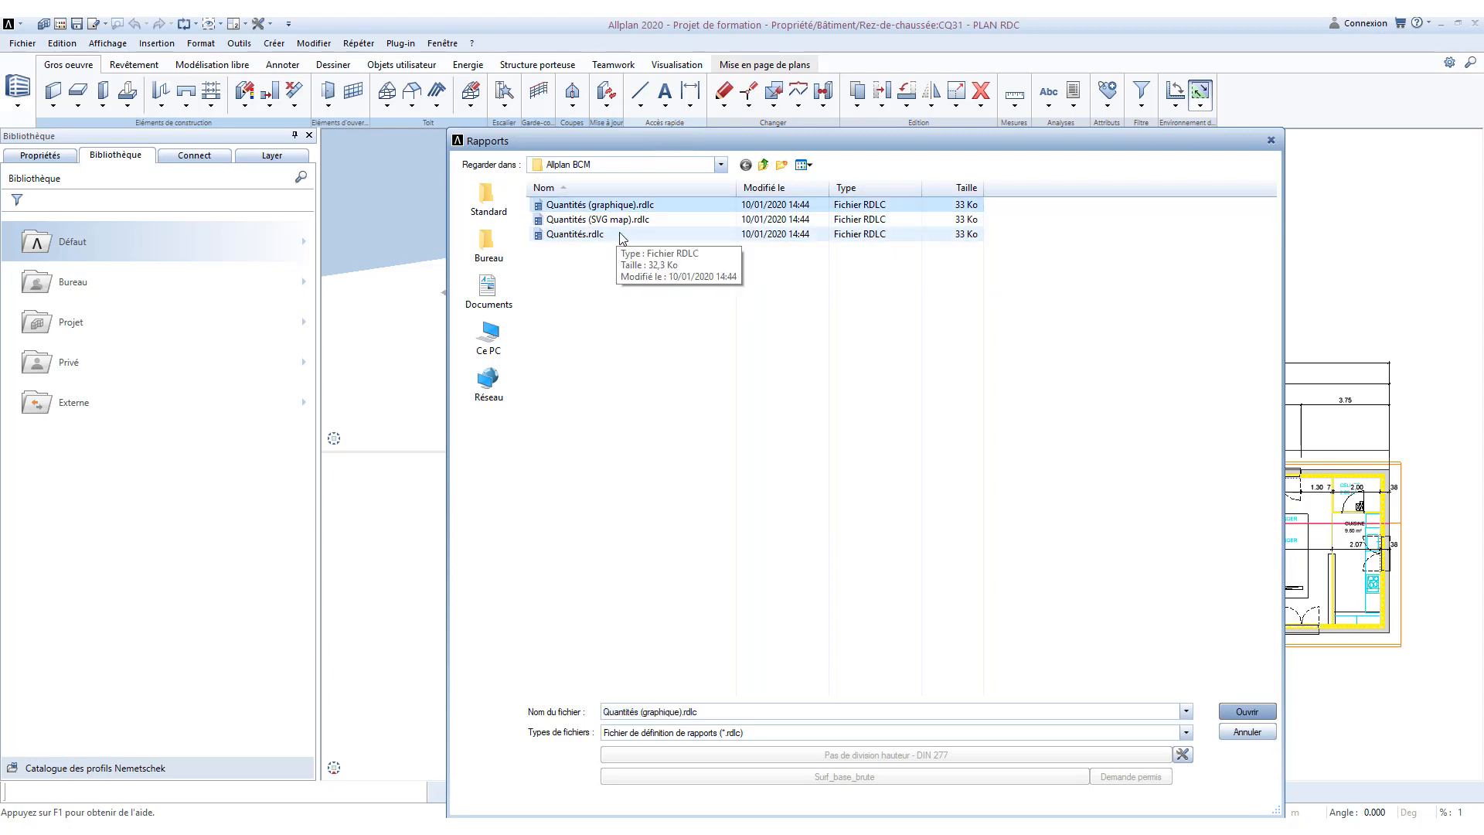
click(621, 235)
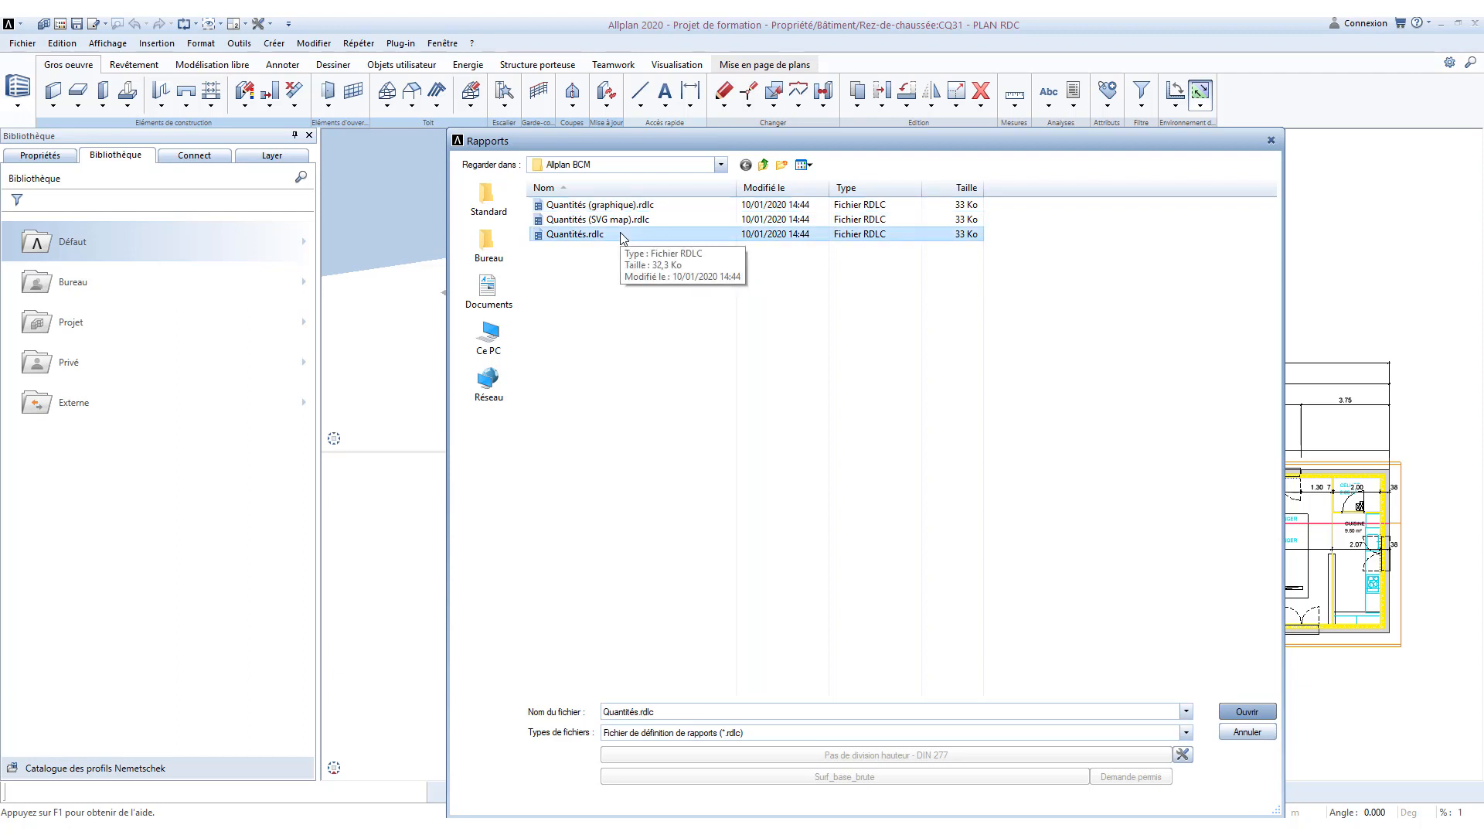
double_click(620, 235)
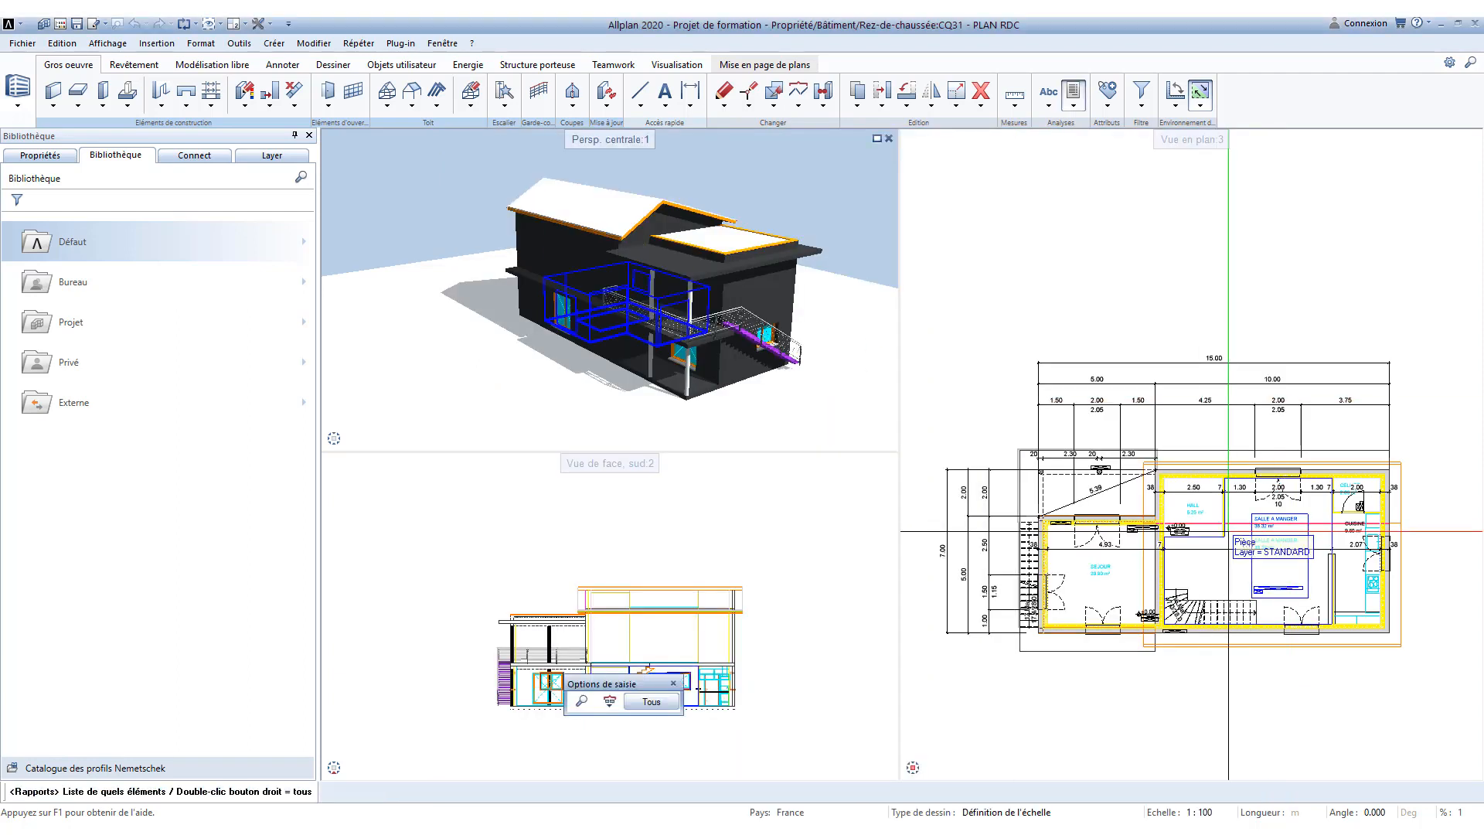
drag(924, 241, 1446, 765)
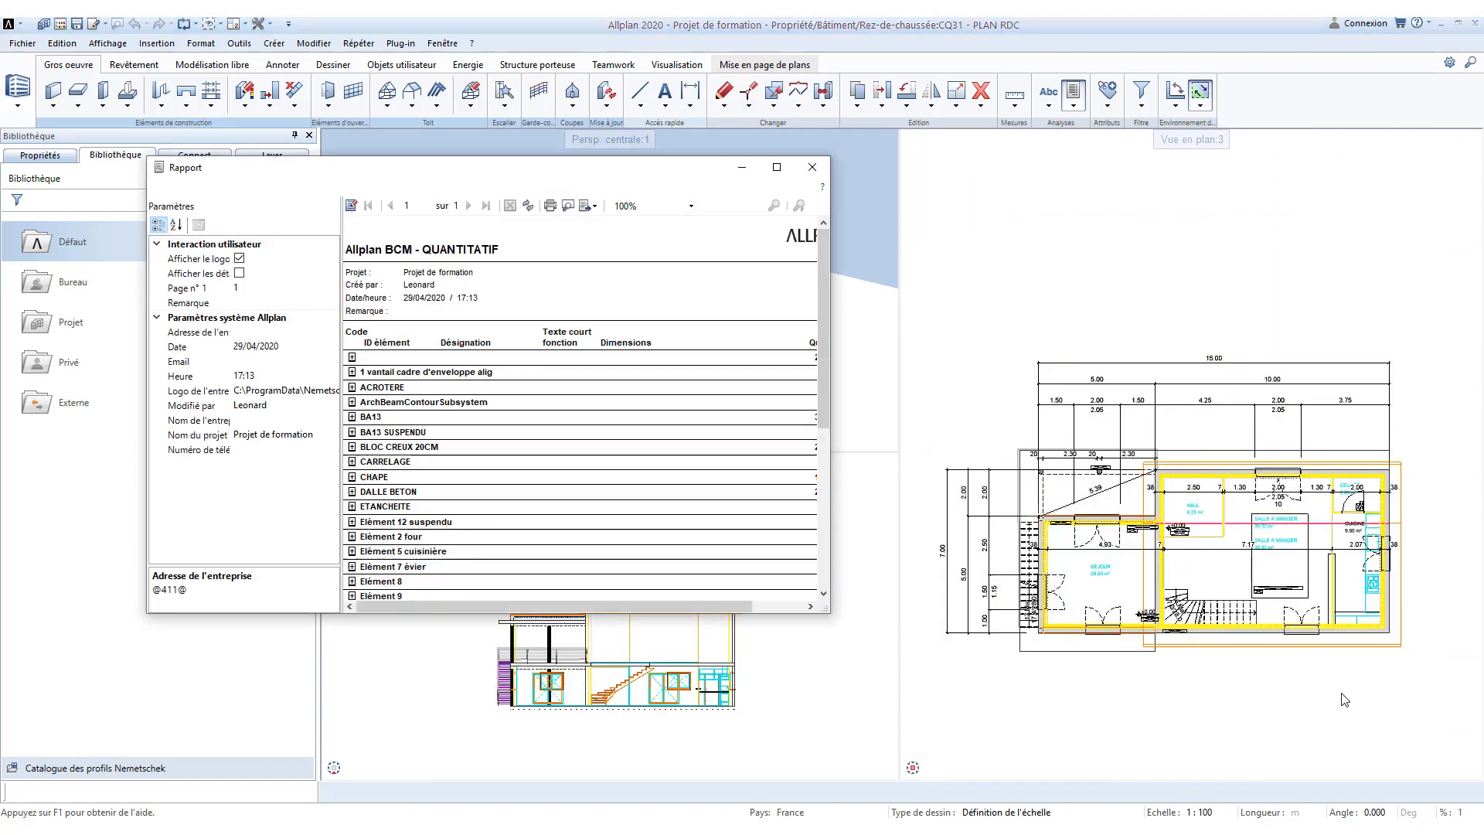
Step: Enlarge the quantities report to full screen, examine the quantities listed per material and close the report
click(783, 167)
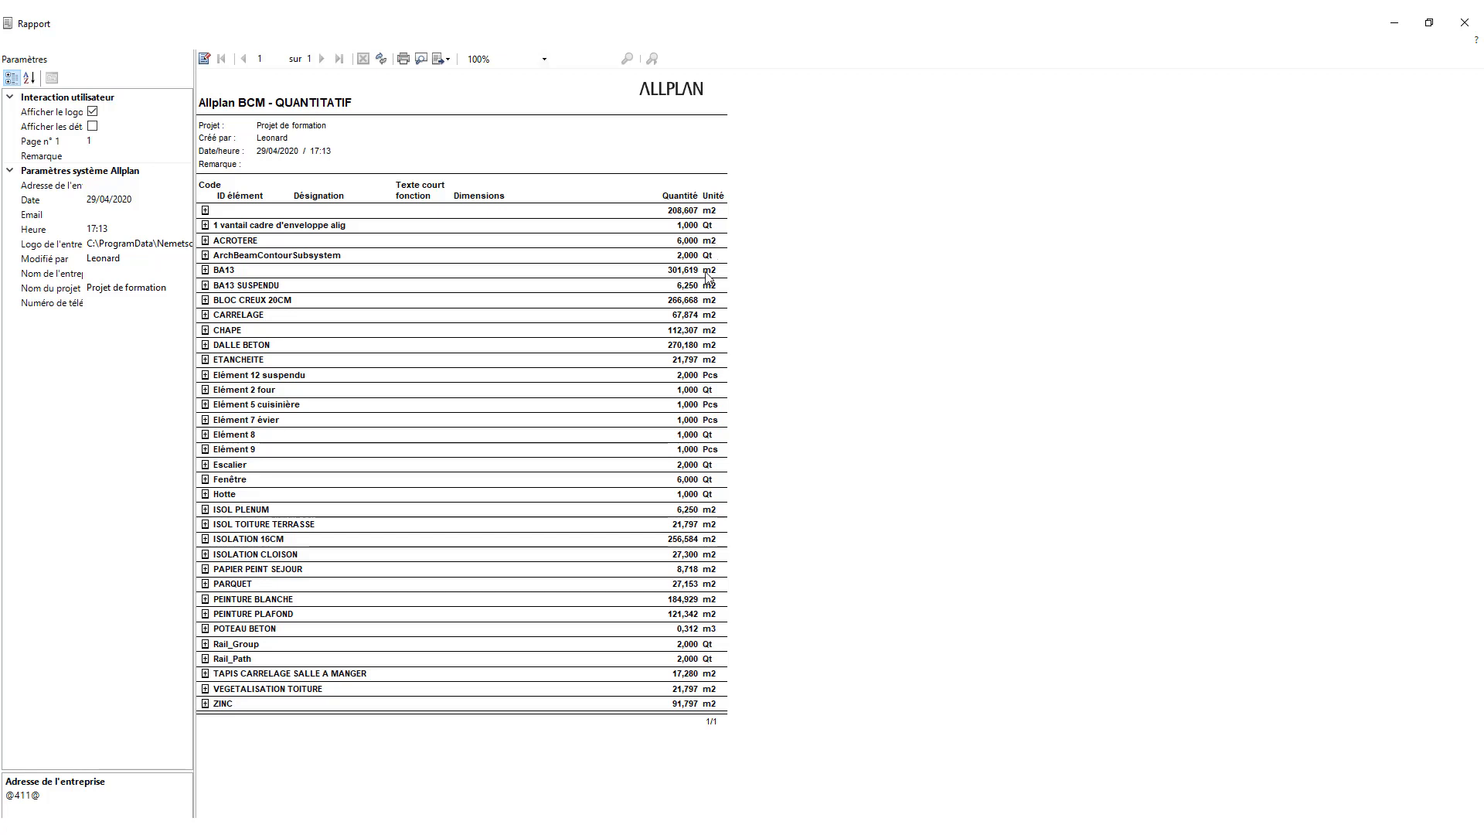
key(ctrl)
key(ctrl)
key(ctrl)
key(ctrl)
click(1463, 23)
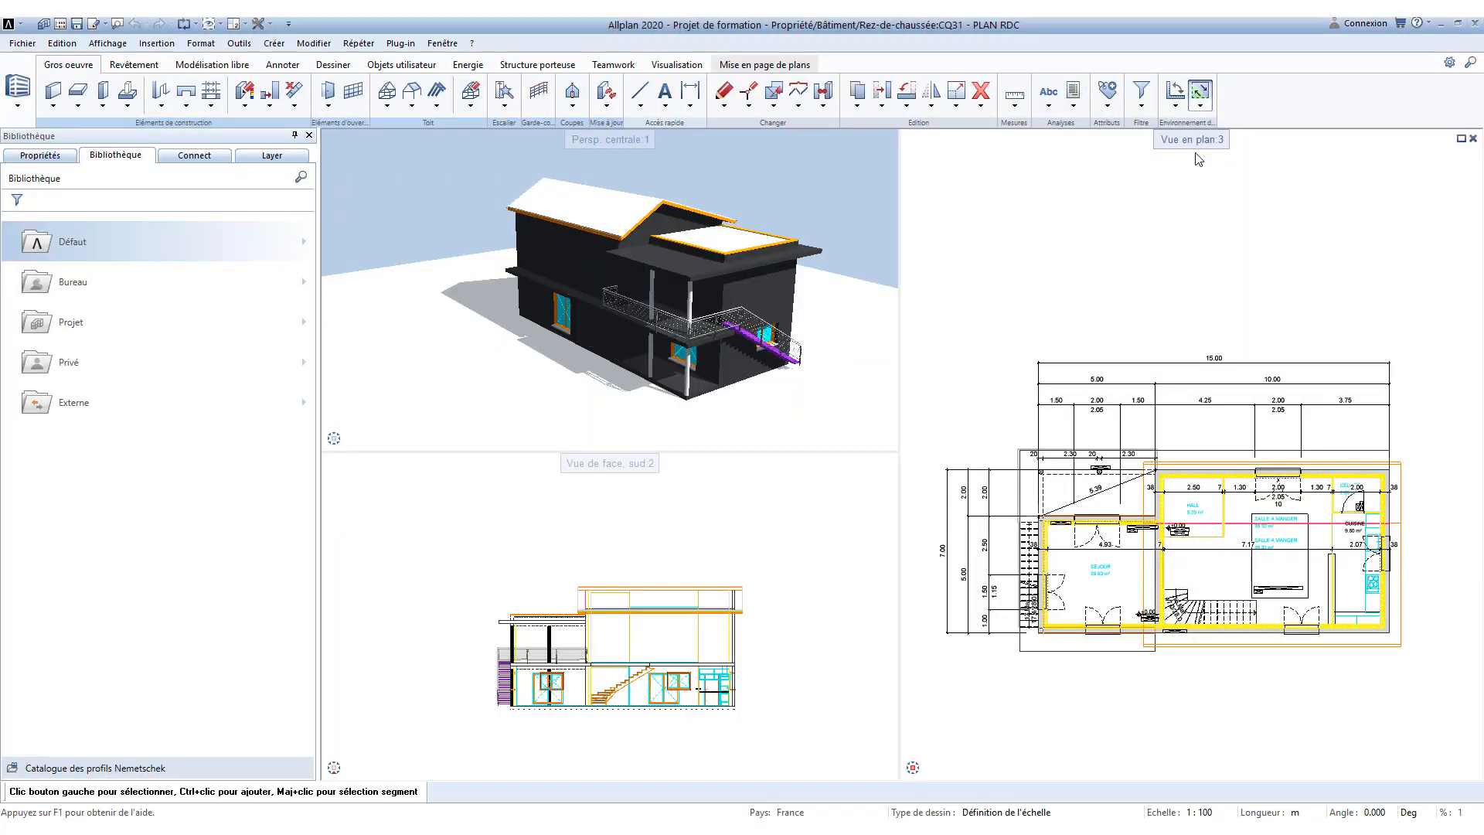
Step: Generate the Revêtements plancher.rdlc report from the Second oeuvre Revêtements folder for all elements in the plan view
click(1075, 95)
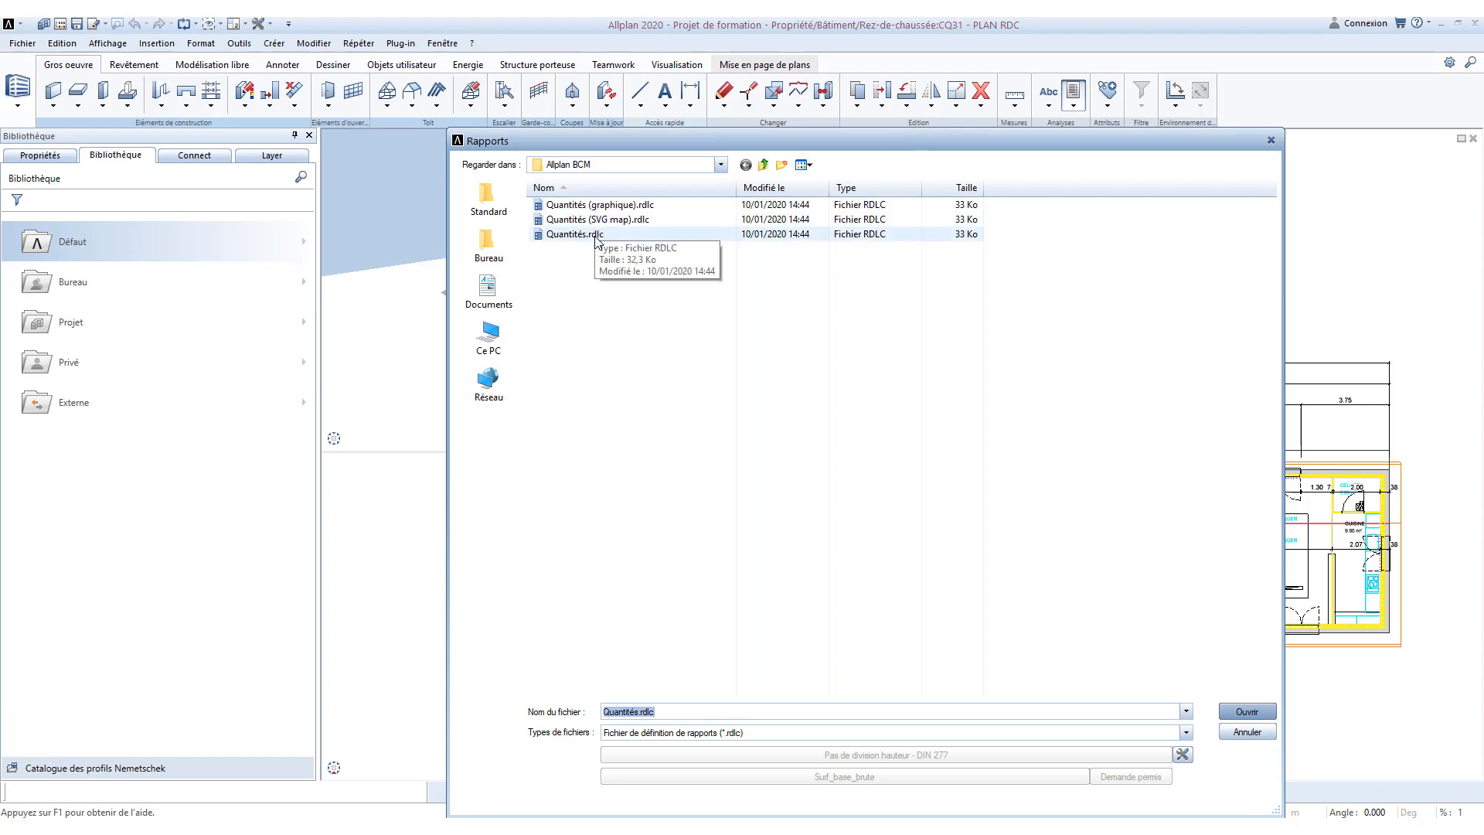
click(721, 165)
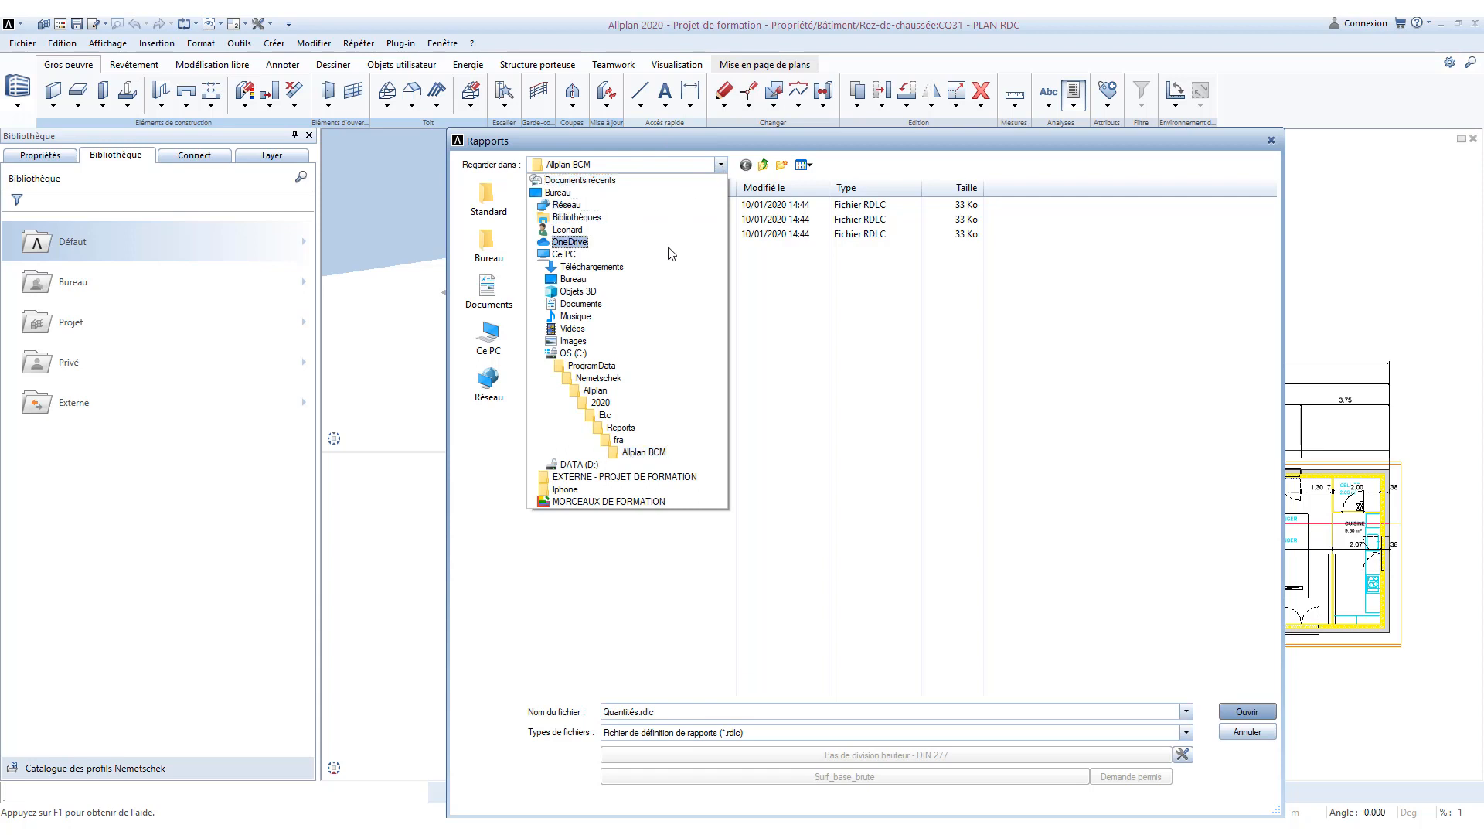
click(666, 442)
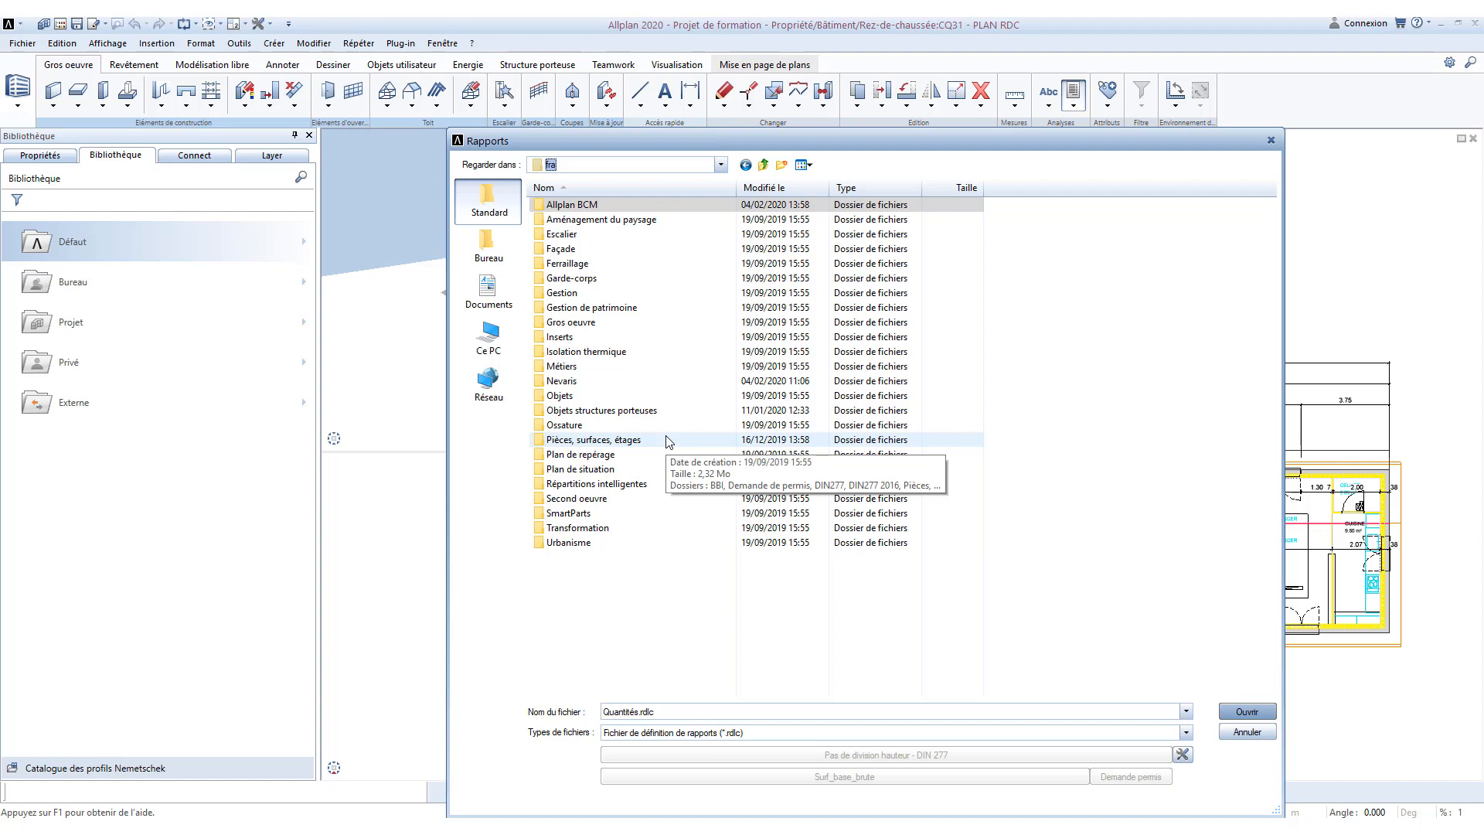
click(669, 441)
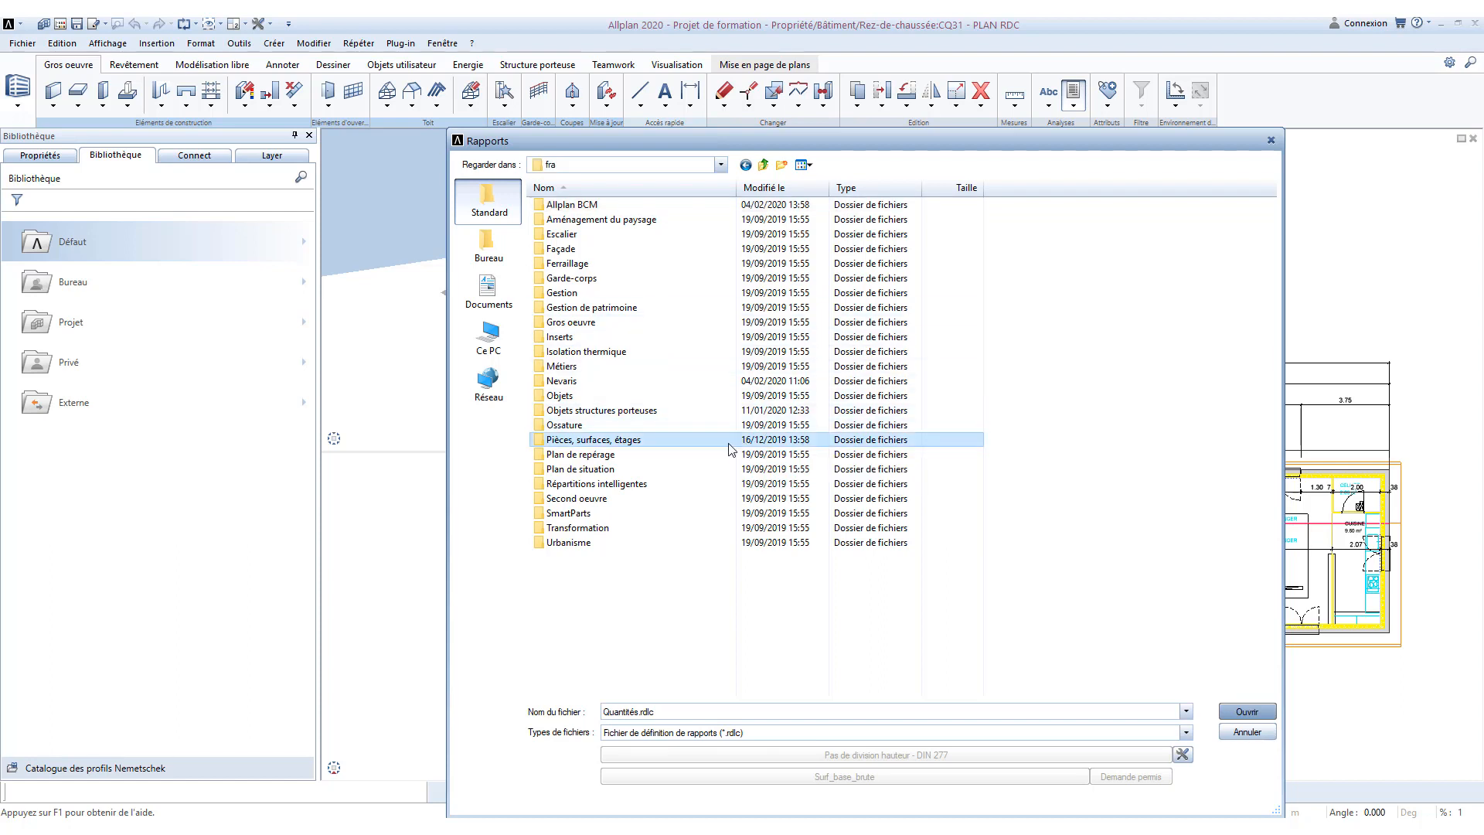
double_click(695, 498)
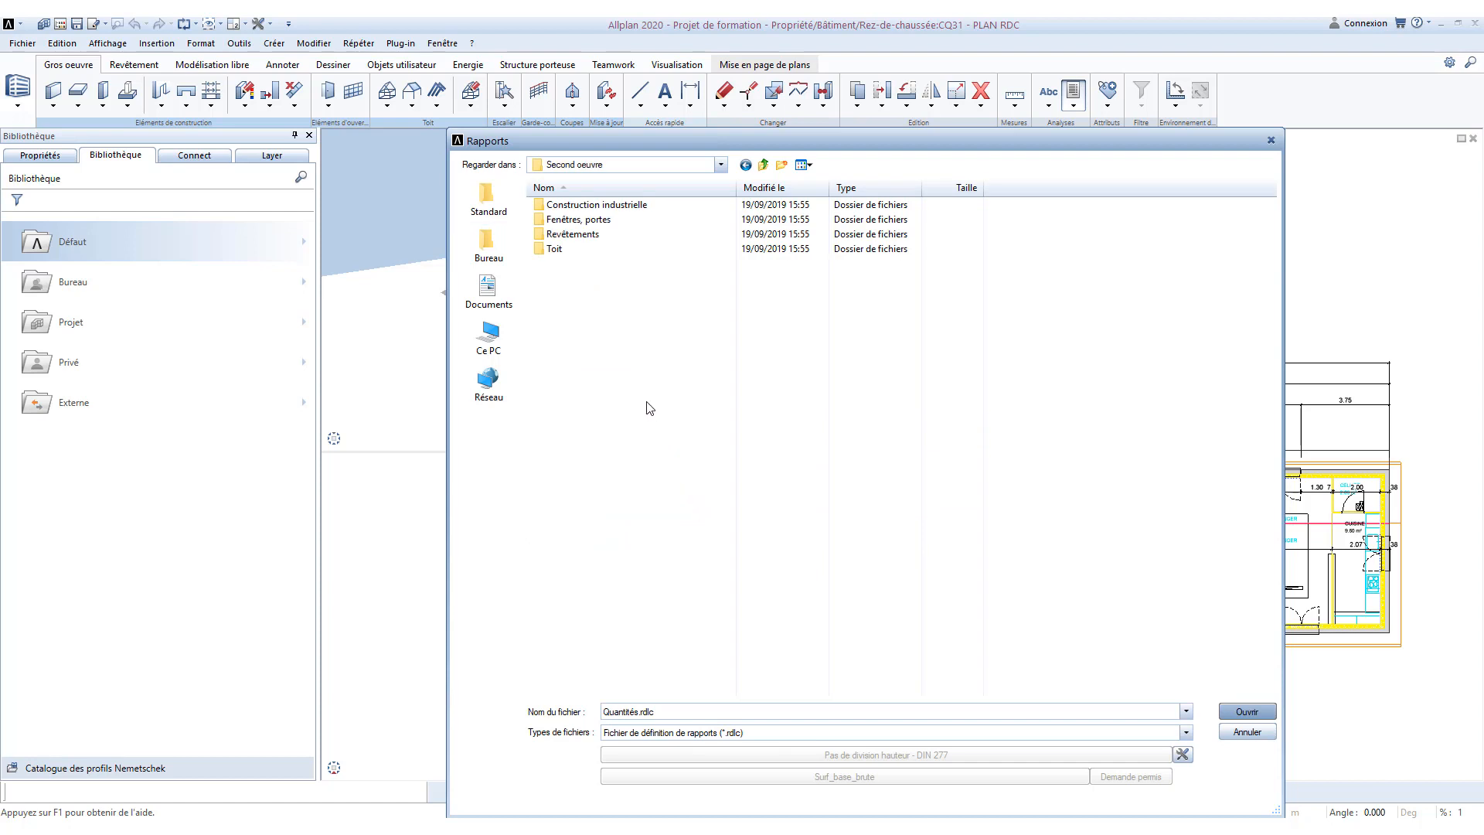
double_click(591, 234)
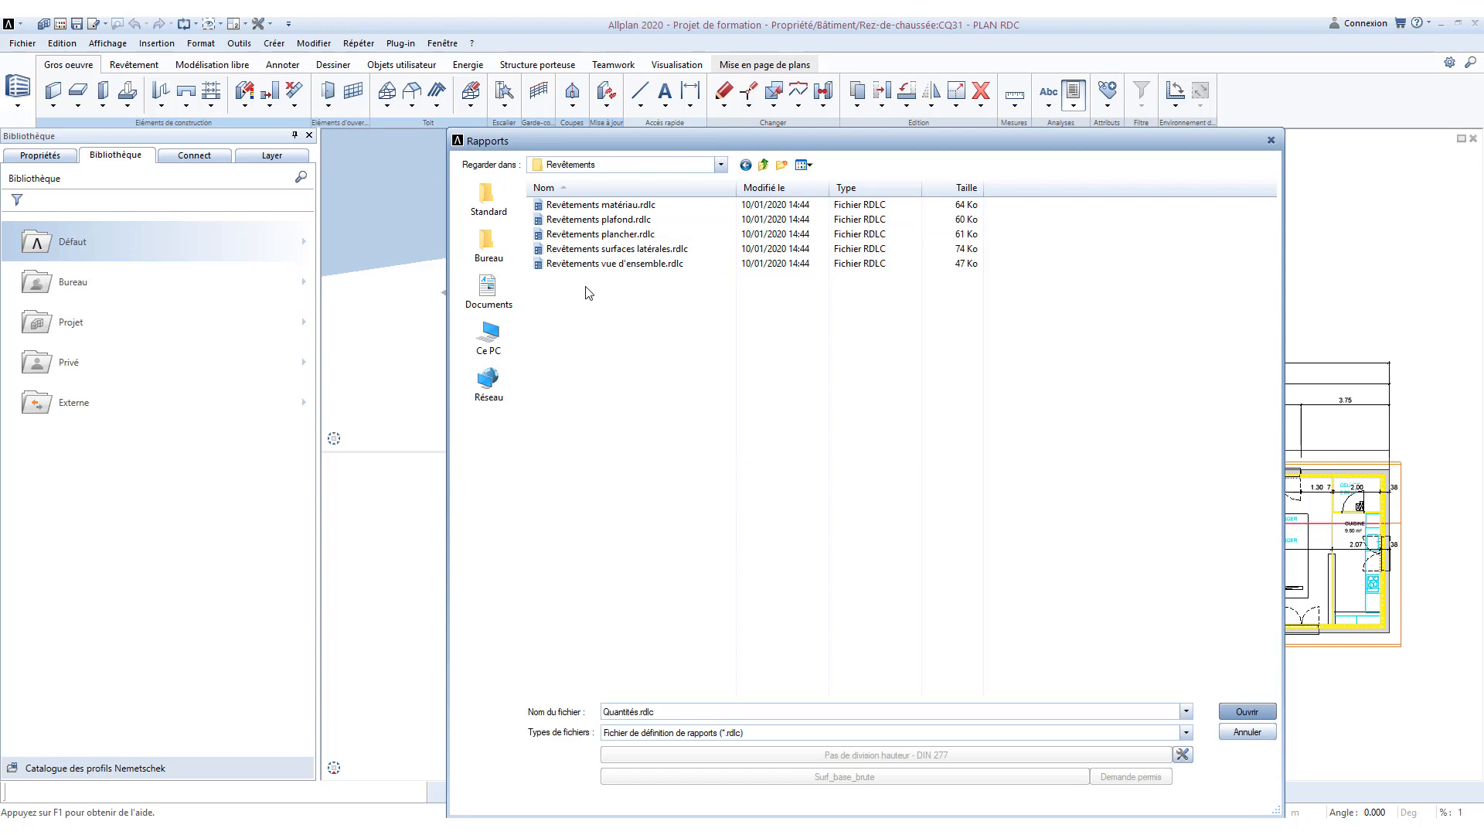
double_click(579, 237)
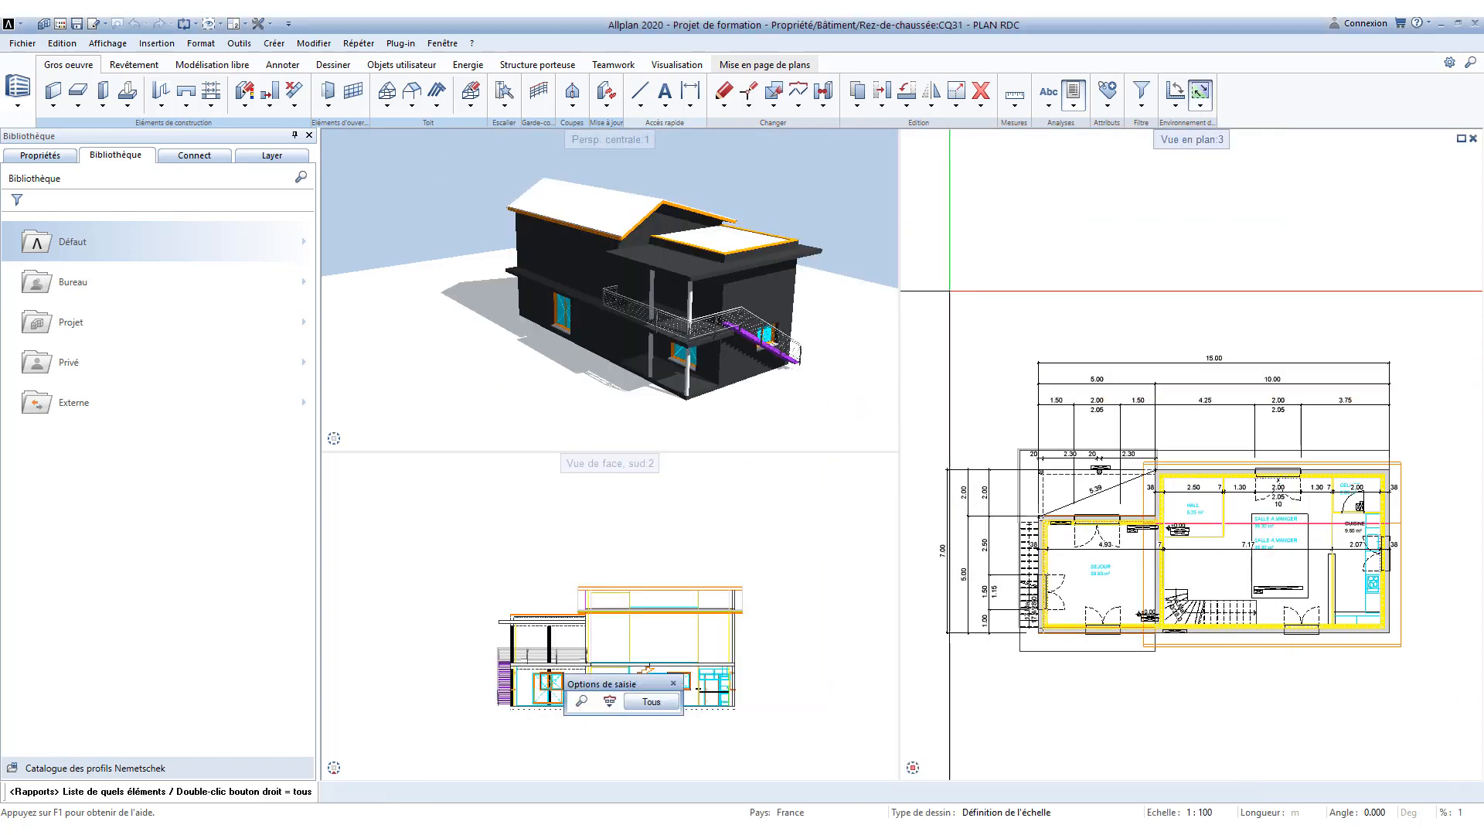
drag(928, 276, 1443, 716)
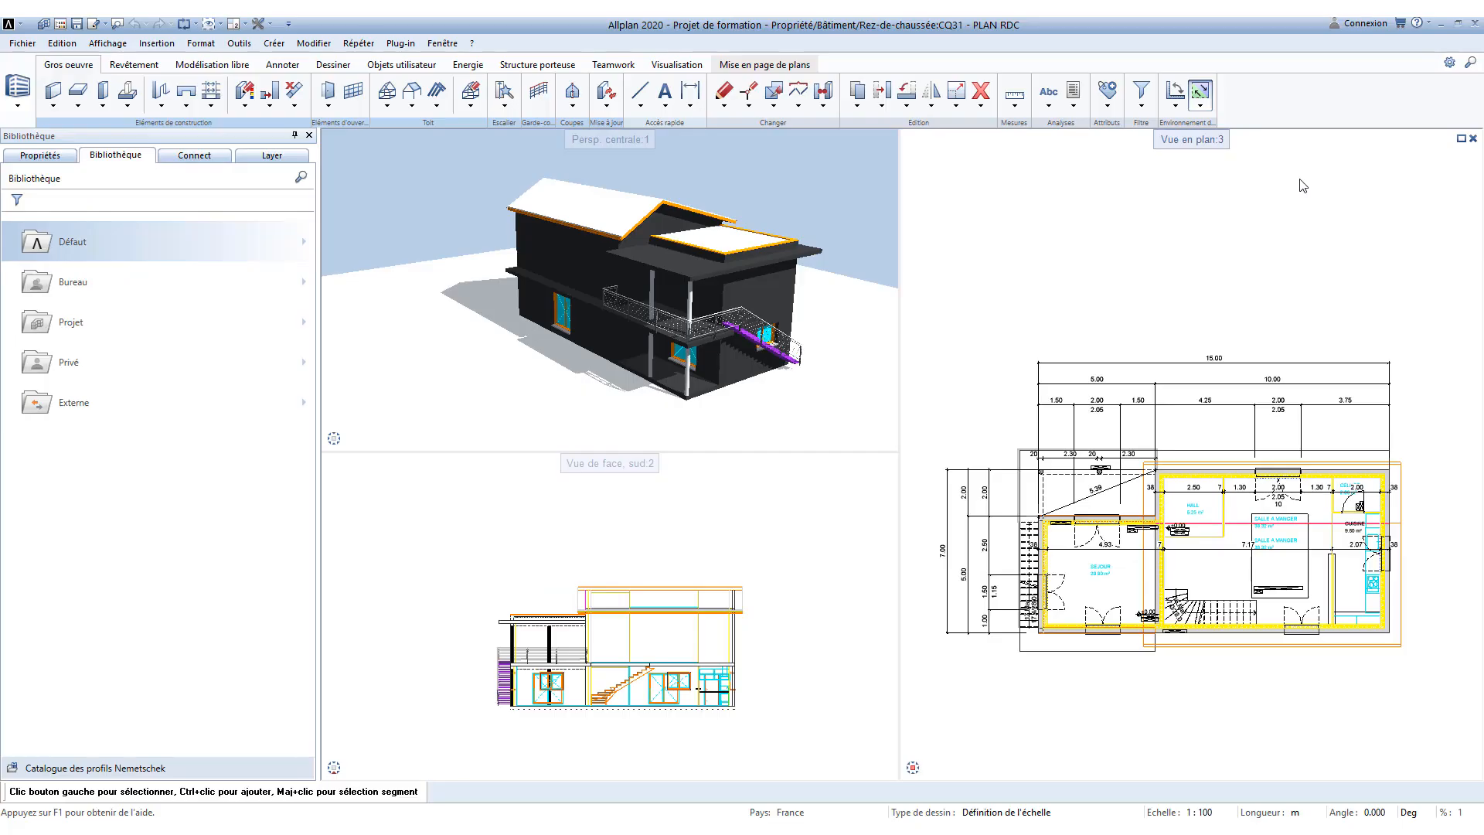
Step: Generate the Murs.rdlc report from the Gros oeuvre folder for all elements in the plan view
click(1072, 92)
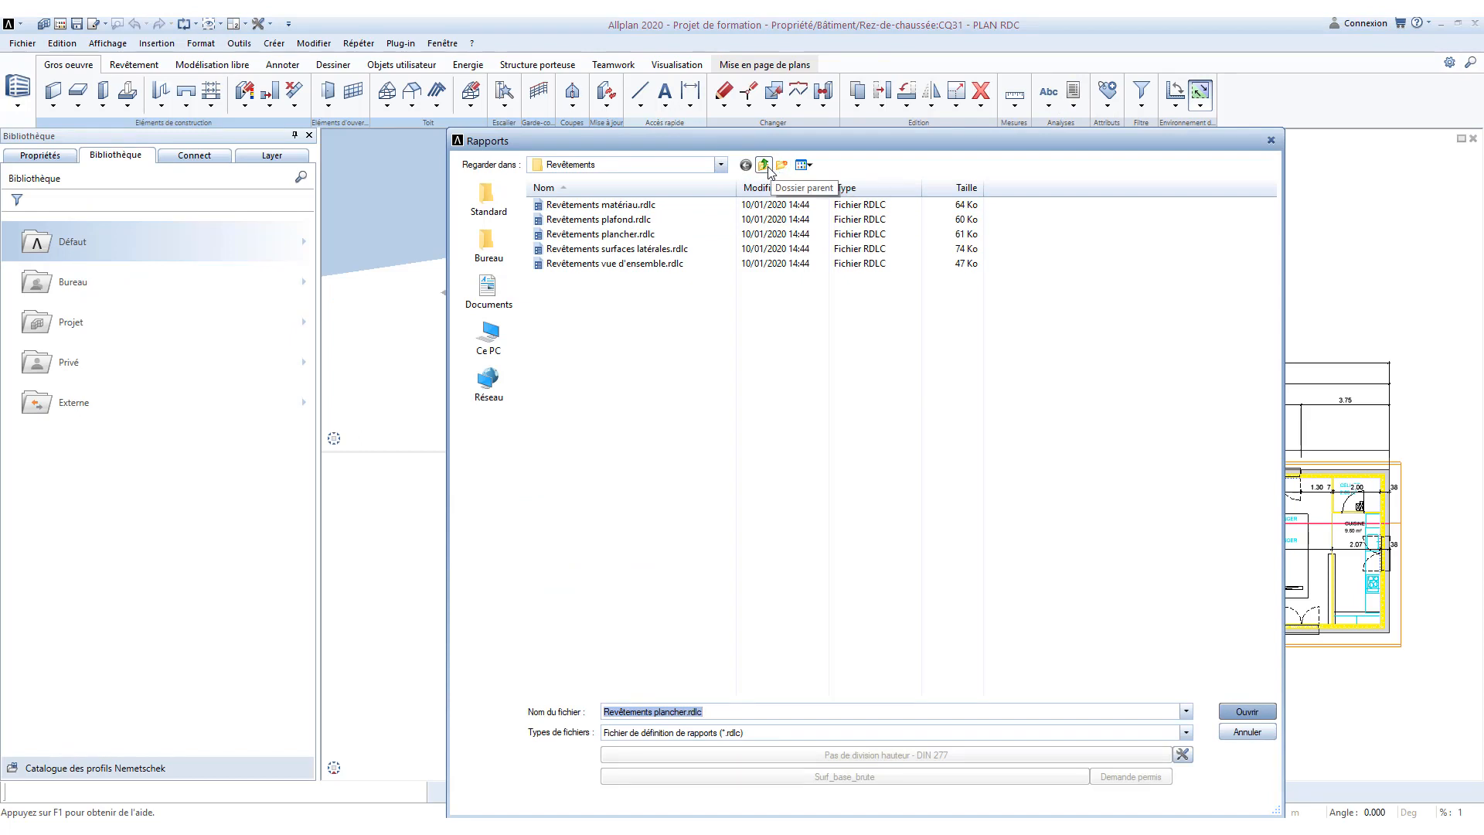
click(764, 165)
click(764, 165)
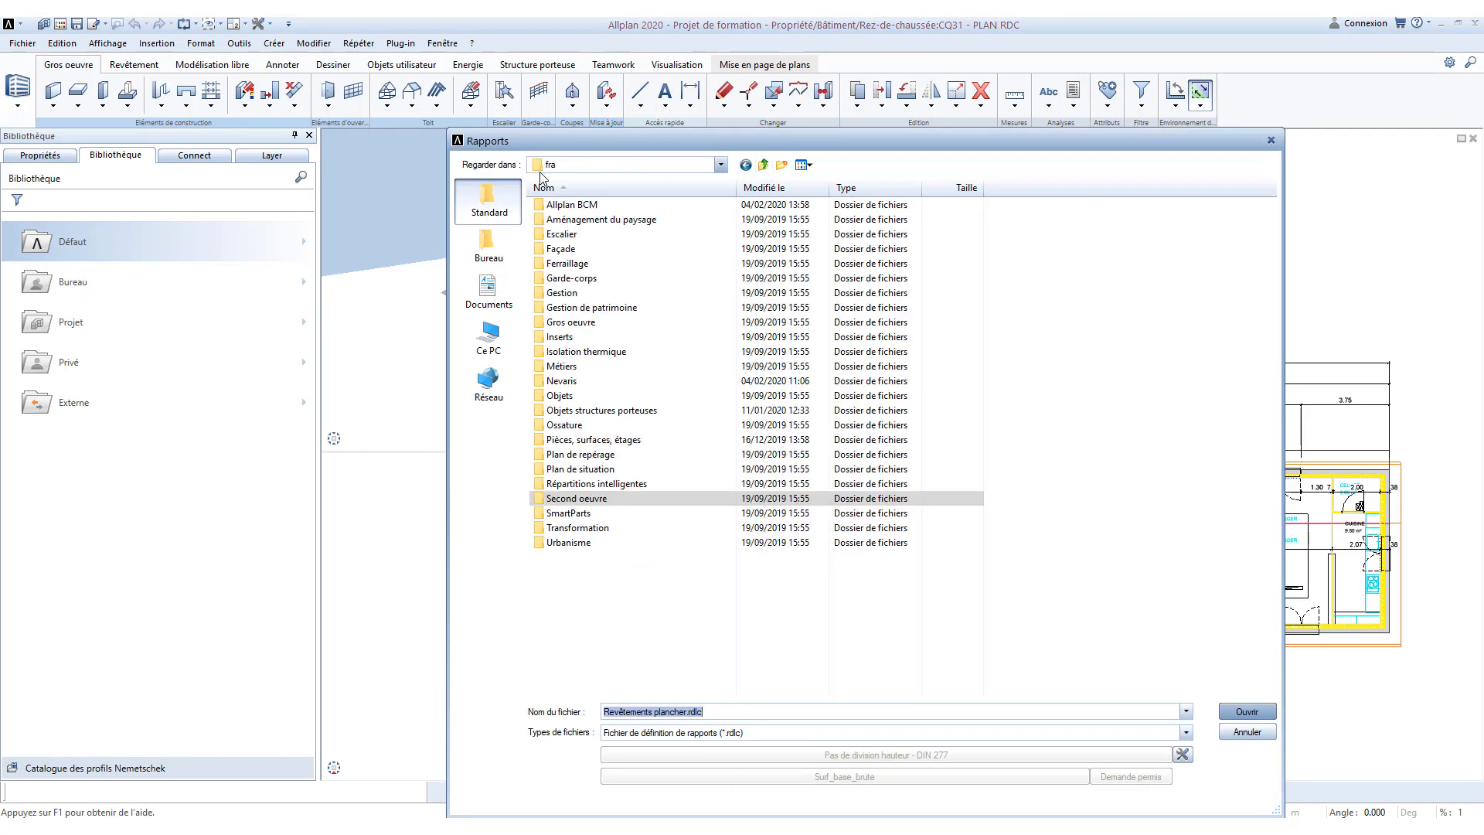
double_click(577, 322)
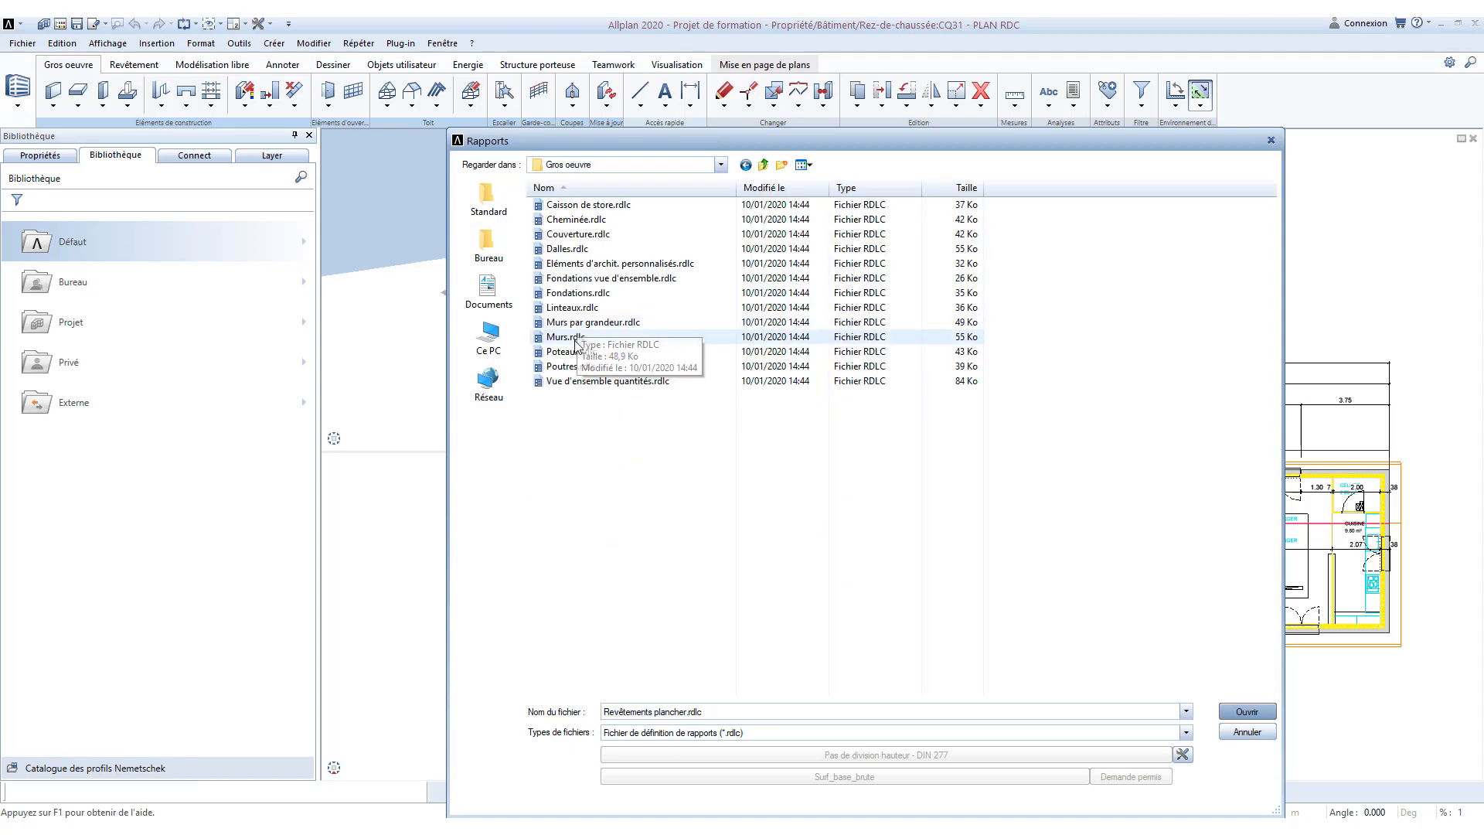
double_click(592, 337)
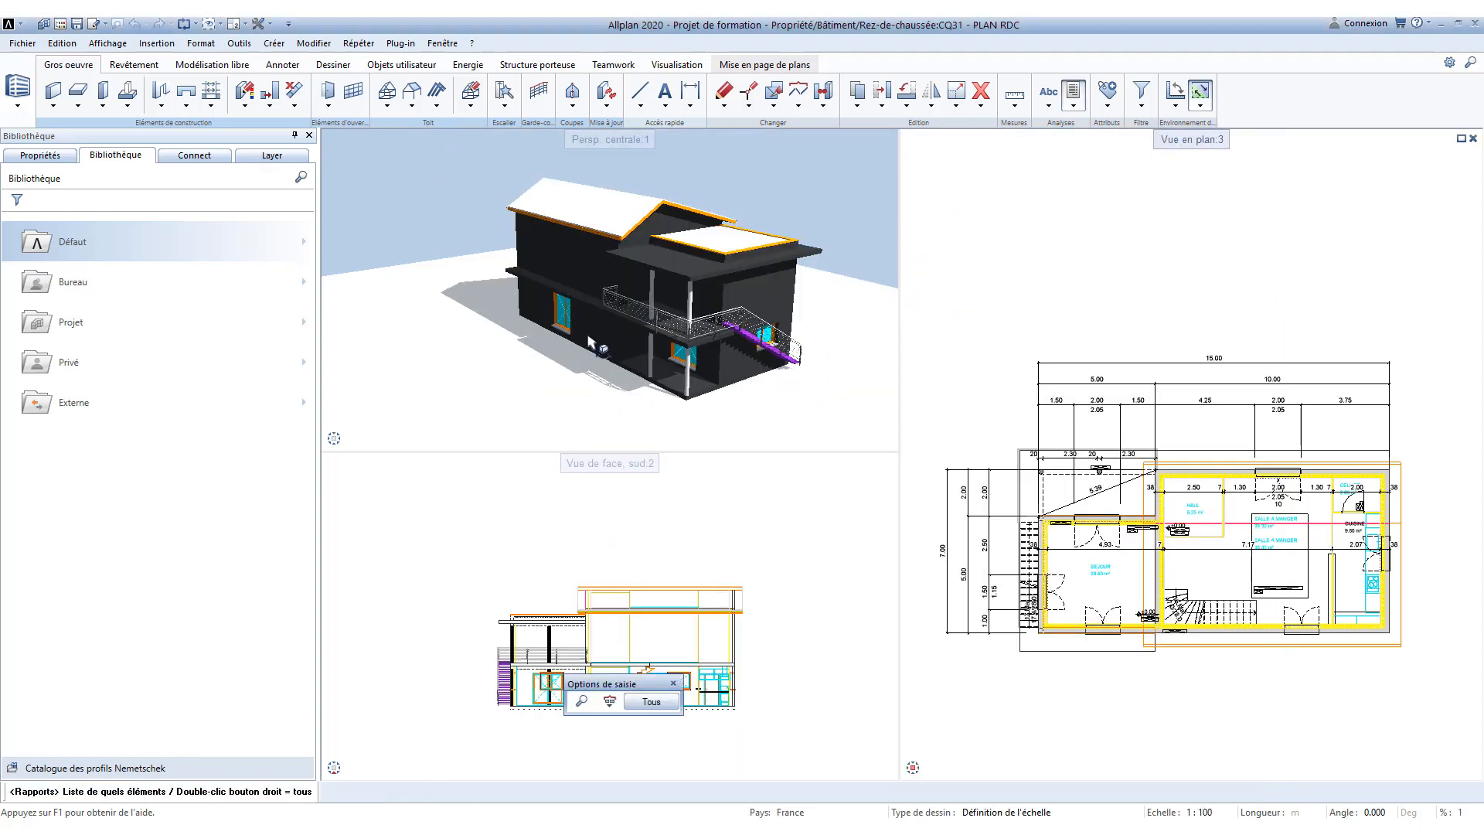
drag(930, 248, 1453, 698)
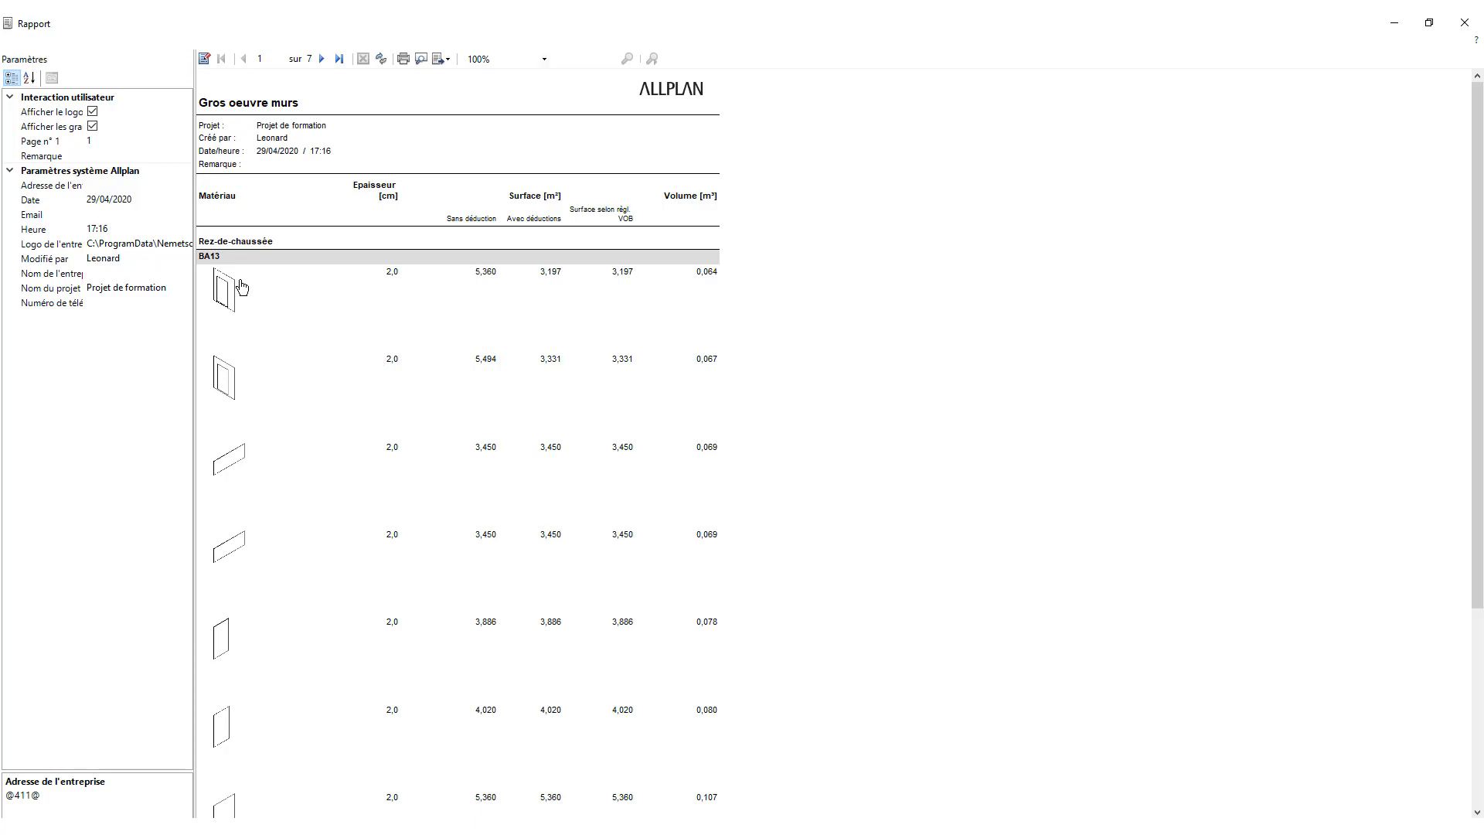
Step: Examine the wall thicknesses, surfaces, volumes and material subtotals across the pages of the Gros oeuvre murs report
scroll(237, 375, down, 20)
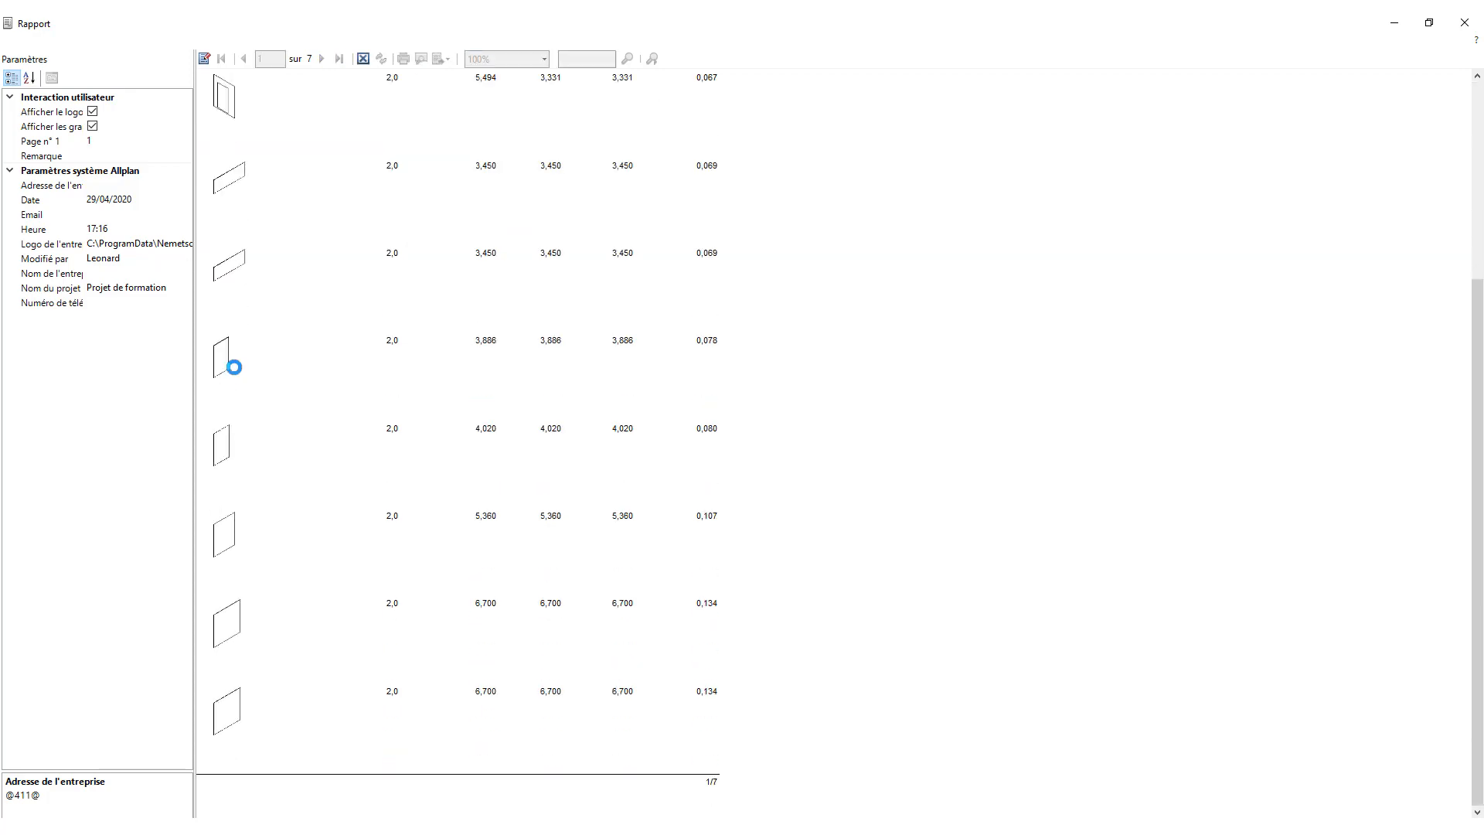
scroll(260, 573, up, 8)
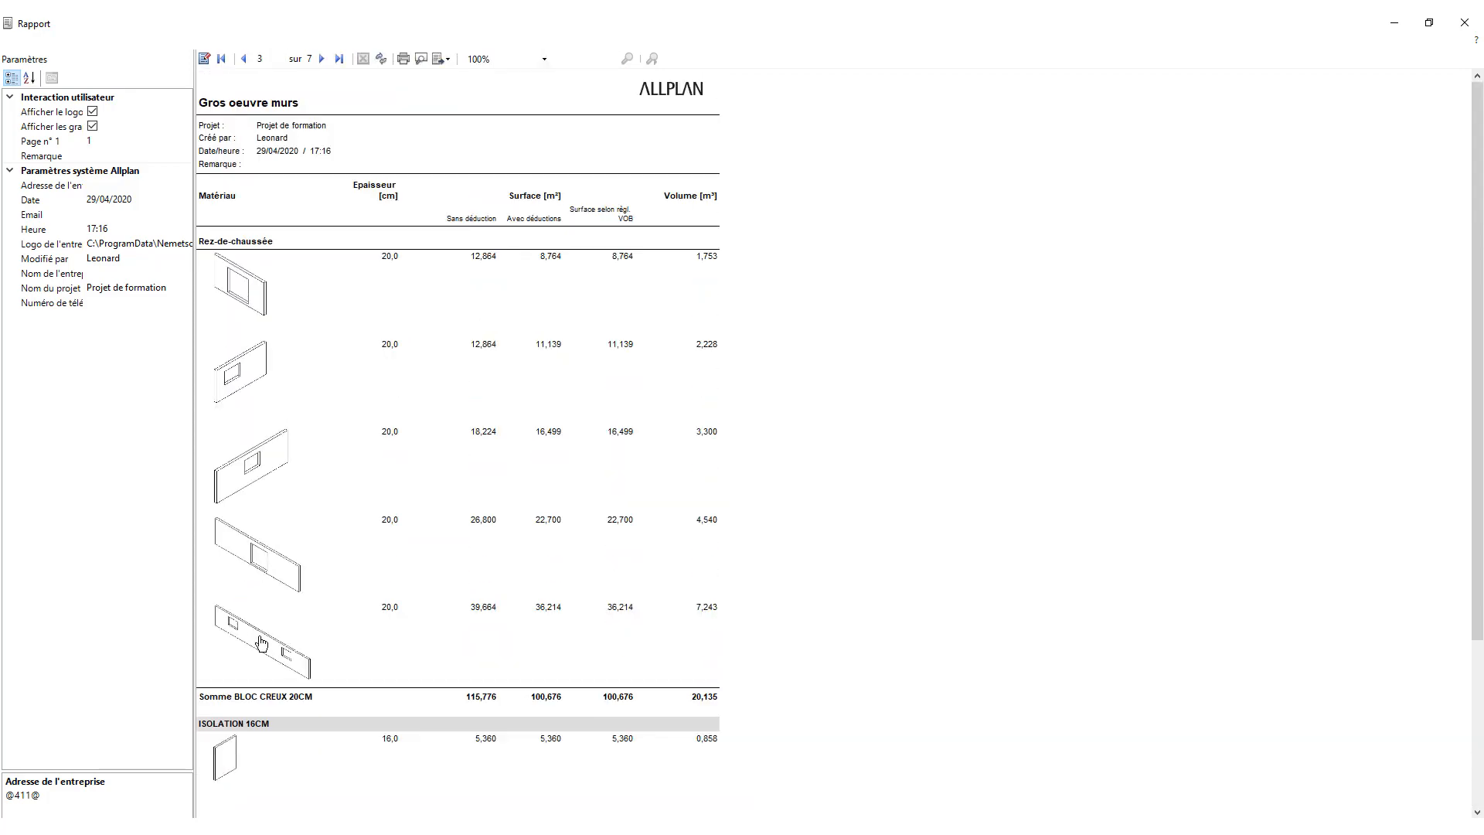
scroll(267, 329, down, 8)
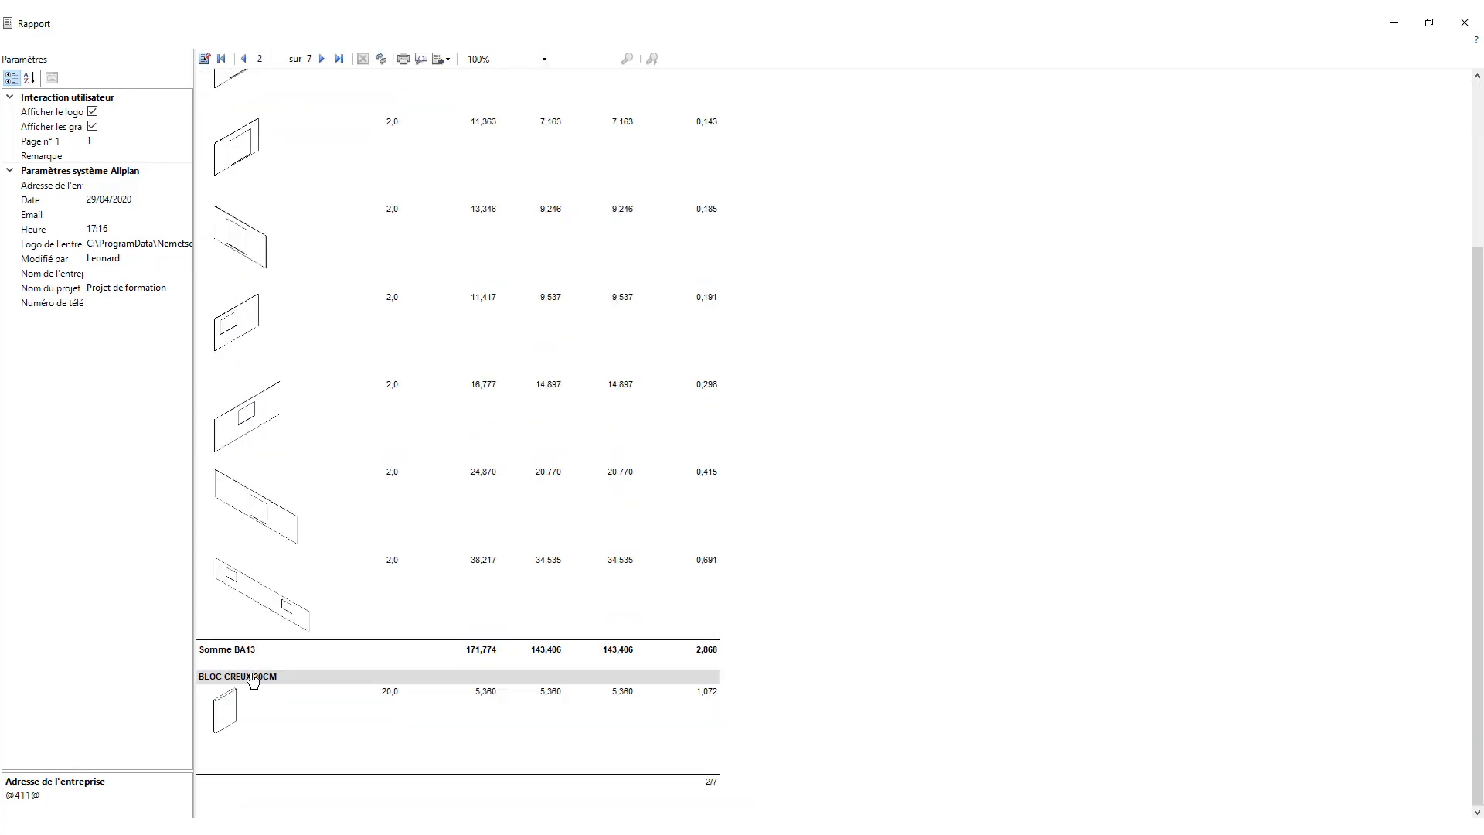
scroll(253, 679, down, 3)
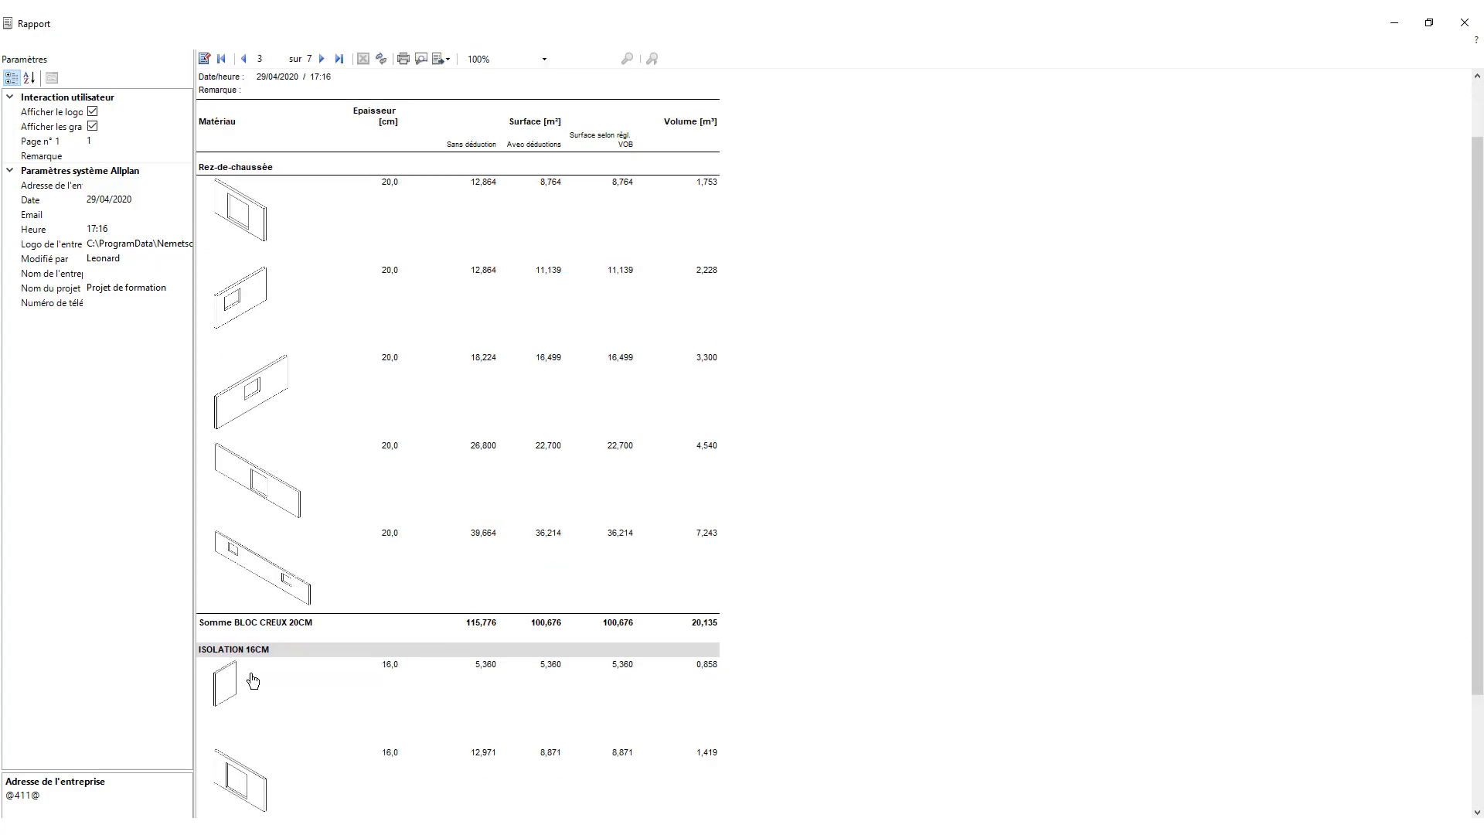
scroll(248, 656, down, 2)
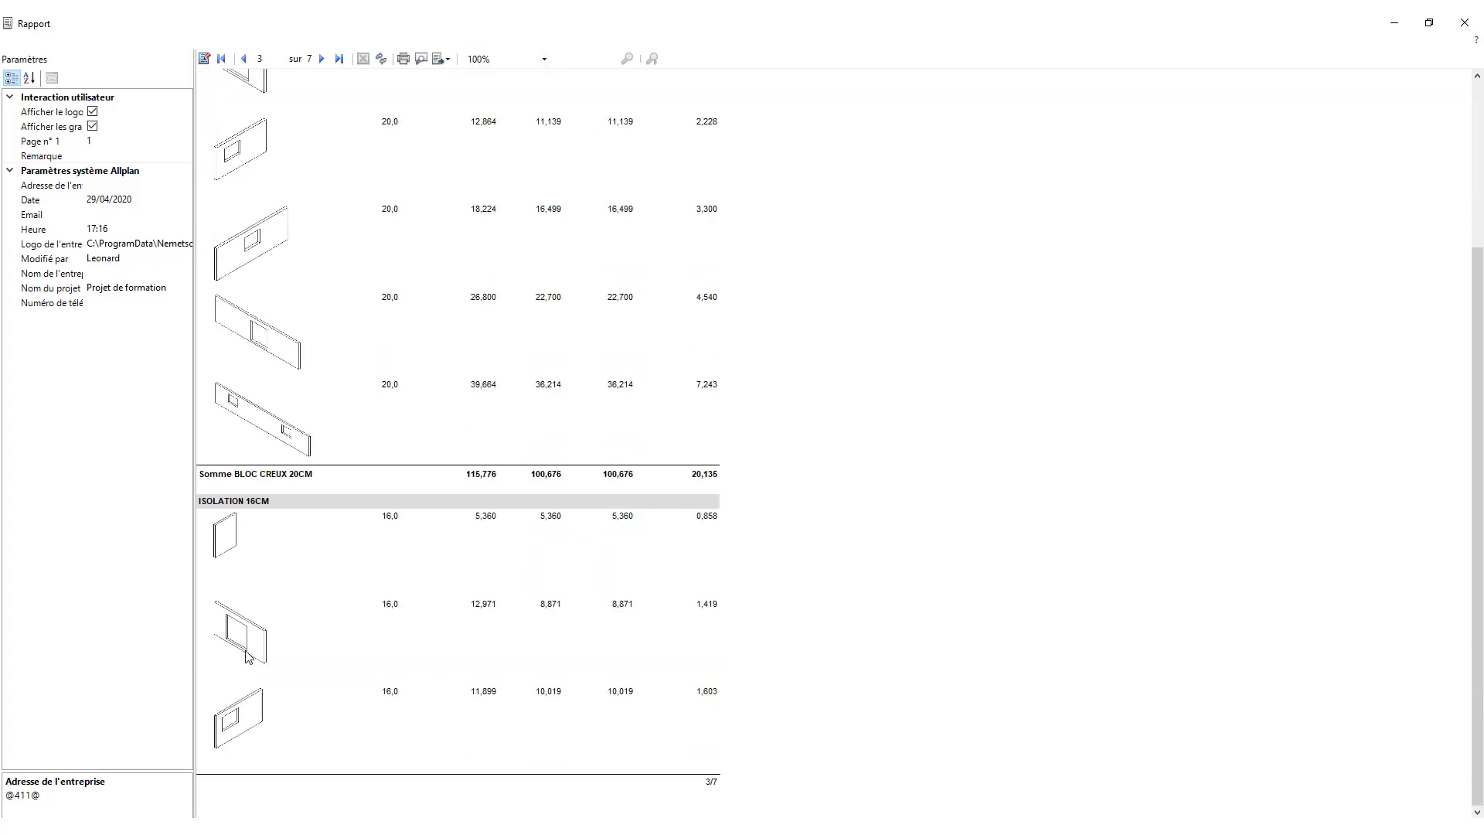
scroll(379, 603, up, 20)
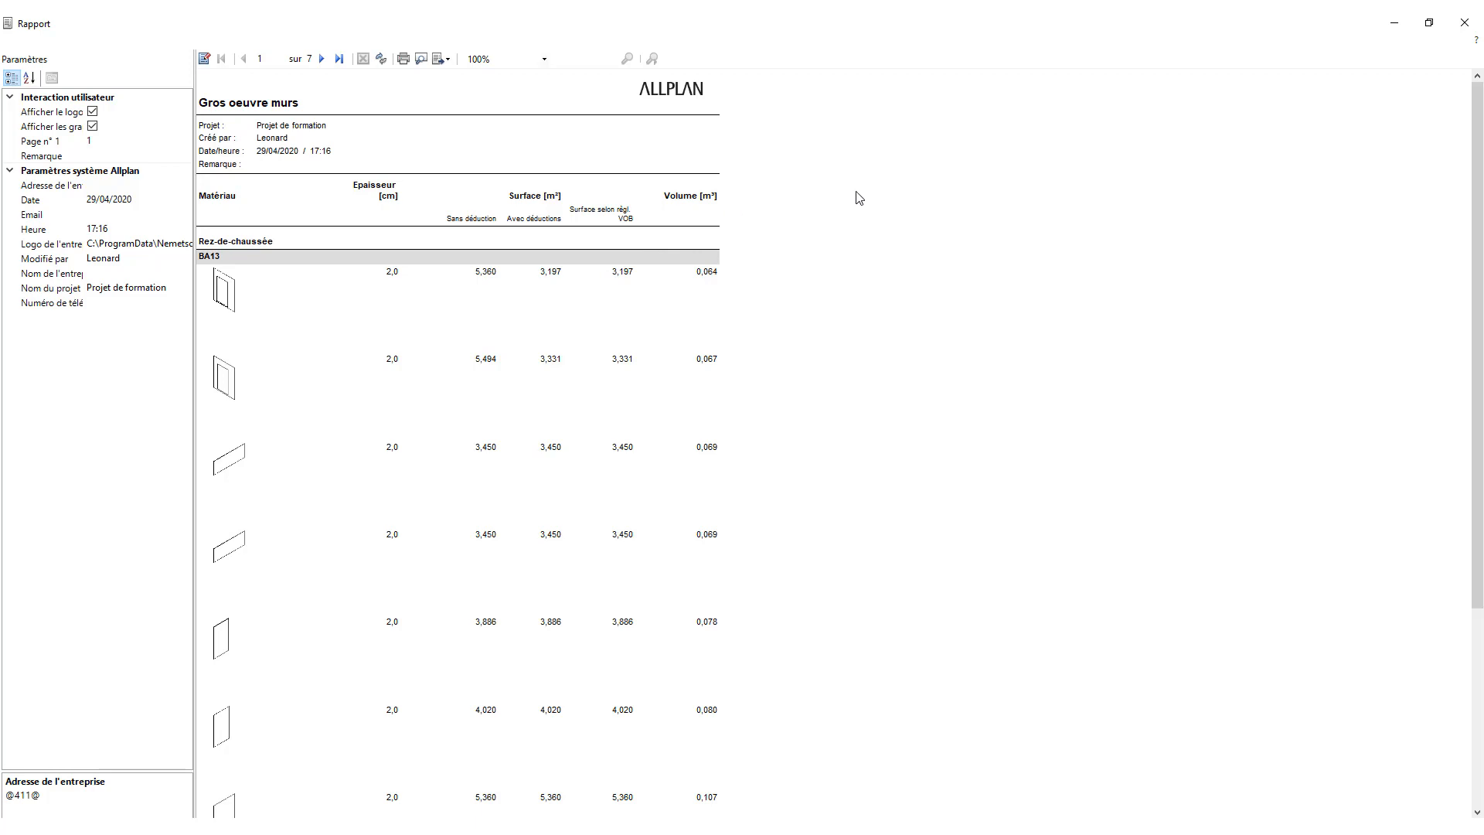
Step: Export the wall report to Excel as Murs.xlsx in the CHAPITRE 19 folder
click(439, 60)
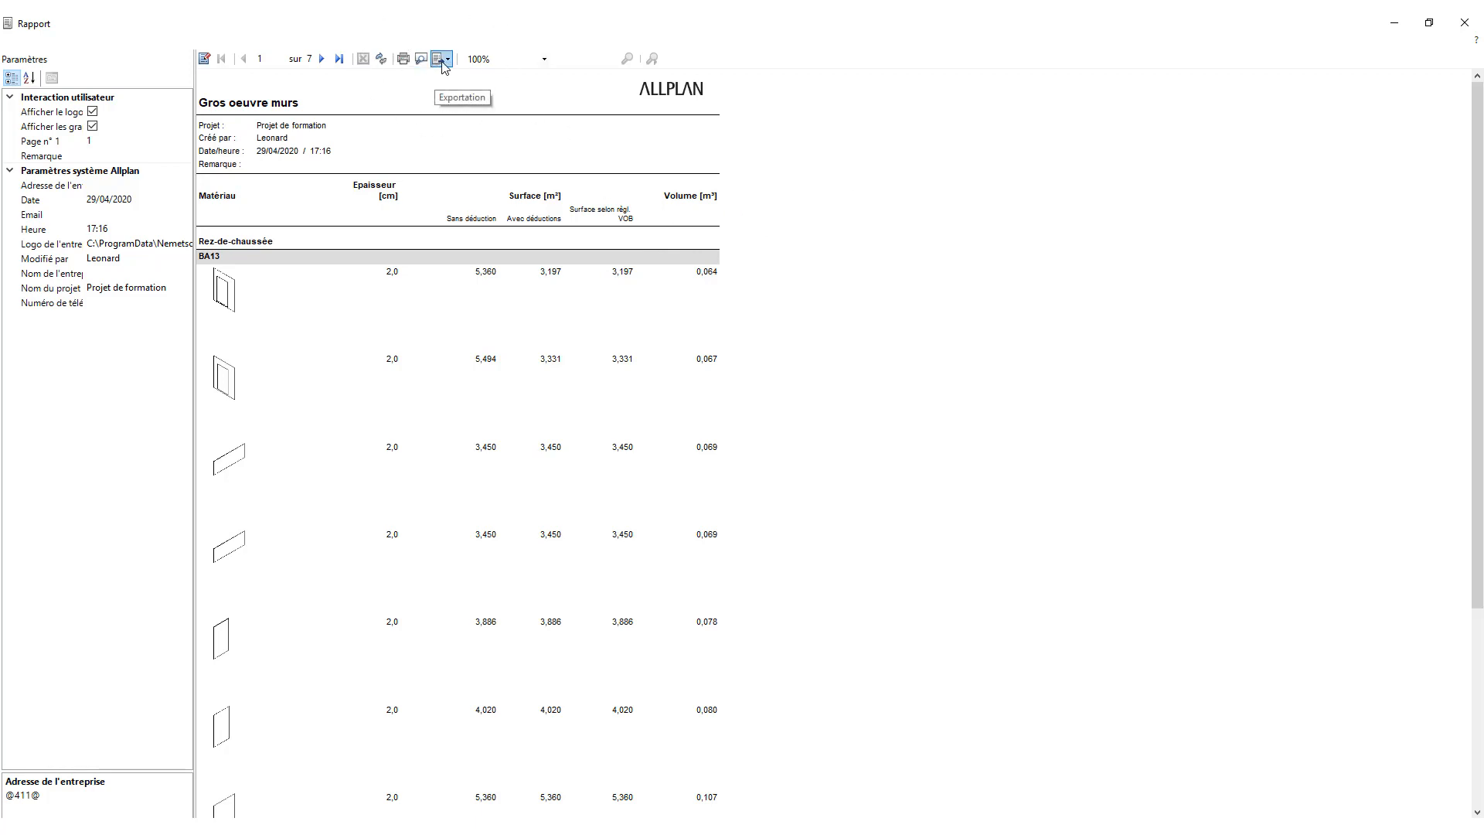
click(443, 63)
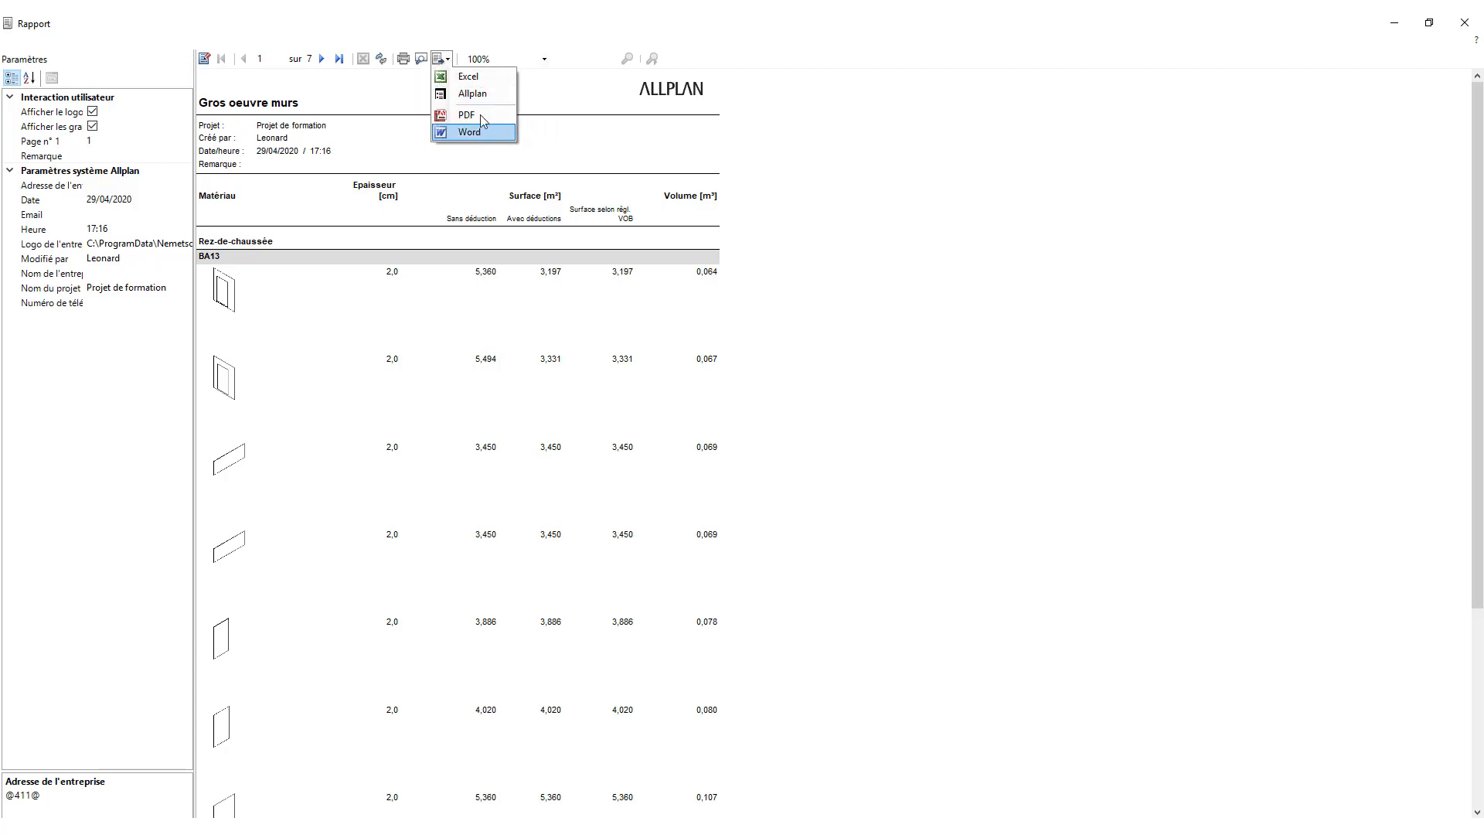
click(484, 78)
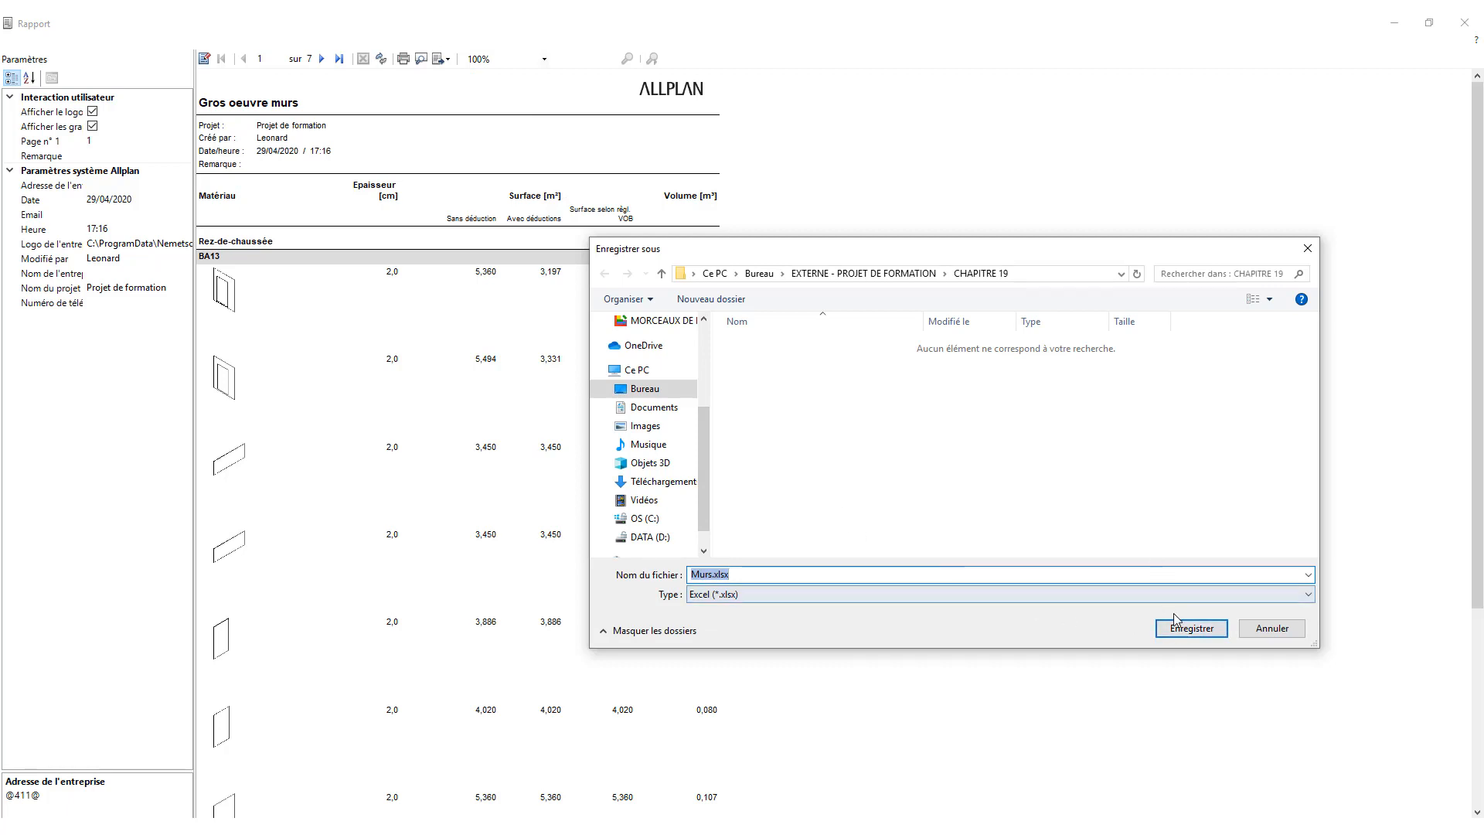
click(1185, 630)
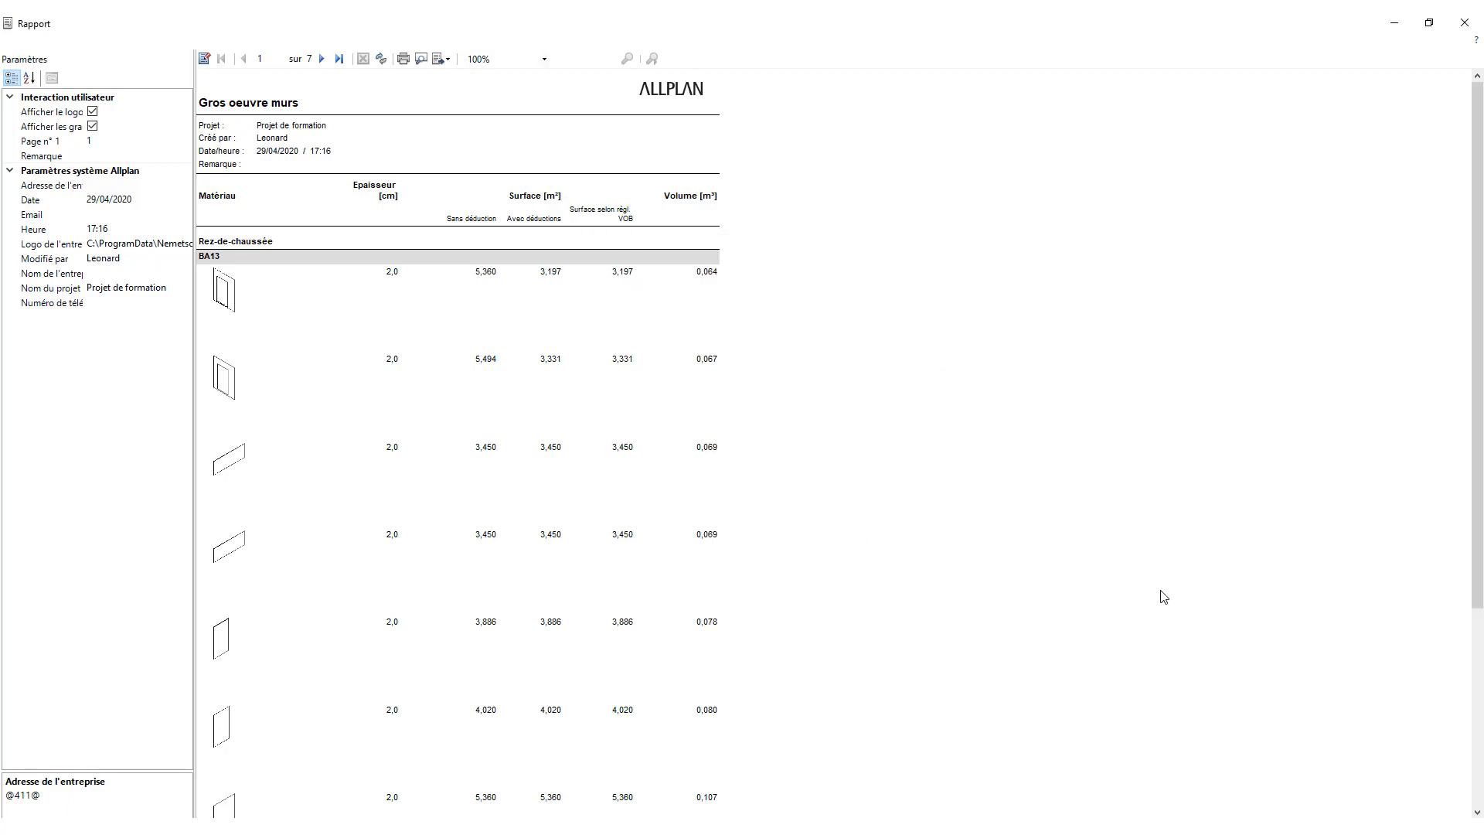
Step: Switch to the desktop and open Murs.xlsx from the CHAPITRE 19 folder inside EXTERNE - PROJET DE FORMATION
key(super+d)
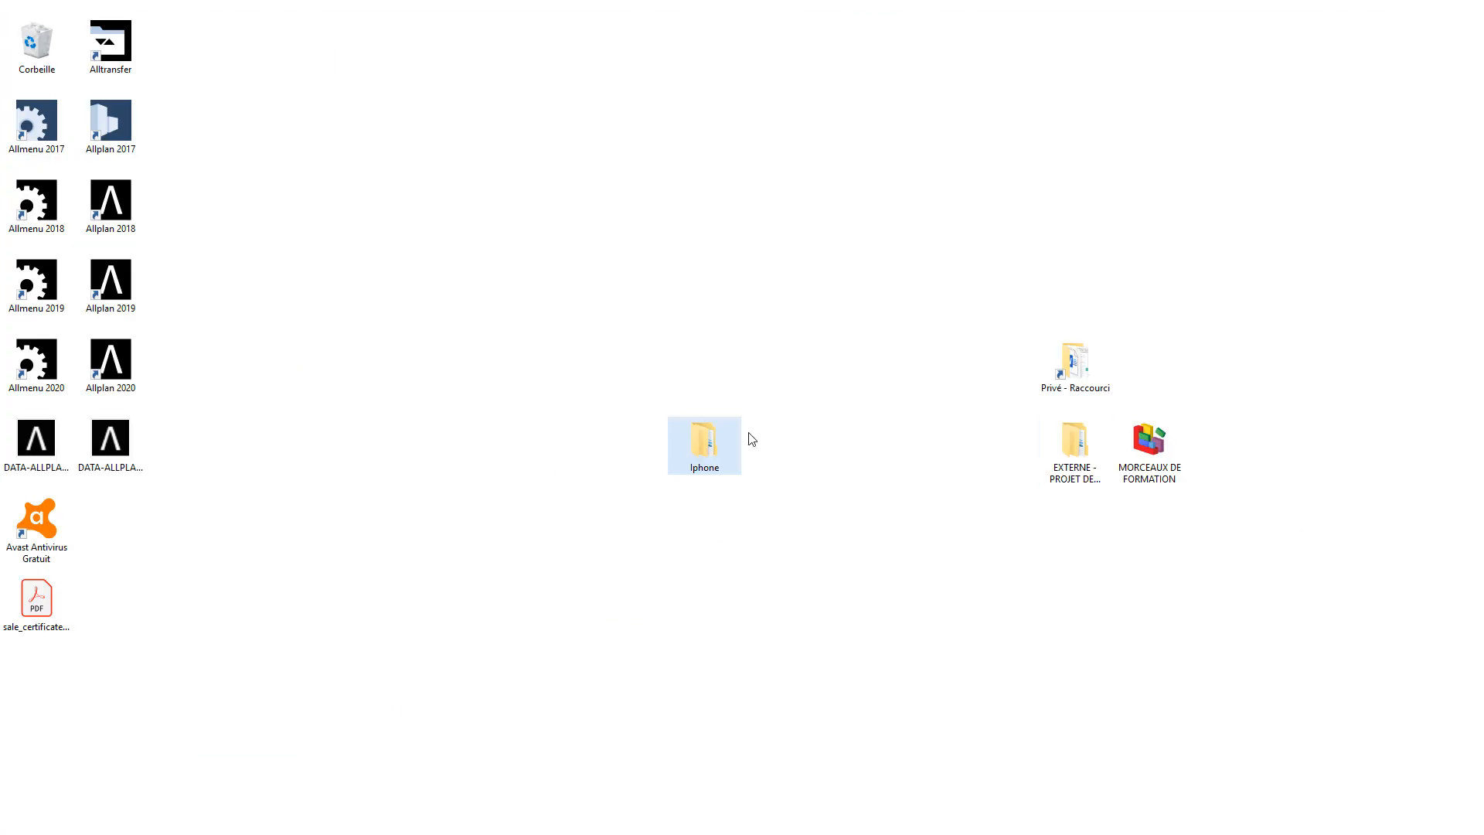
double_click(1075, 441)
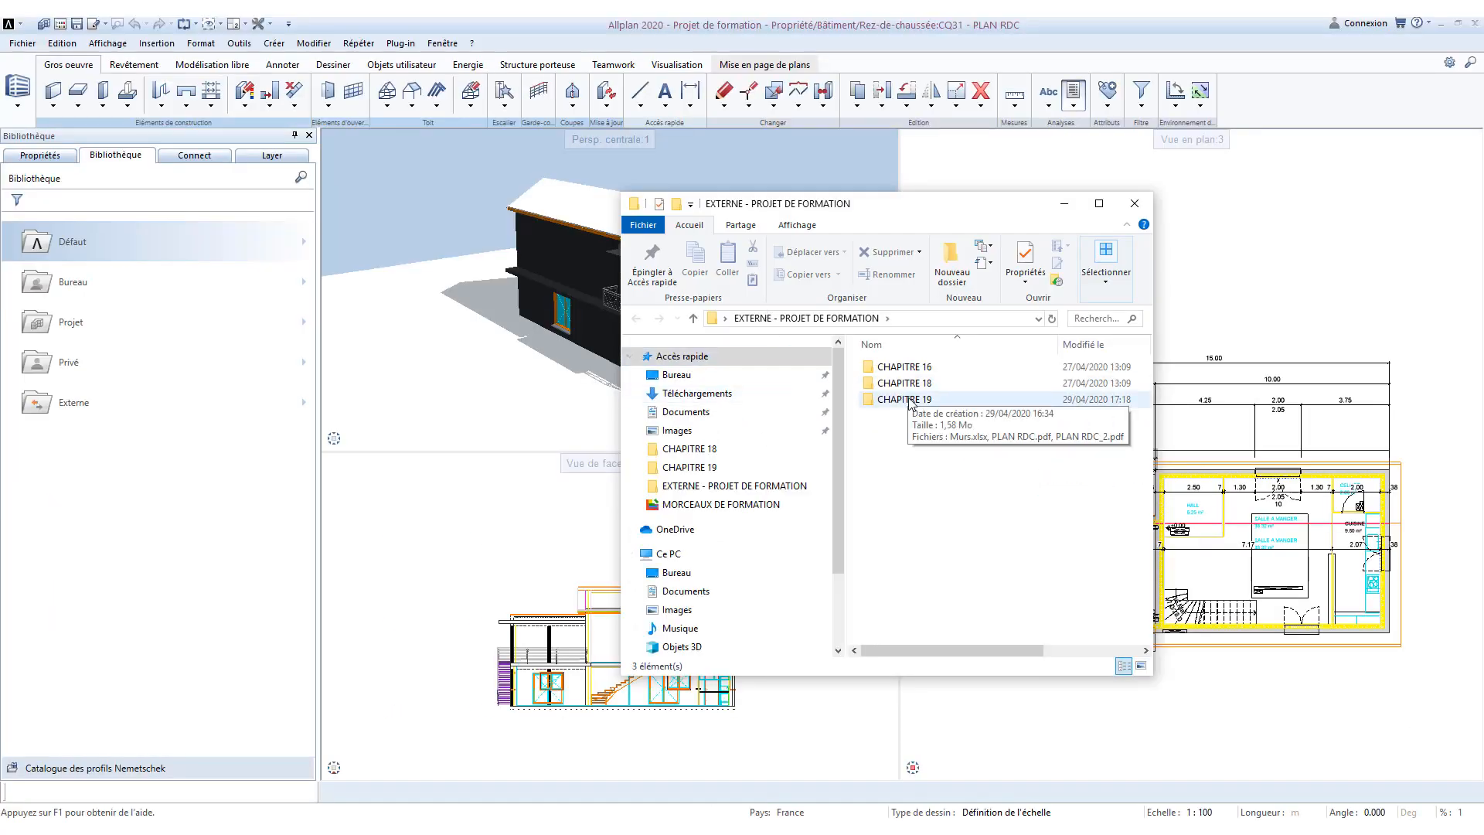
double_click(909, 383)
double_click(909, 368)
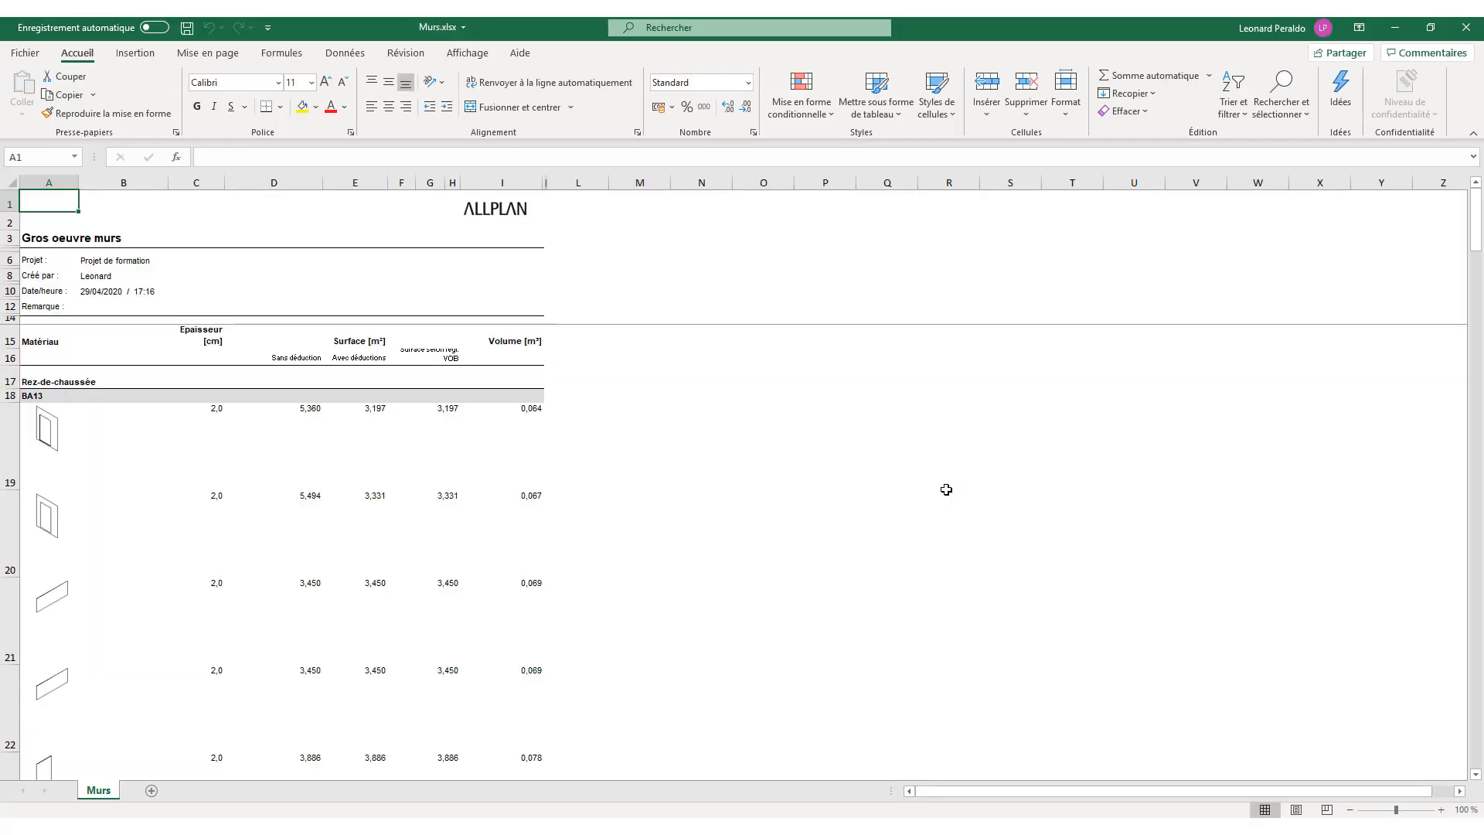
Step: Examine the wall quantities and material subtotals for both storeys in the exported workbook and close it
scroll(456, 366, up, 3)
scroll(456, 365, down, 5)
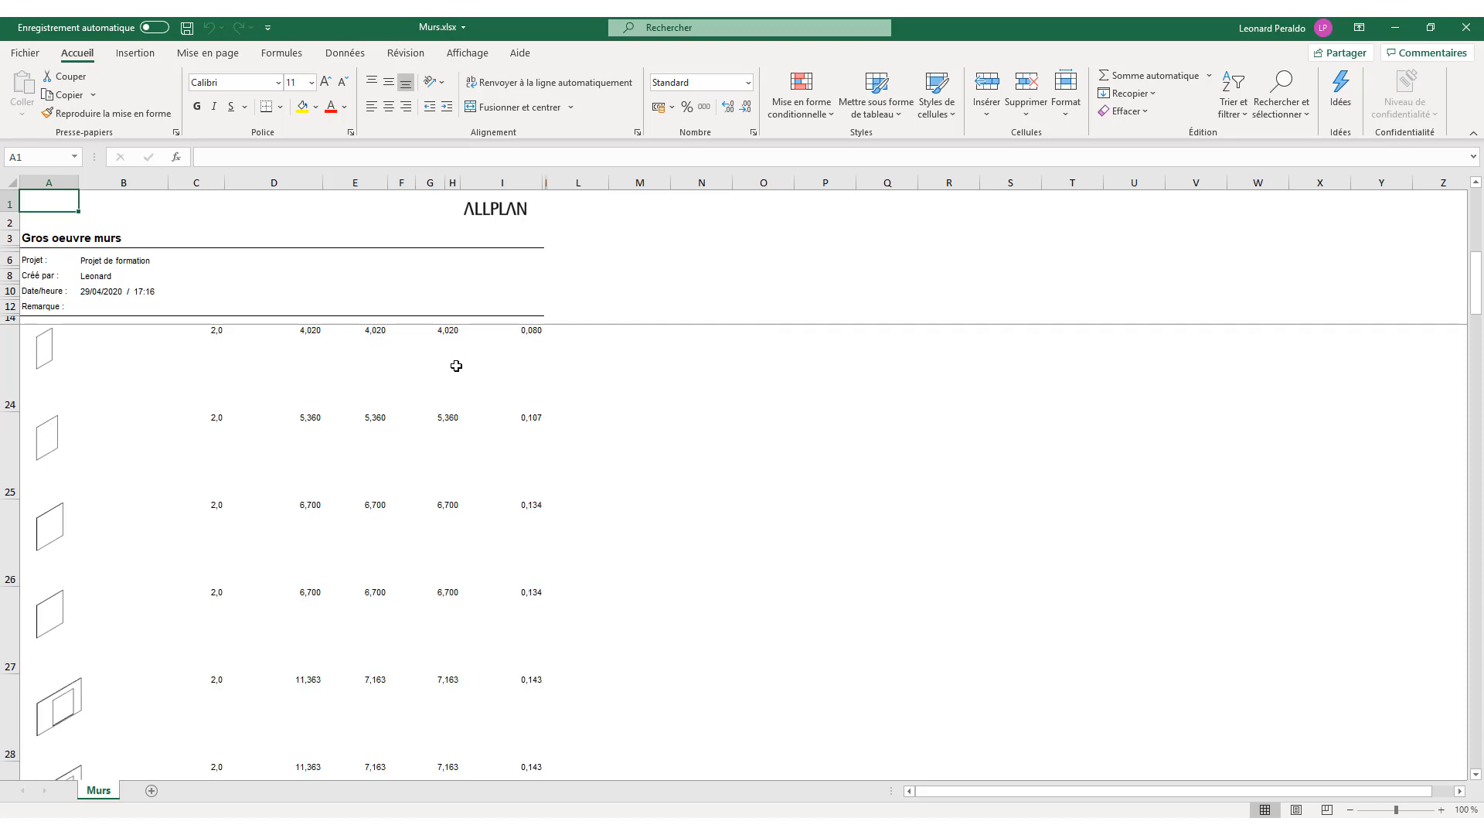
scroll(456, 365, down, 7)
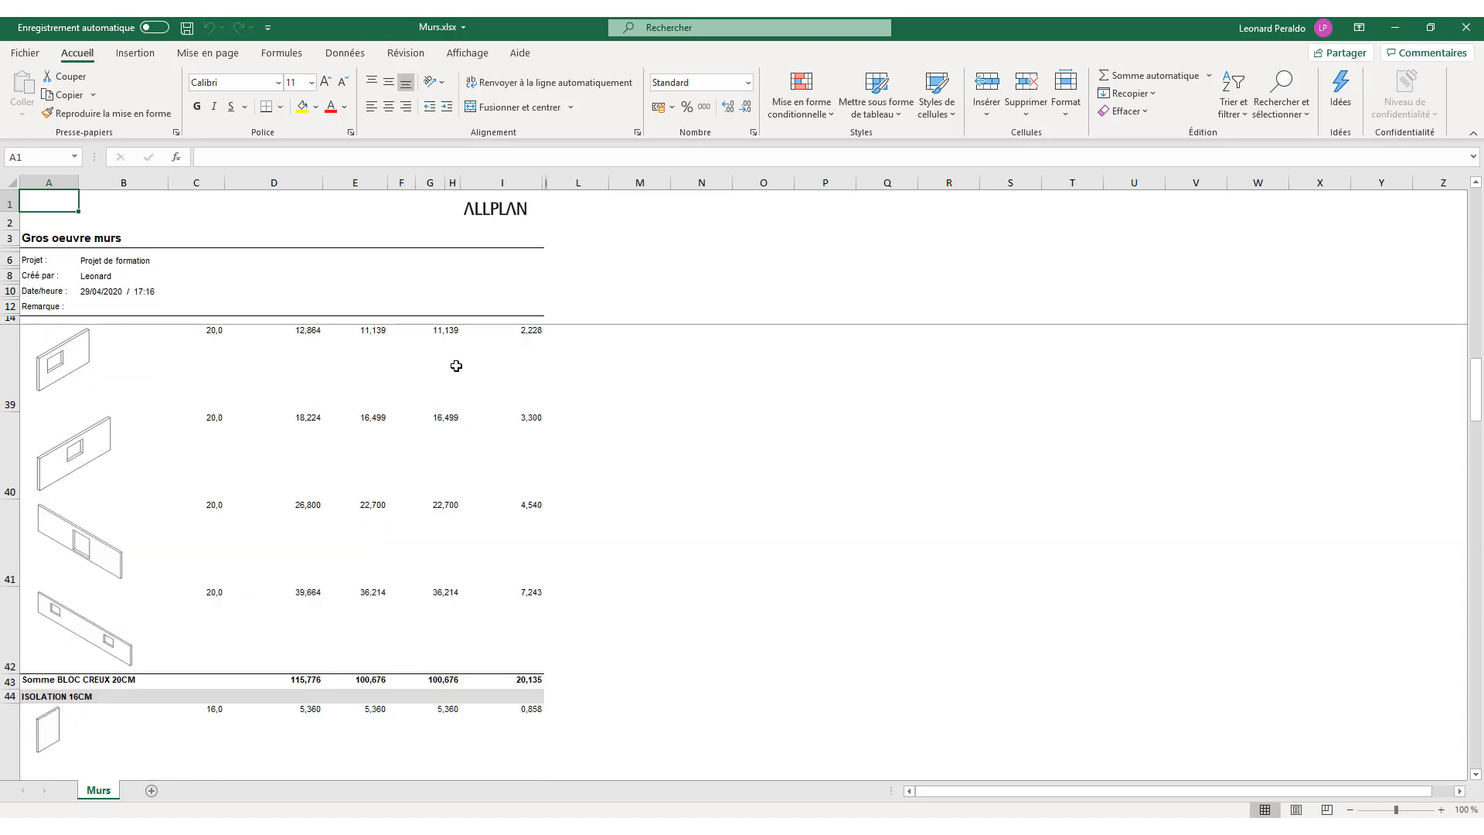
scroll(456, 366, down, 10)
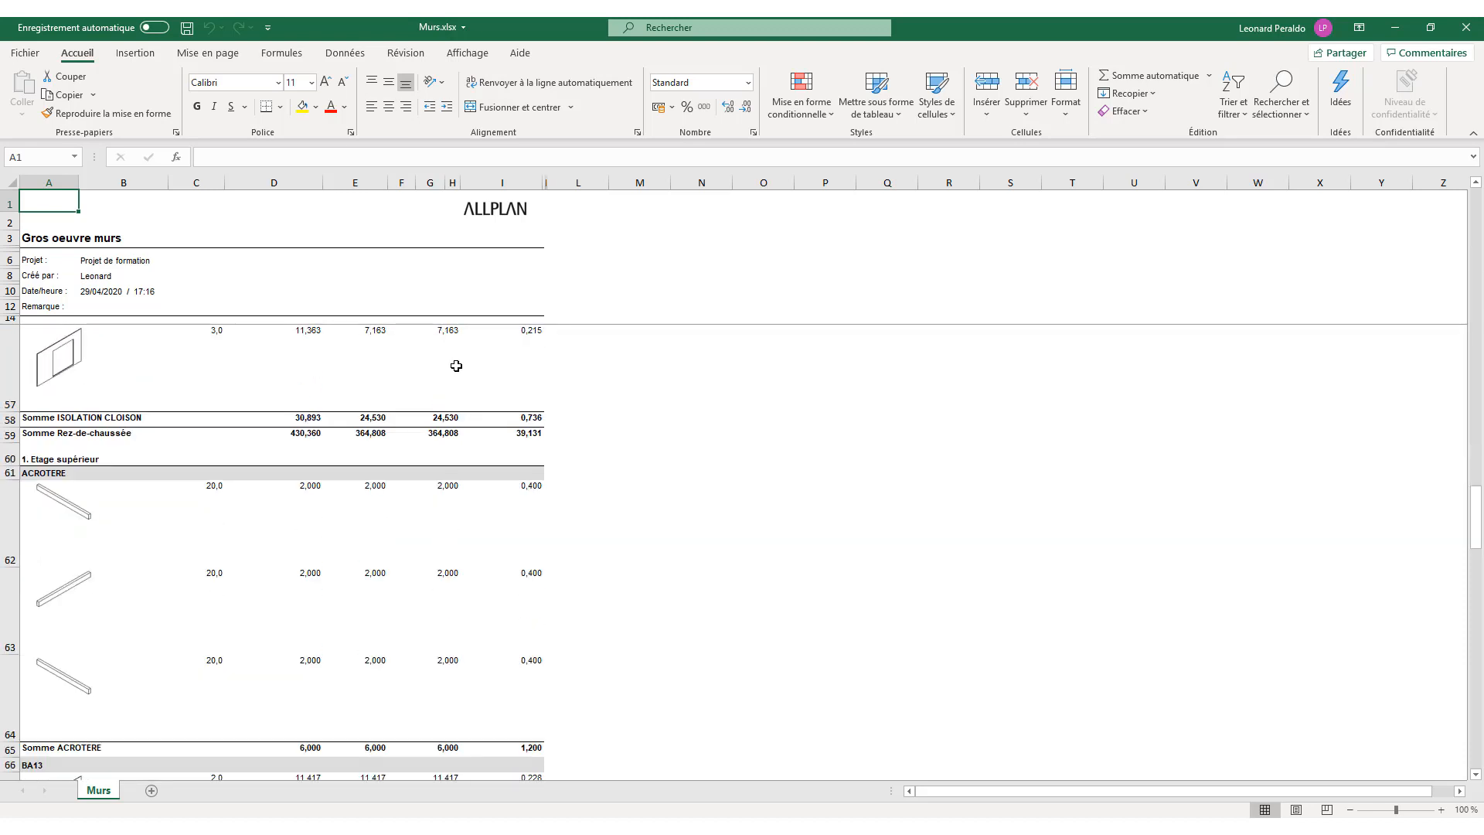
scroll(456, 366, down, 4)
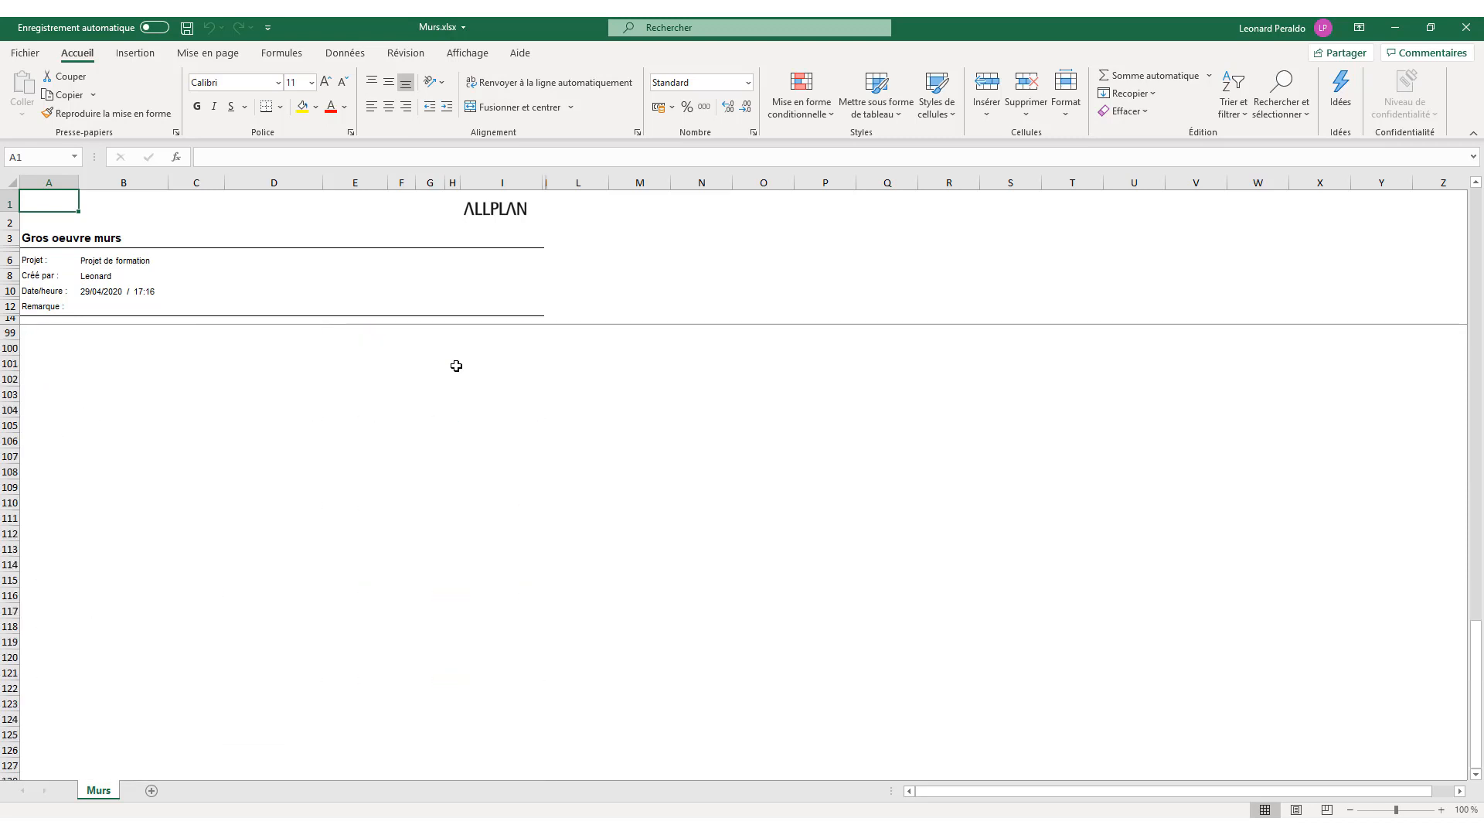
scroll(455, 366, up, 8)
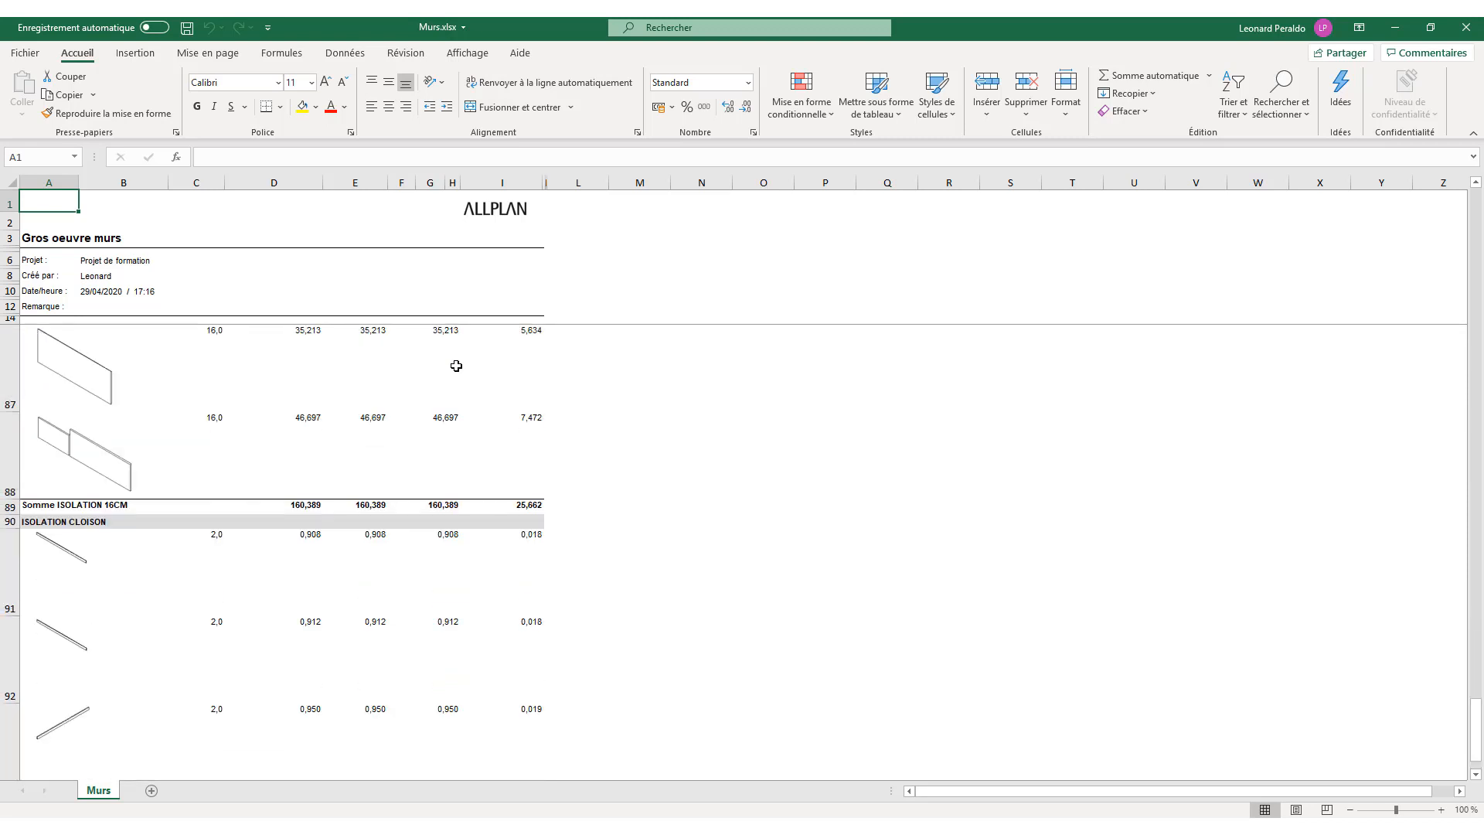
click(1466, 27)
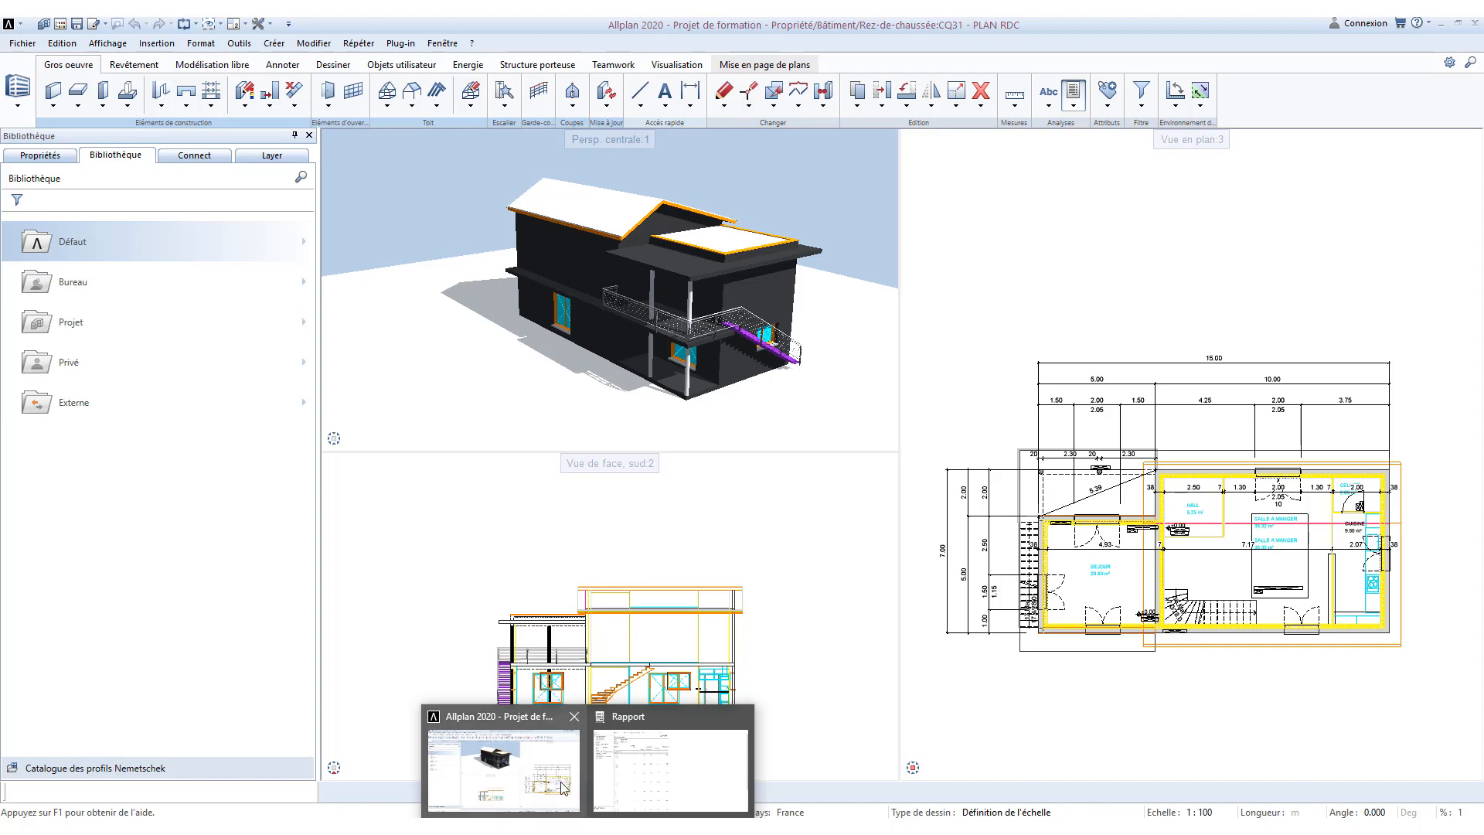
Step: Switch back to Allplan's Gros oeuvre murs report window and close it
mouse_move(628, 779)
mouse_move(560, 767)
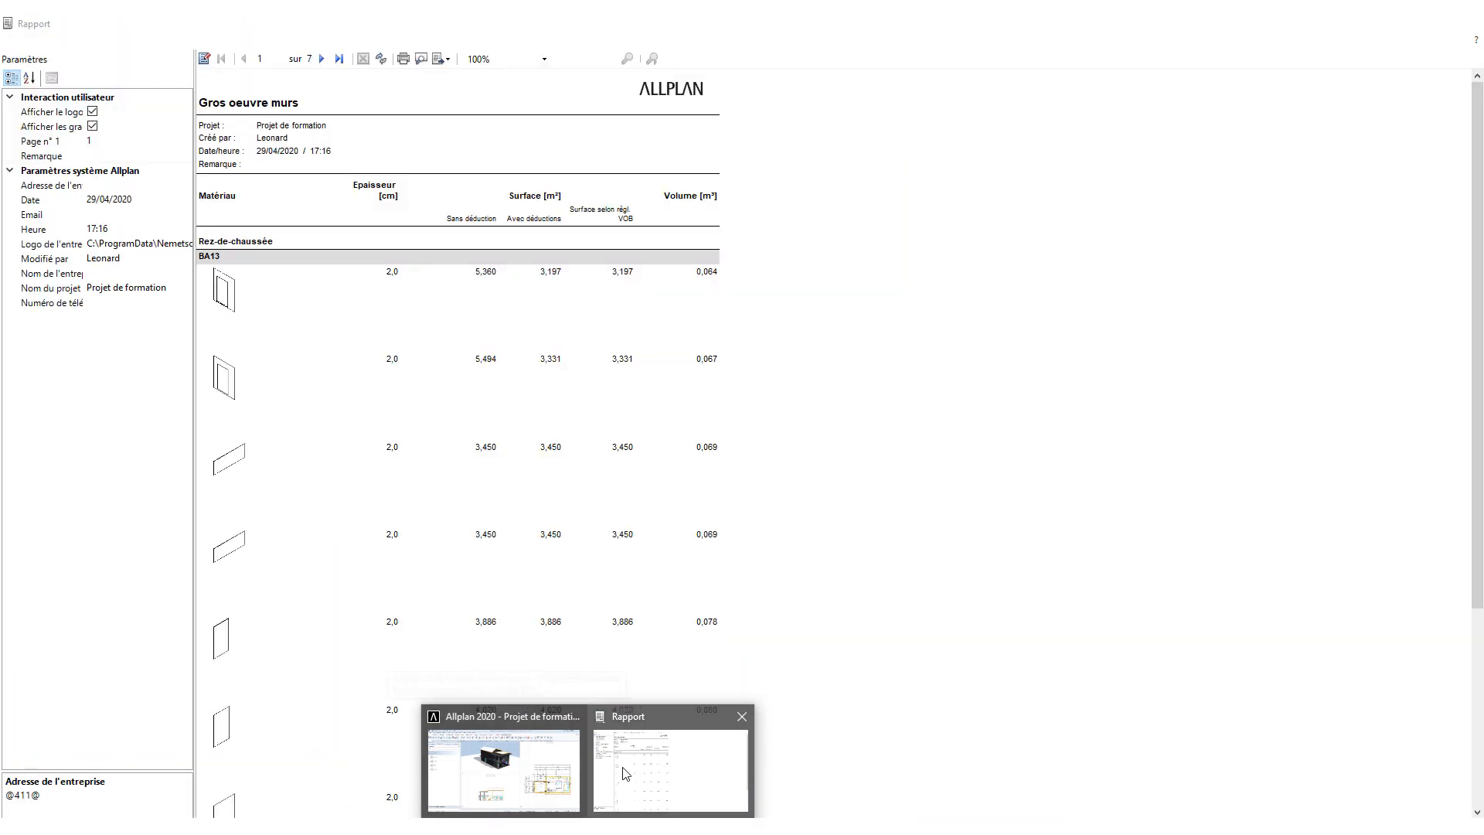
click(616, 772)
click(1464, 22)
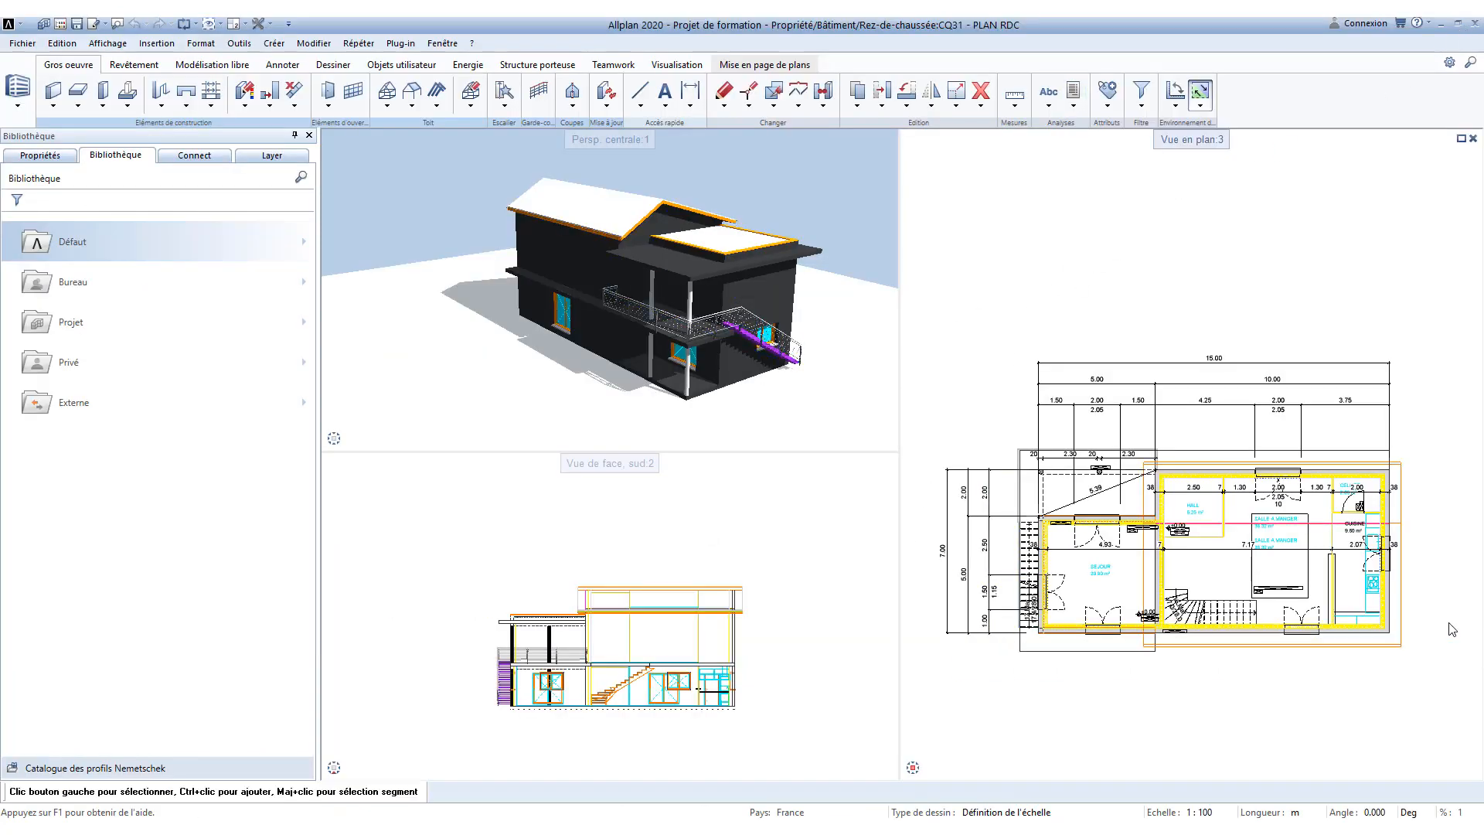
Step: Examine the layer materials and thicknesses of the exterior wall above the hall in the plan view and close its properties
scroll(1150, 434, down, 1)
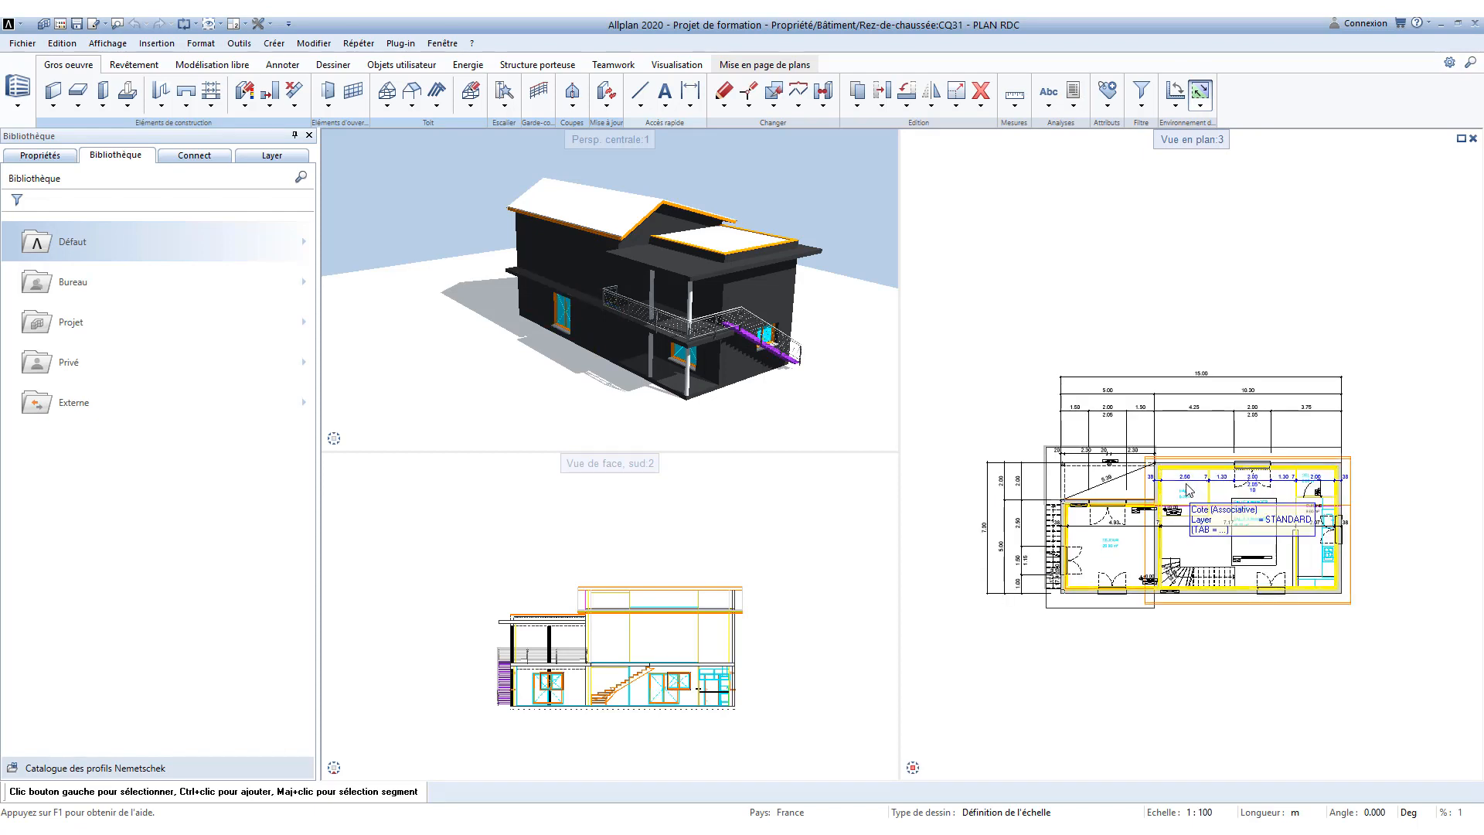
scroll(1188, 488, up, 5)
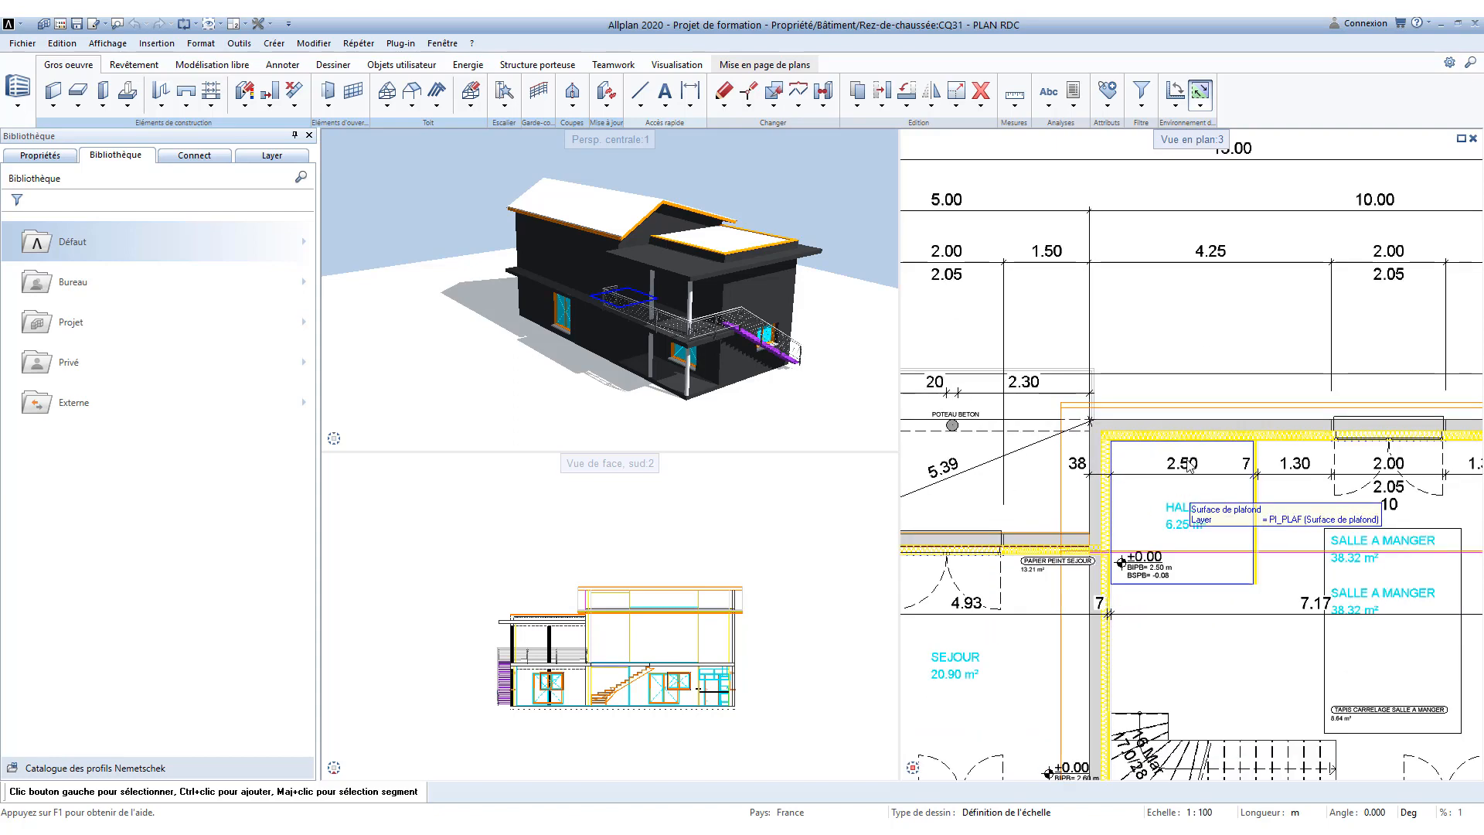
double_click(1169, 450)
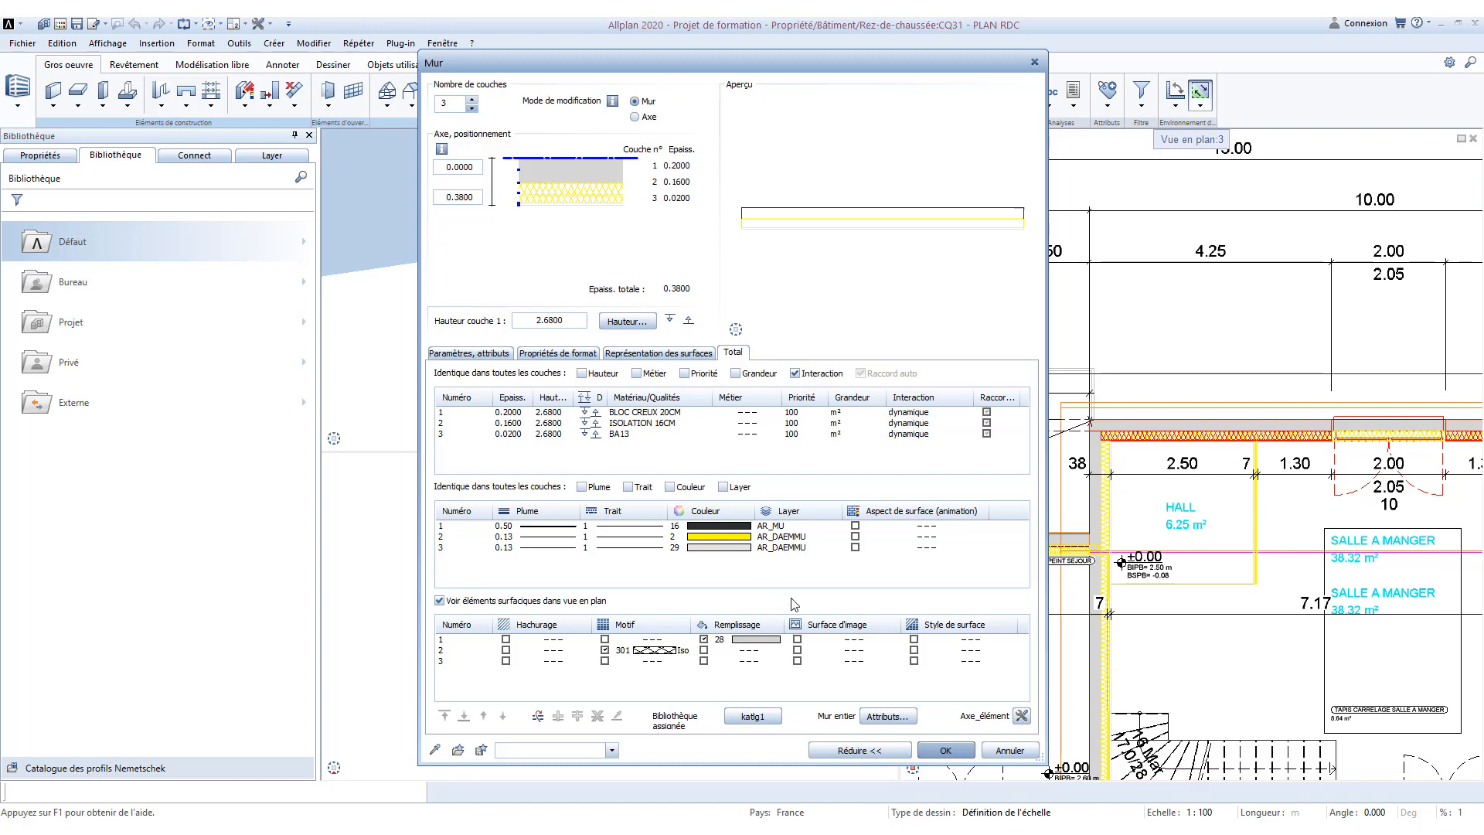
click(944, 750)
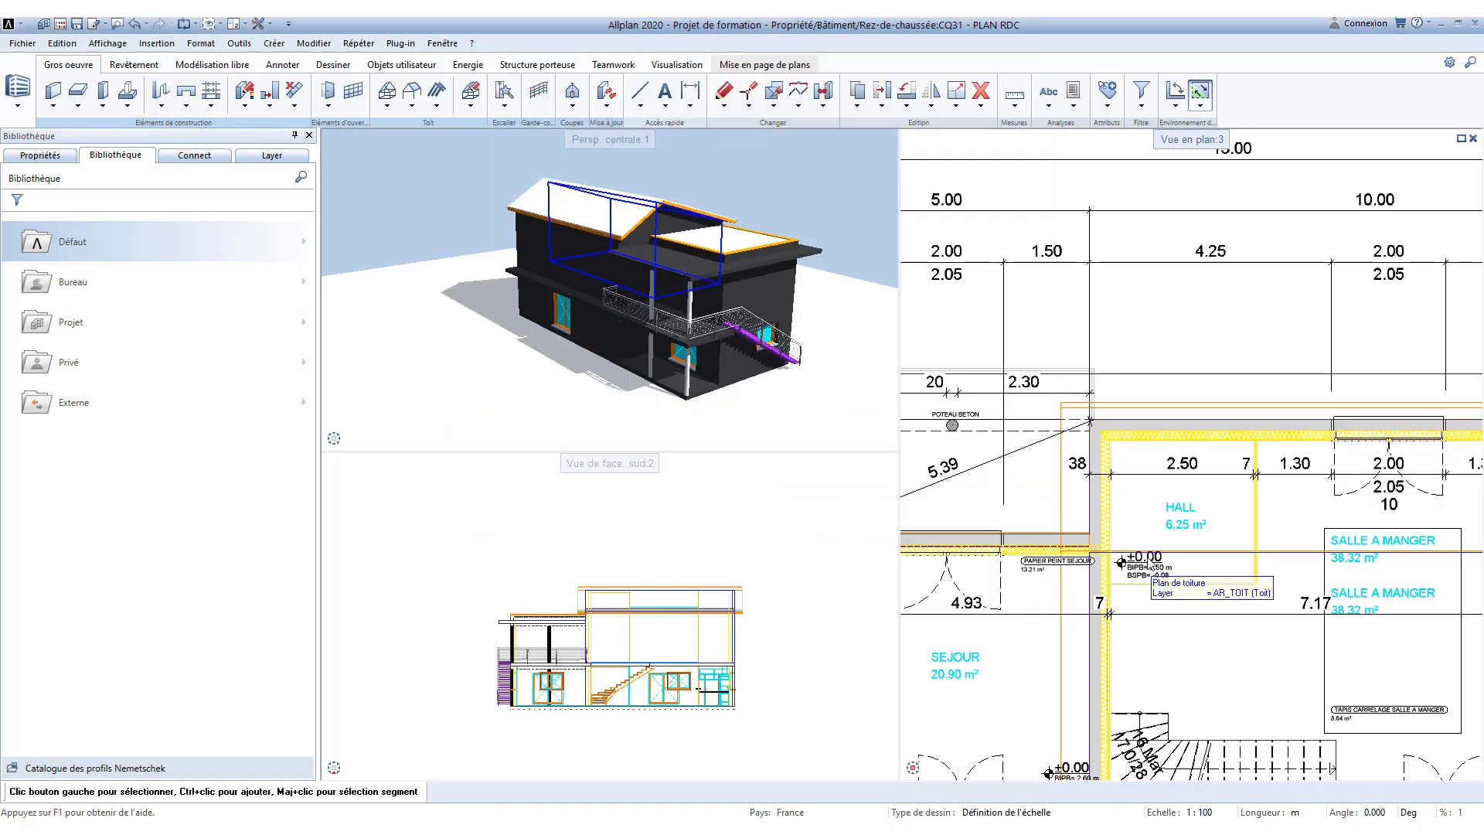
Step: Start the Quantités.rdlc report and open the architecture element filter for its selection
scroll(1147, 556, down, 3)
click(1073, 97)
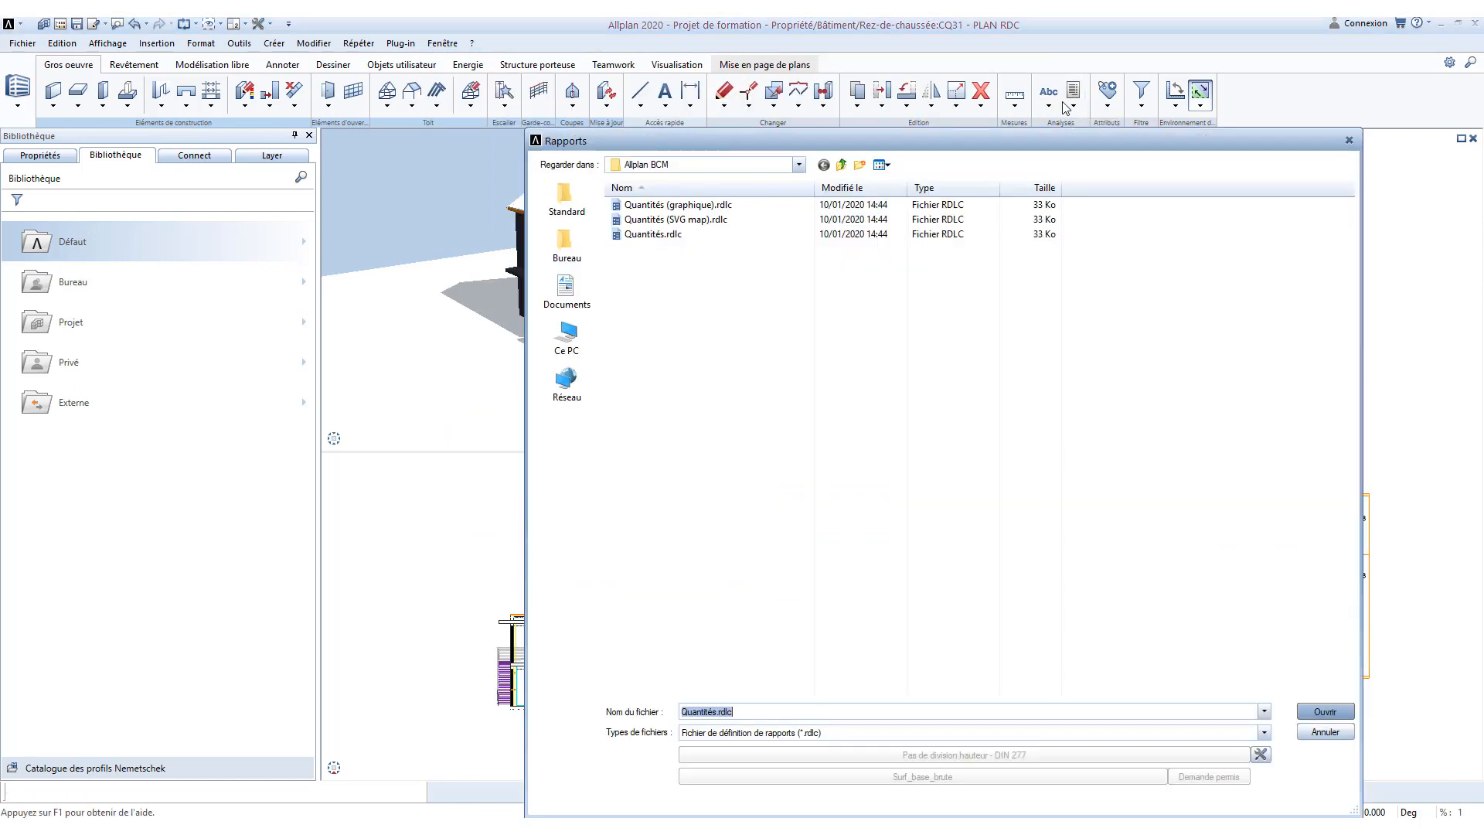
double_click(672, 240)
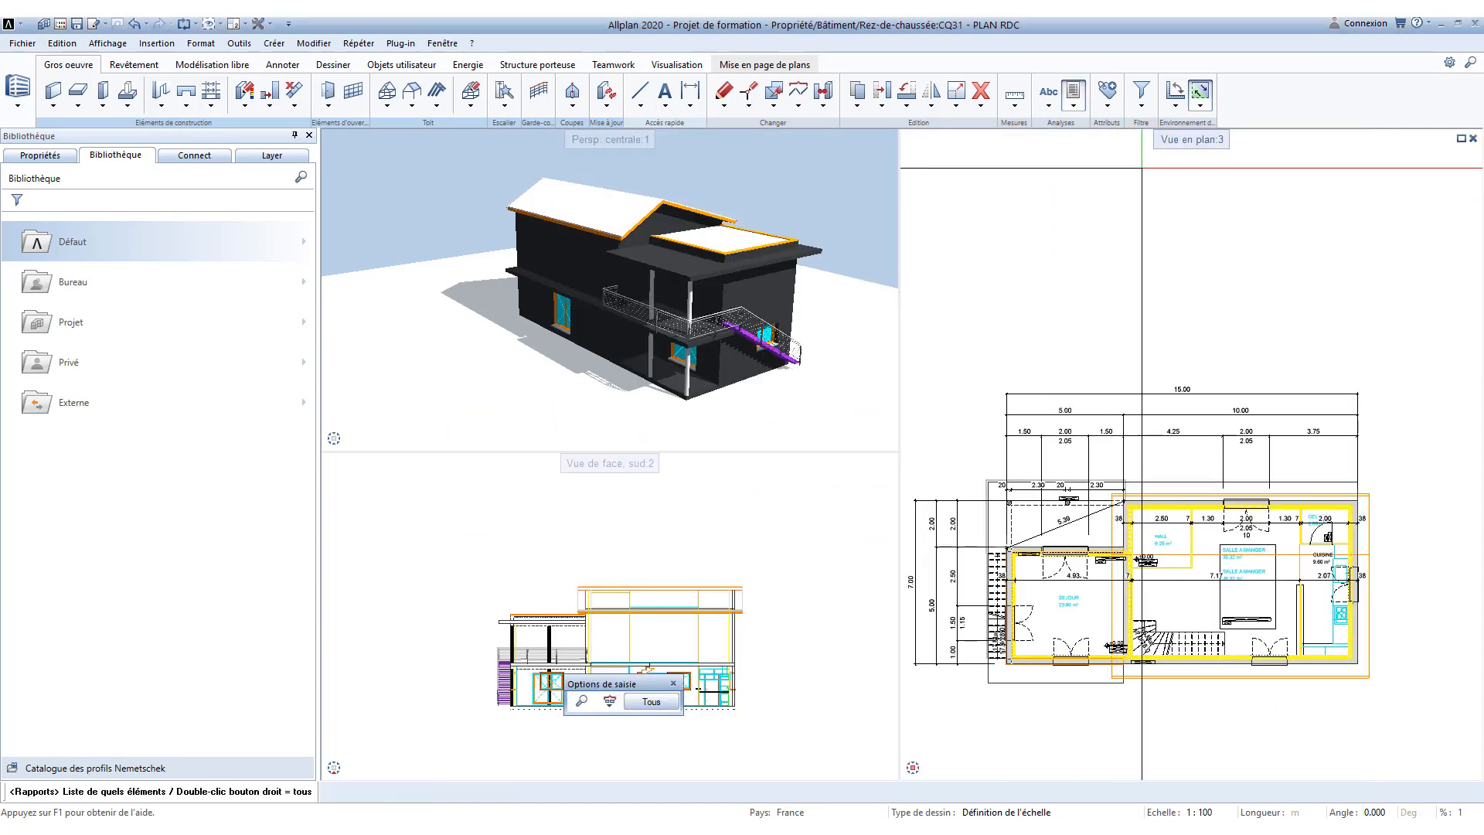
click(1148, 106)
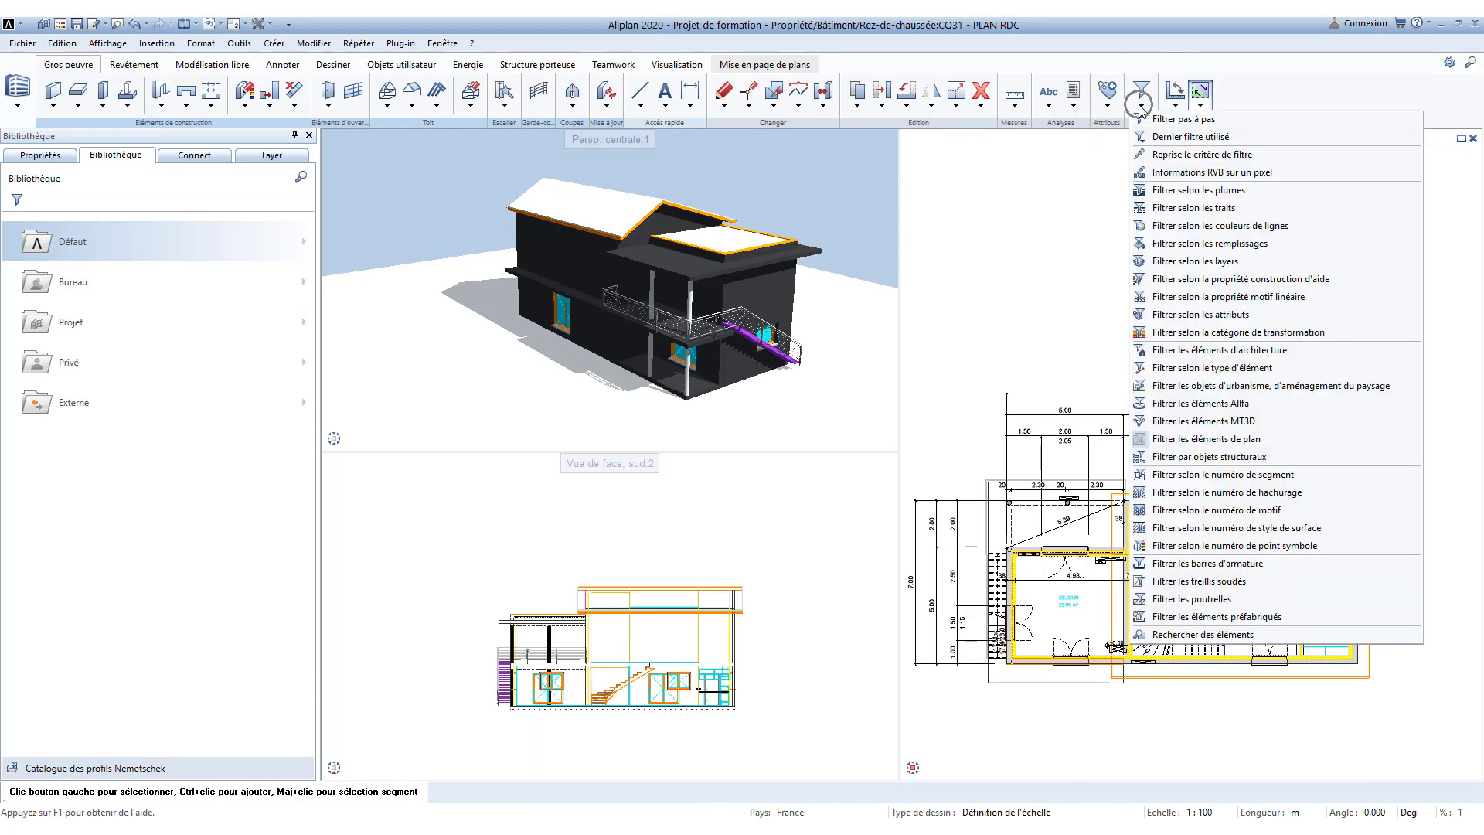
click(1232, 354)
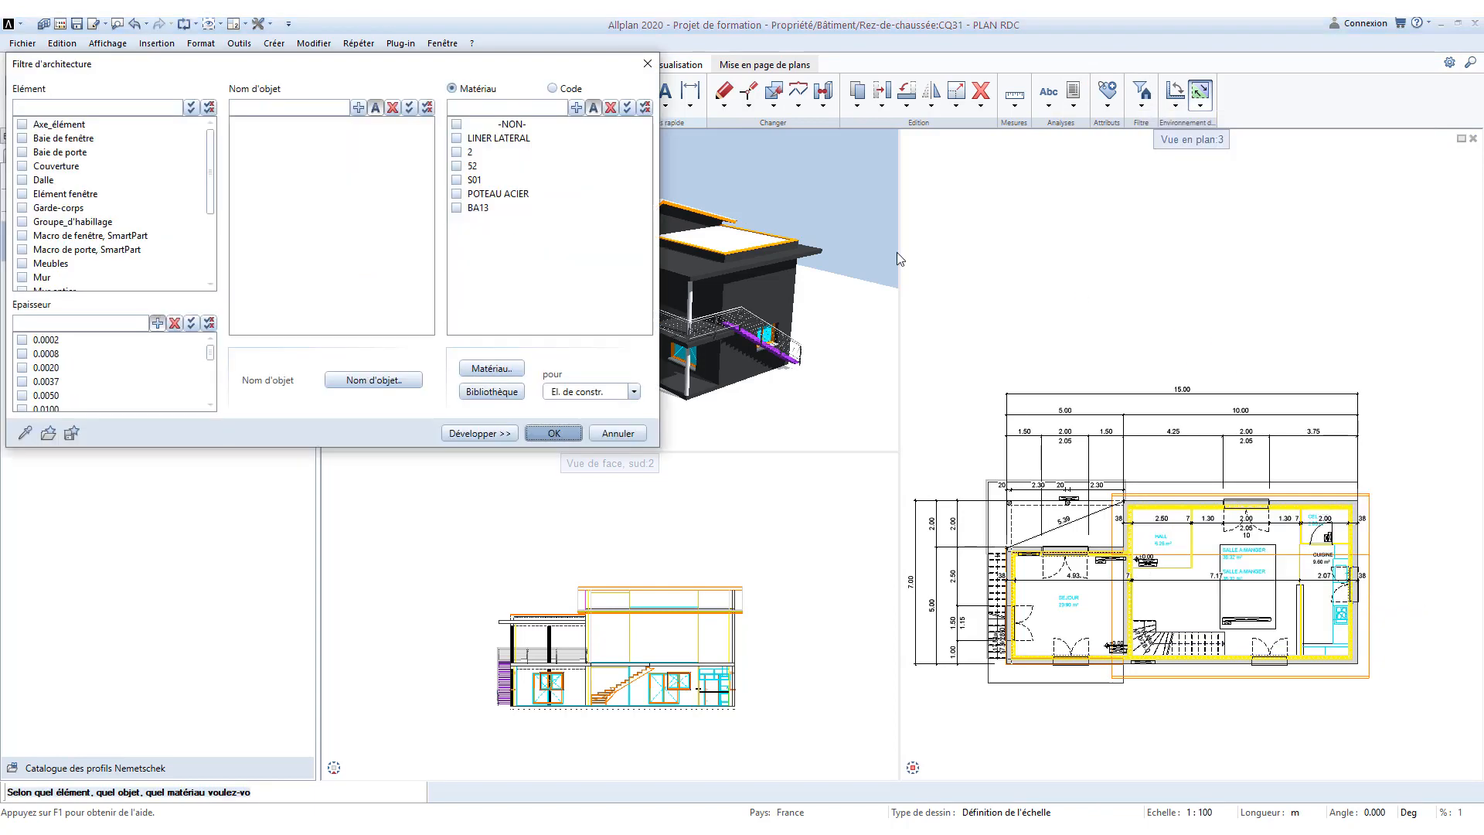
Step: Examine the element types offered by the architecture filter, including slabs, walls and net surfaces
drag(211, 142, 197, 232)
click(48, 180)
click(48, 181)
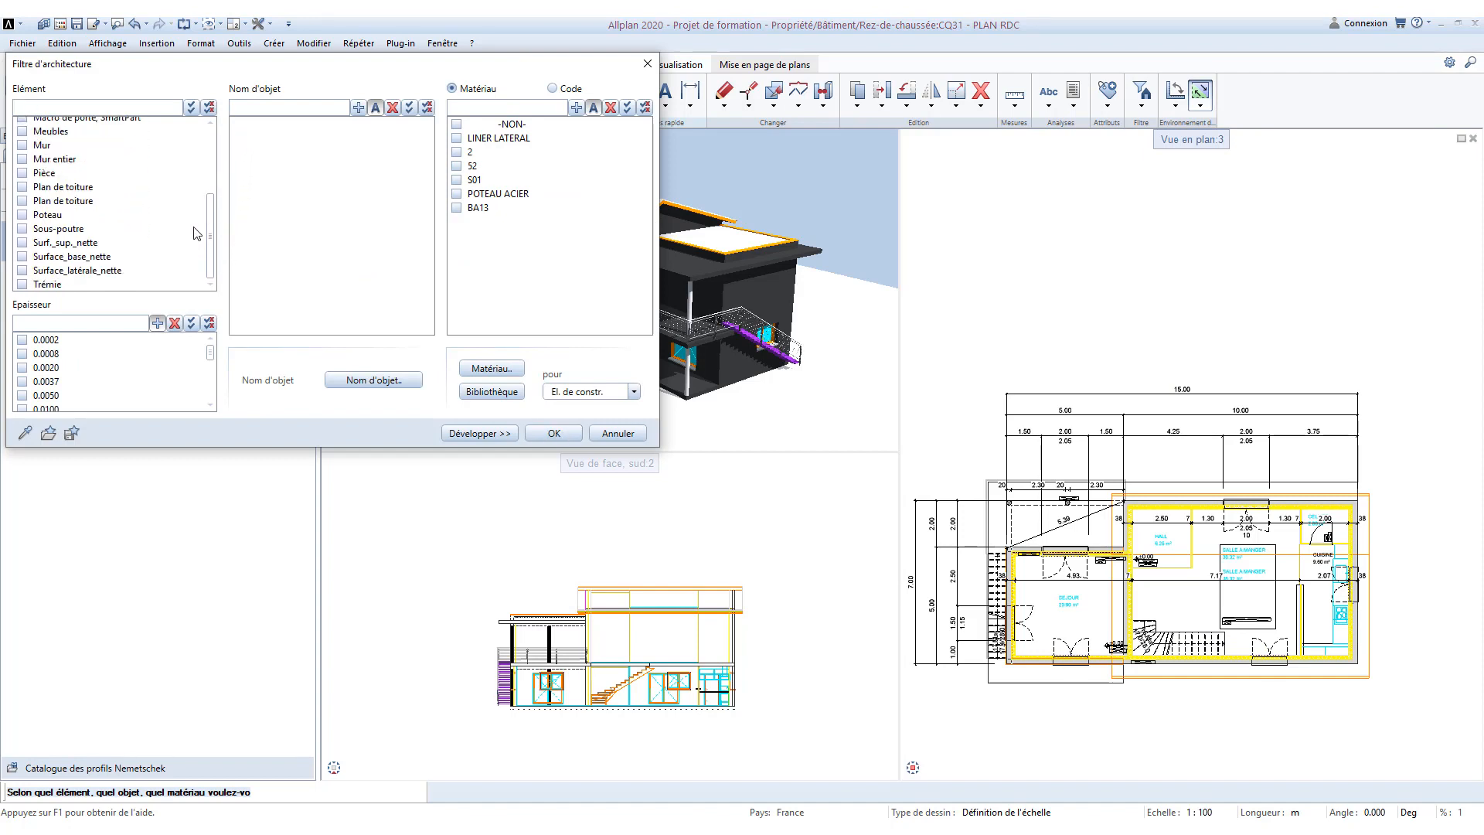
click(39, 145)
click(37, 147)
click(66, 242)
click(66, 244)
click(62, 248)
click(62, 249)
click(63, 259)
click(63, 260)
click(65, 274)
click(65, 274)
Step: Generate the Quantités report for the whole plan view filtered on the material BLOC CREUX 20CM, and close it
click(514, 377)
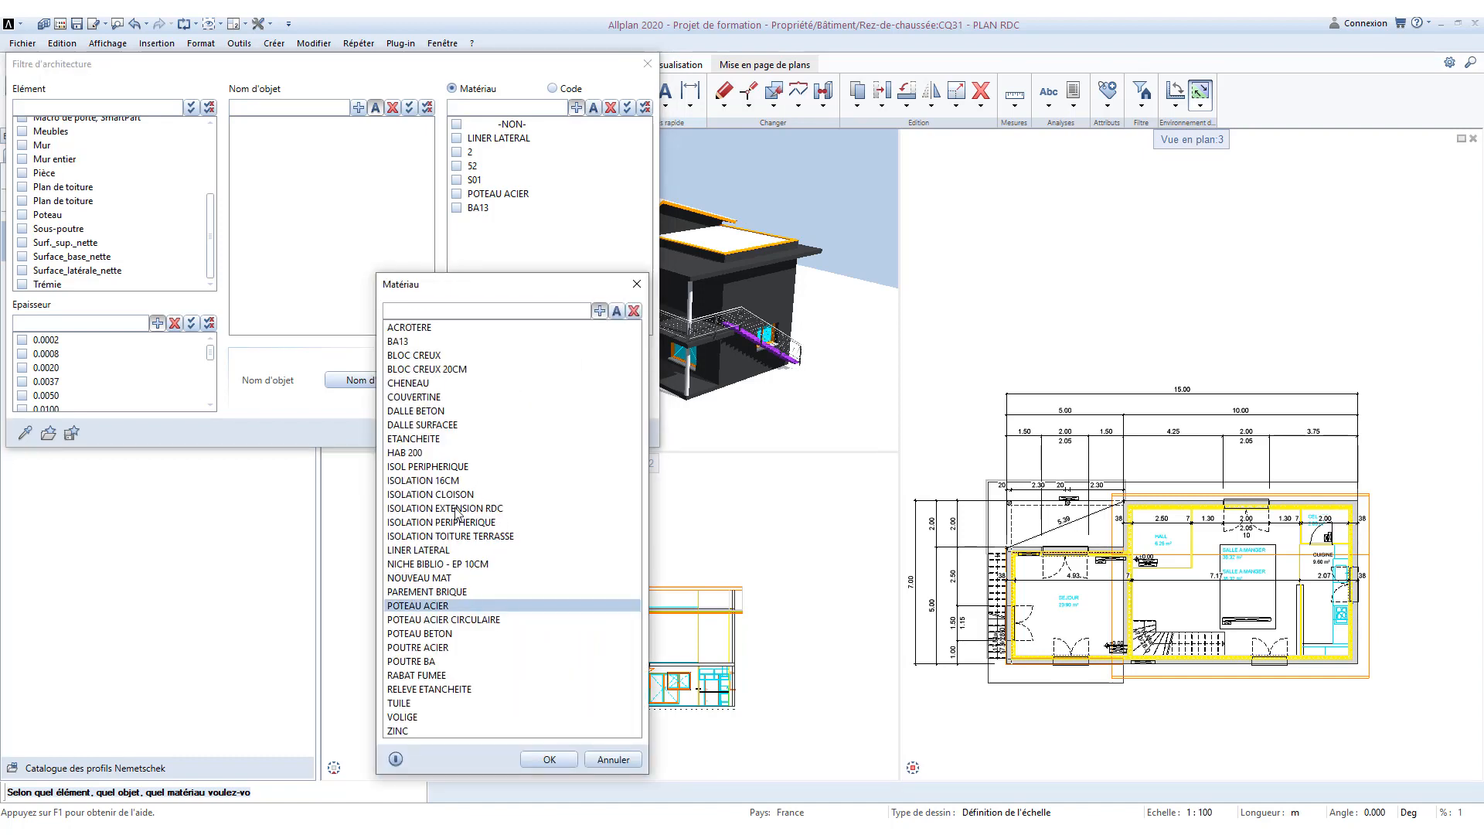
double_click(444, 370)
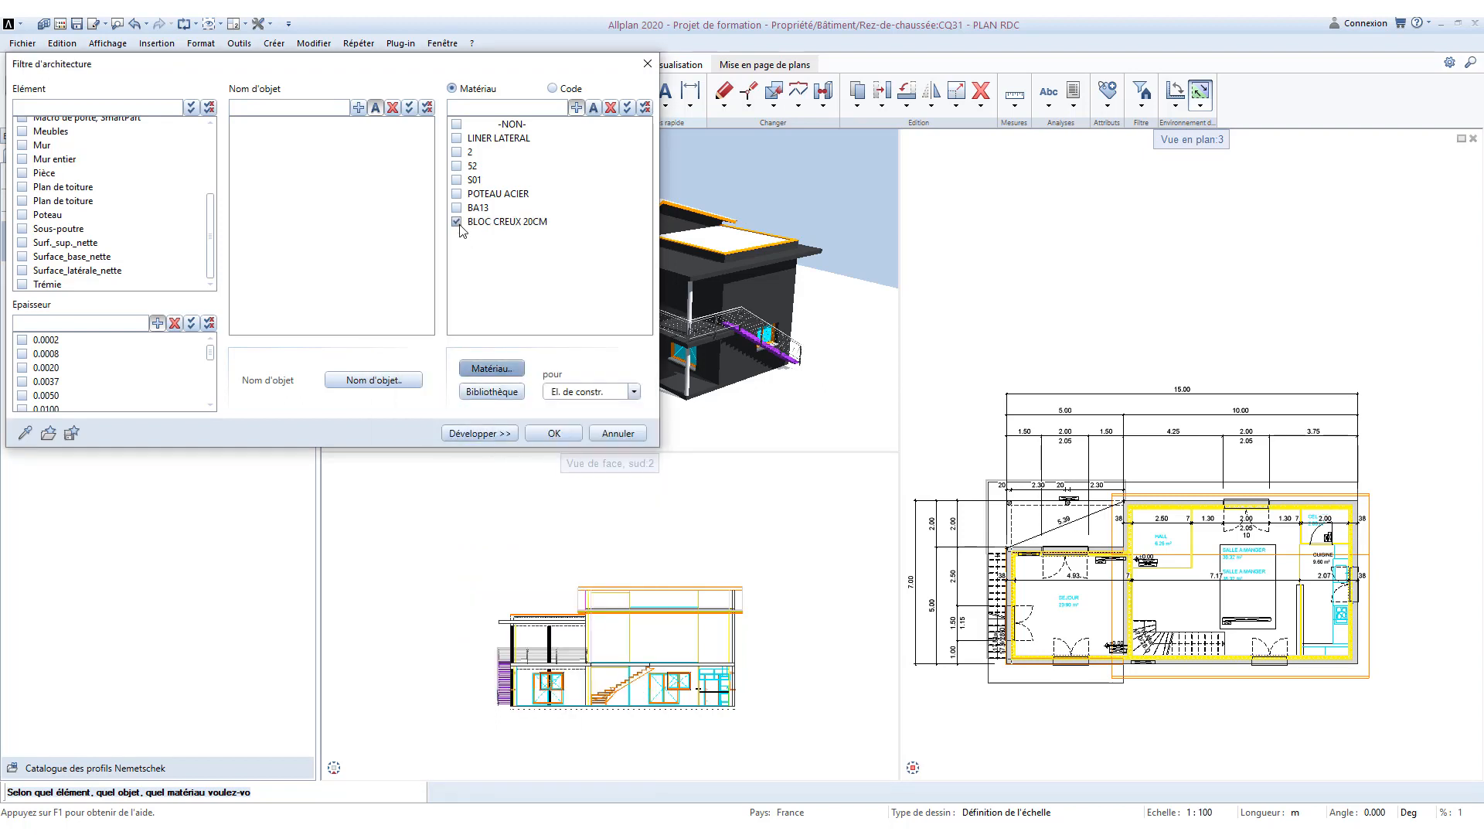
click(554, 433)
drag(938, 337, 1436, 777)
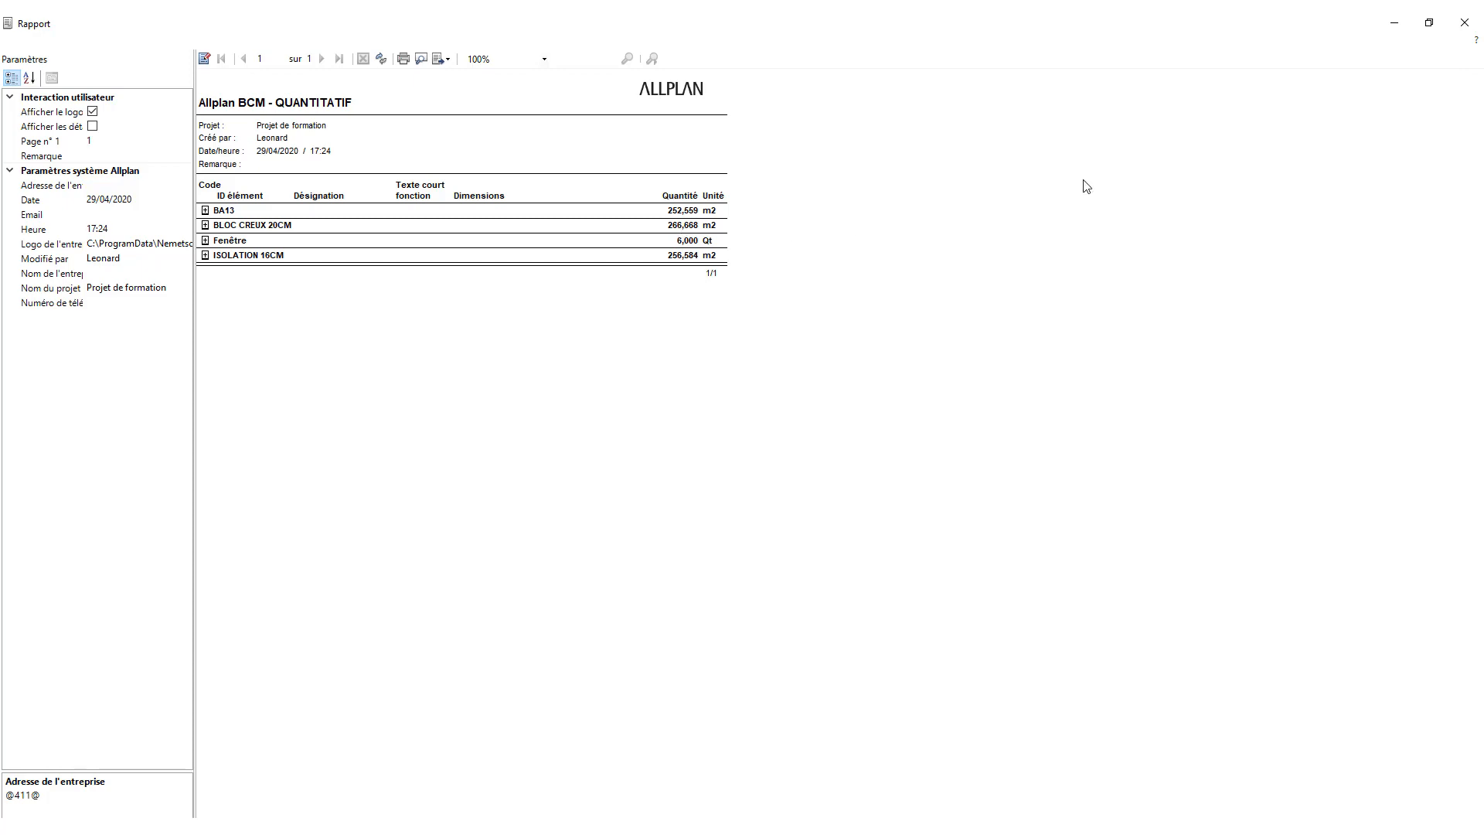
click(1463, 23)
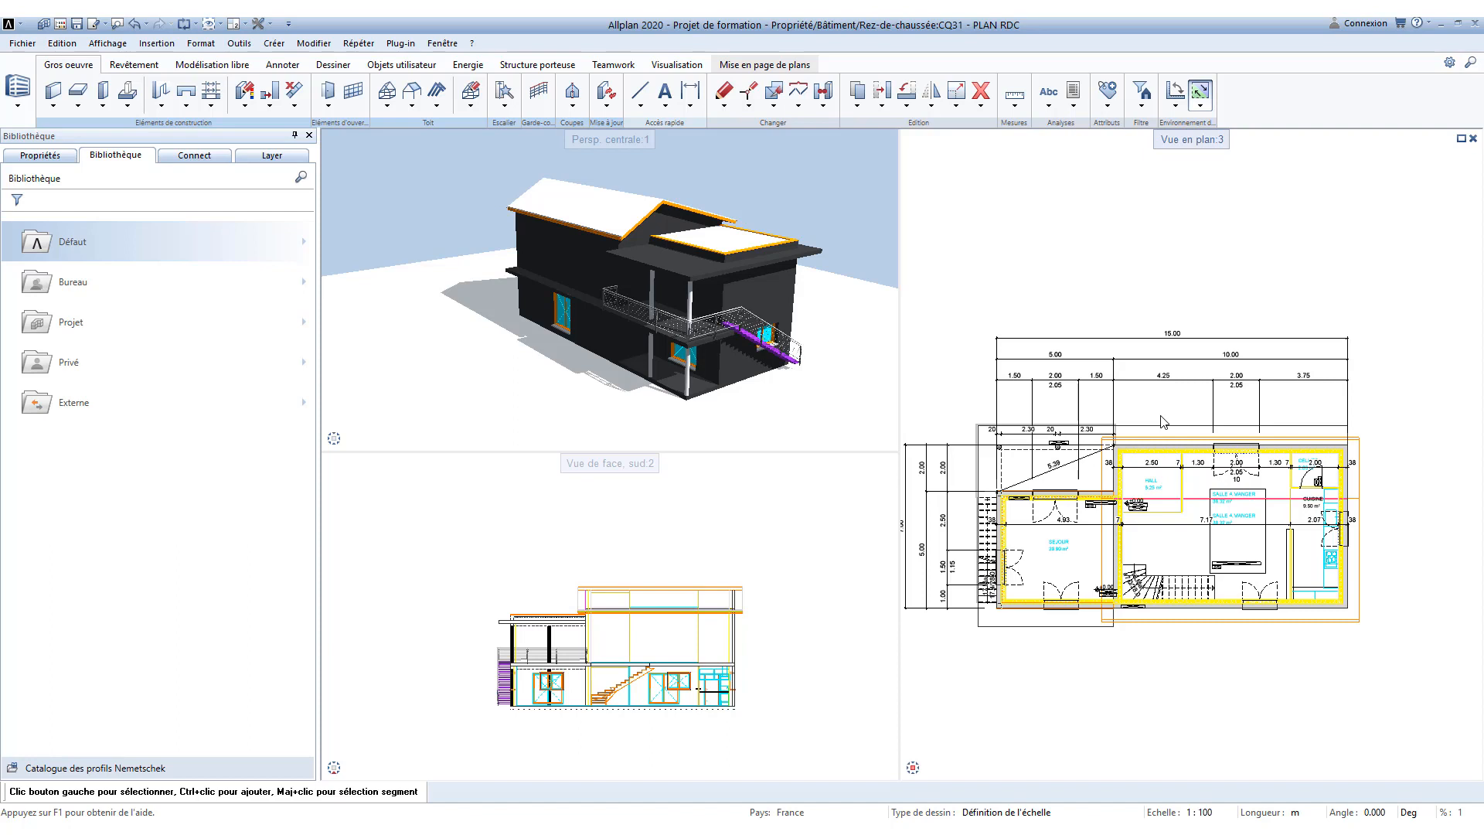
Step: Draw a circle of radius 0.08 m in the empty area above the hall in the plan view
click(333, 65)
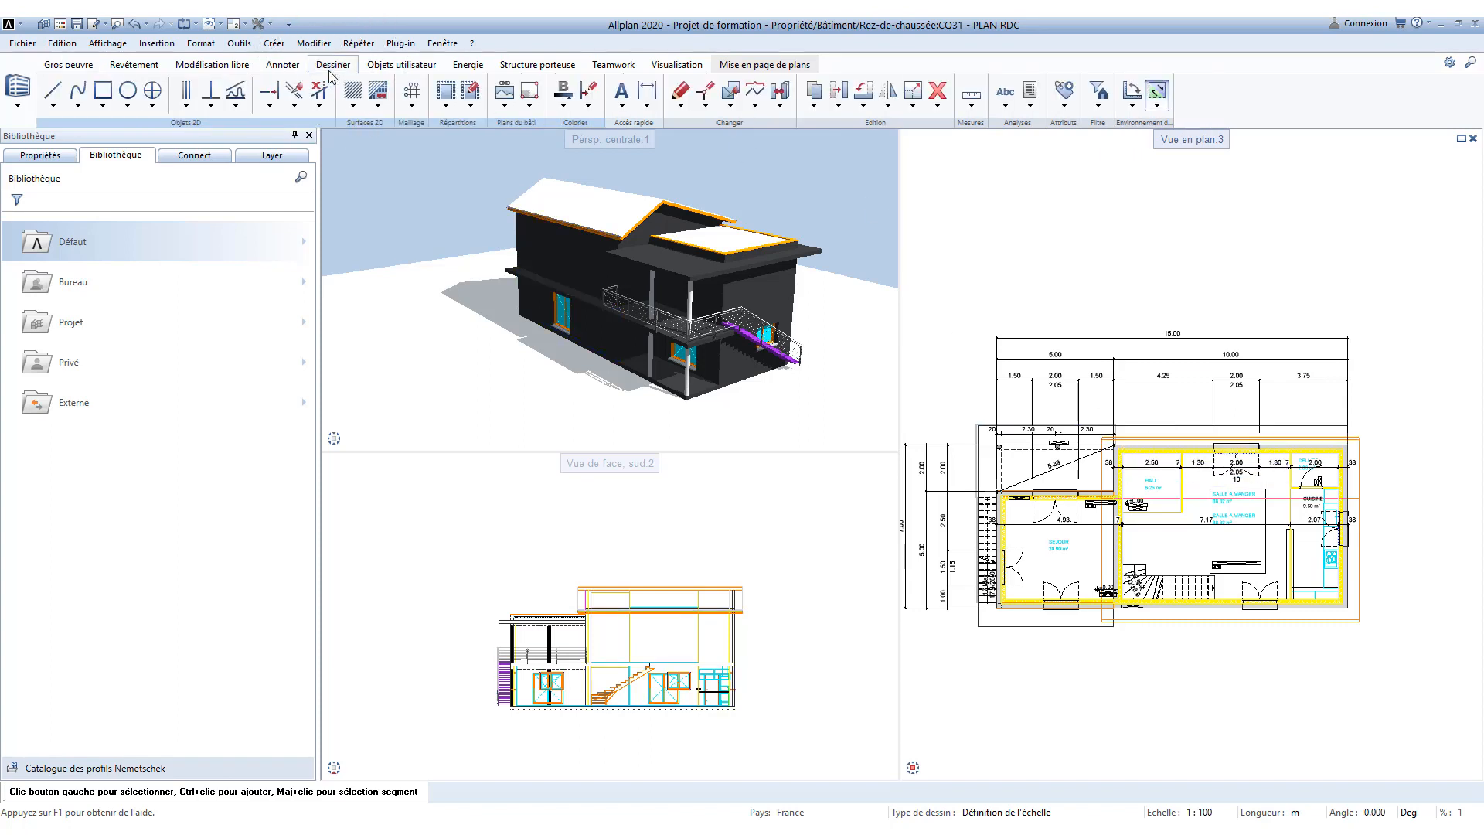
click(127, 91)
scroll(1129, 387, up, 4)
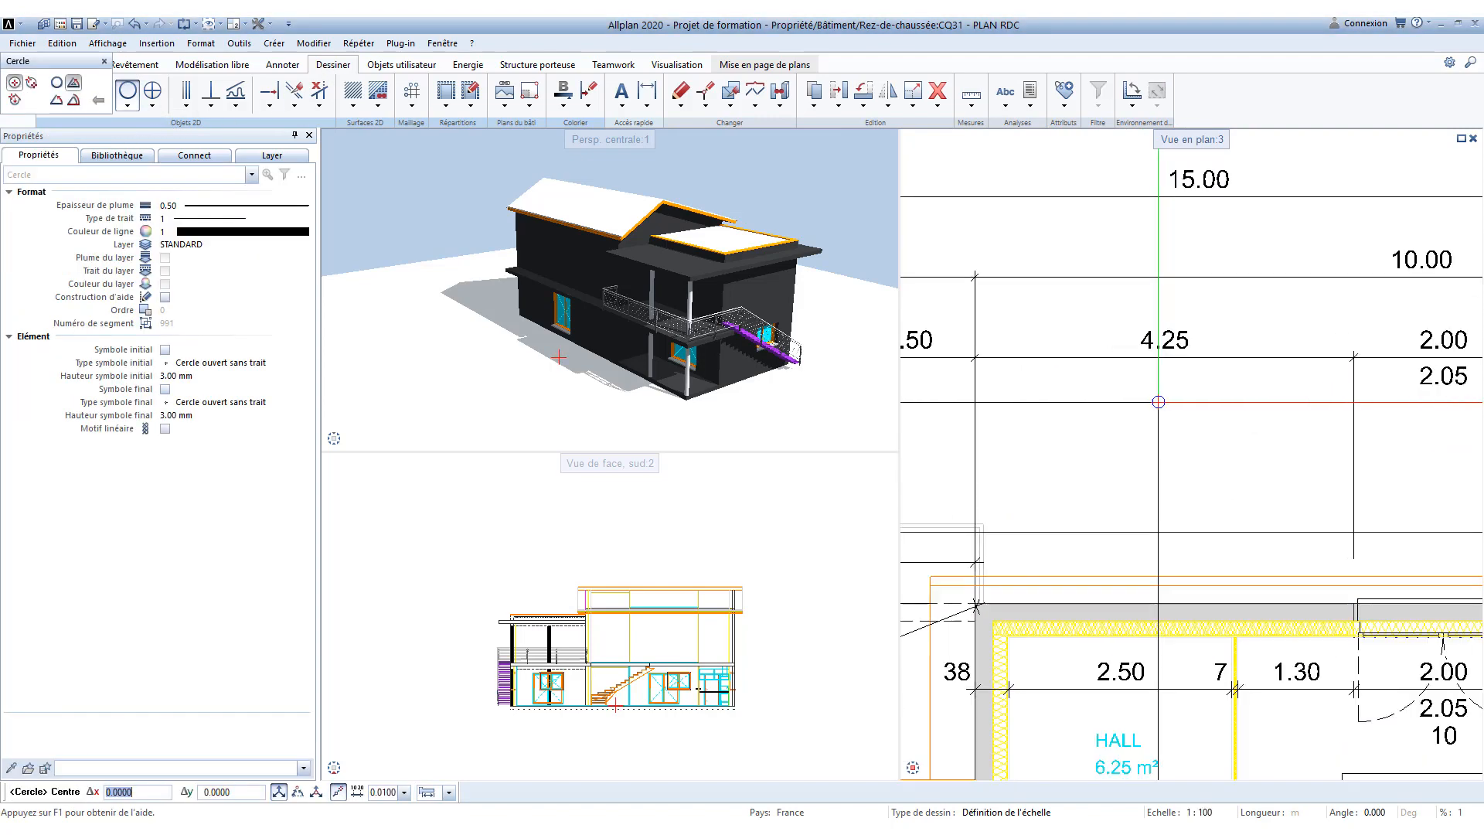
click(1142, 450)
text(.08)
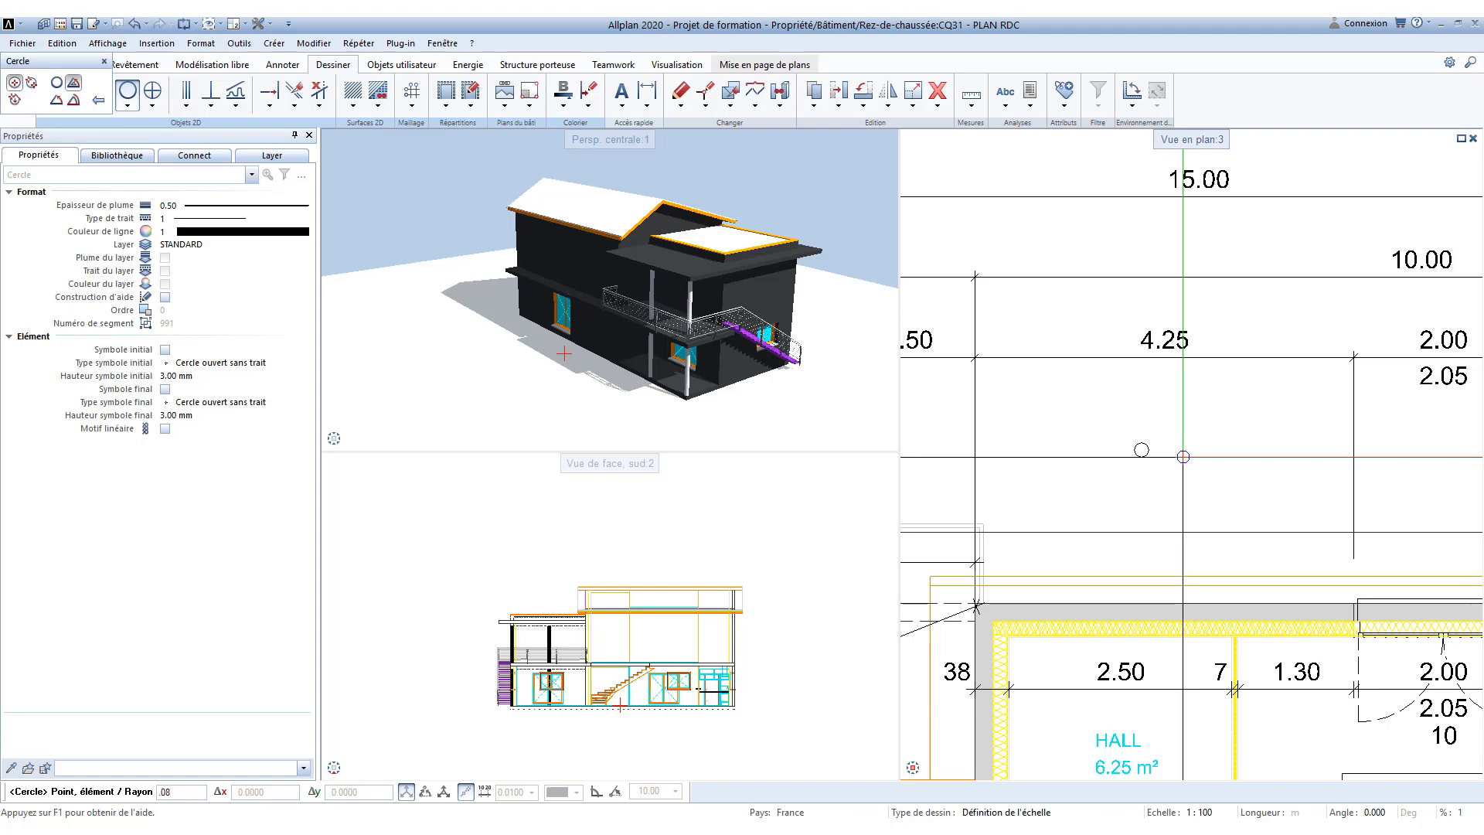
key(Return)
key(Return)
key(Escape)
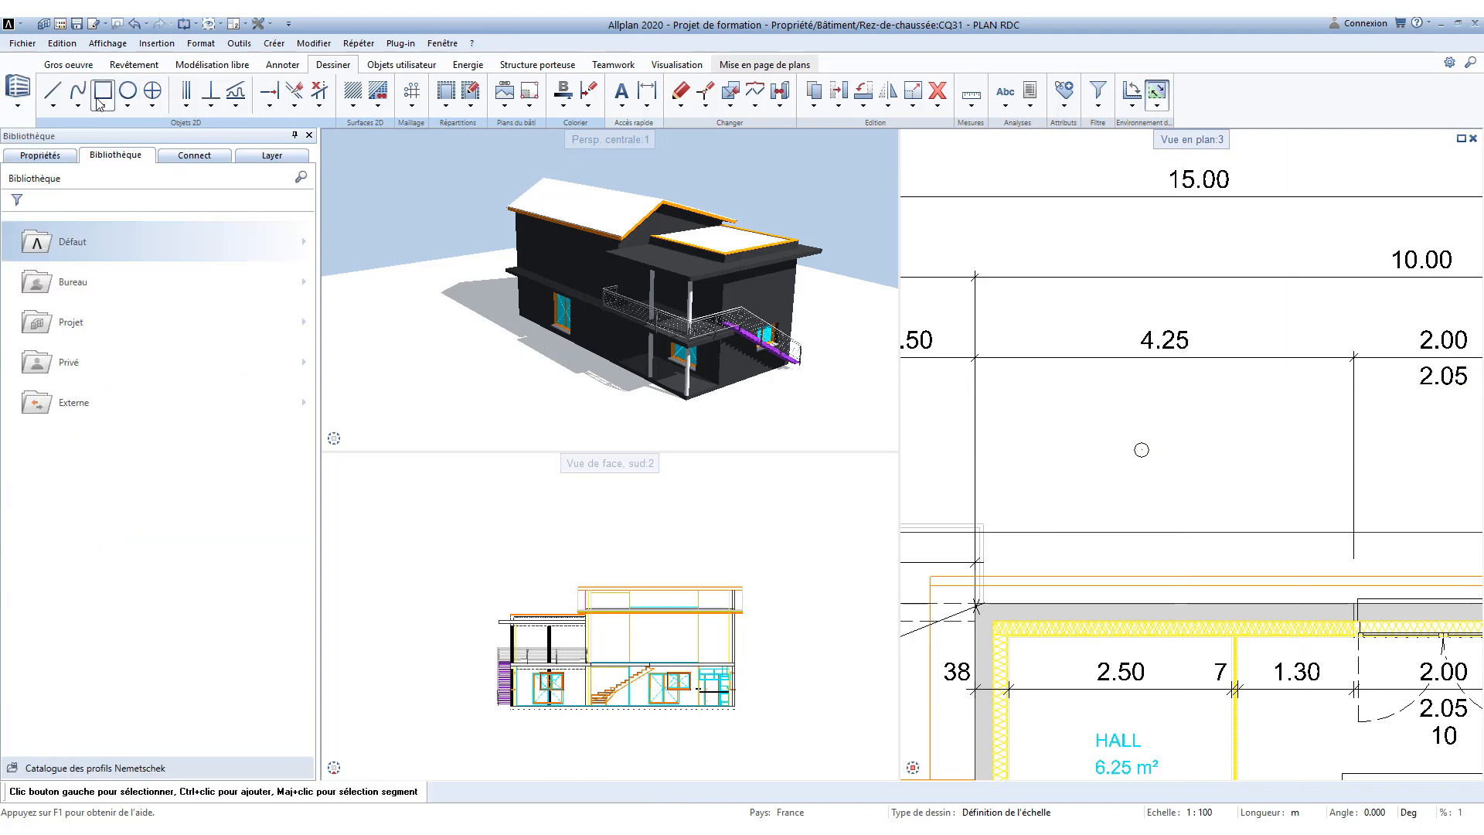
Step: Draw a vertical line about 0.17 m long downward from the circle's centre
click(53, 91)
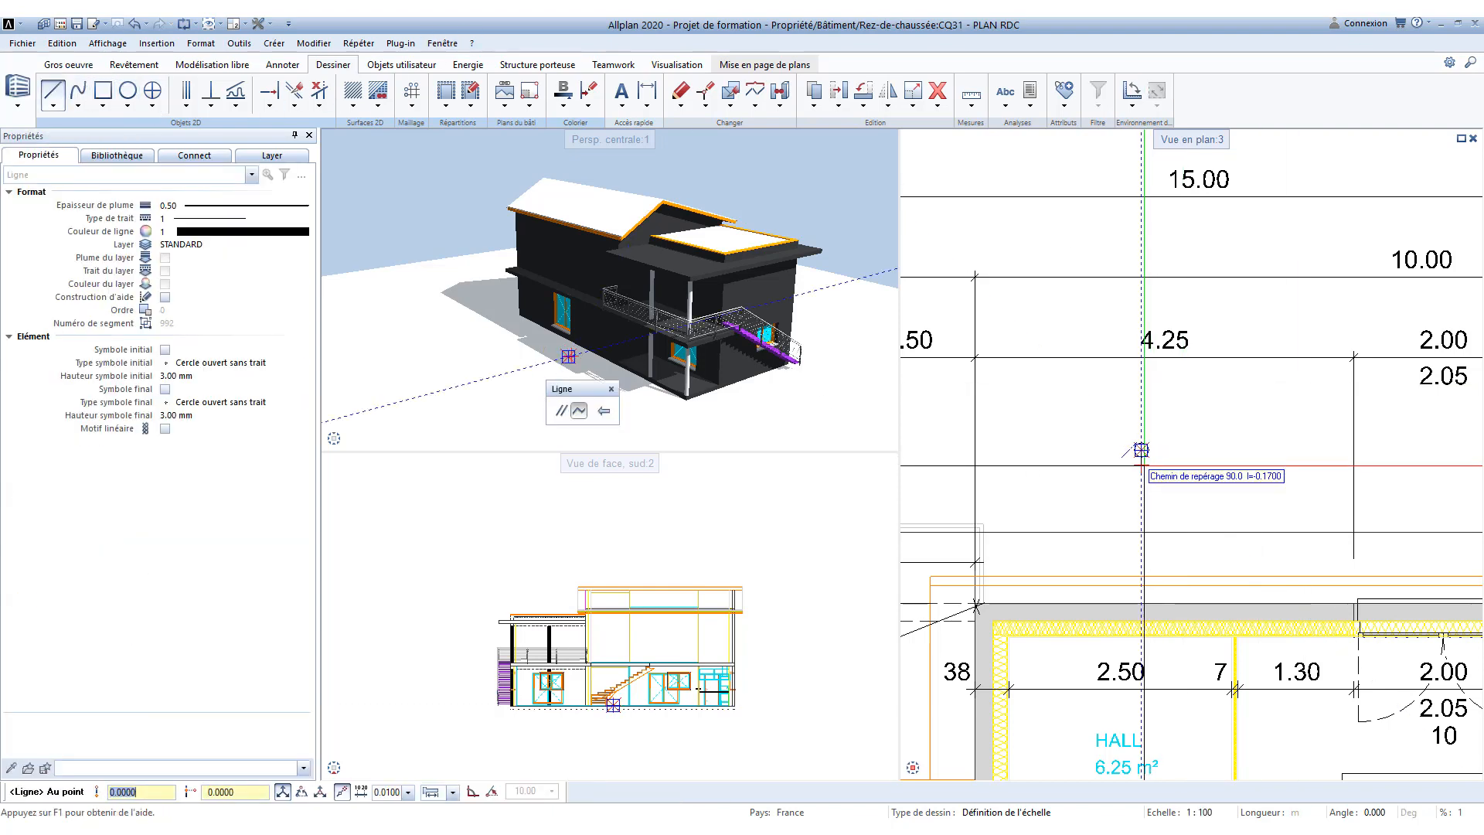
scroll(1142, 450, up, 5)
key(Escape)
Step: Mirror-copy the vertical line across a 45° axis through the circle's centre to add a horizontal line
click(1135, 418)
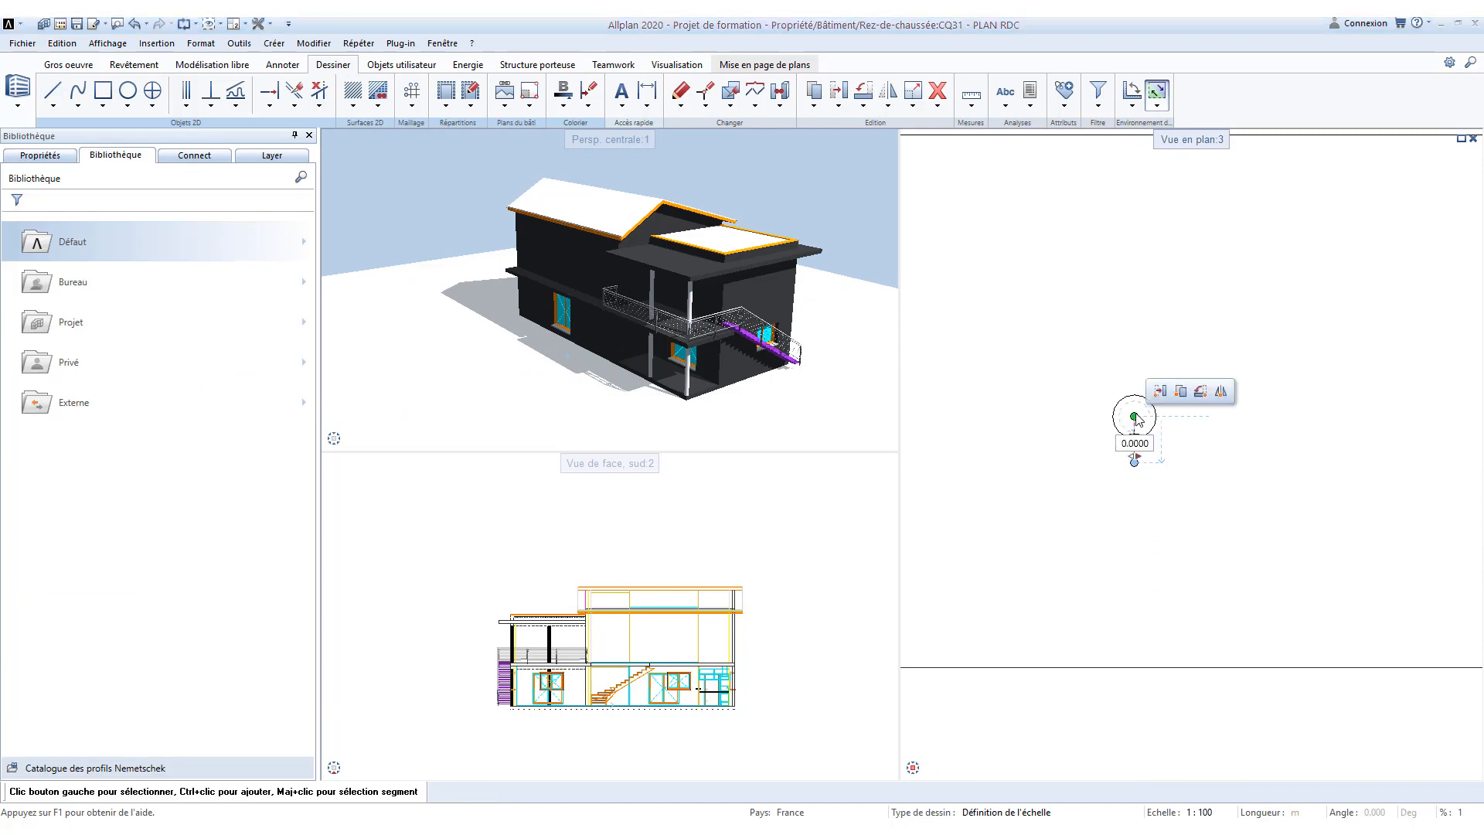
click(1220, 391)
click(1134, 415)
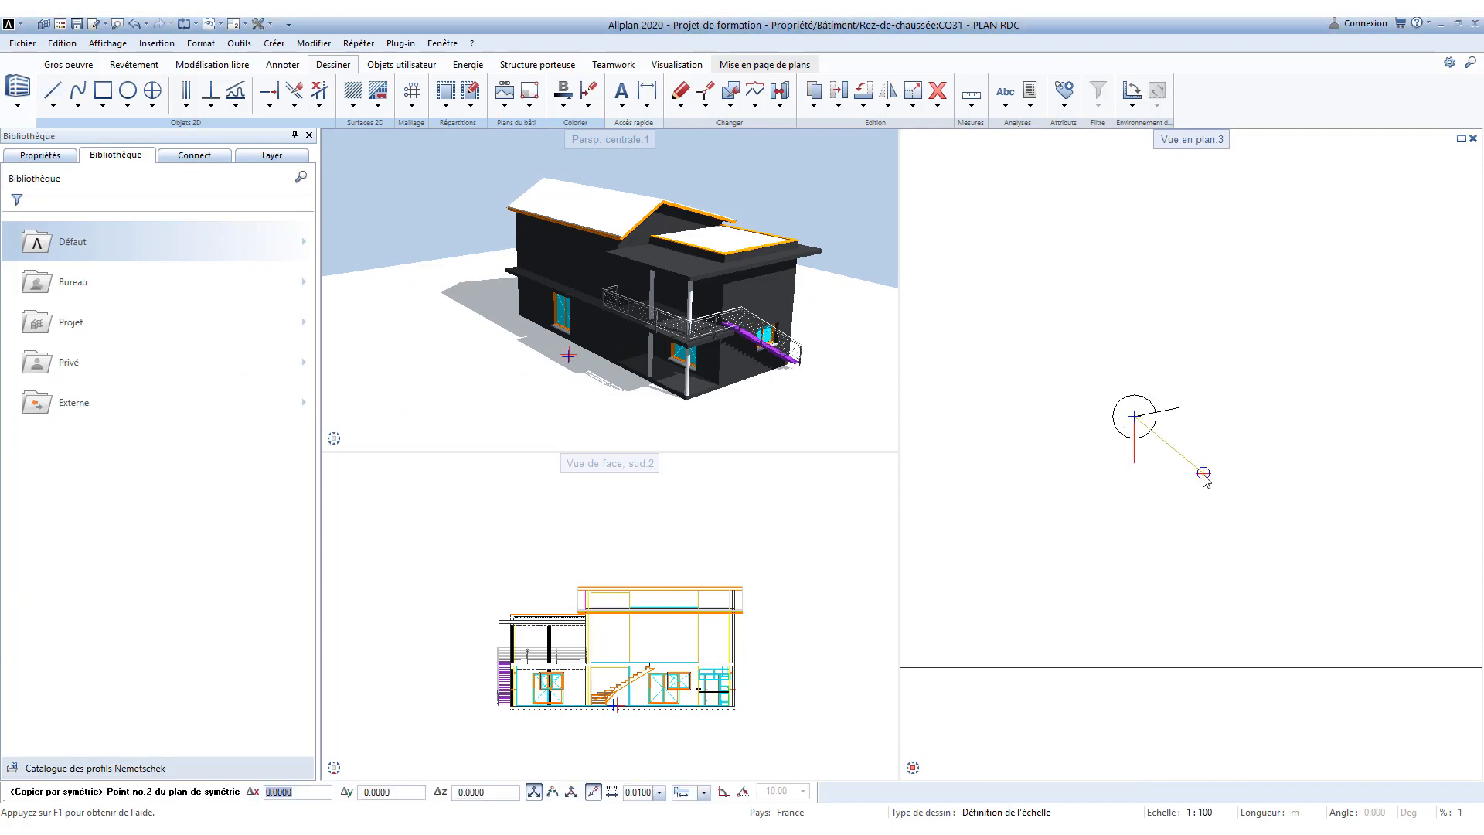
click(1195, 477)
Step: Mirror-copy both lines across the opposite 45° axis through the circle's centre to complete the crosshair
ctrl+click(1134, 430)
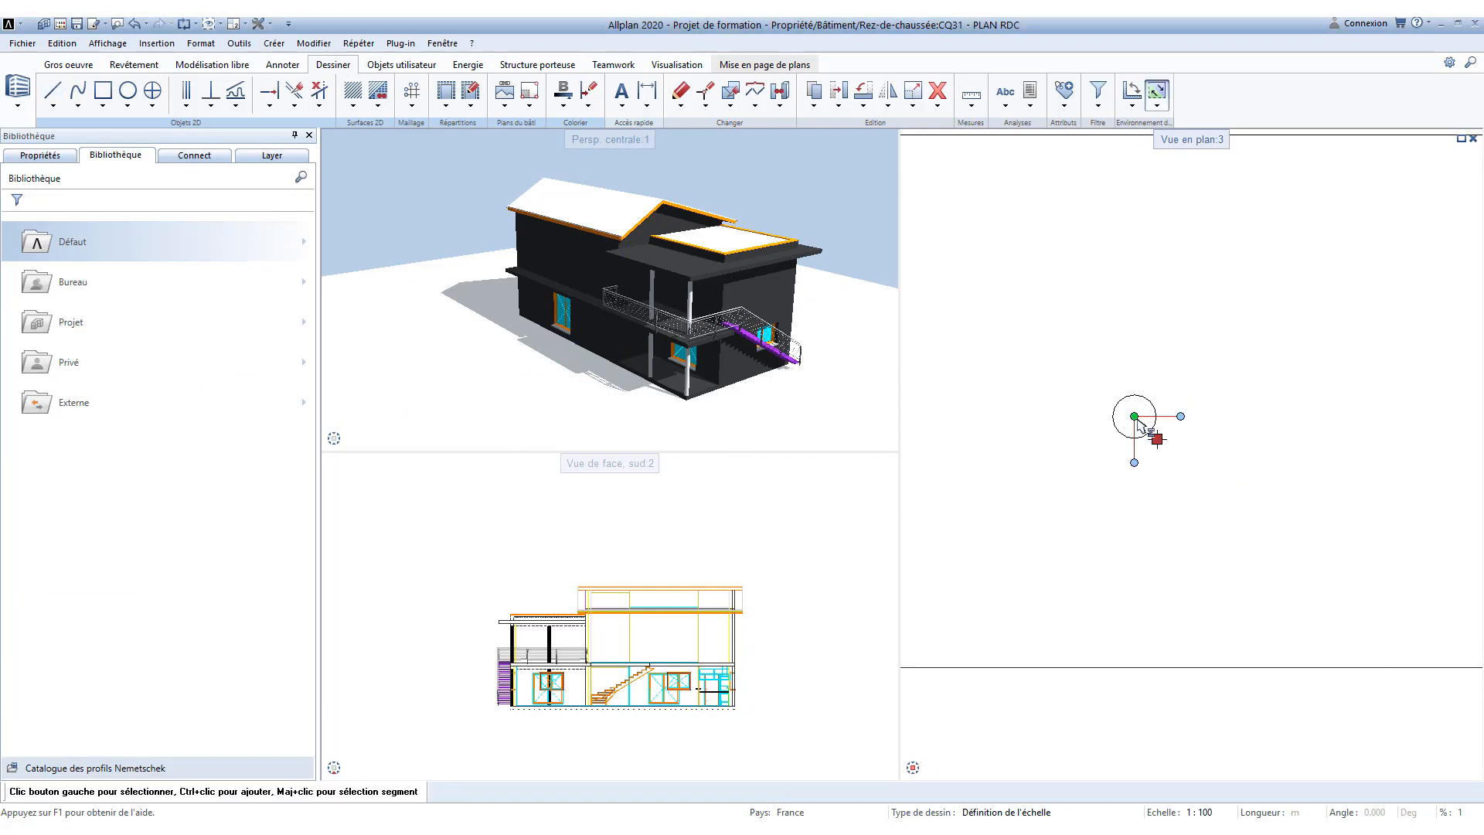
mouse_move(1137, 418)
click(1214, 391)
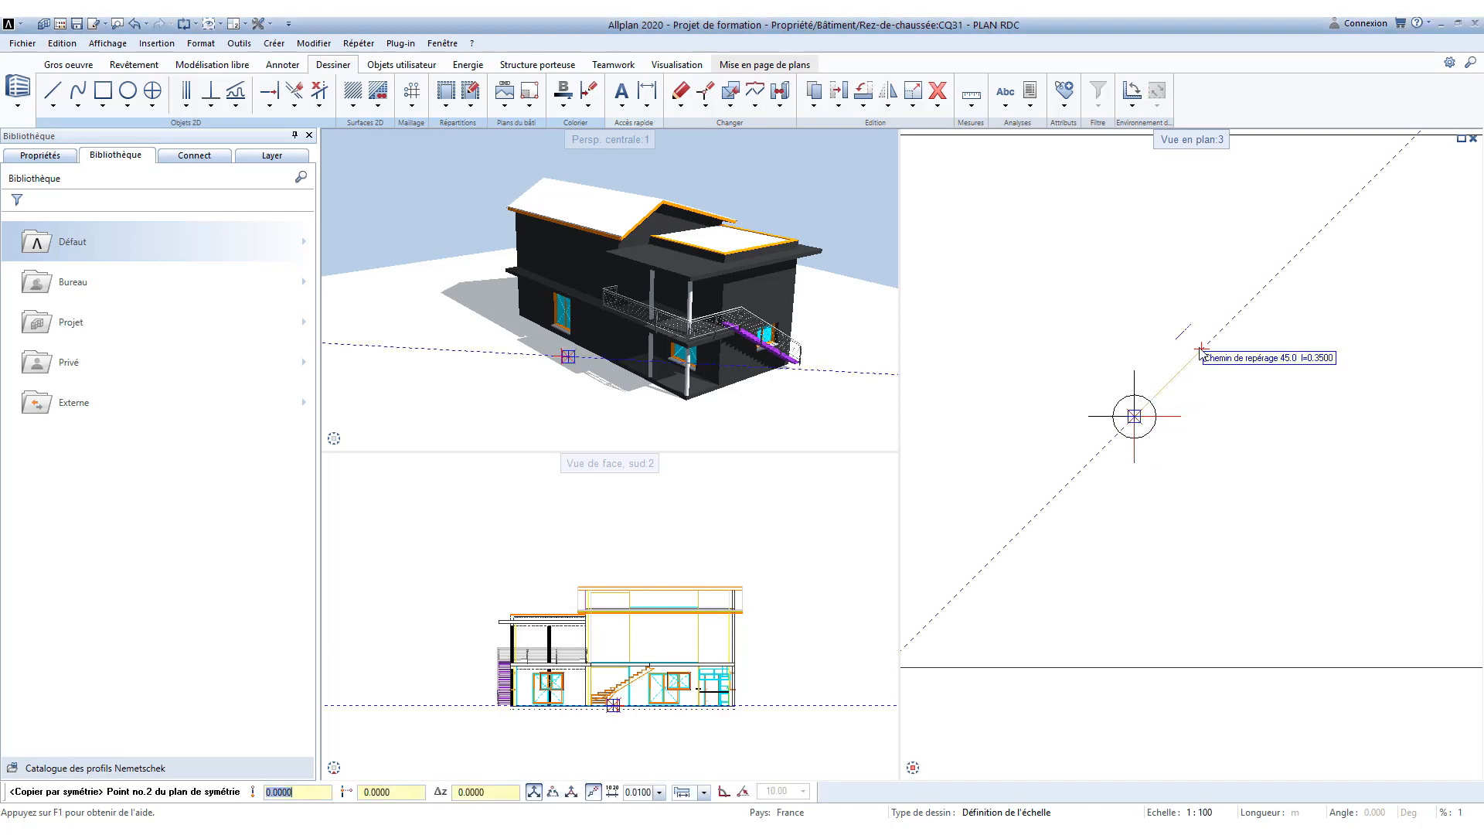
click(1201, 348)
key(Escape)
Step: Combine the circle and its crosshair lines into an element group named SPOT ELEC
scroll(1206, 445, down, 5)
middle_drag(1208, 451, 1254, 535)
scroll(1254, 535, up, 2)
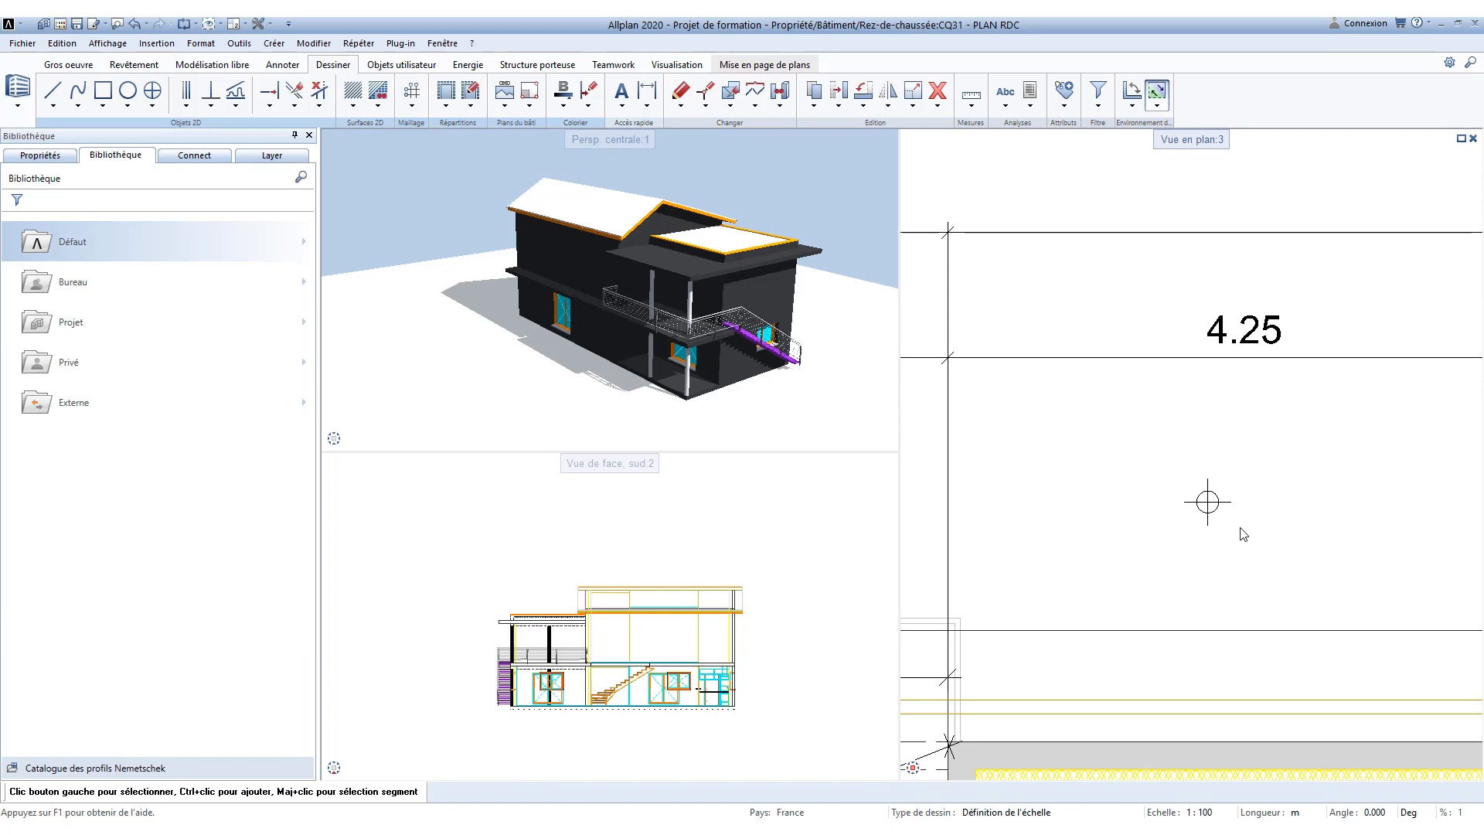
click(755, 106)
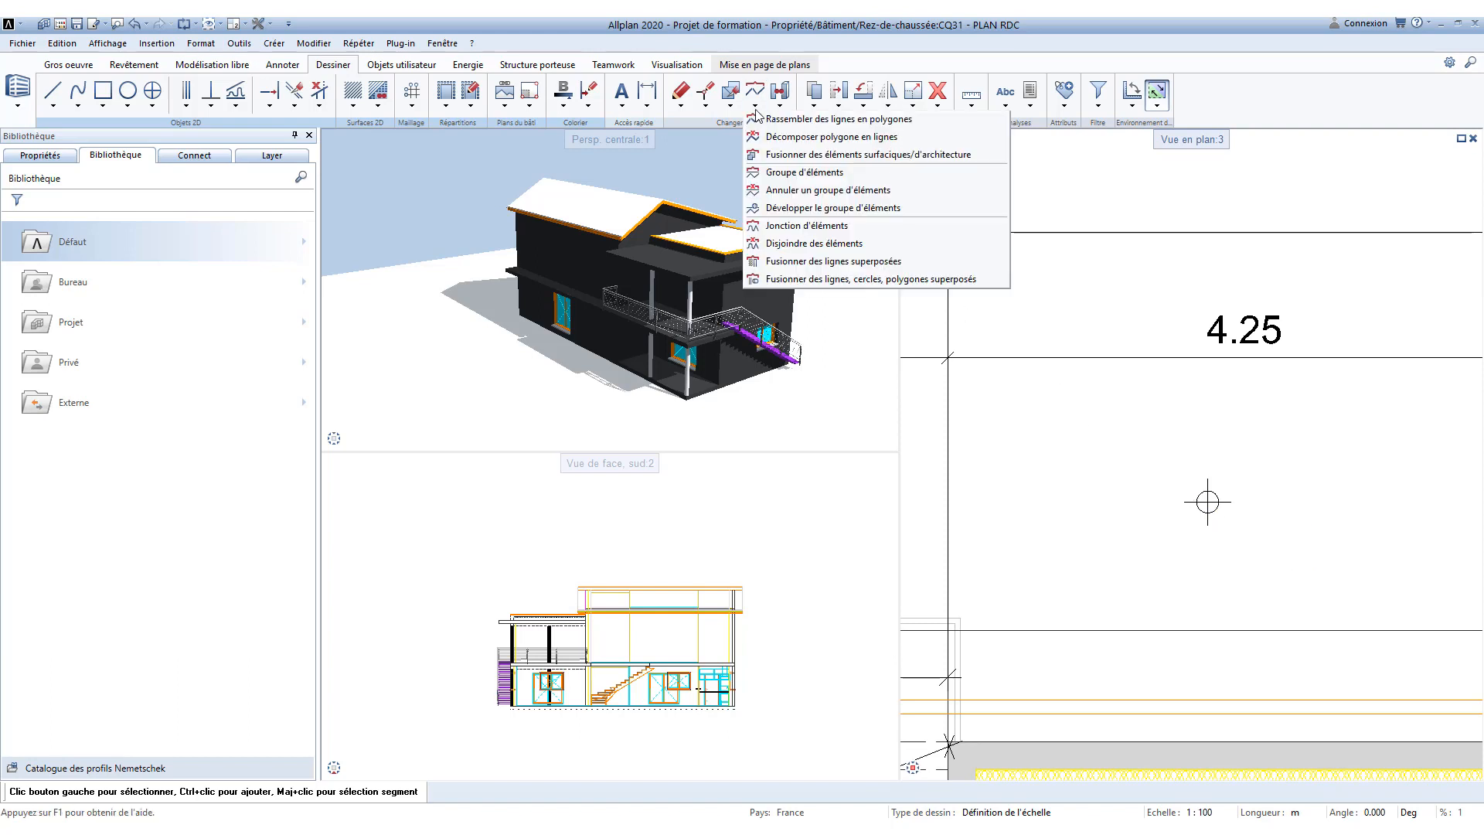
click(795, 173)
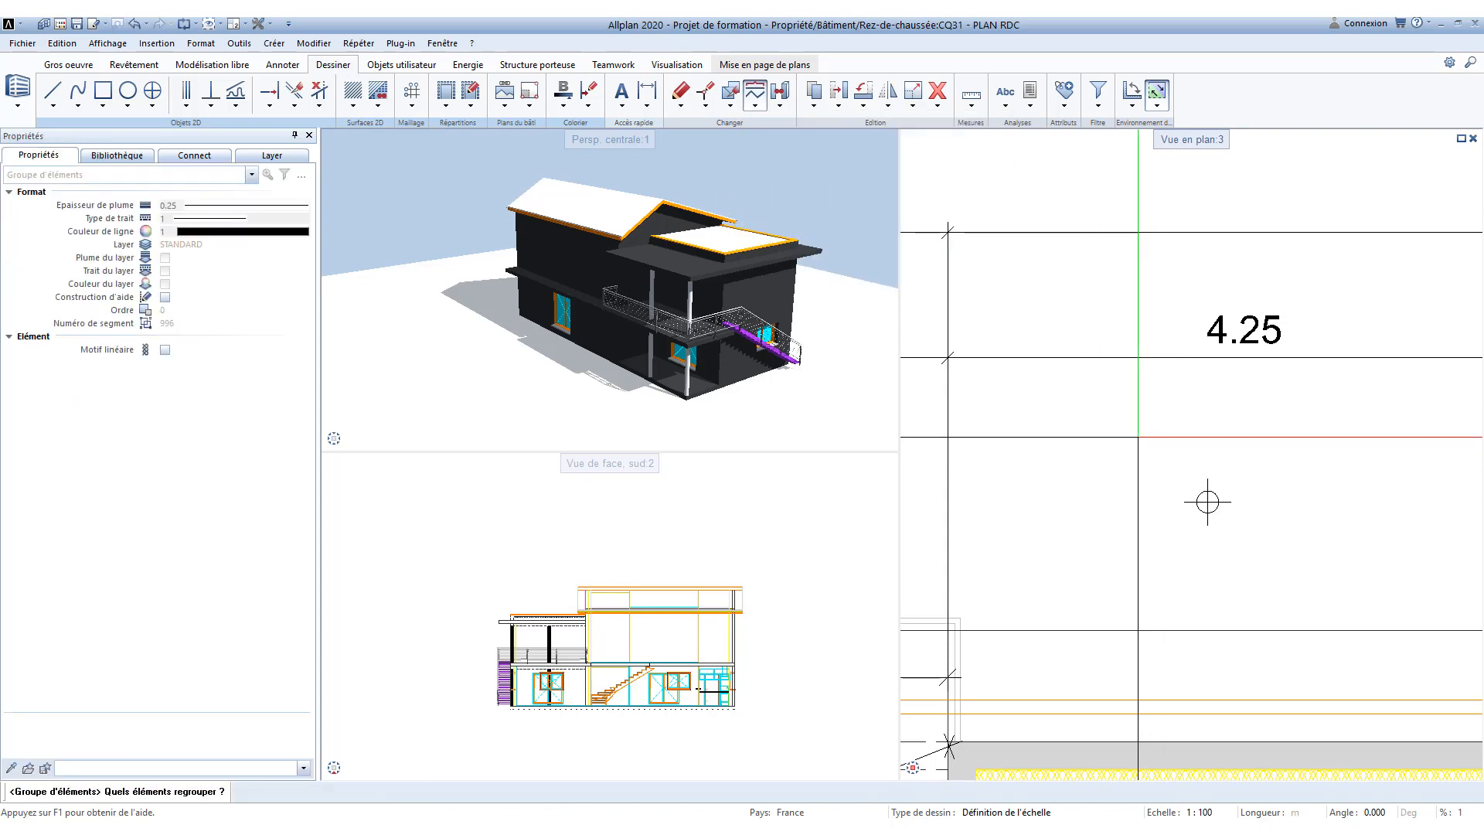
click(1207, 502)
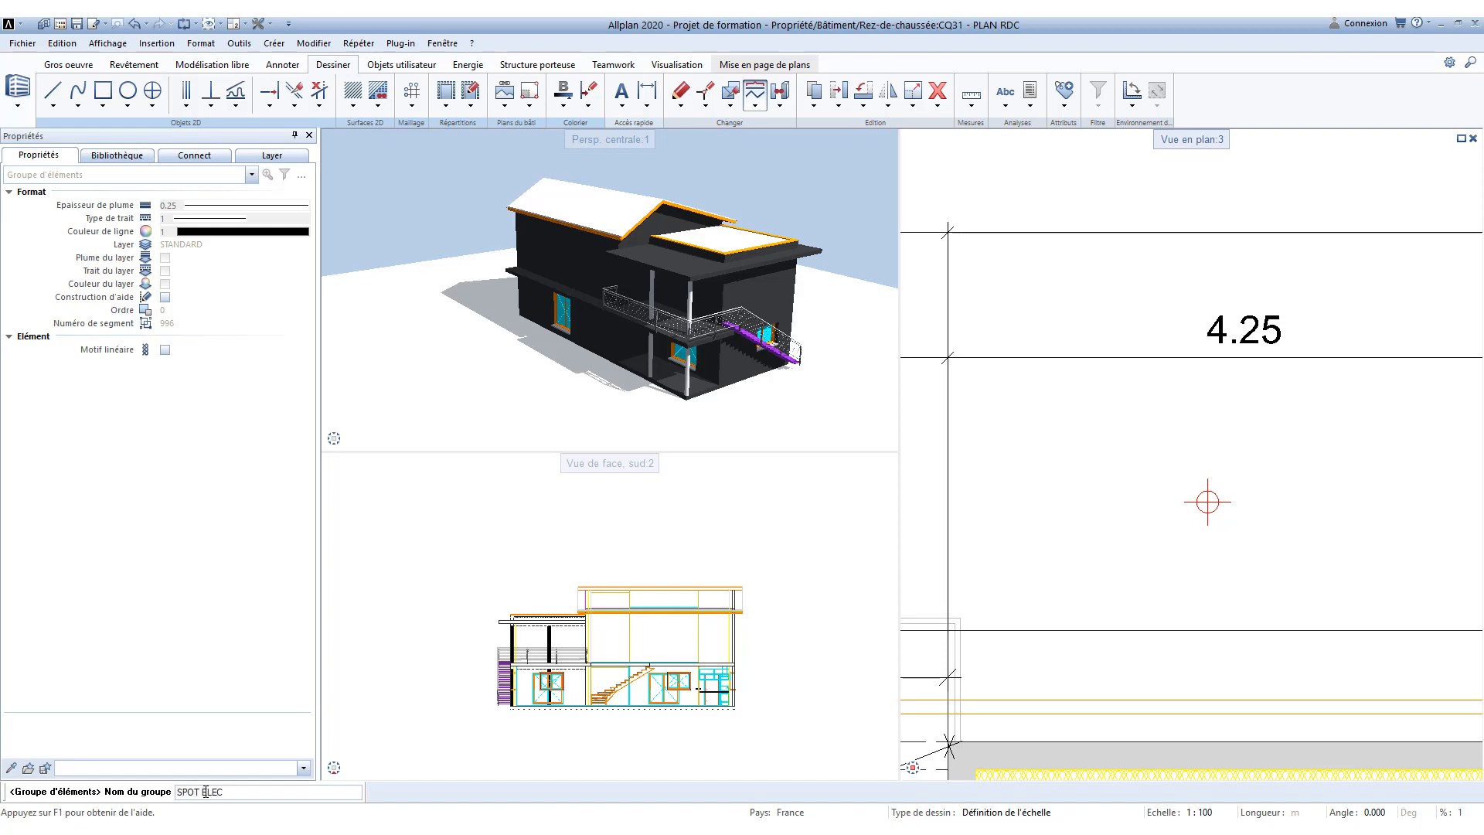
key(Return)
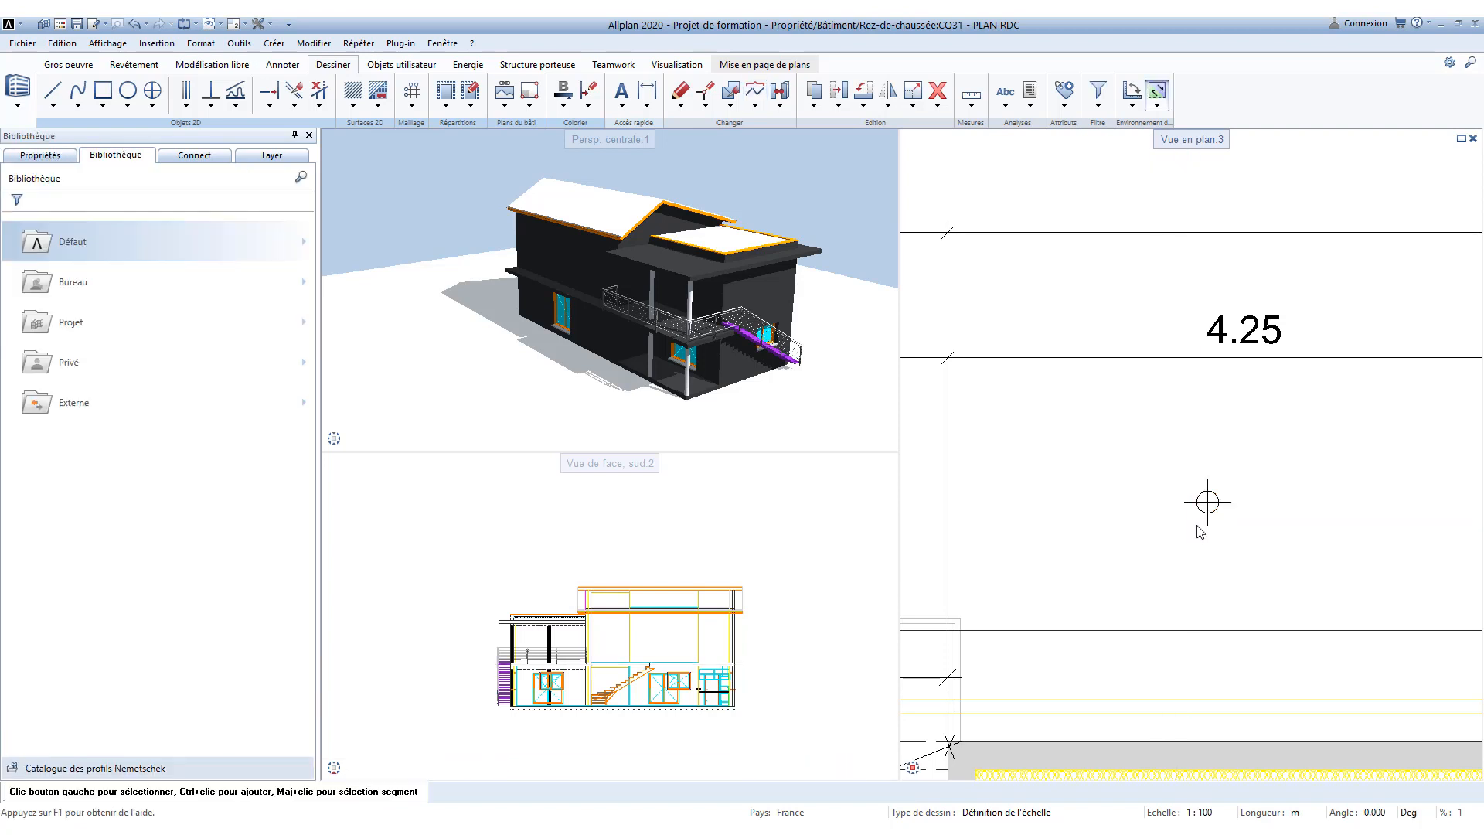
Step: Copy the SPOT ELEC group 3 times horizontally to the right at a spacing of about 0.49 m
click(1208, 506)
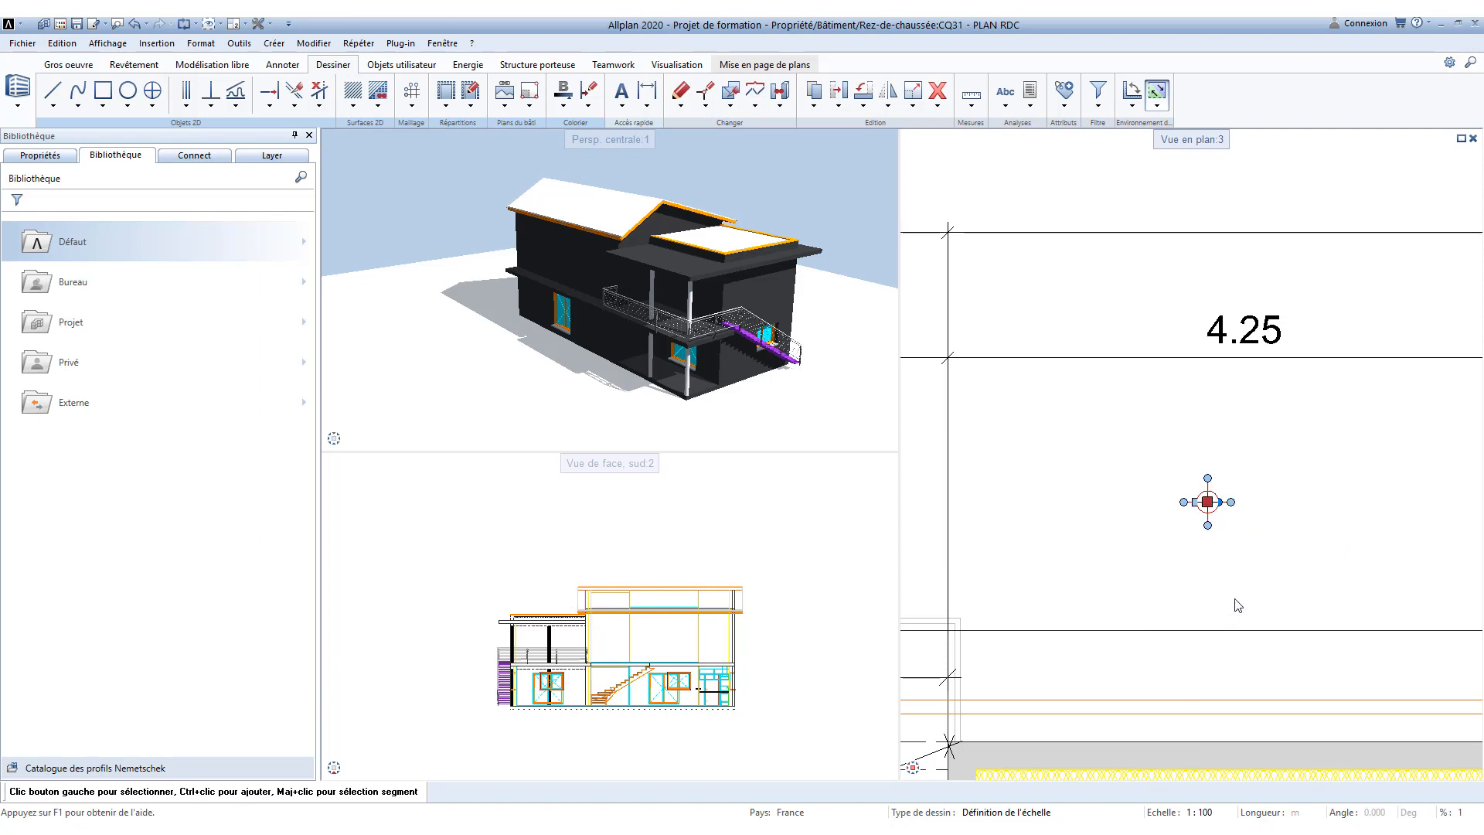
middle_drag(1247, 554, 1187, 589)
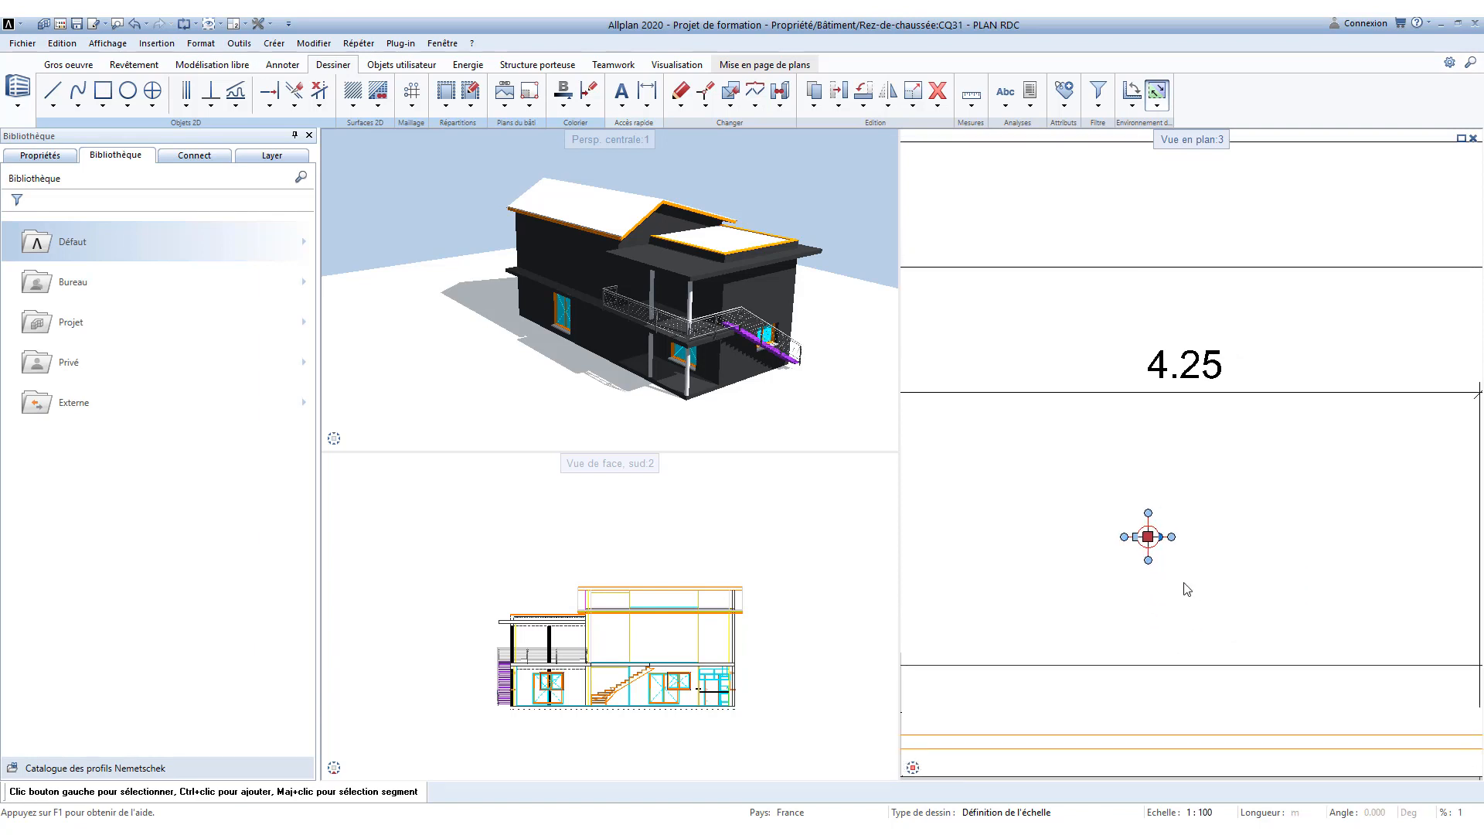
mouse_move(1150, 537)
click(1194, 515)
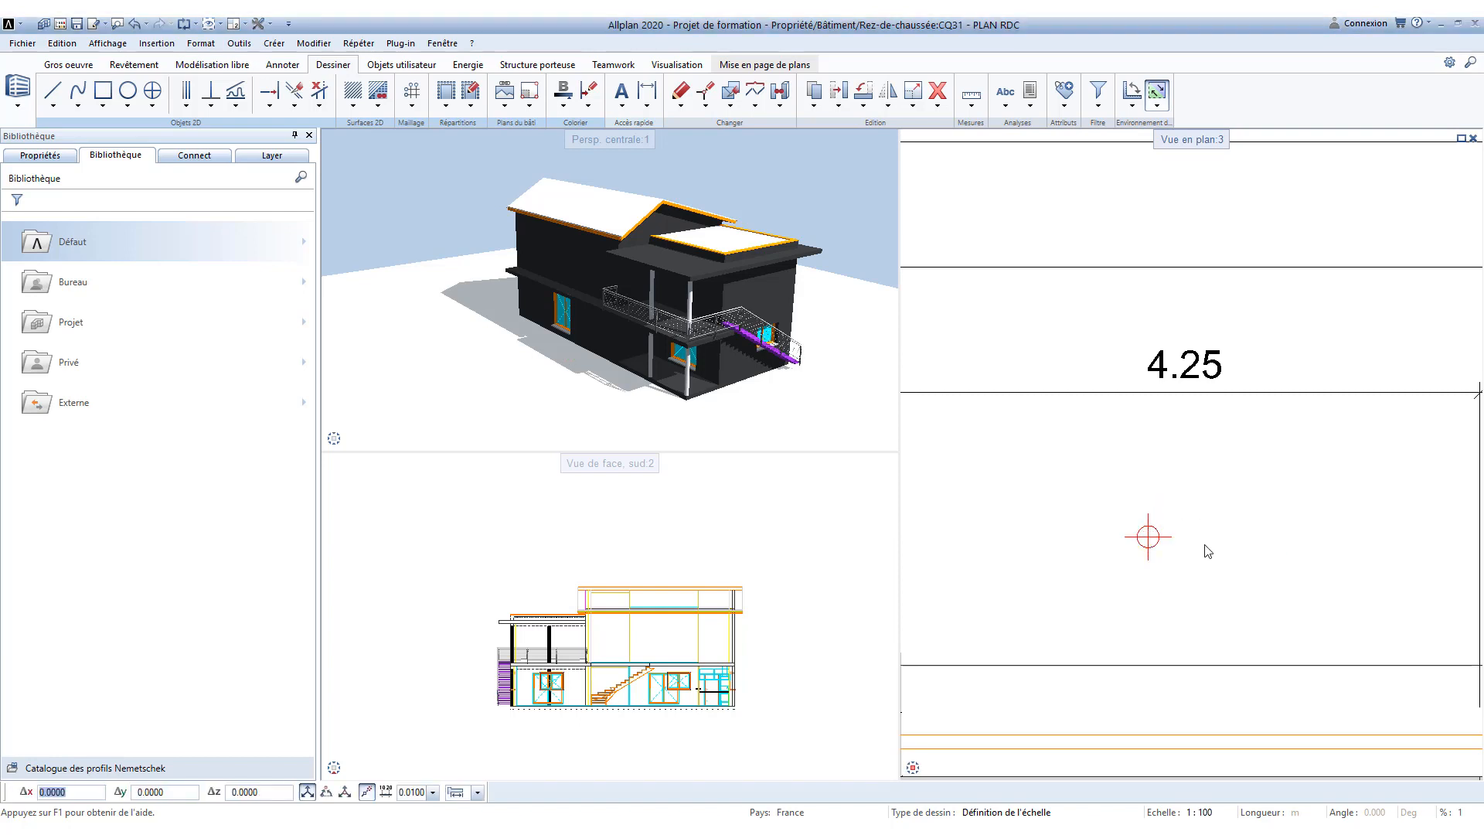
key(Tab)
key(Tab)
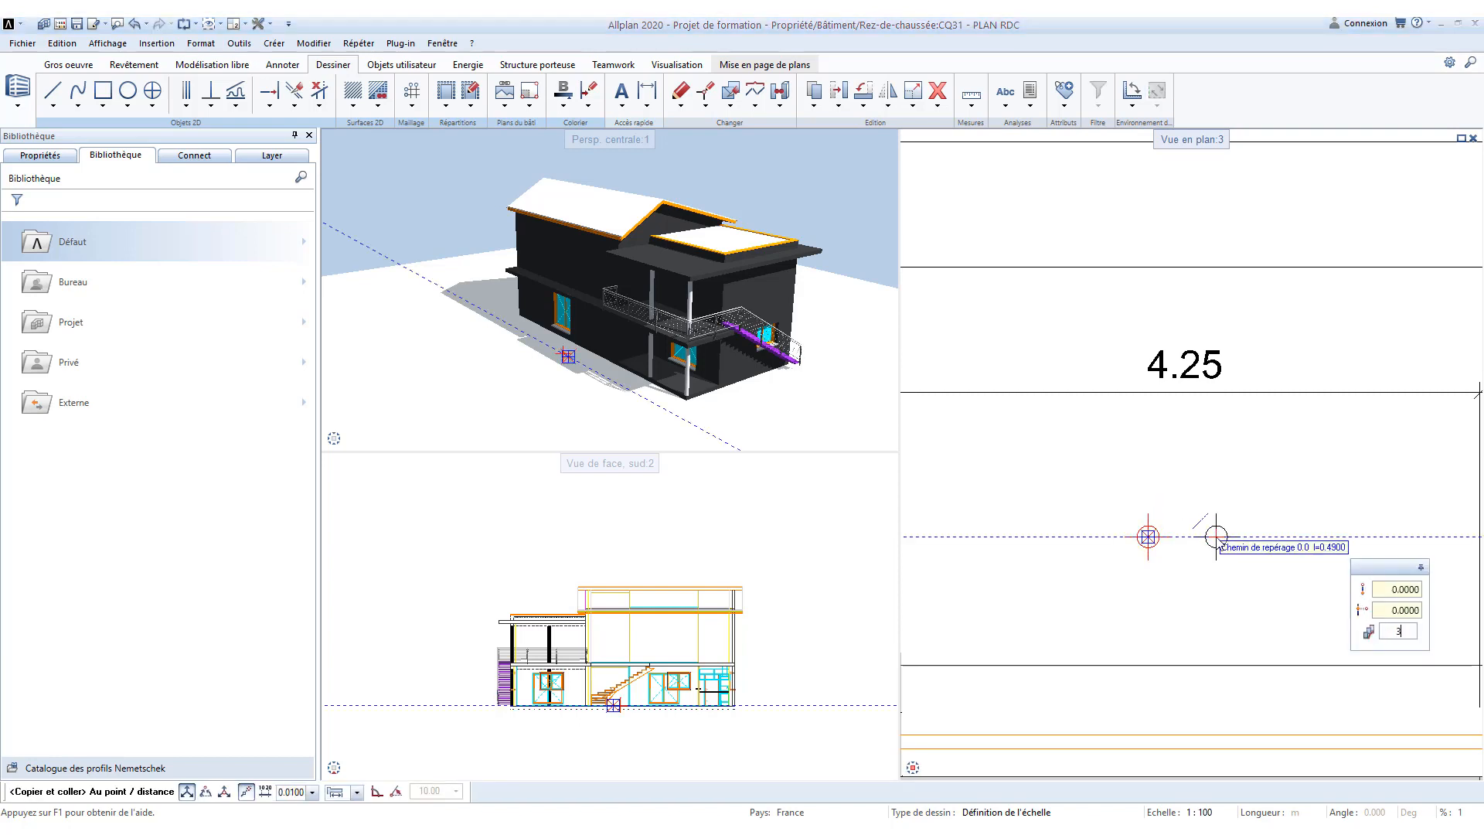
key(Return)
middle_drag(1299, 589, 1261, 592)
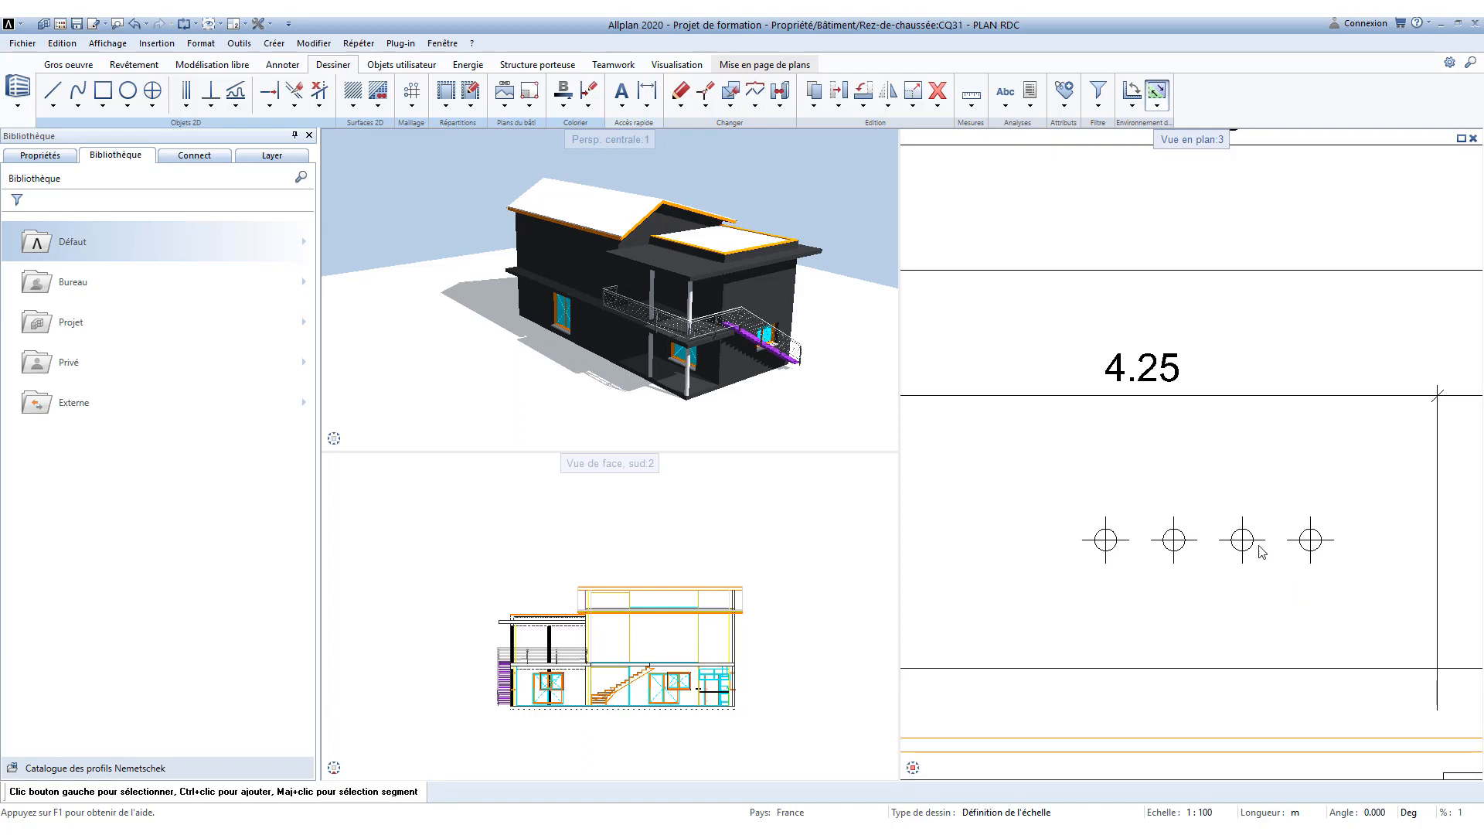
Step: Generate the Quantités report for the row of SPOT ELEC symbols, and close it
click(1030, 99)
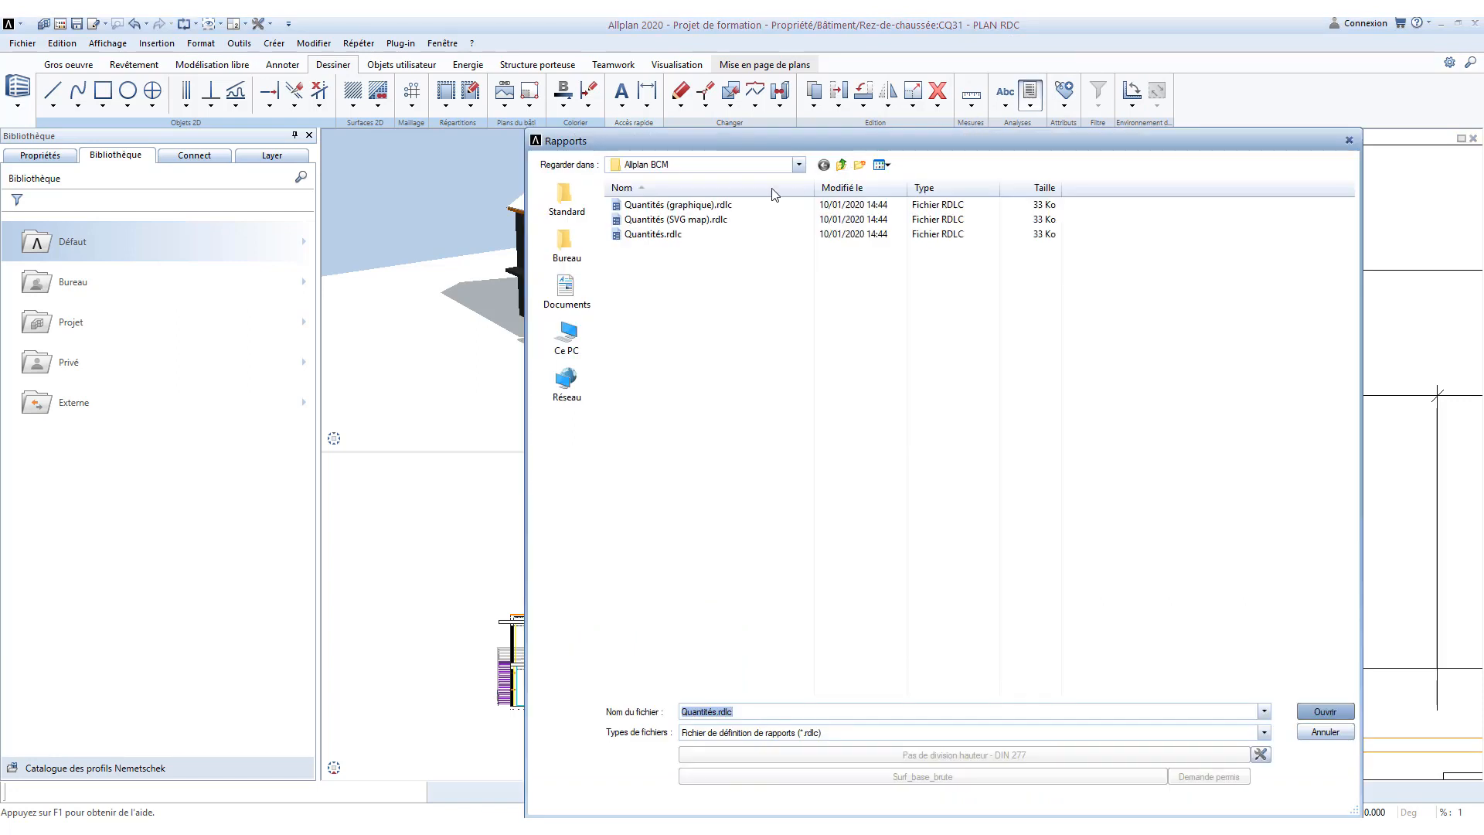
click(690, 235)
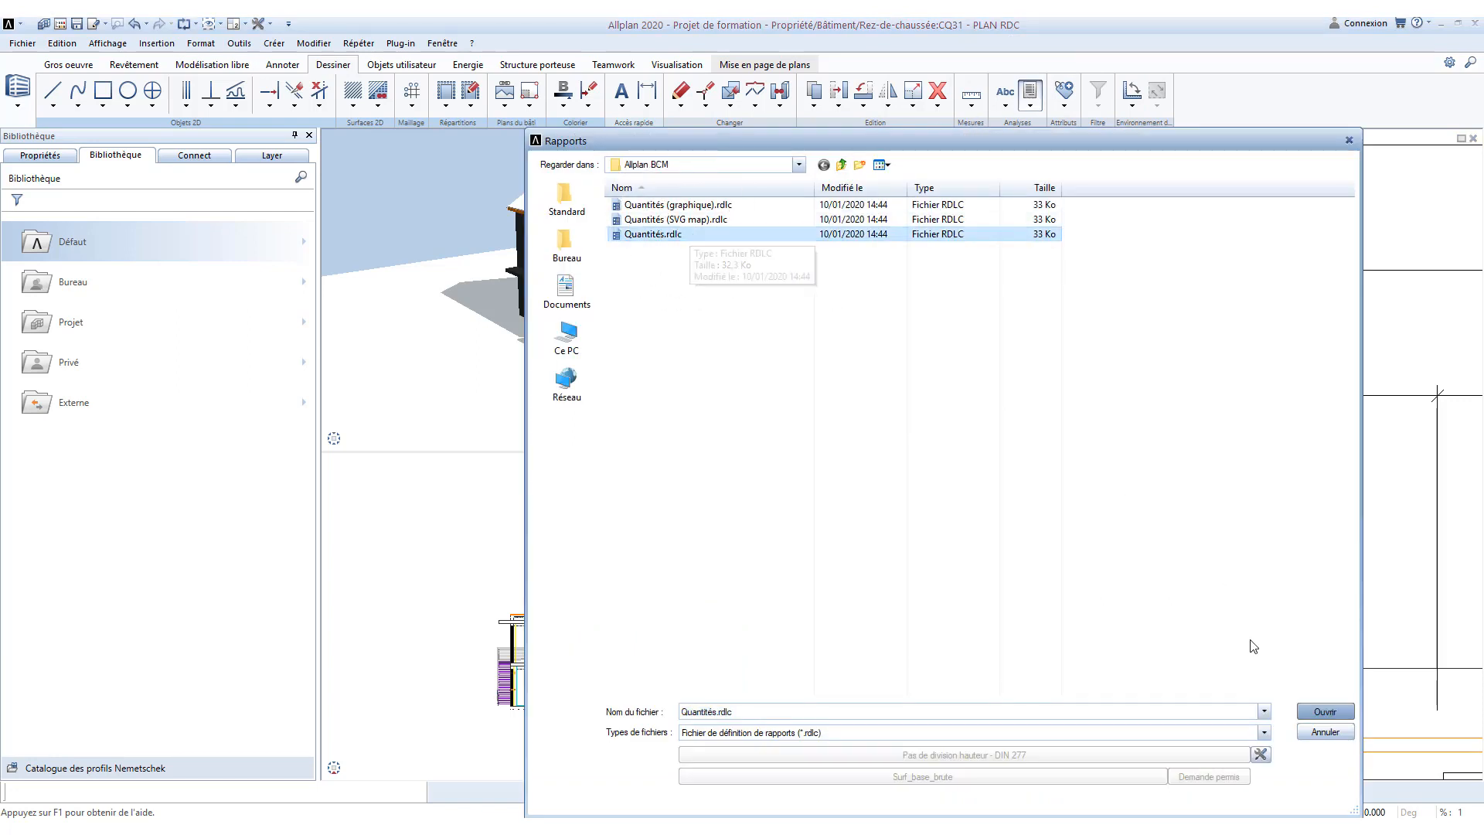
click(1324, 711)
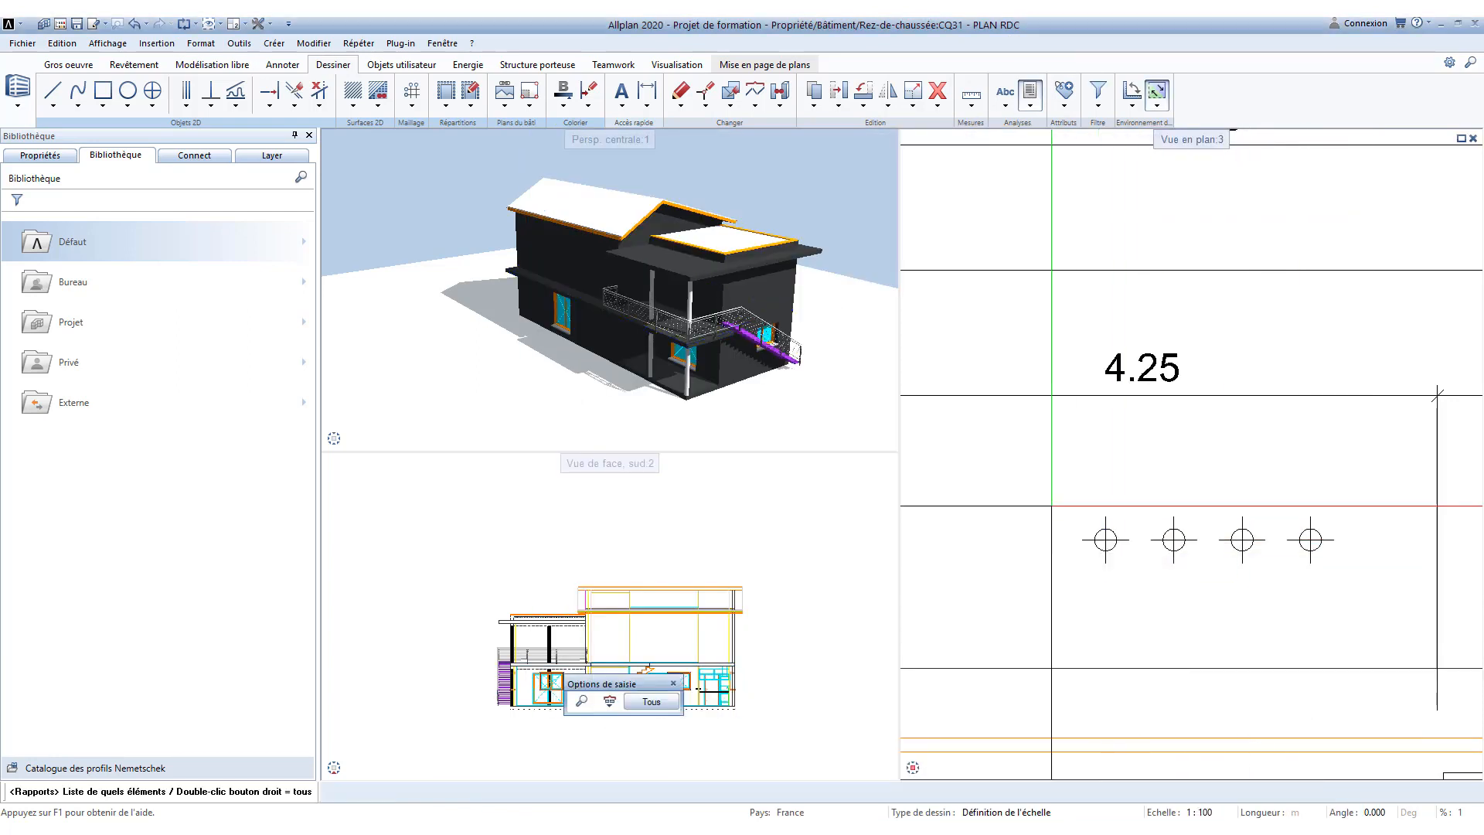
drag(1017, 463, 1387, 603)
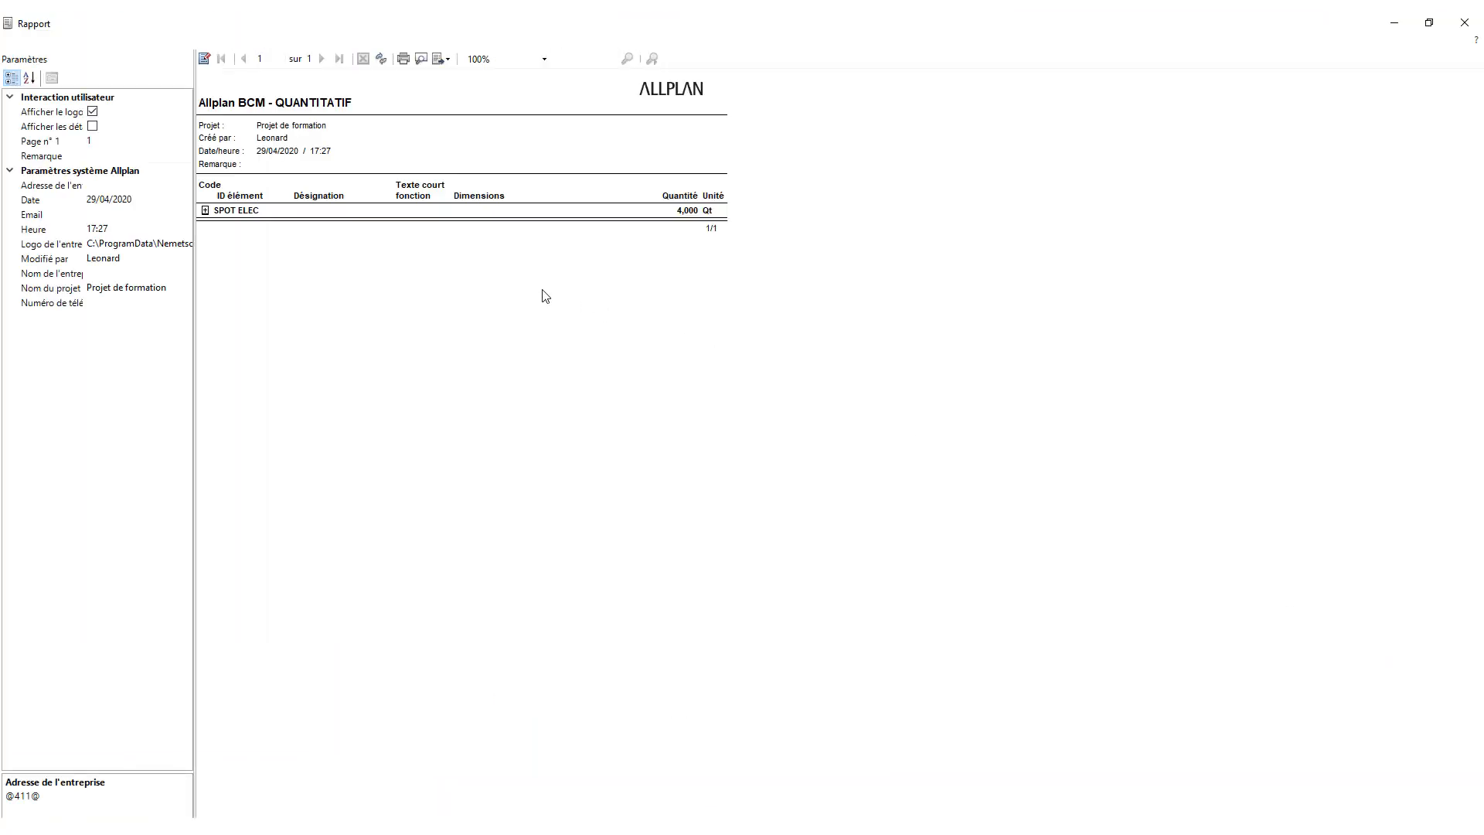
key(ctrl)
key(ctrl)
key(ctrl)
click(1464, 23)
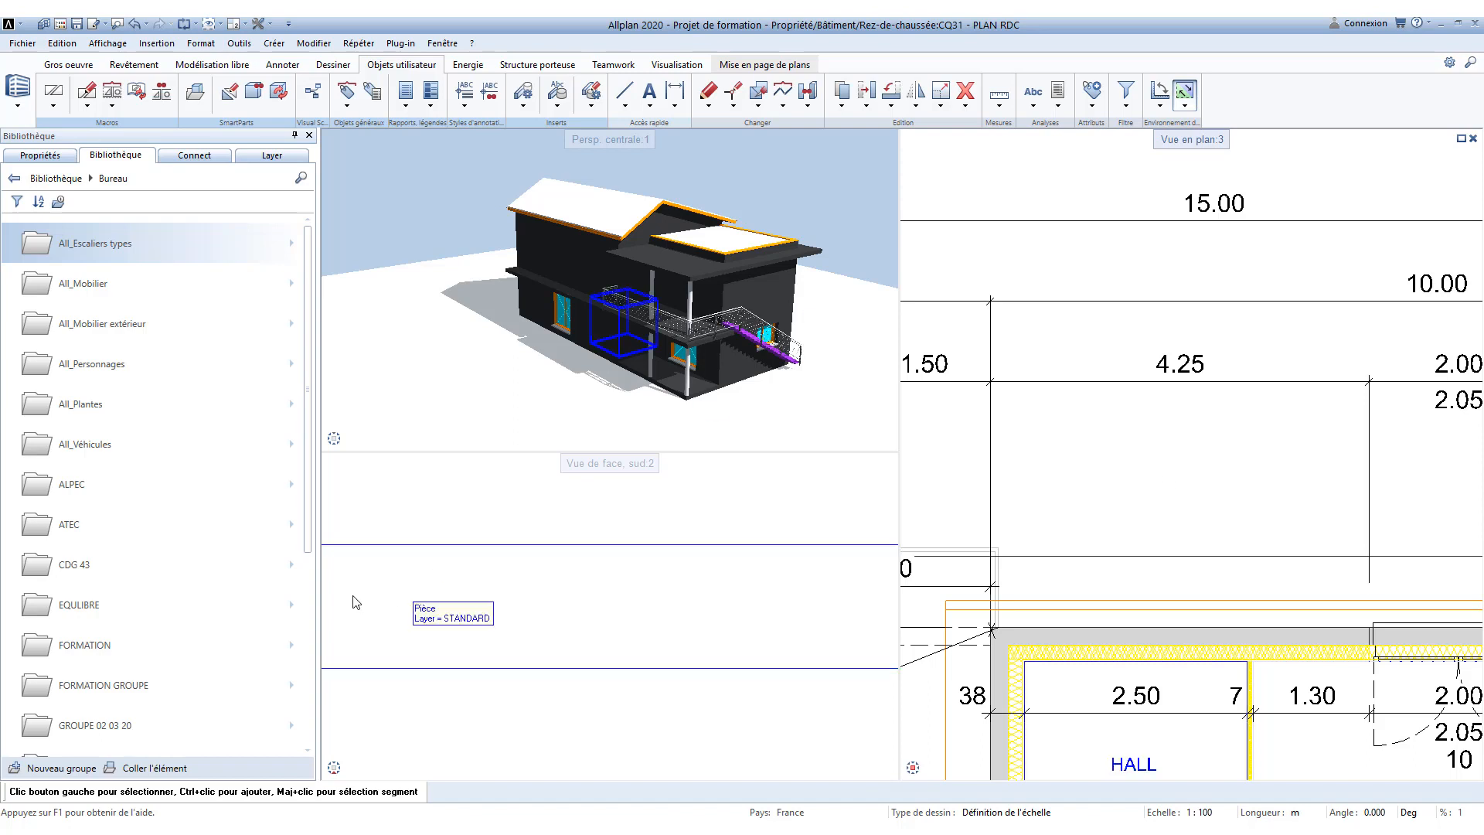
Step: Select the SPOT object from the OBJETS 3D group of the FORMATION library
click(139, 646)
click(80, 243)
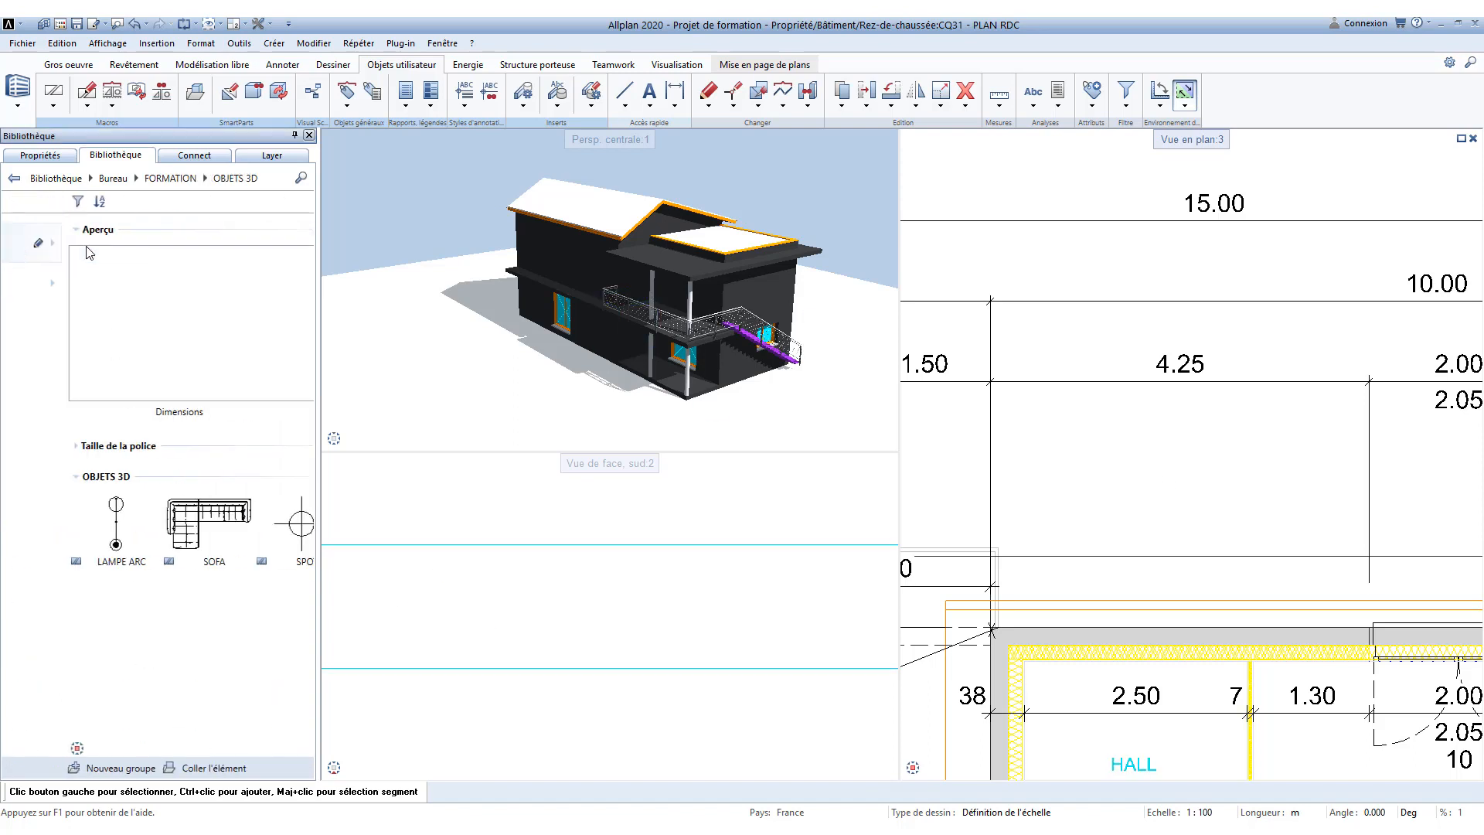
click(230, 553)
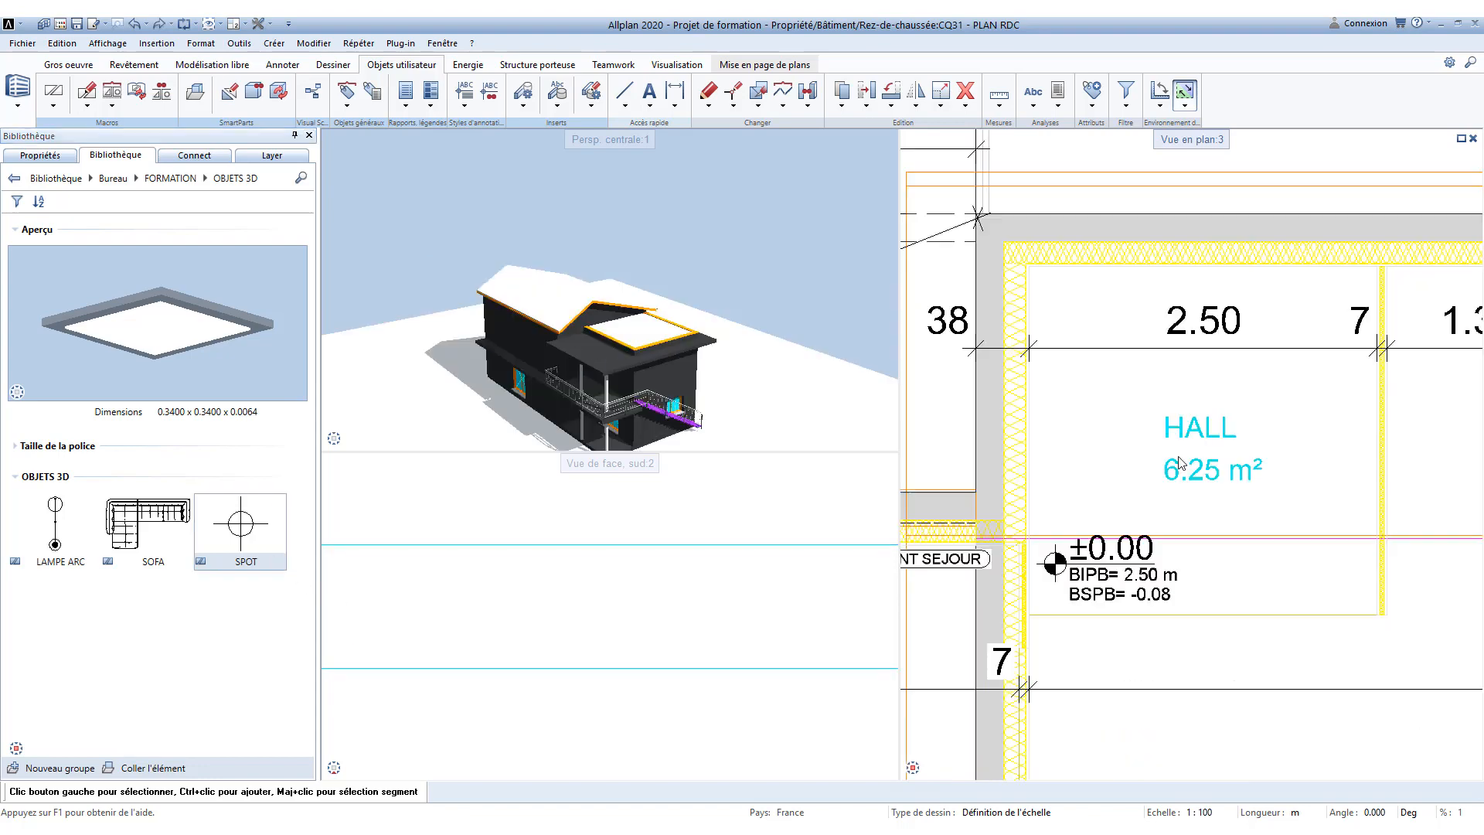
Step: Rename ground-floor drawing file 33 as PLAN ELECTRIQUE and make it the active drawing file
scroll(1185, 454, down, 7)
double_click(1070, 295)
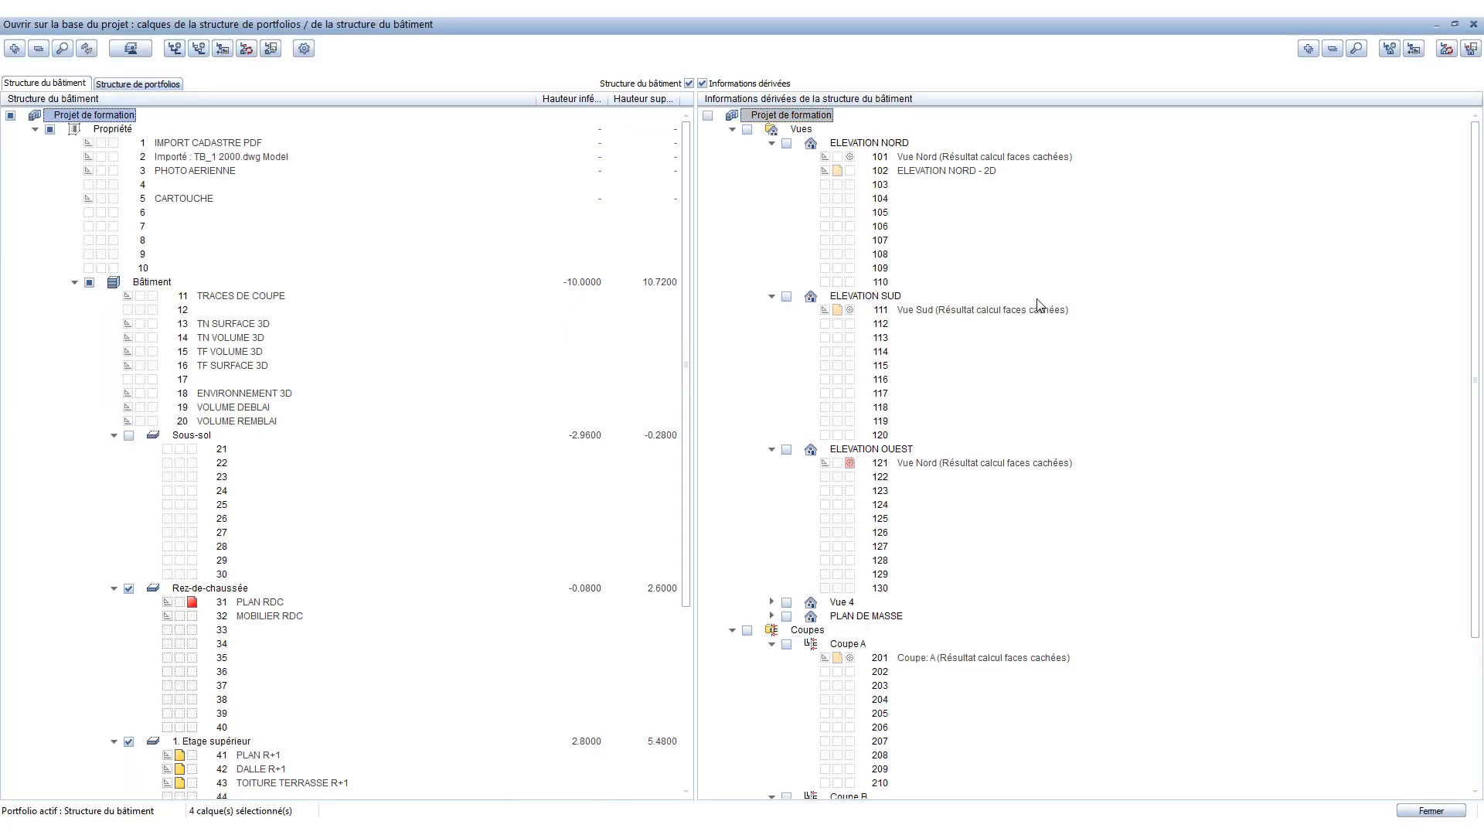
right_click(226, 632)
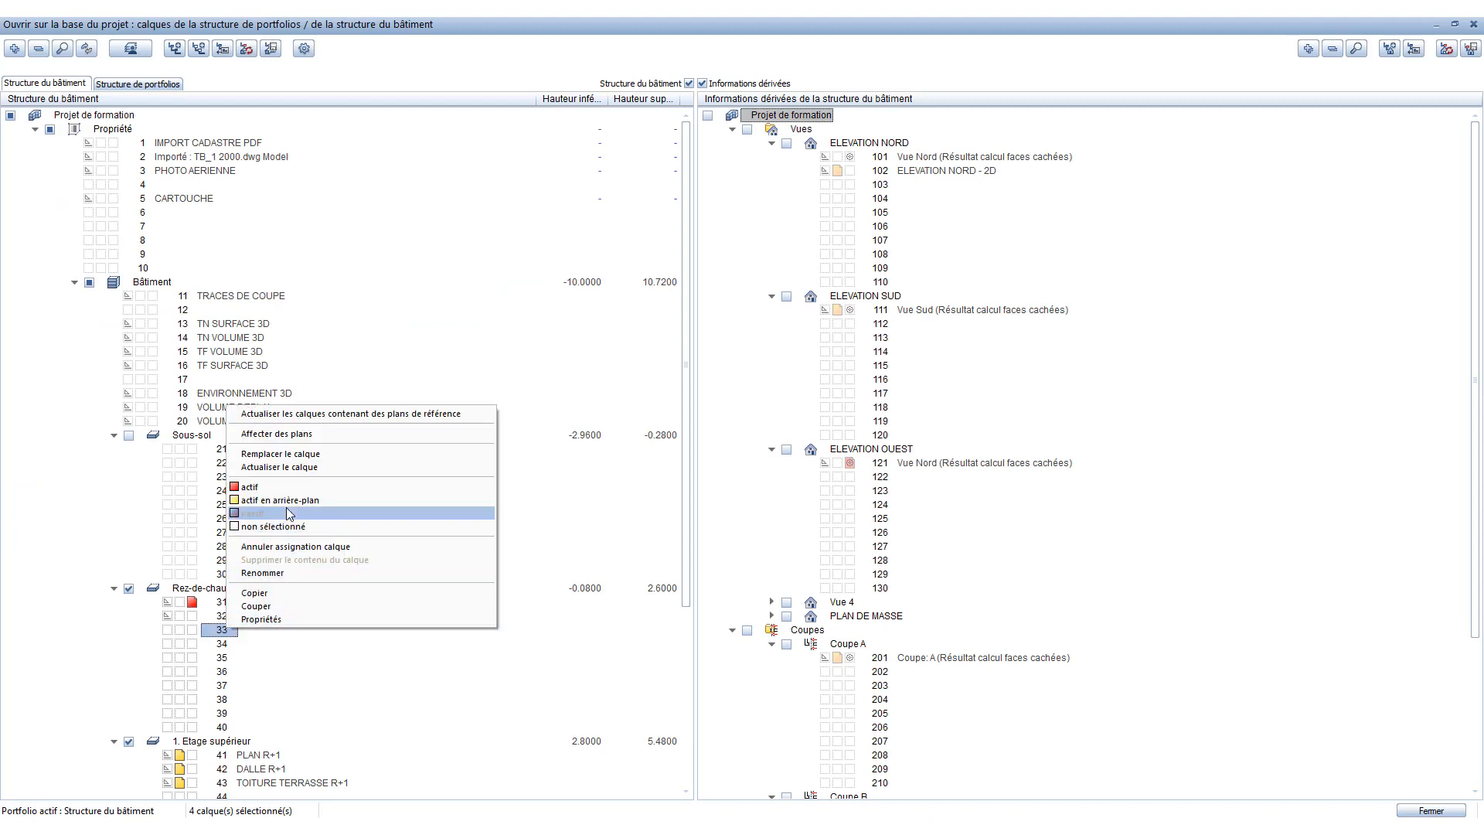
click(313, 589)
text(PLA)
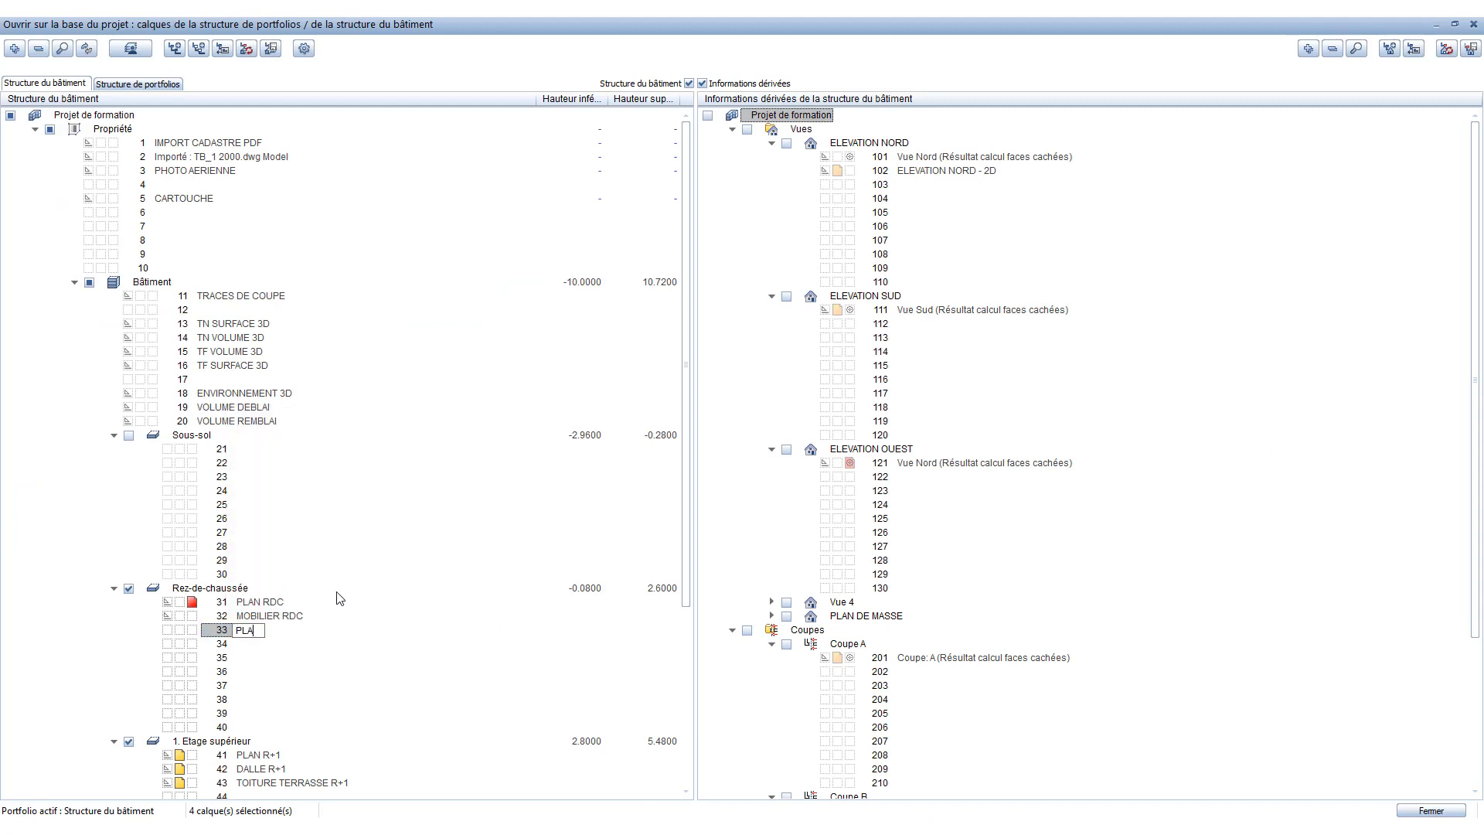
text(N ELECTRIQUE)
key(Return)
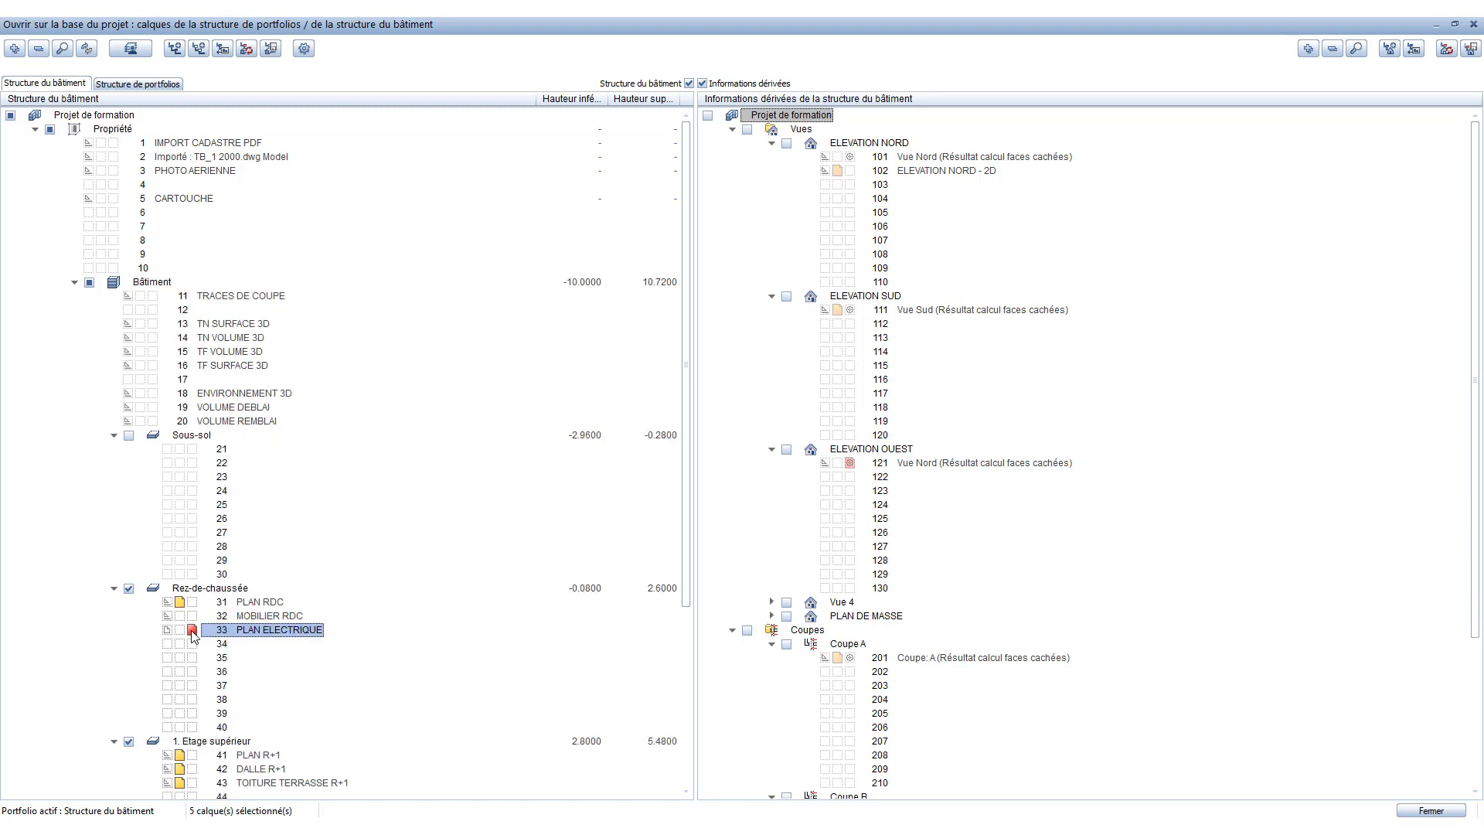
click(1430, 810)
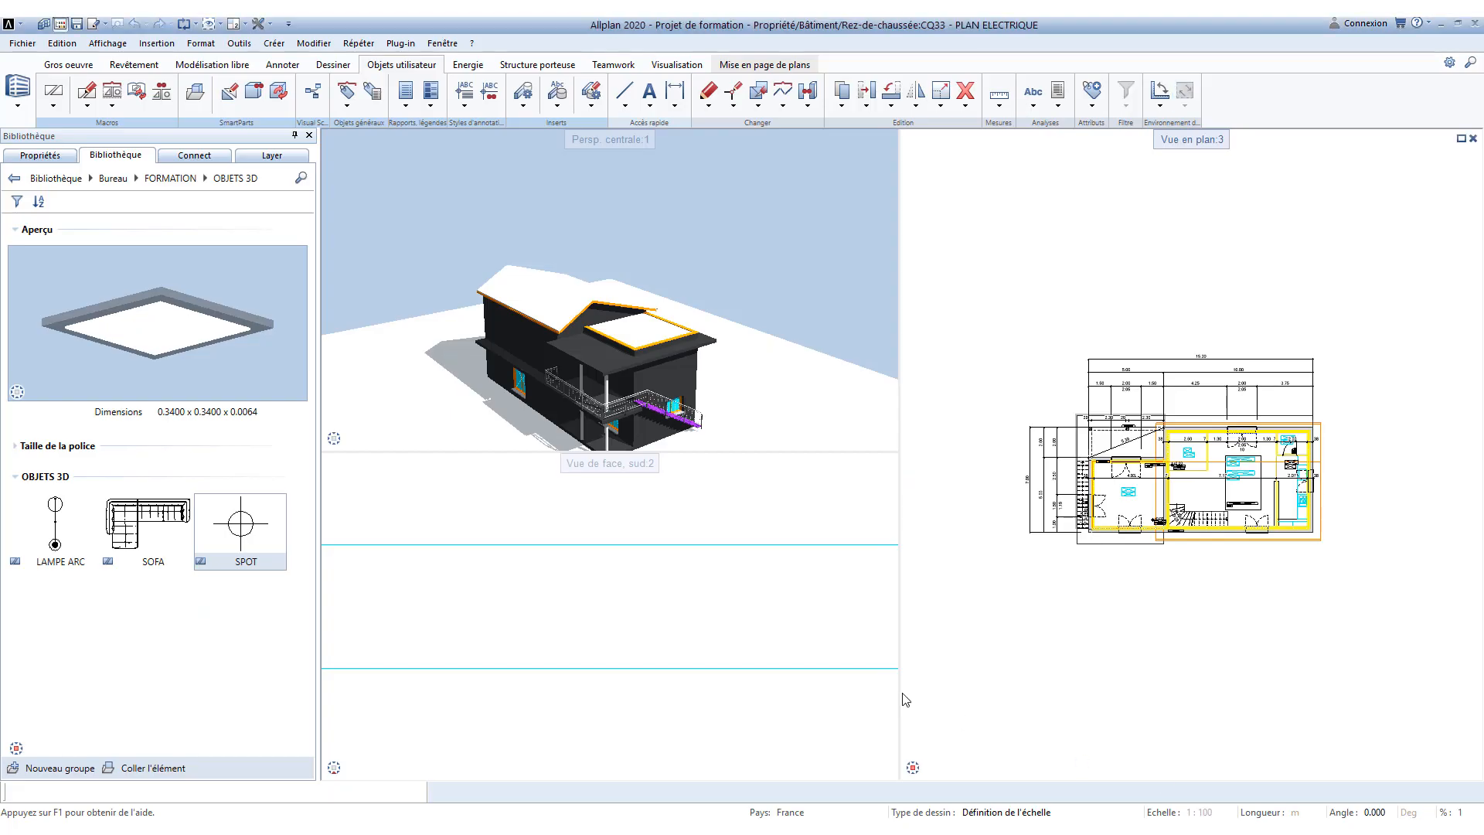
Step: Place the SPOT library object in the hall, above and to the left of the room label in the plan view
drag(245, 528, 649, 610)
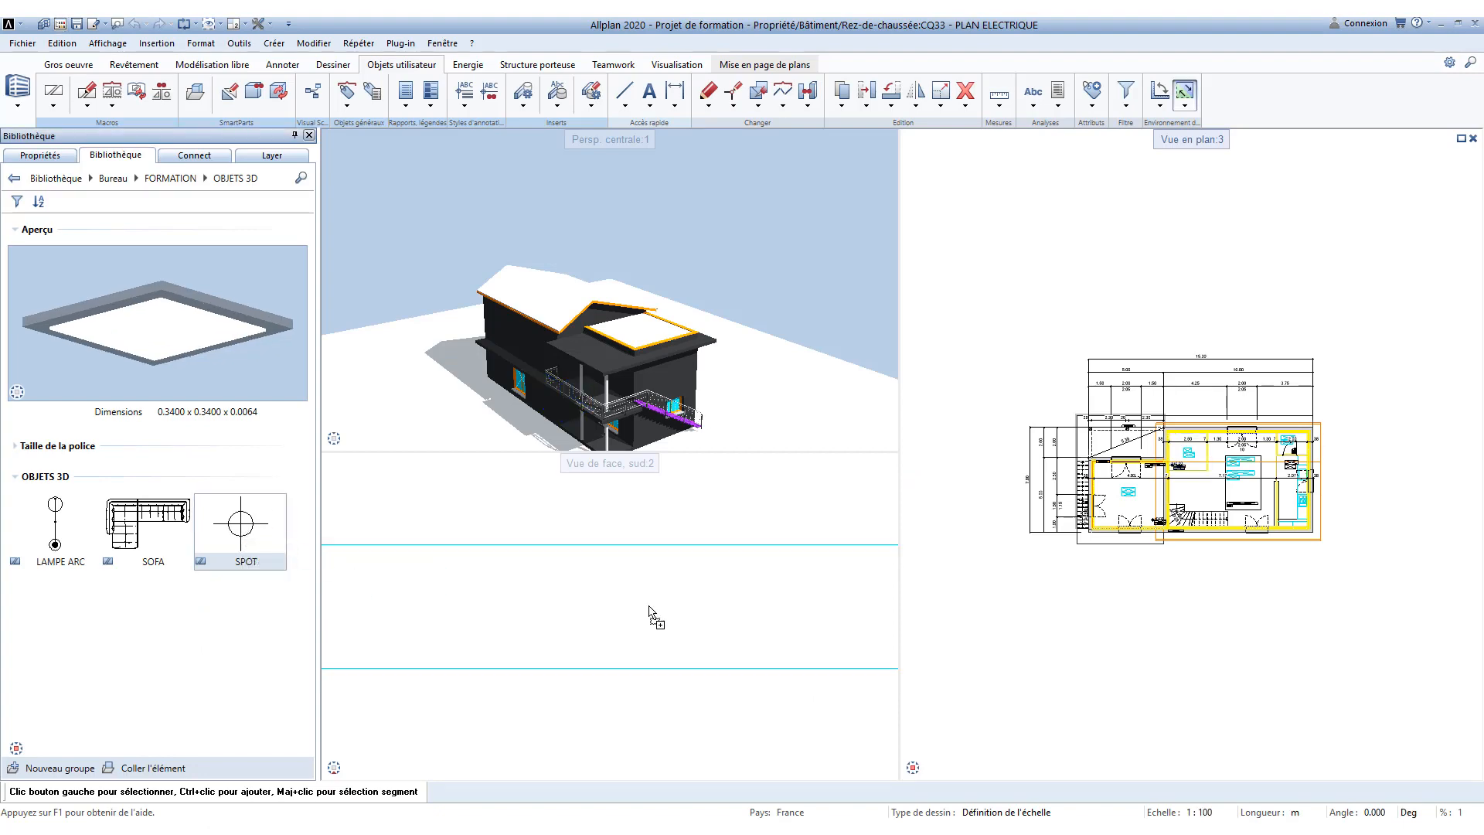
drag(1071, 533, 1120, 522)
scroll(1171, 436, up, 6)
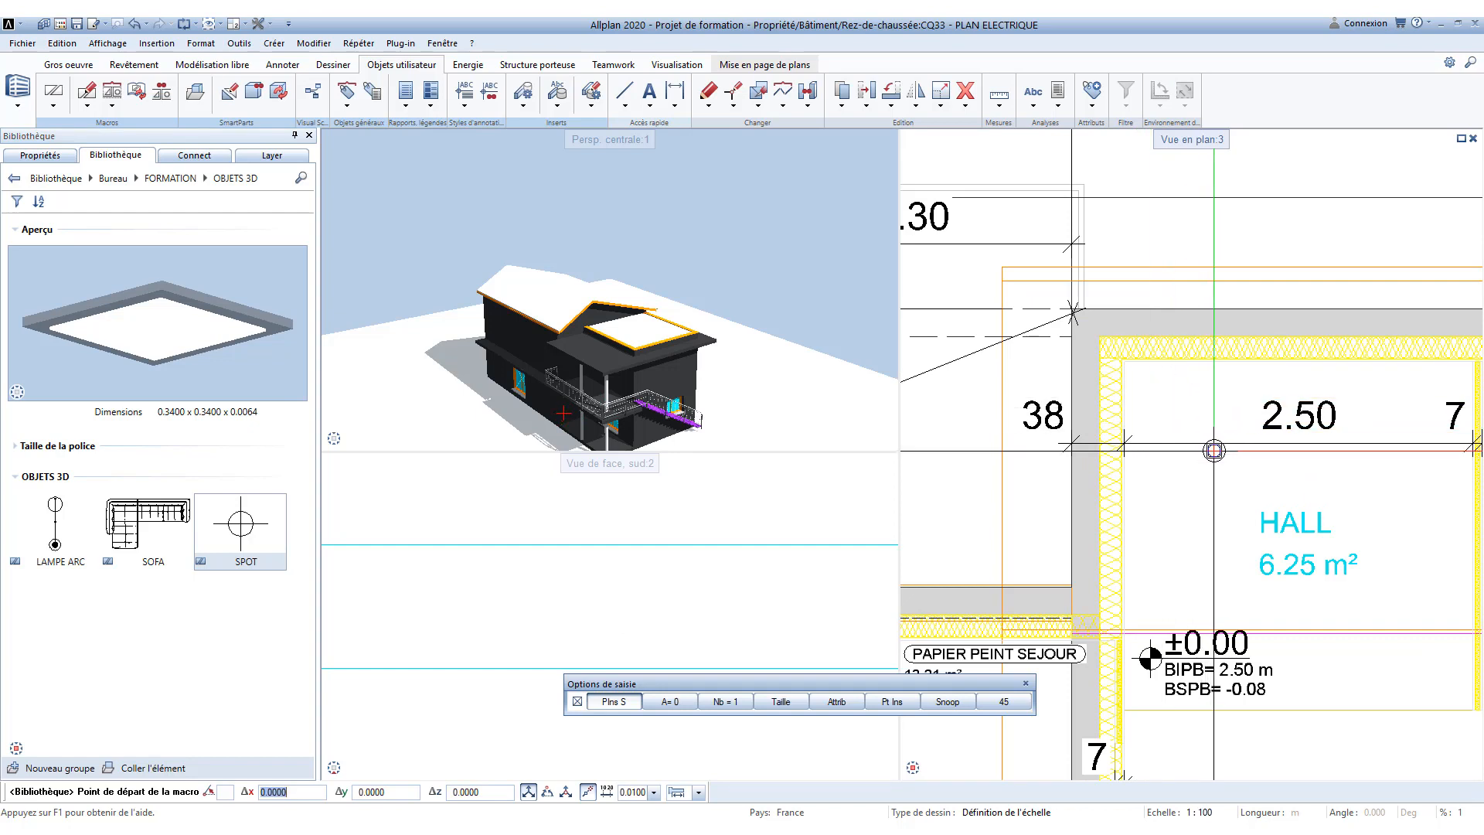
click(1214, 450)
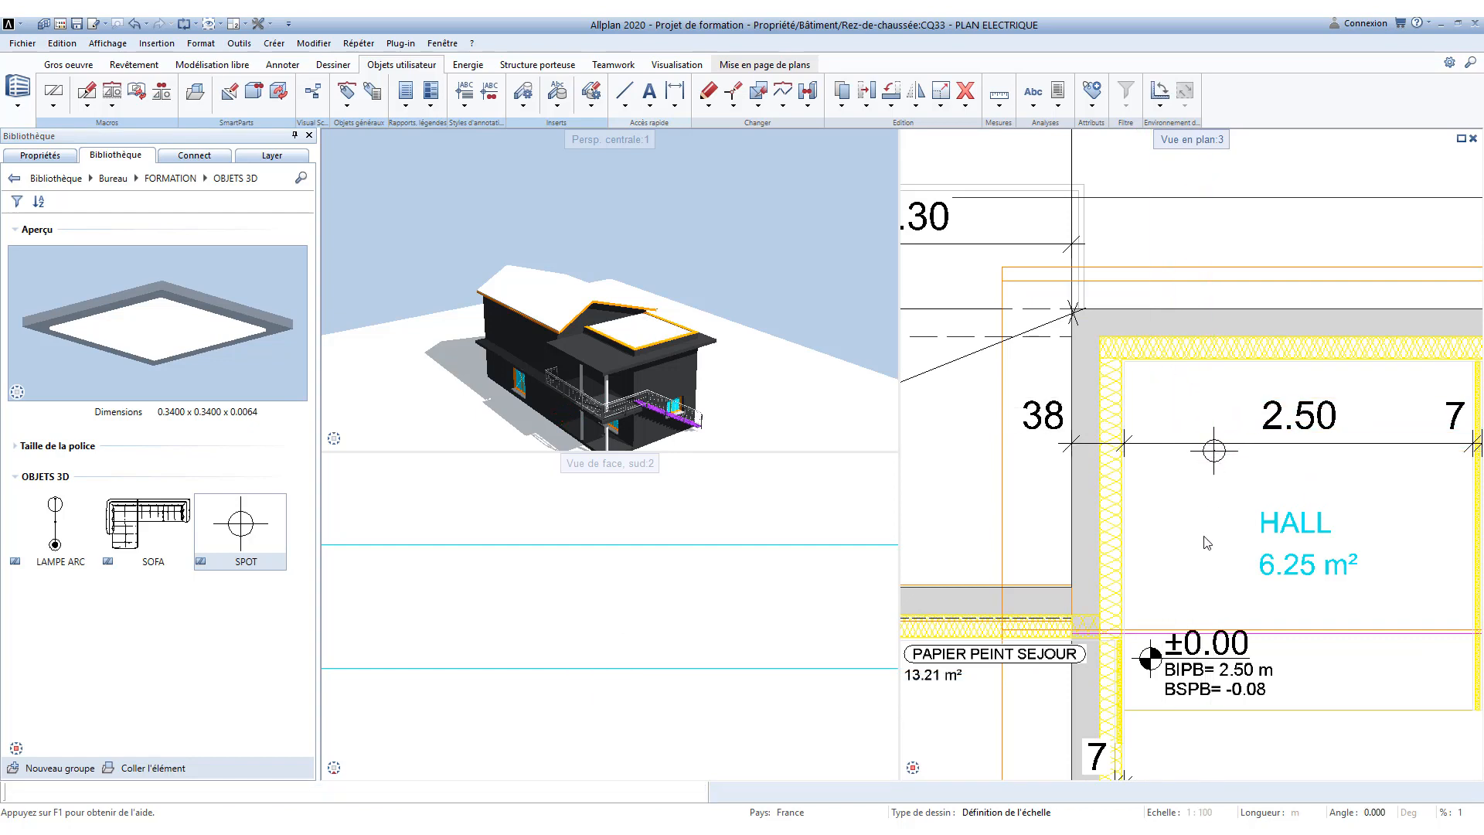
Step: Mirror-copy the placed spot across the hall's vertical centreline, using the midpoint of the ceiling surface's lower edge
click(1214, 453)
middle_drag(1216, 456, 1198, 458)
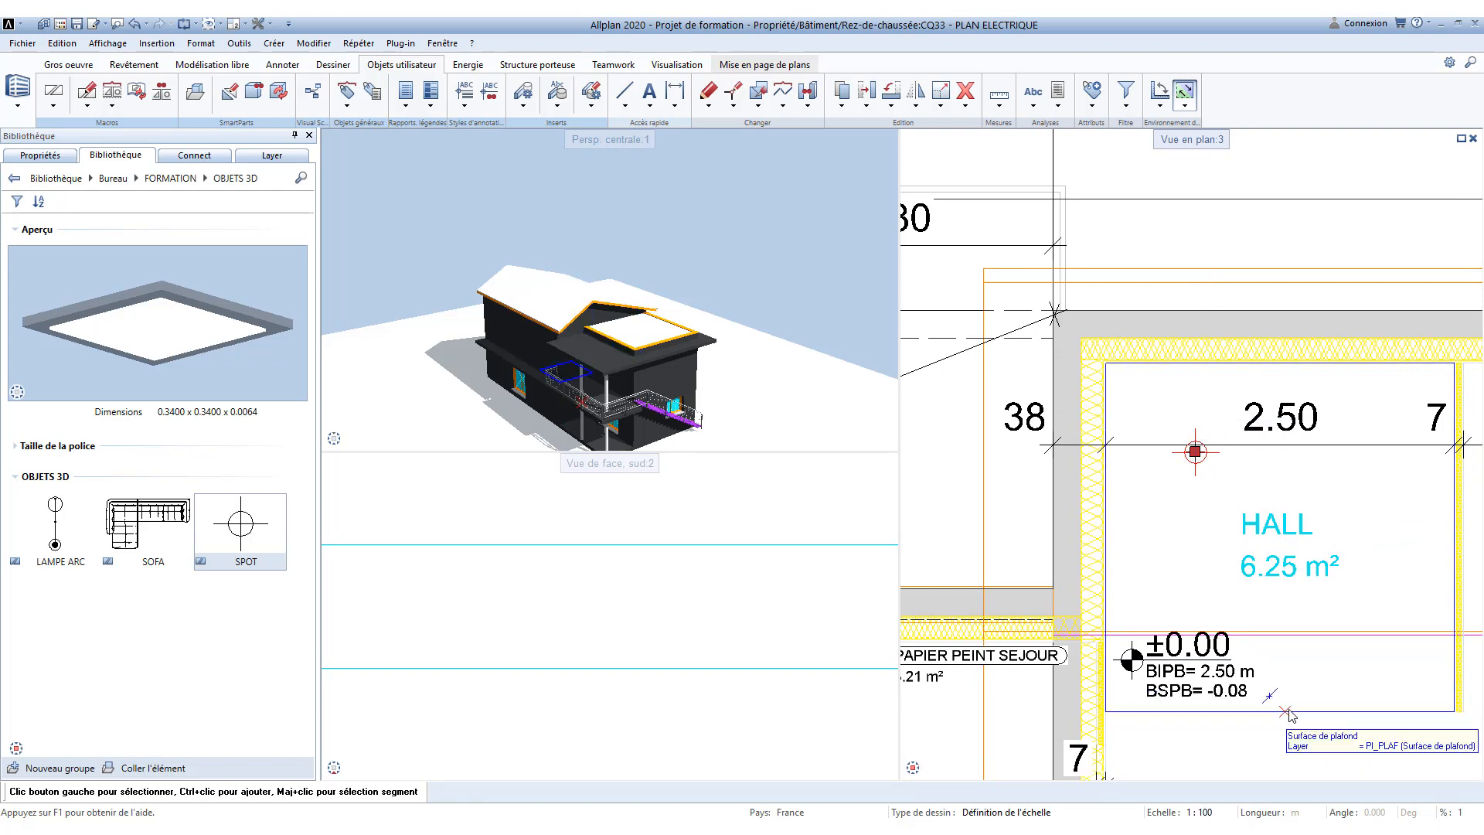
click(1370, 686)
click(1289, 568)
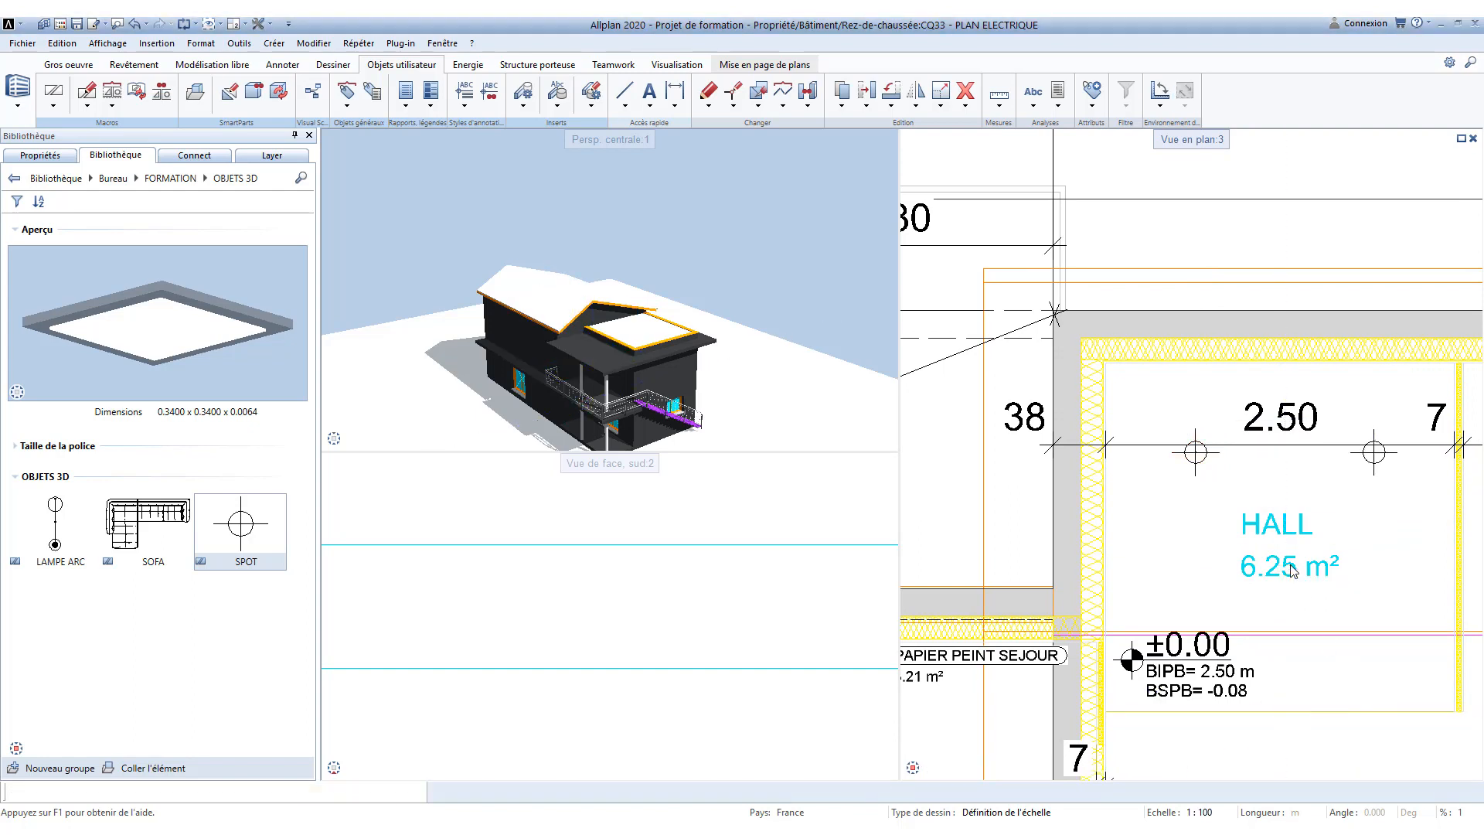
Step: Mirror-copy the two upper hall spots across the room's horizontal centreline to place a second pair below the room label
ctrl+click(1200, 452)
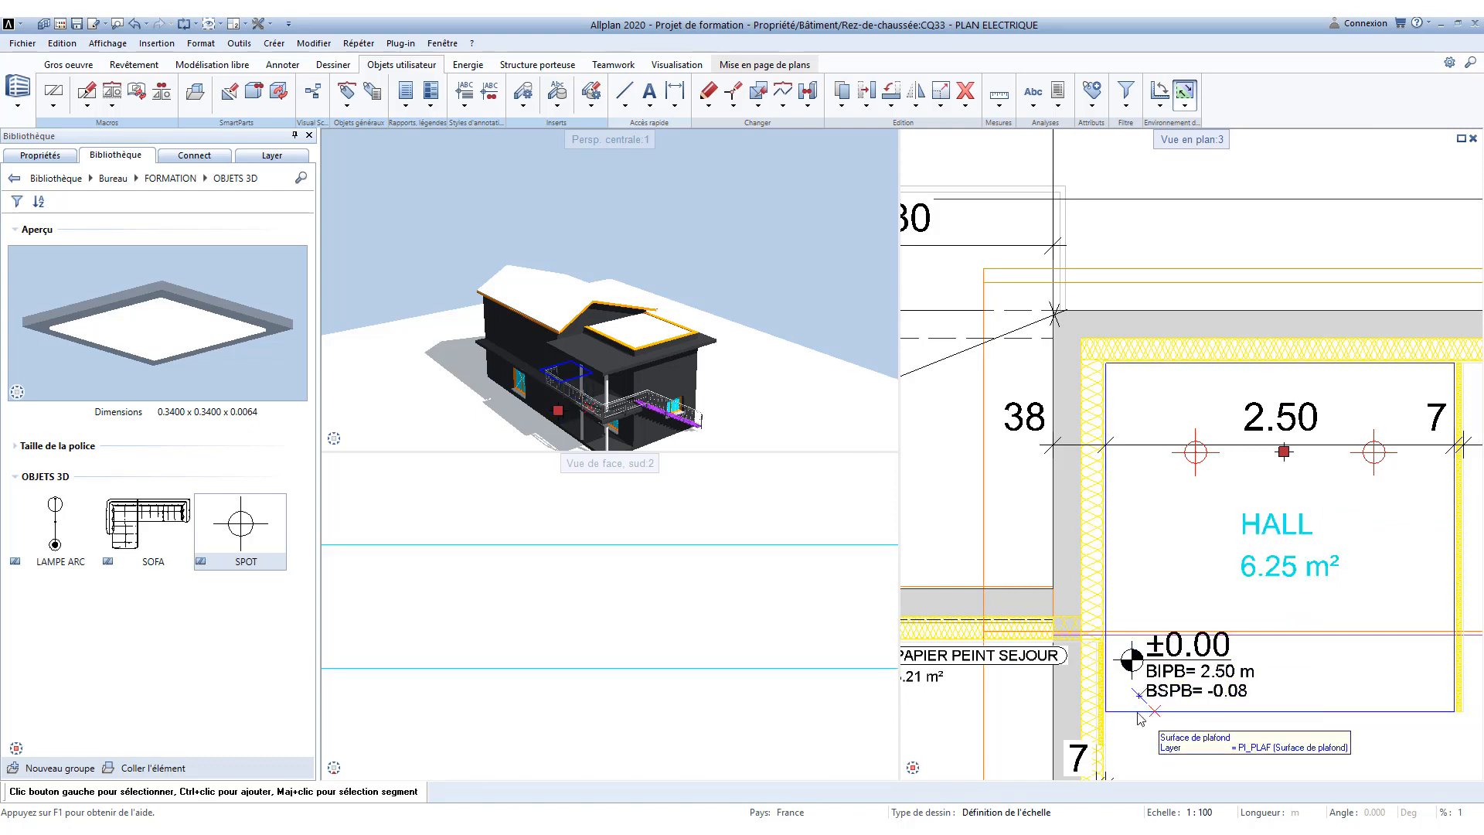
mouse_move(1376, 452)
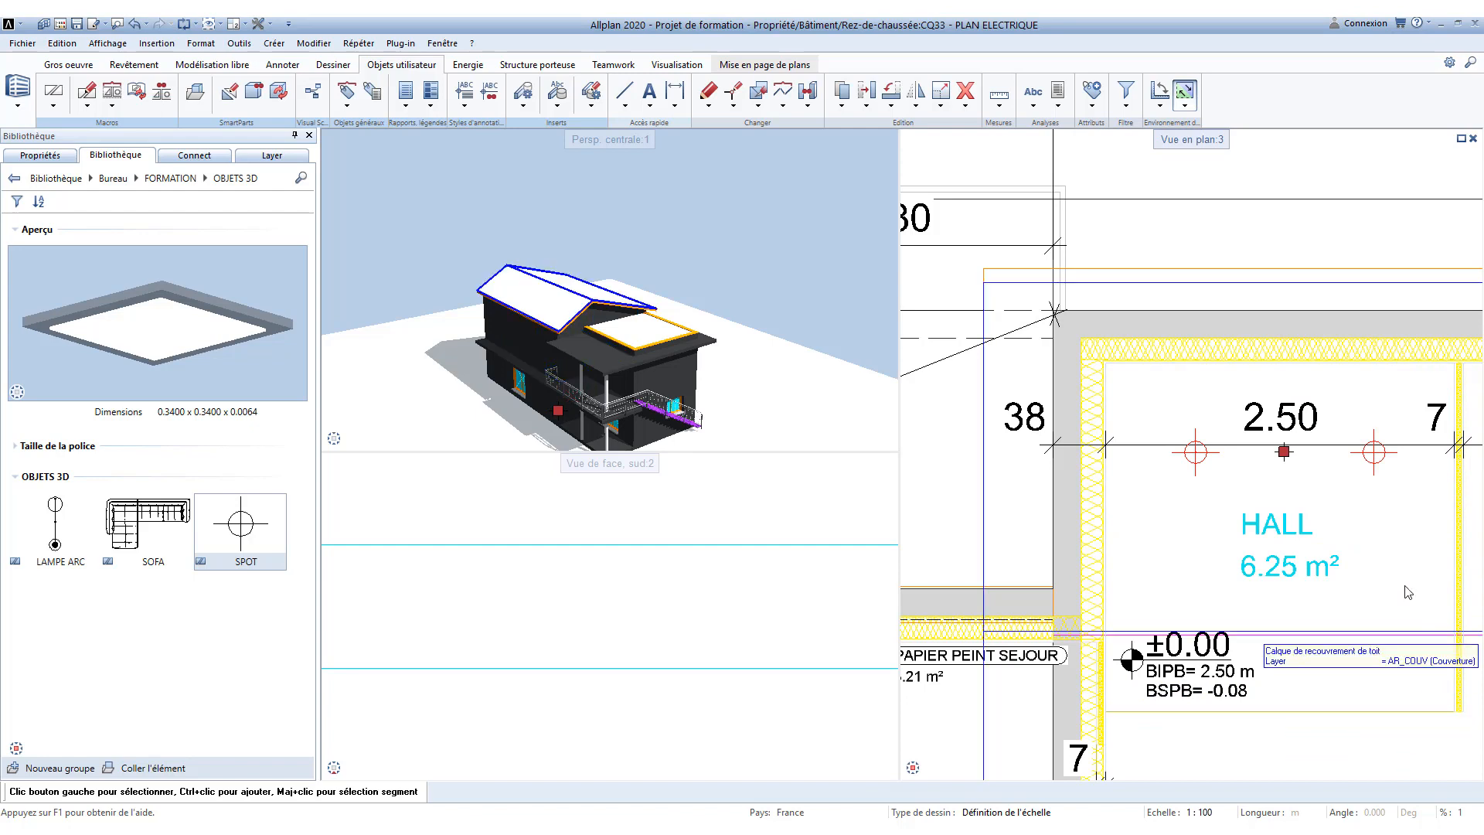
click(1373, 452)
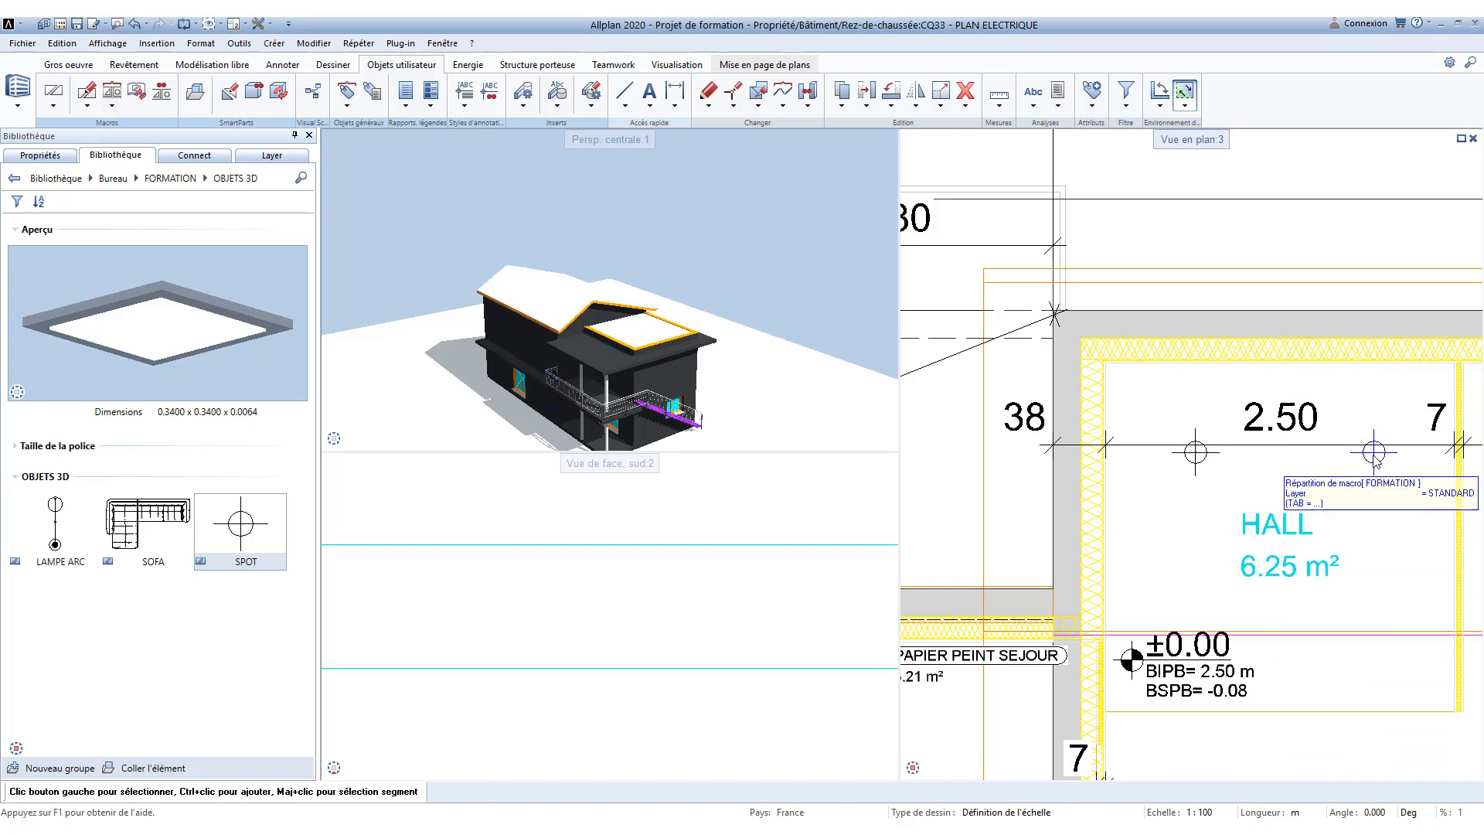
ctrl+click(1191, 467)
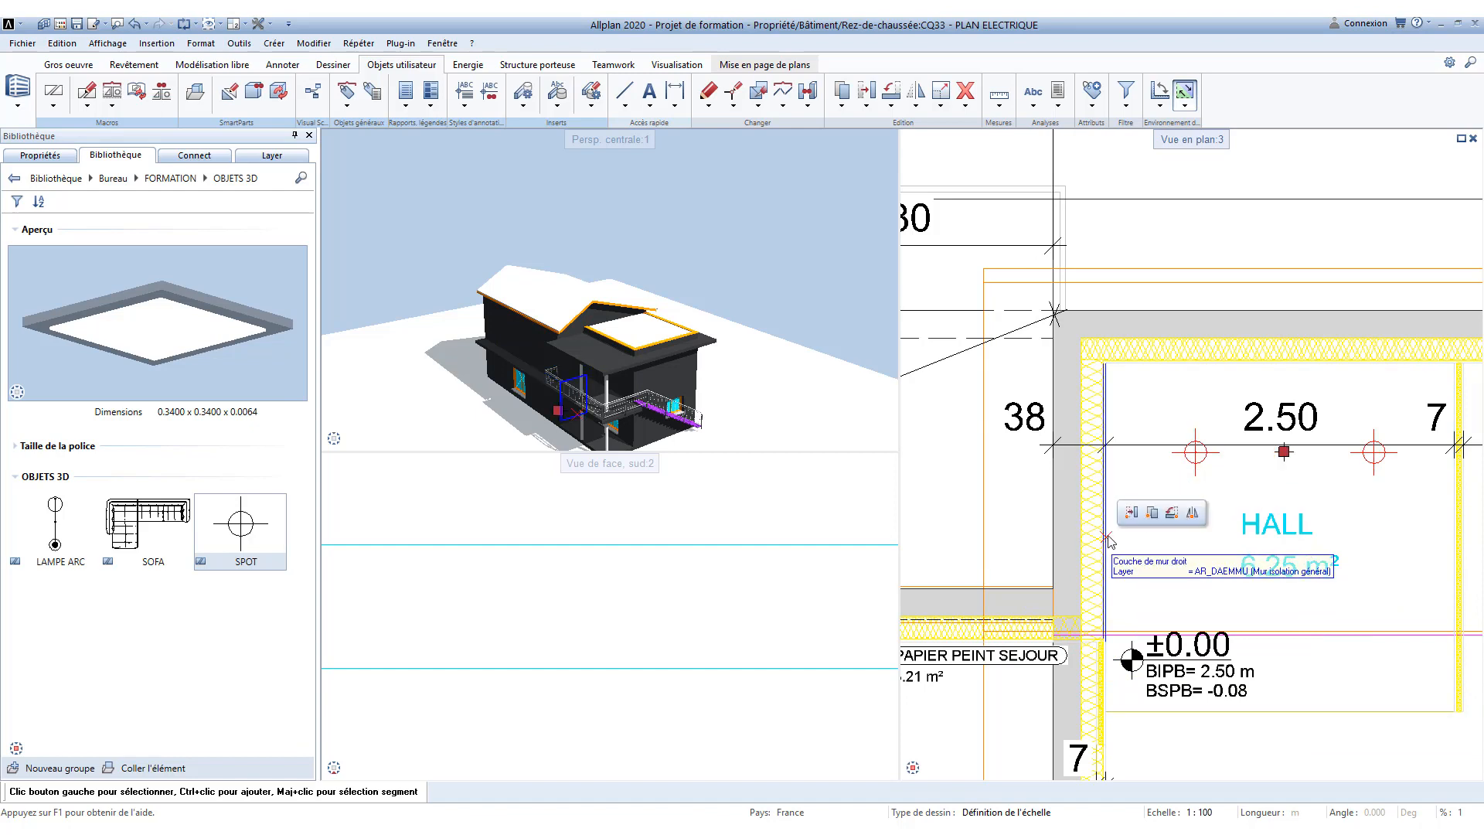
click(1193, 518)
click(1271, 537)
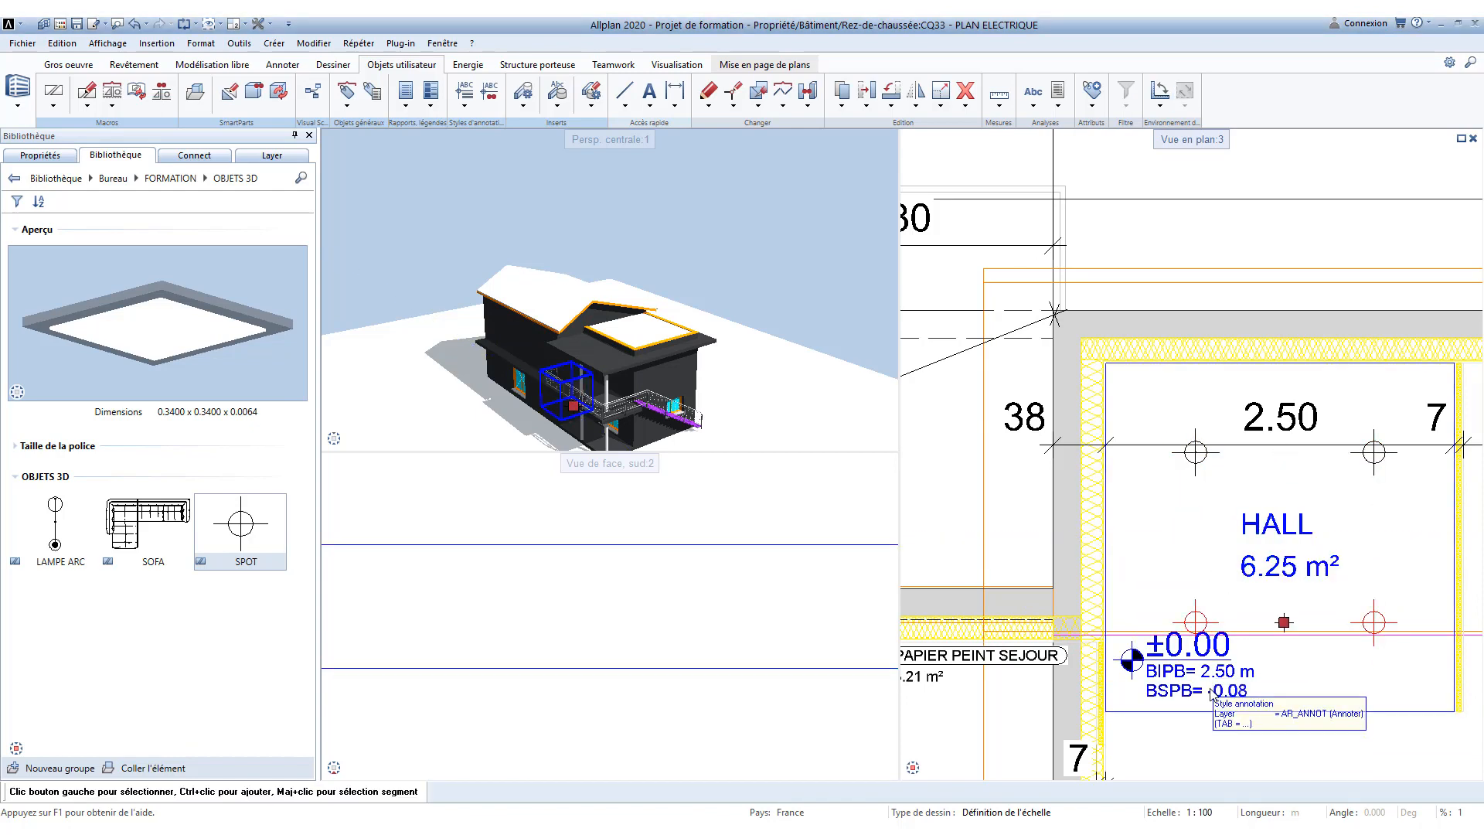
Step: Move the four hall spots vertically up to the ceiling surface, using a spot's upper corner as base point in the front view
ctrl+click(1196, 451)
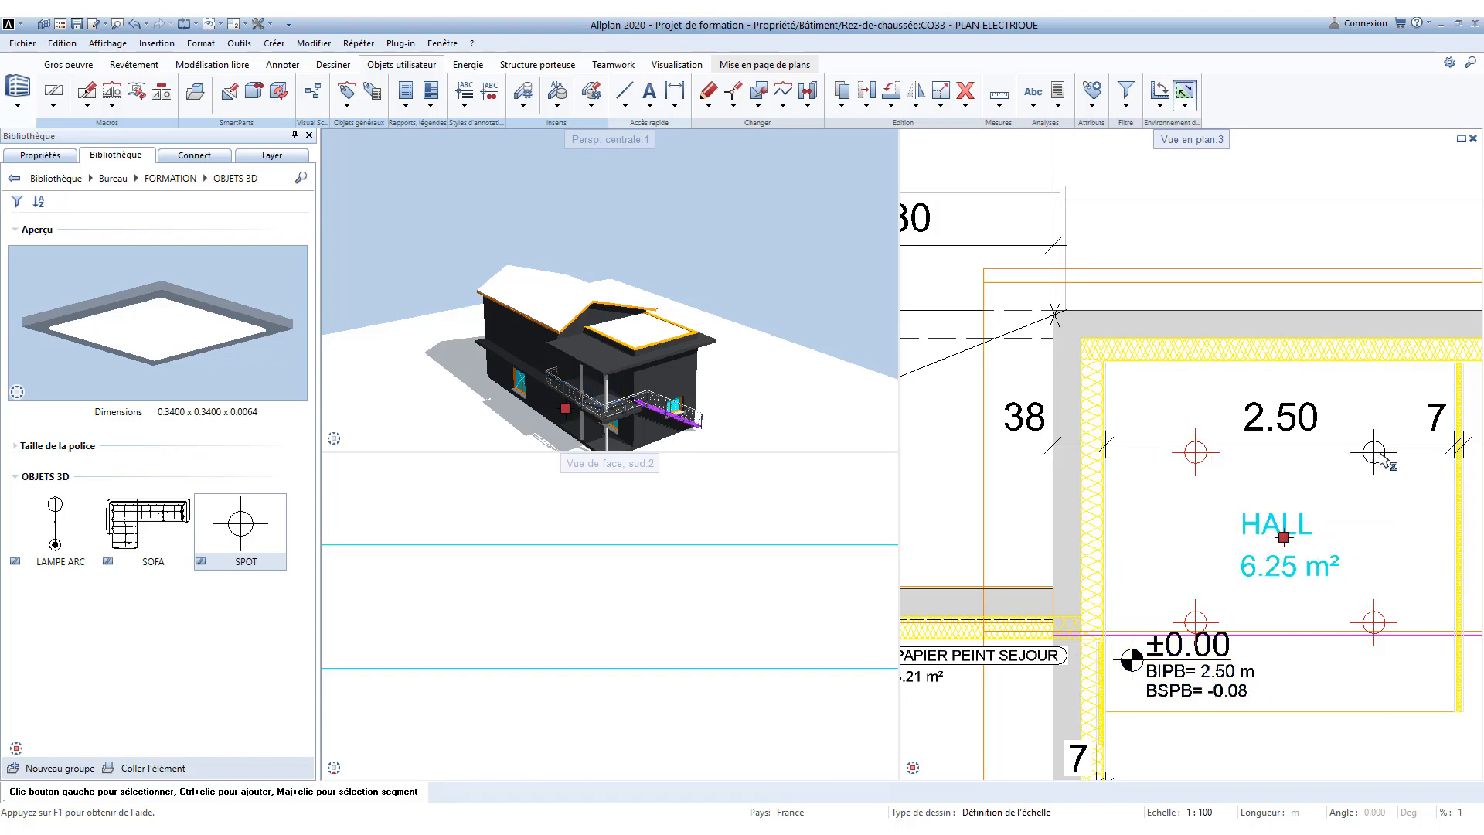
ctrl+click(1374, 452)
scroll(483, 740, down, 5)
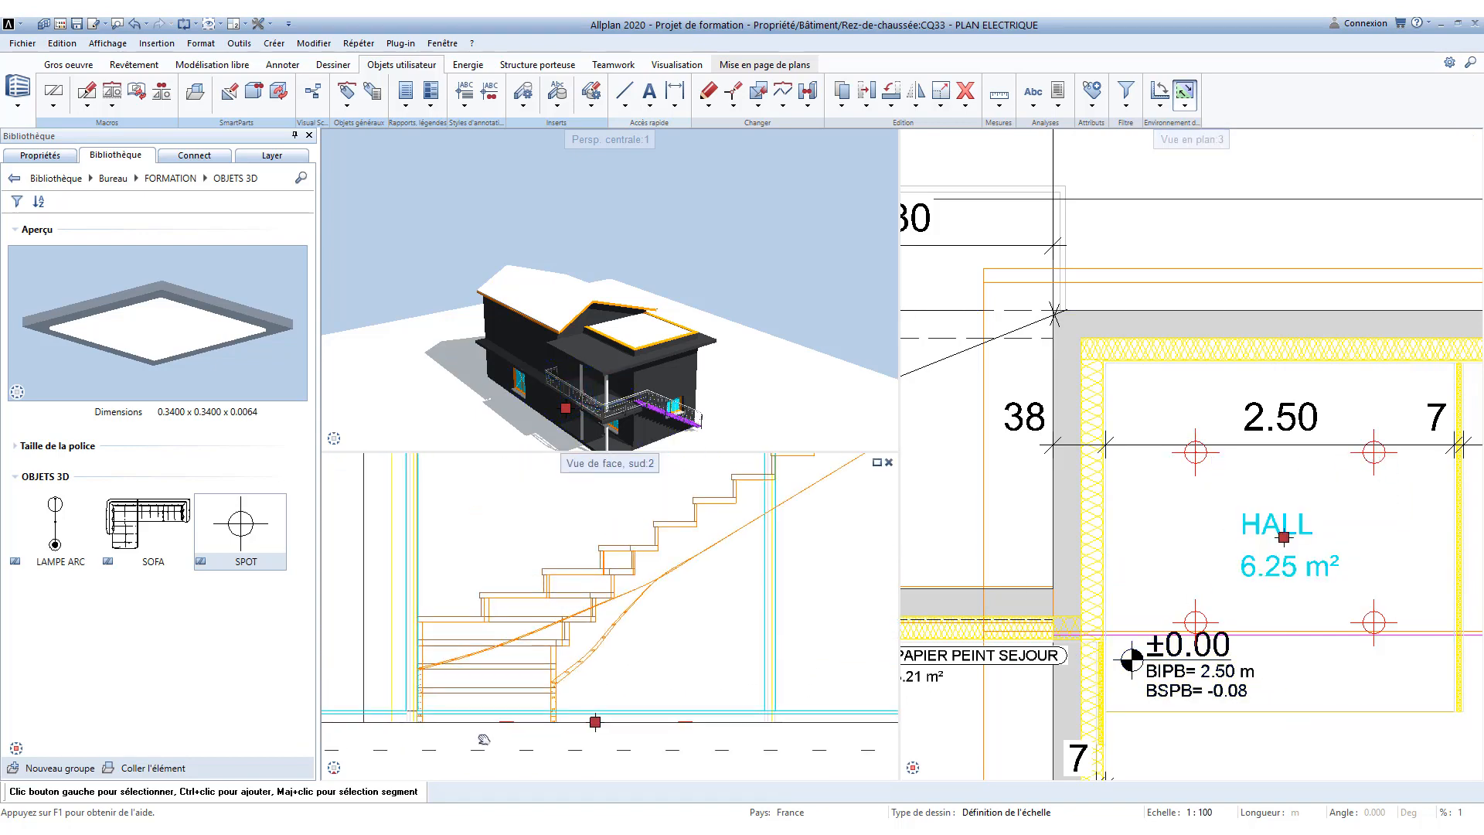
scroll(588, 703, up, 5)
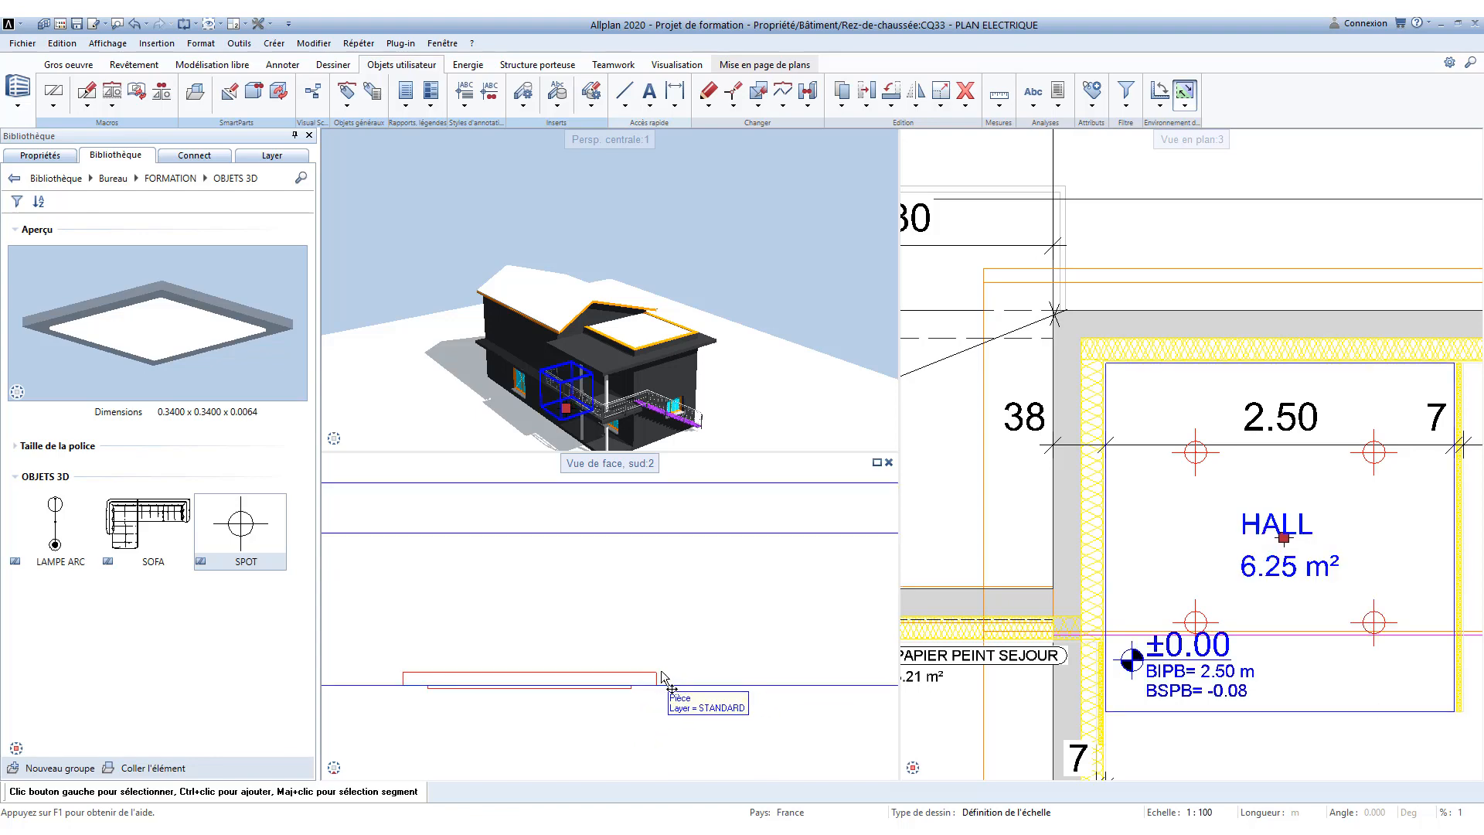
click(656, 671)
click(678, 650)
scroll(641, 650, down, 5)
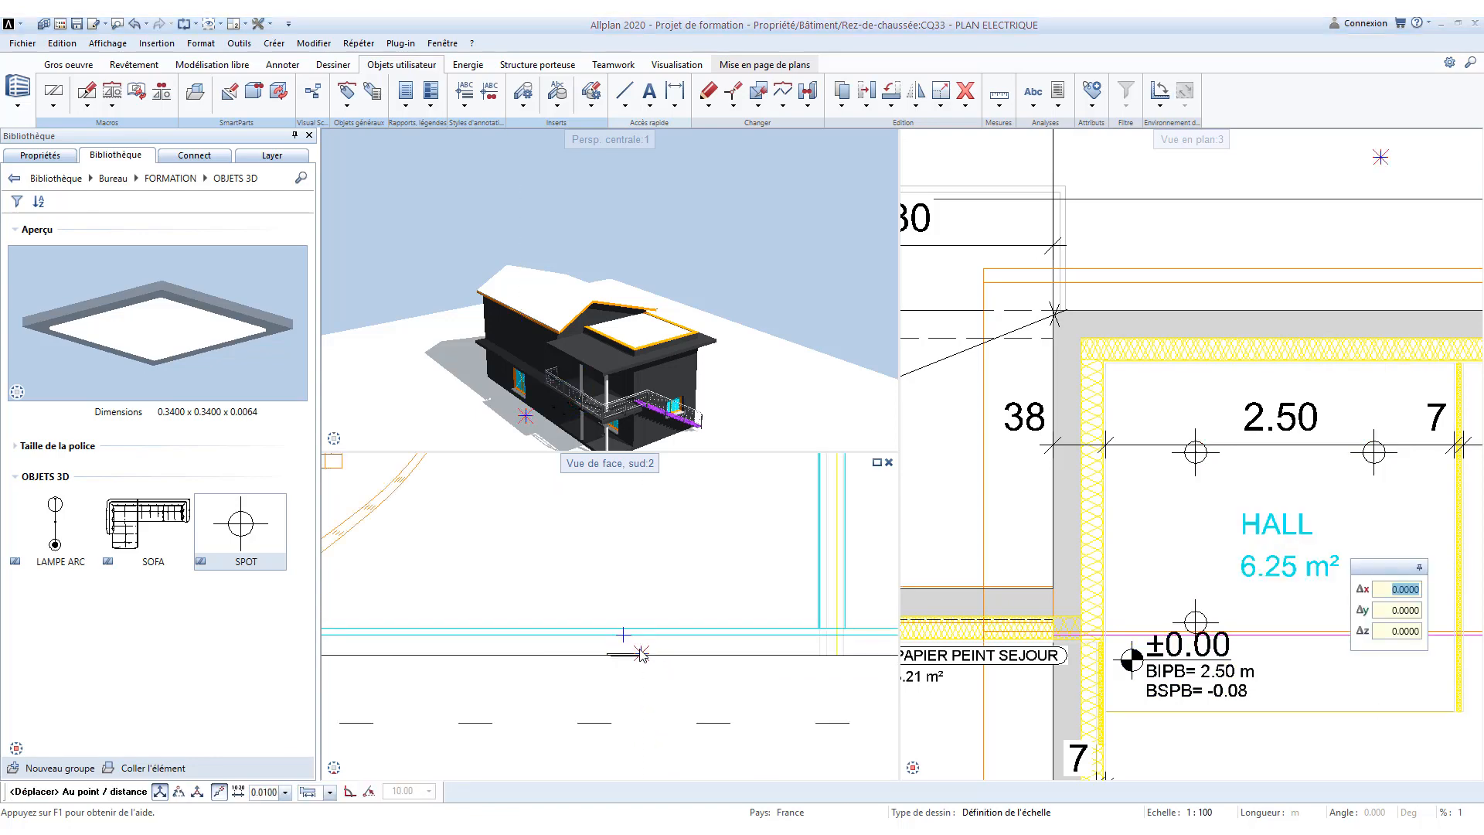
scroll(641, 650, down, 2)
middle_drag(693, 524, 642, 697)
scroll(629, 630, down, 2)
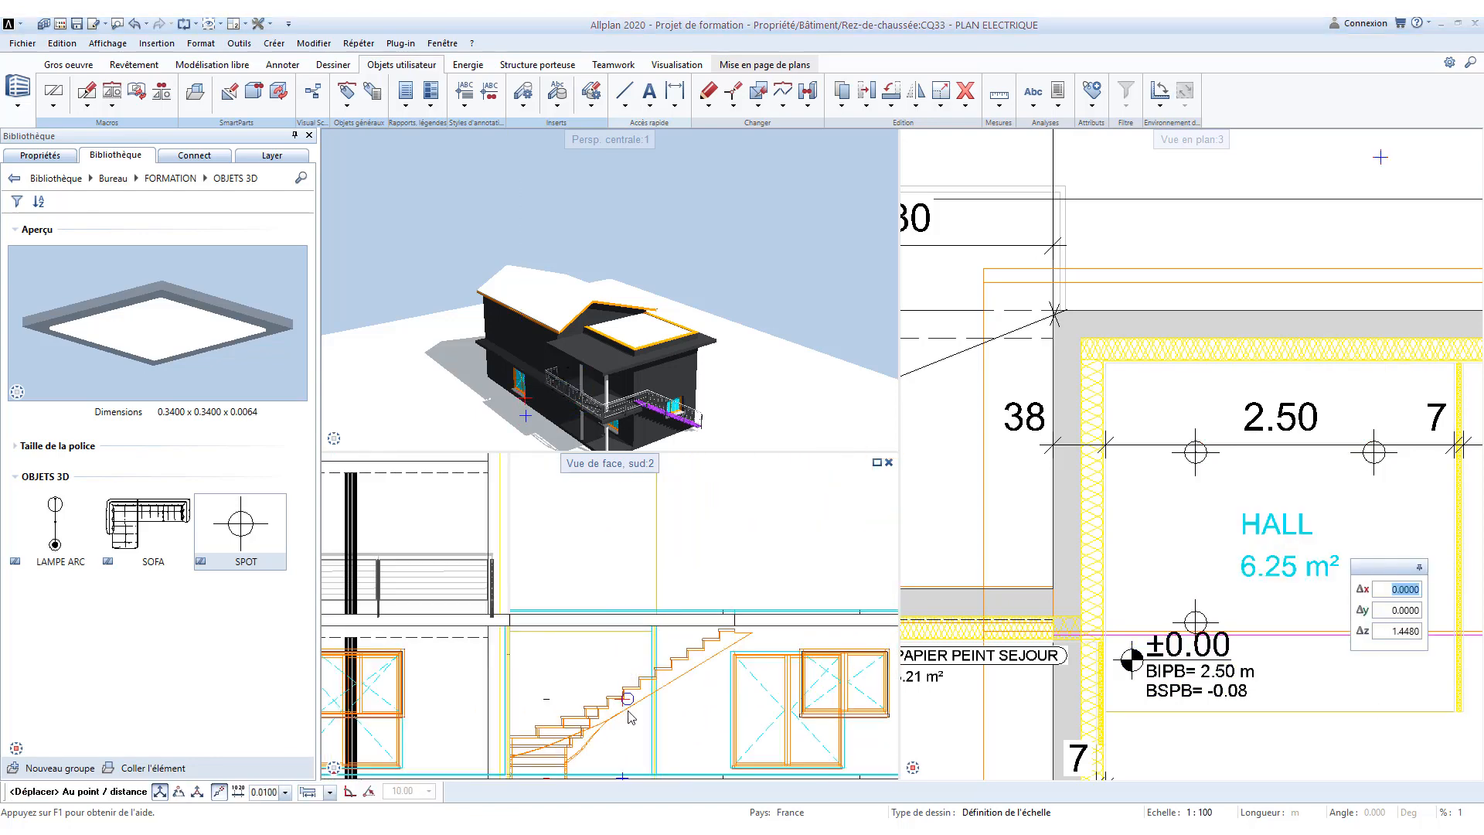
scroll(615, 705, up, 3)
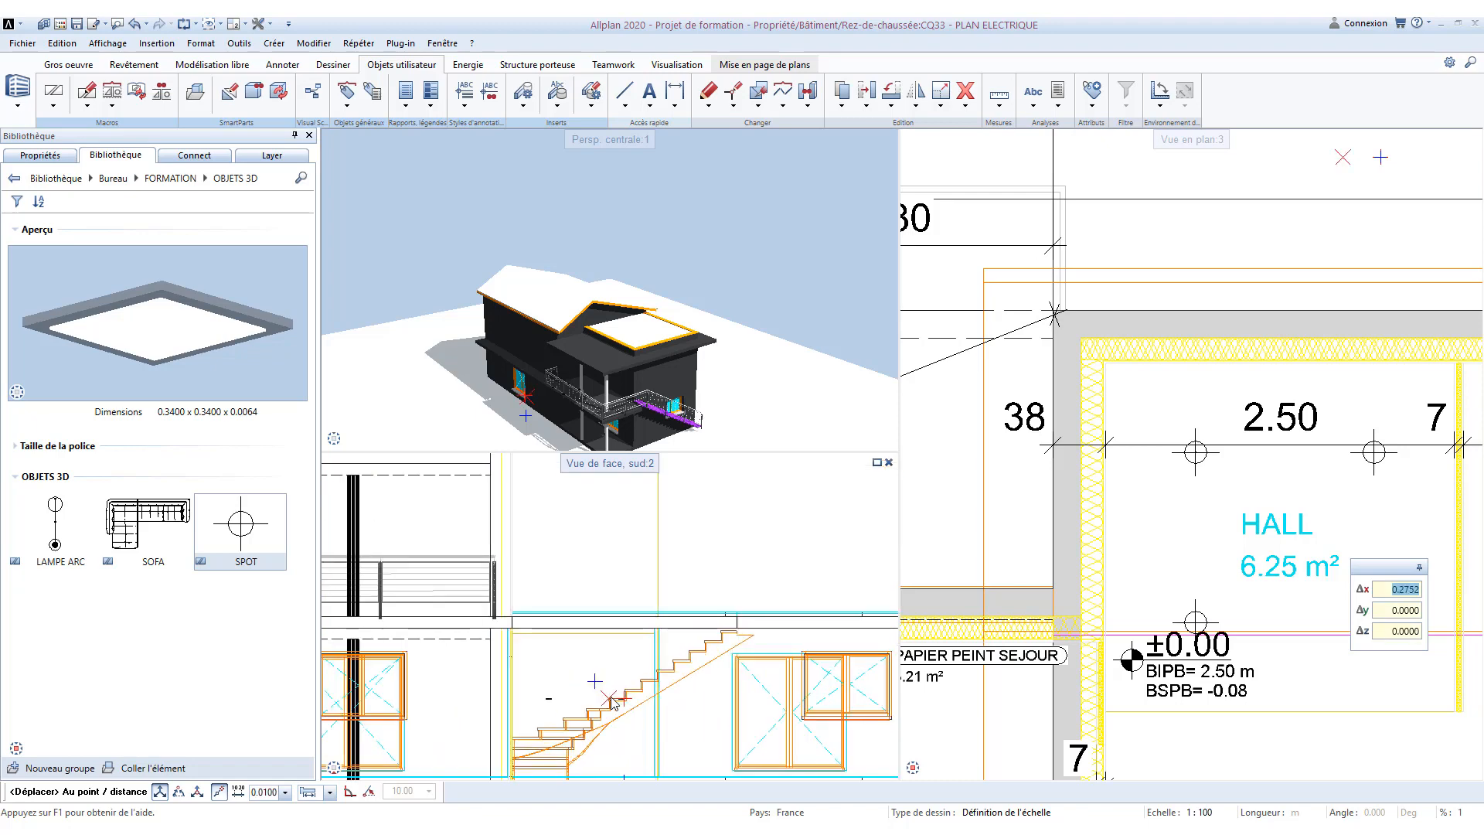
scroll(653, 630, up, 2)
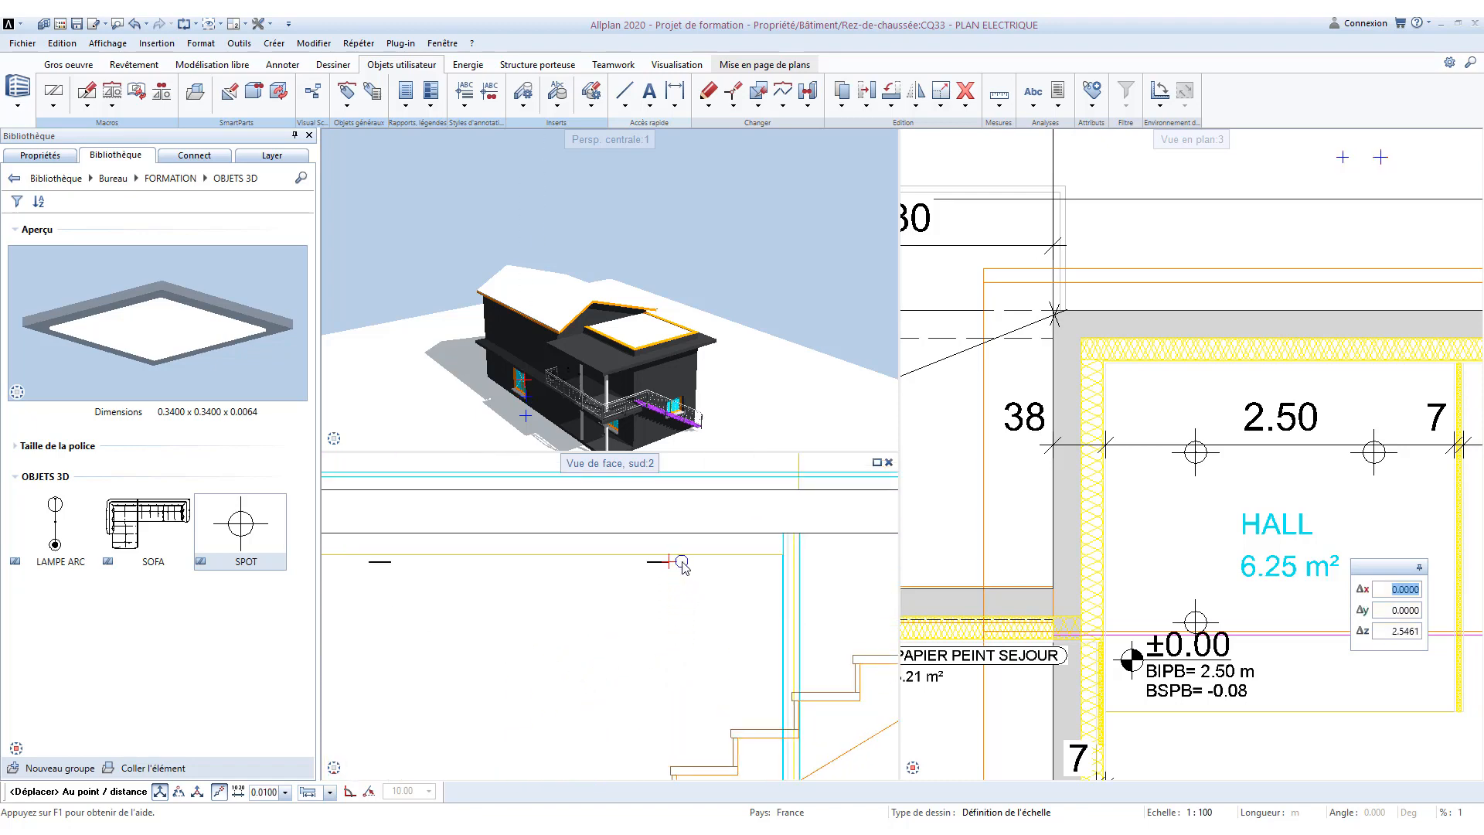
click(682, 566)
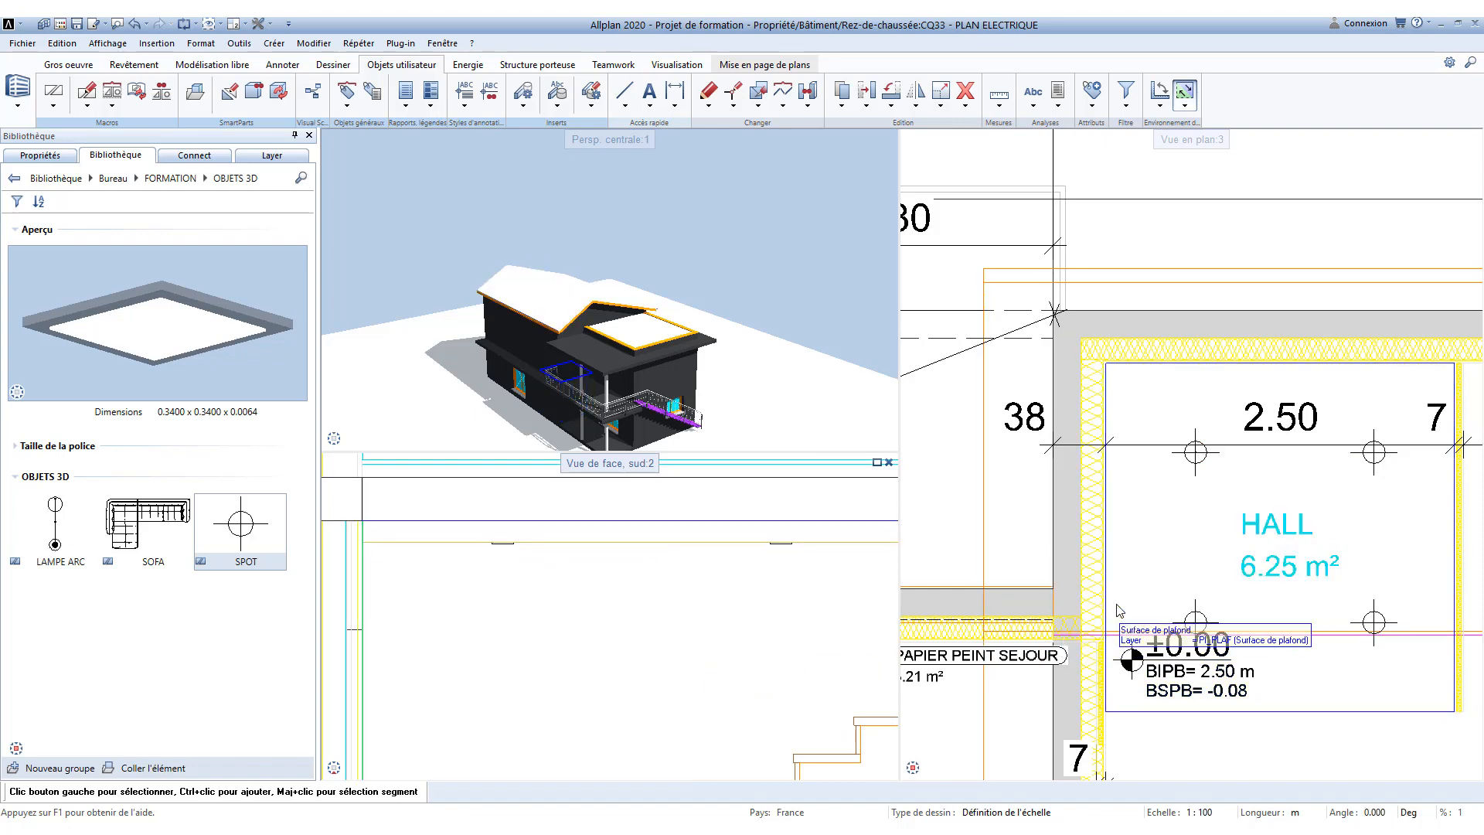
Step: Start a report with the Quantités.rdlc template from the Allplan BCM folder
scroll(1125, 622, down, 2)
scroll(1082, 610, down, 1)
scroll(1044, 596, down, 1)
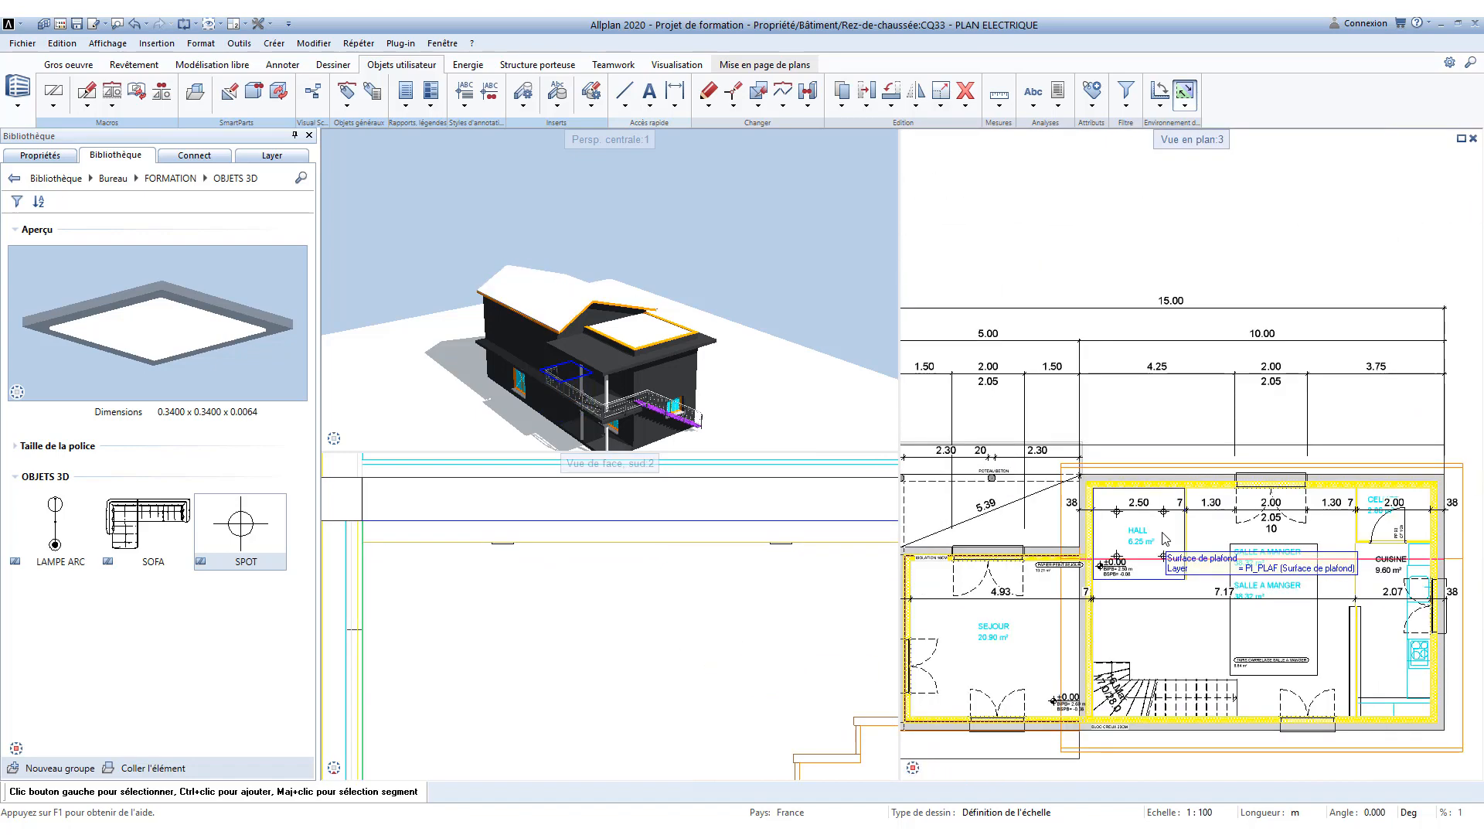
click(1057, 92)
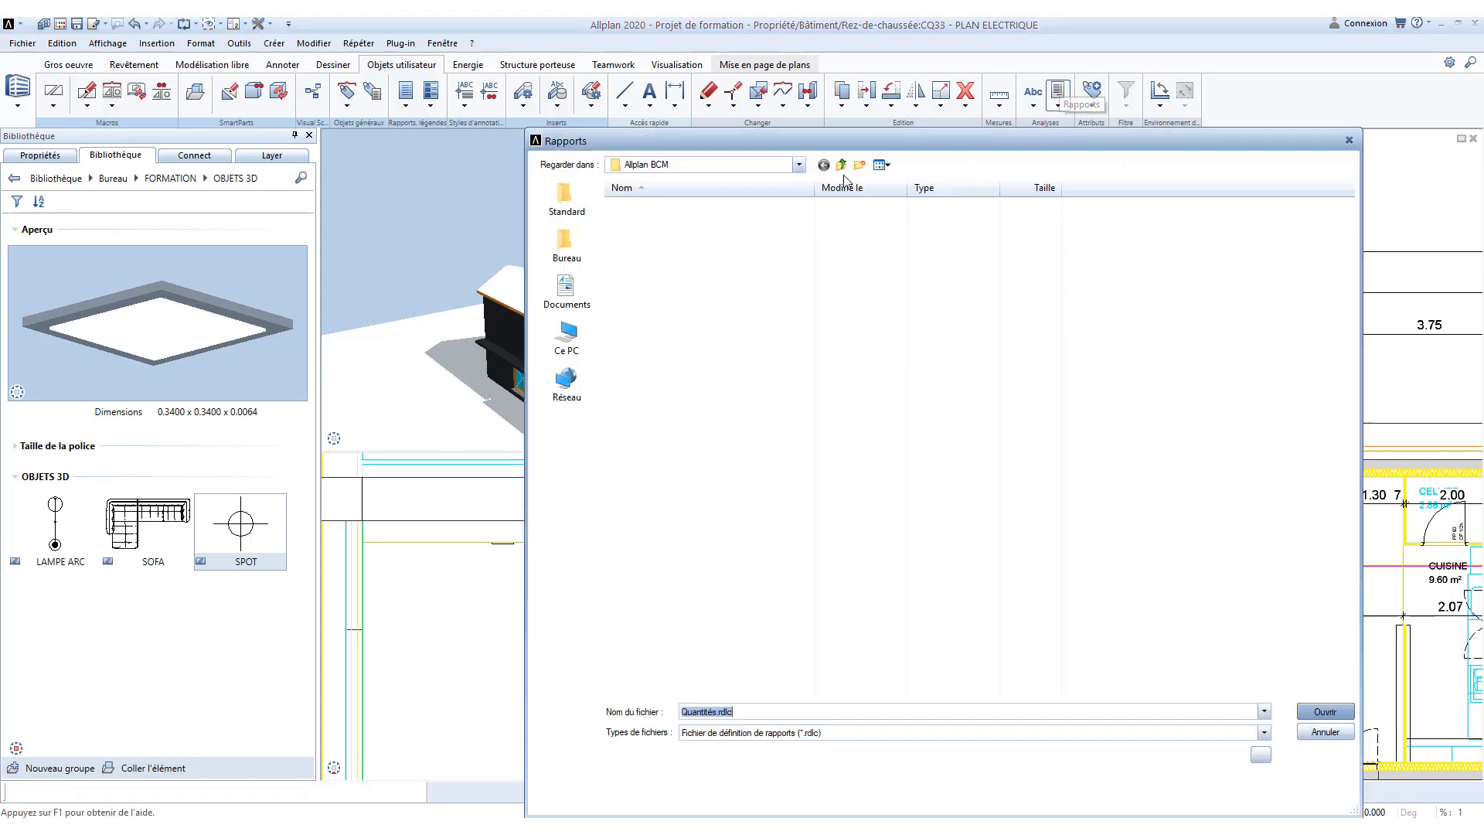
click(678, 233)
click(1325, 711)
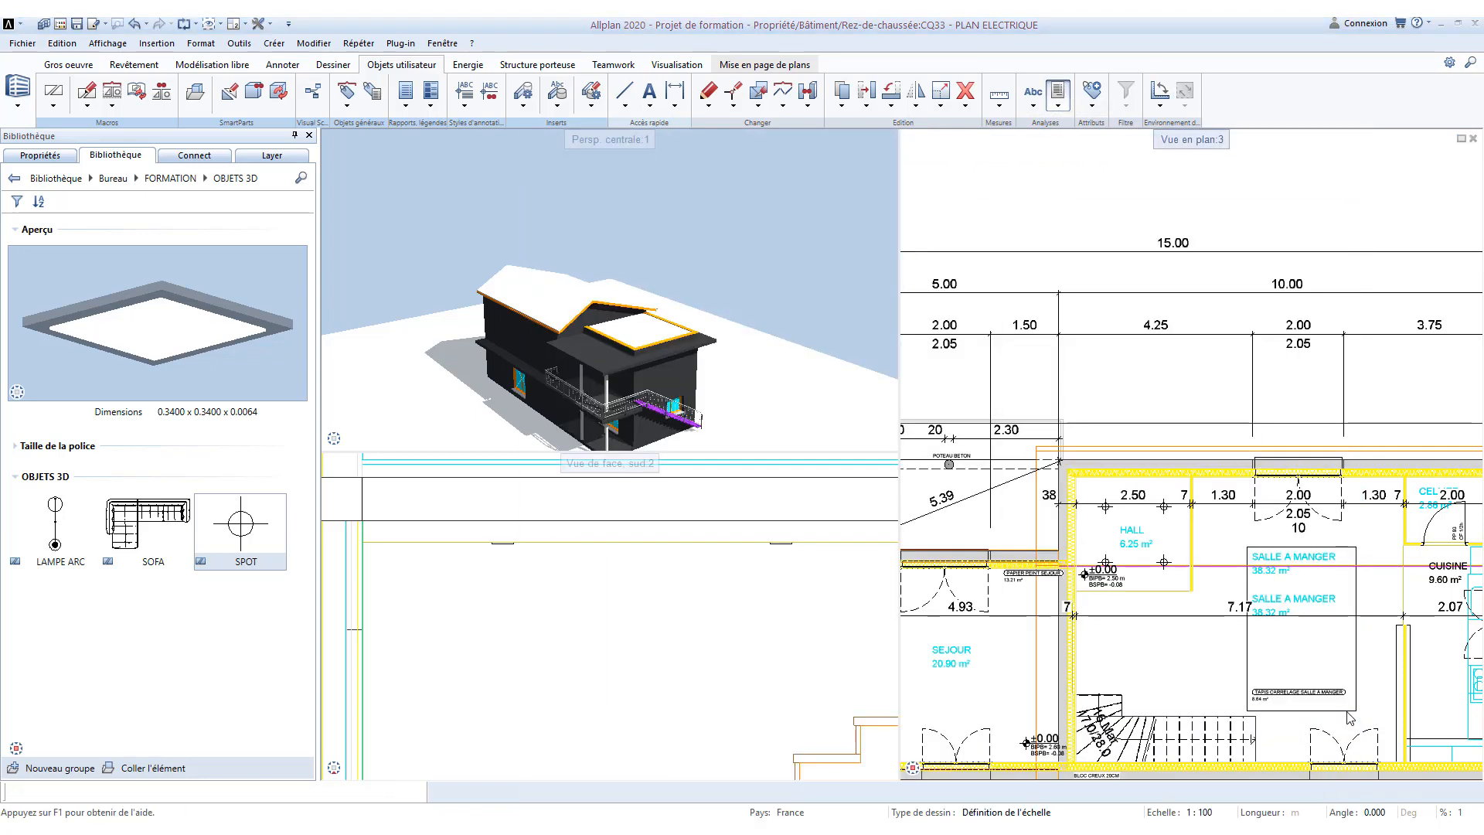
Step: Generate the report for Macro elements only, enclosing the ground-floor plan, and expand its SPOT entry
click(1126, 99)
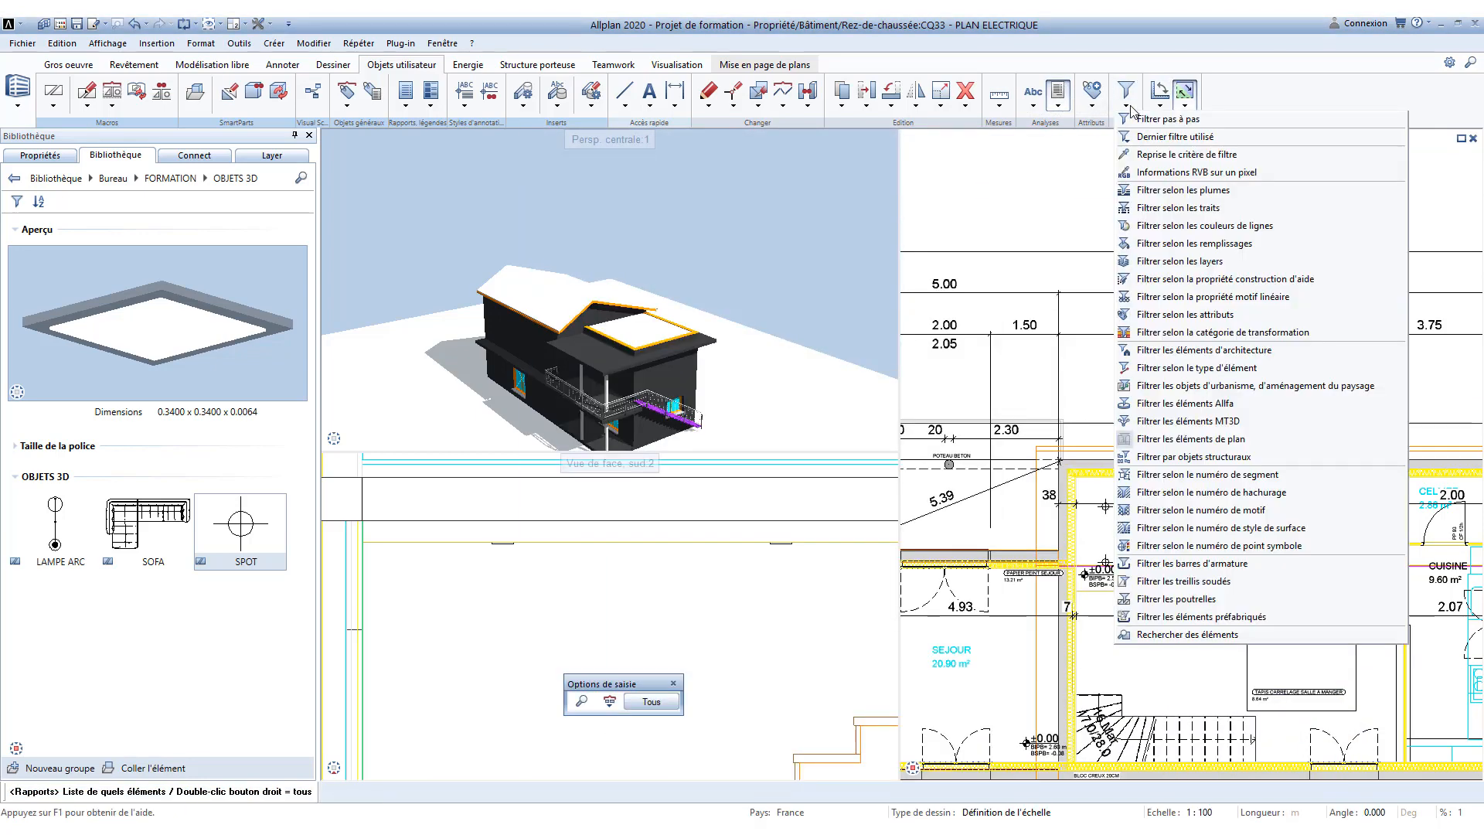
click(1164, 368)
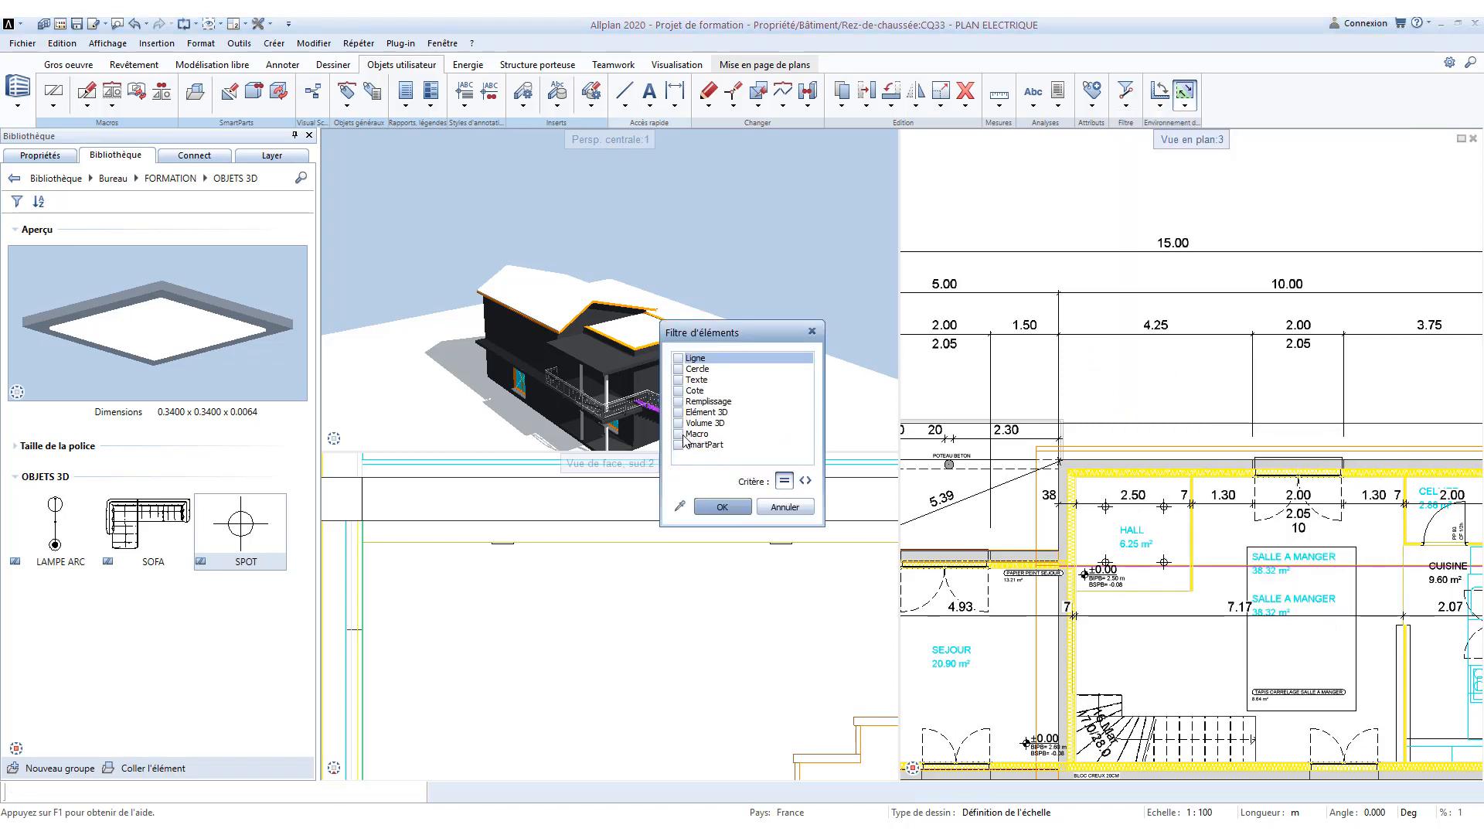
click(679, 436)
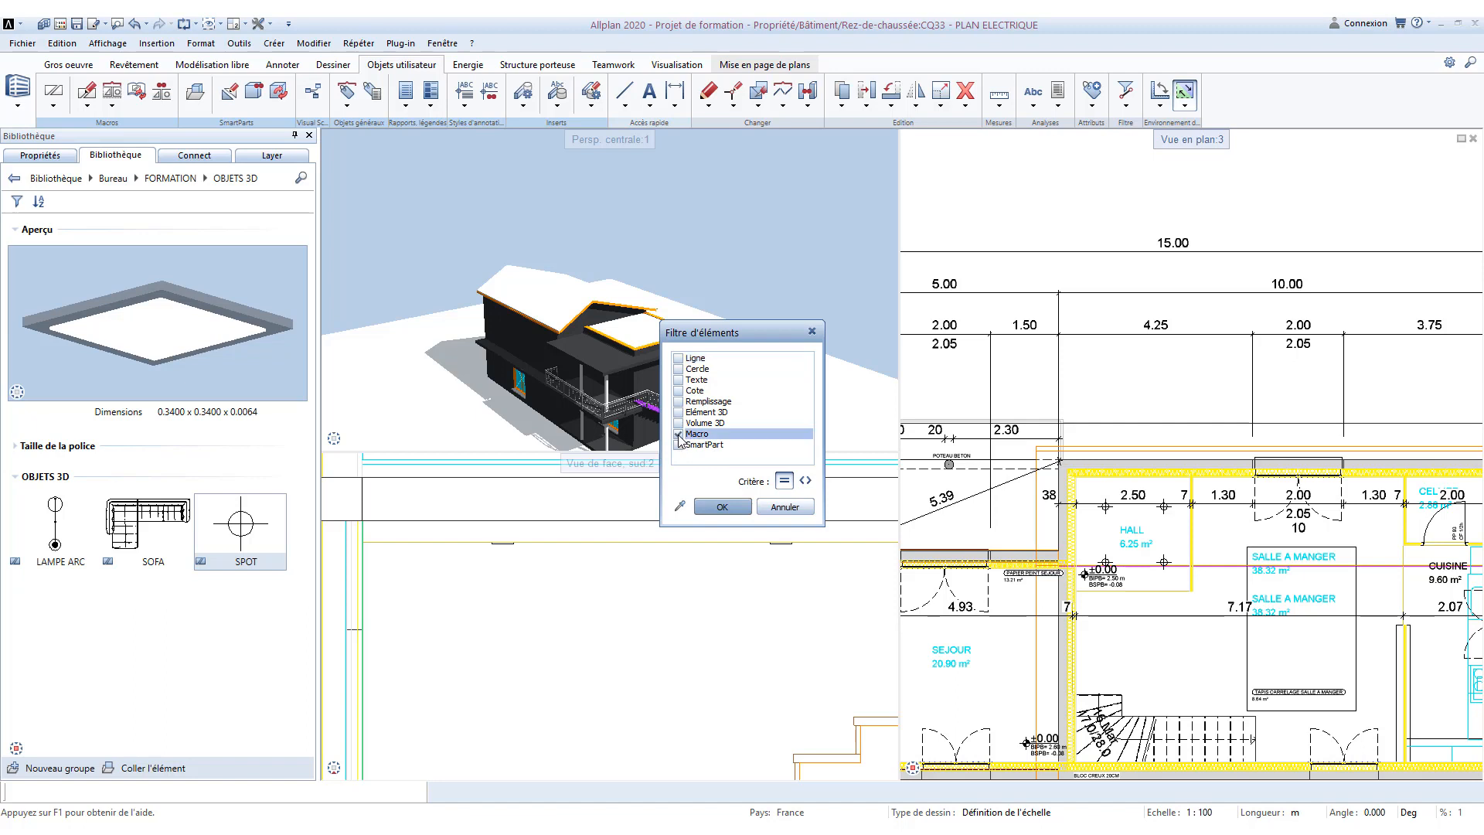
click(733, 516)
drag(953, 635, 1333, 215)
drag(1333, 635, 1420, 722)
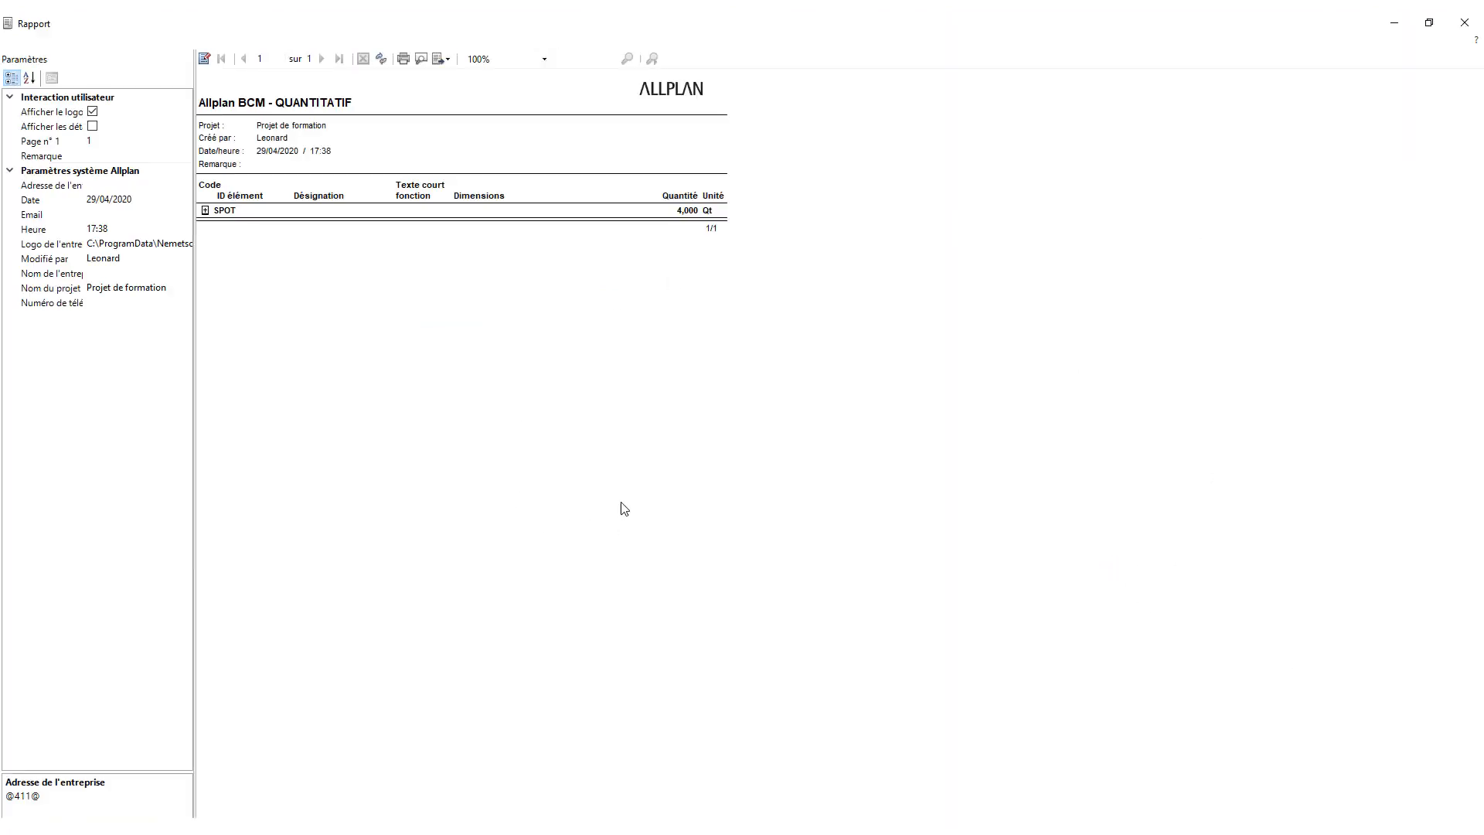
click(206, 212)
click(1464, 23)
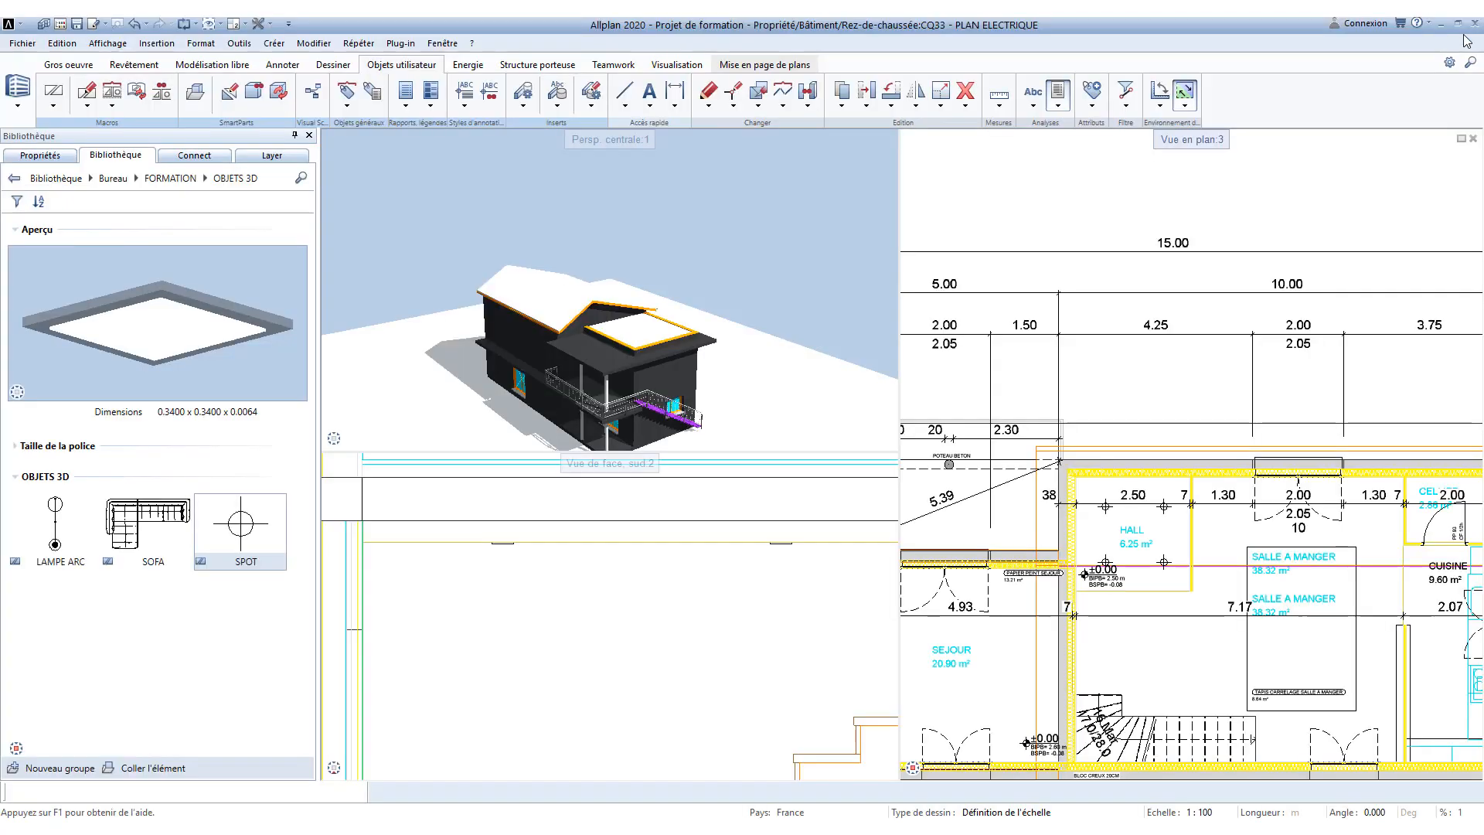
Step: Open the project's building structure and rename Rapport 1 under the derived reports as QUANTITE ELECTRICITE
scroll(1049, 372, down, 5)
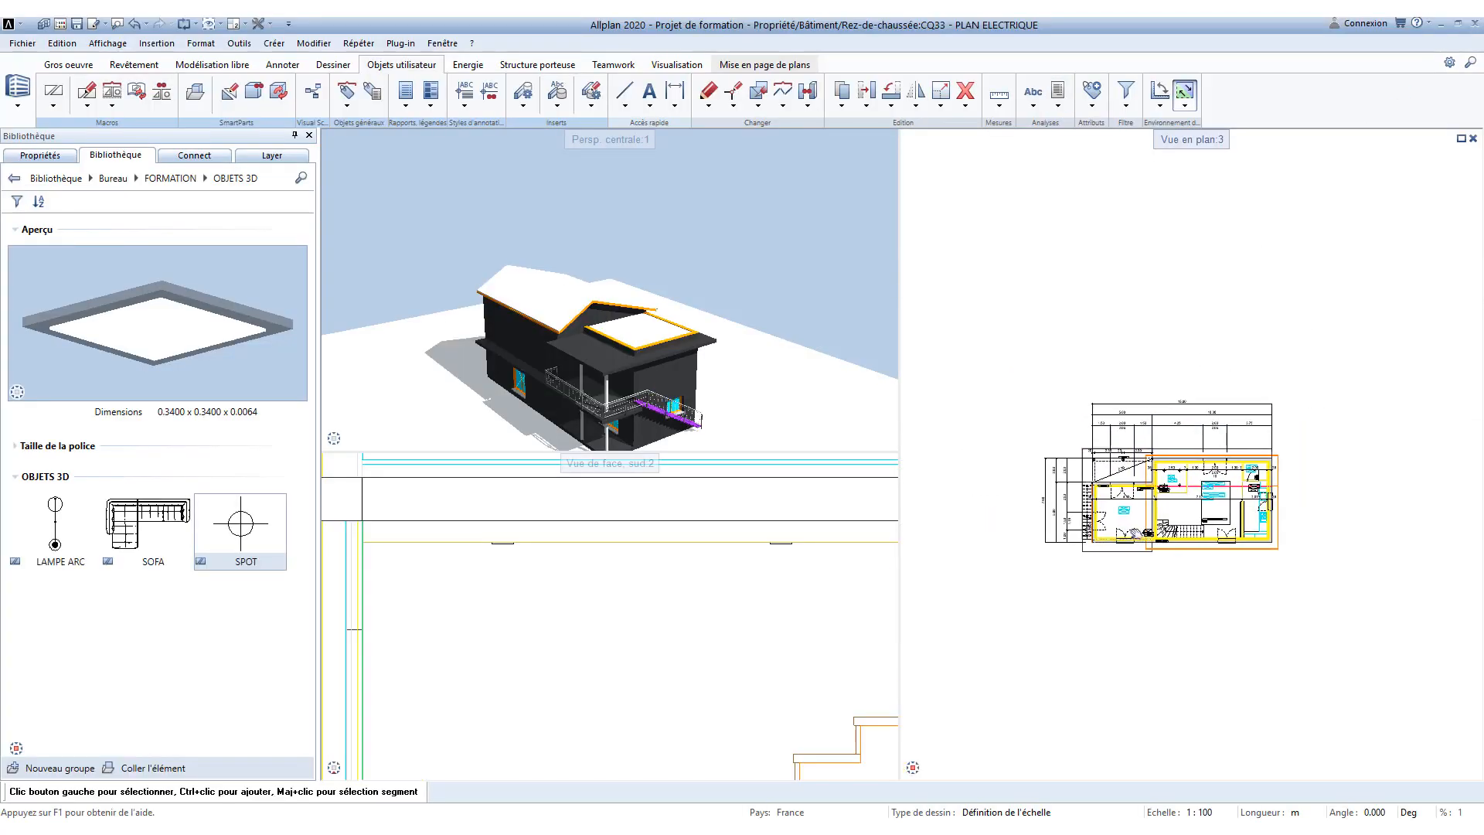
scroll(1086, 576, up, 2)
scroll(1086, 576, up, 1)
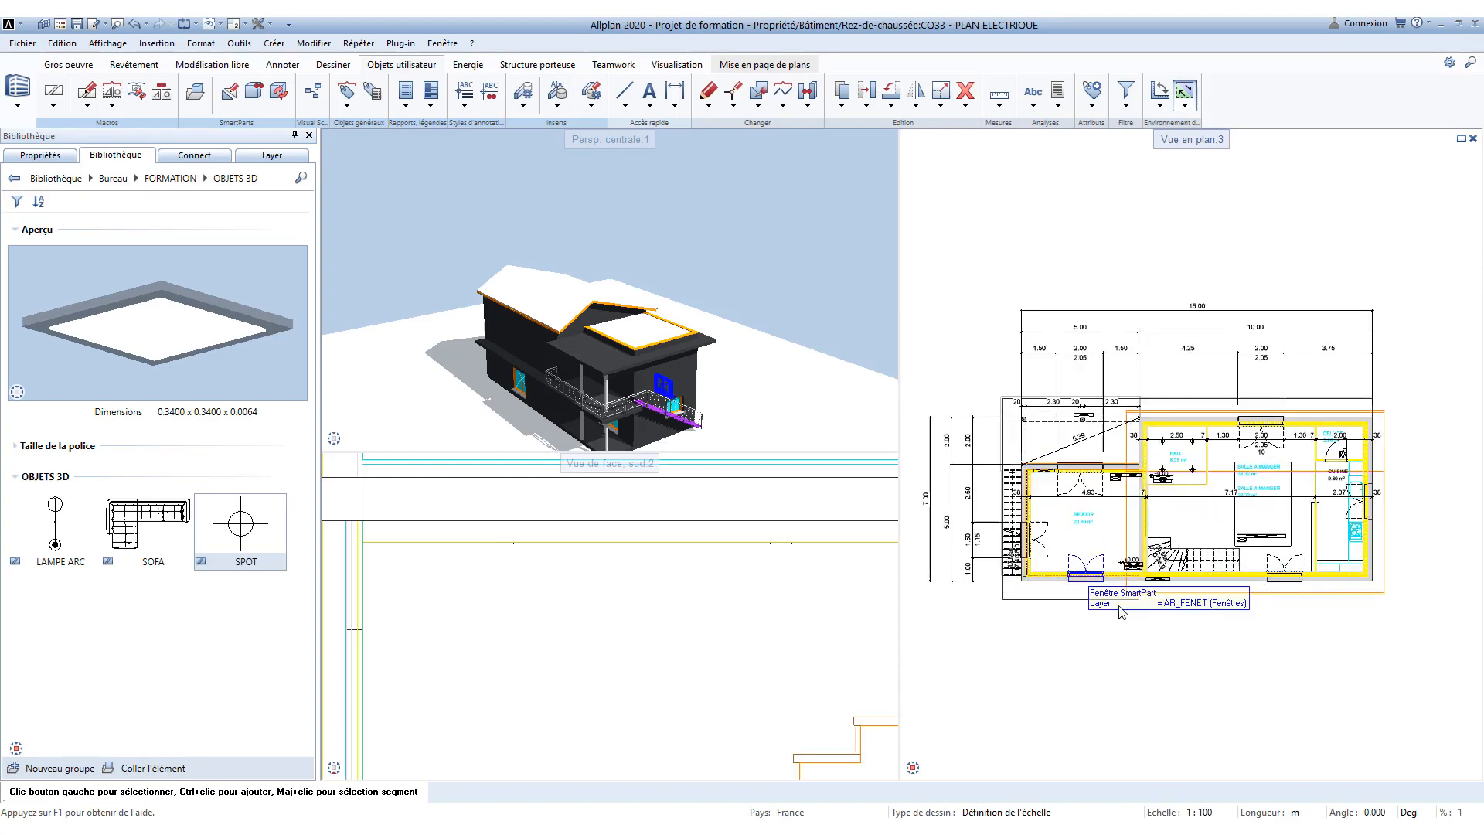
double_click(1153, 653)
scroll(914, 541, down, 5)
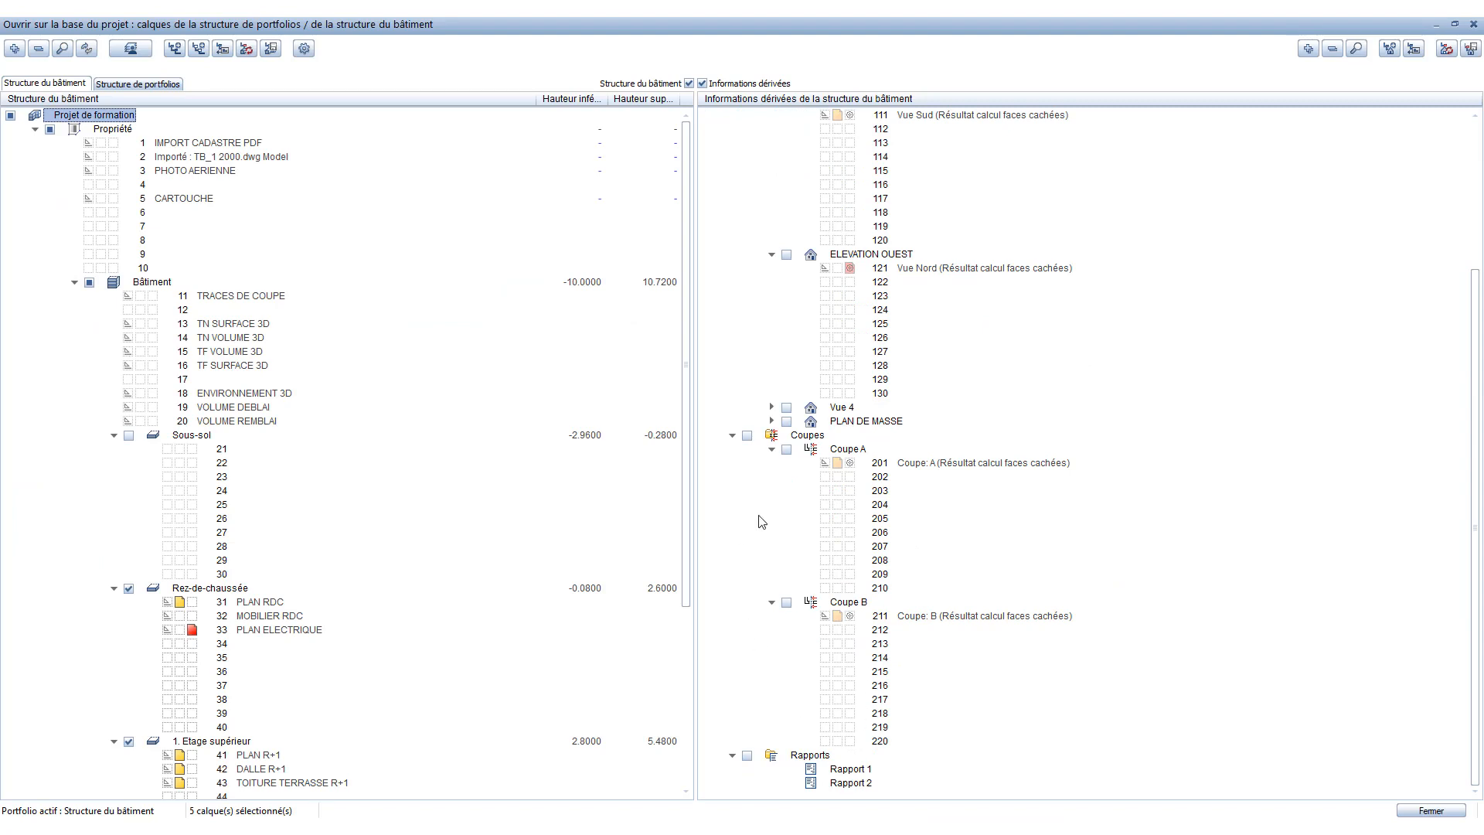
click(844, 771)
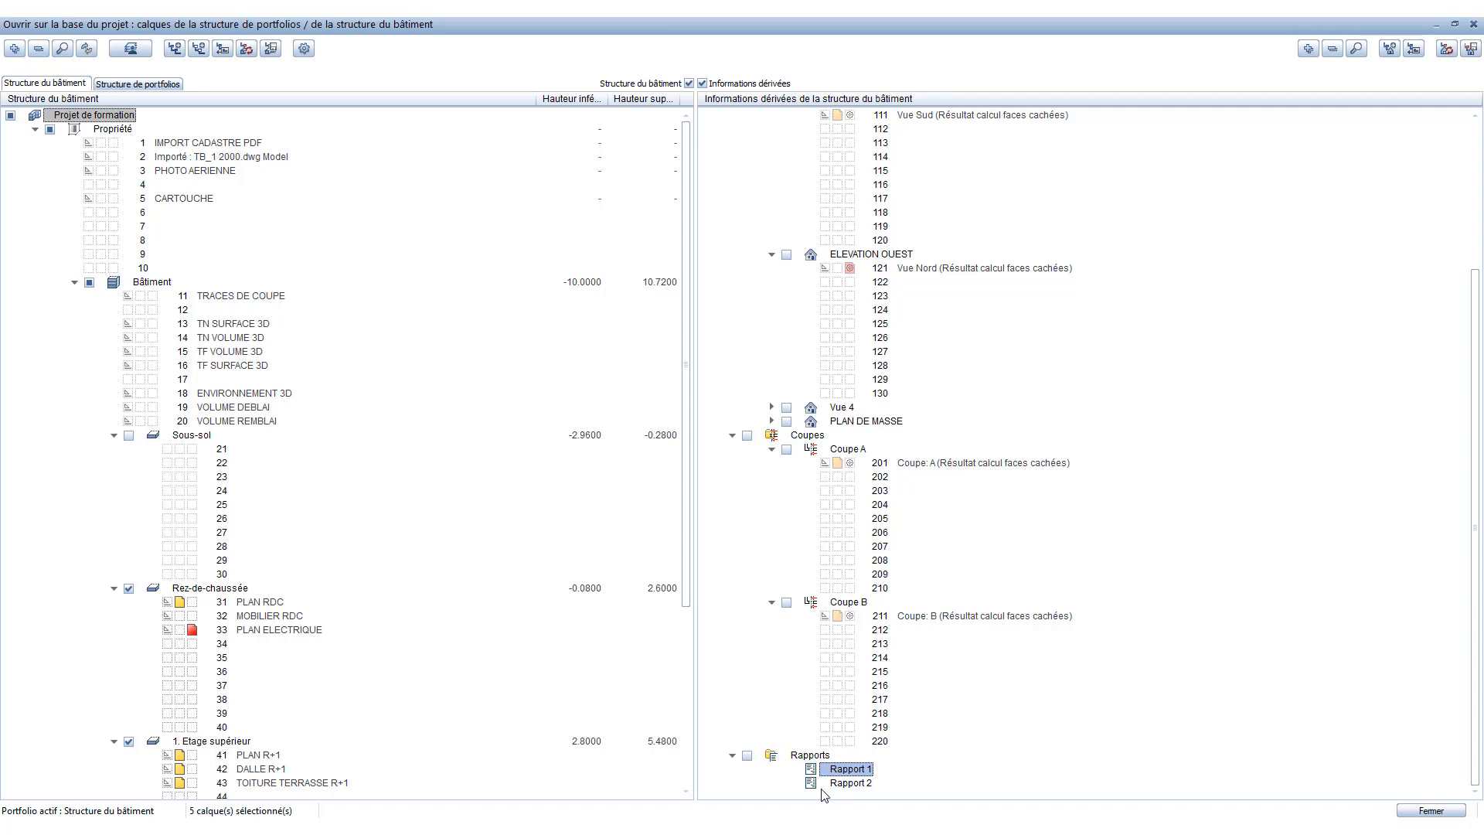
click(867, 770)
text(QUAN)
text(TITE ELC)
text(CTRIQUE)
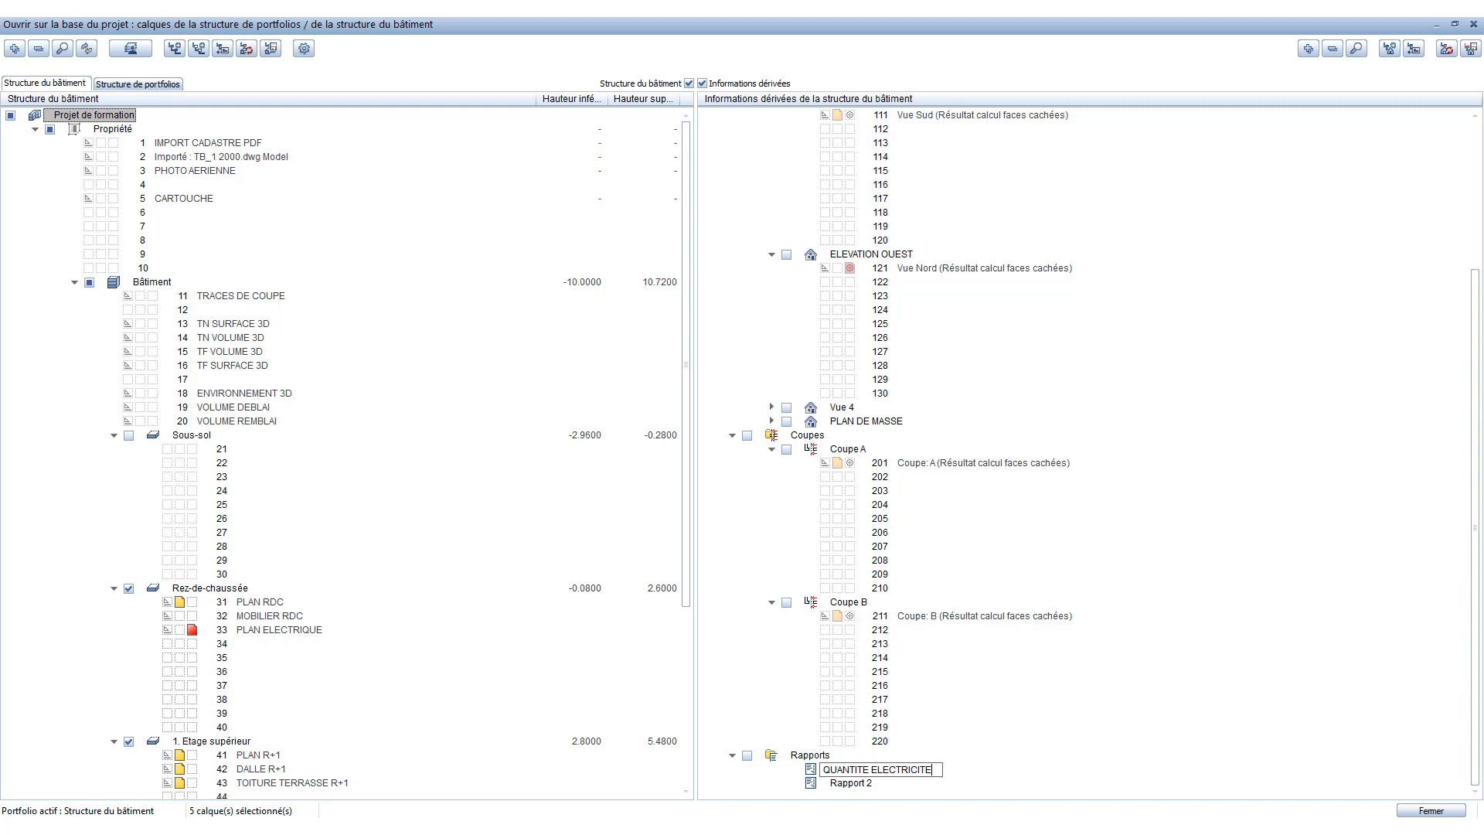
key(Return)
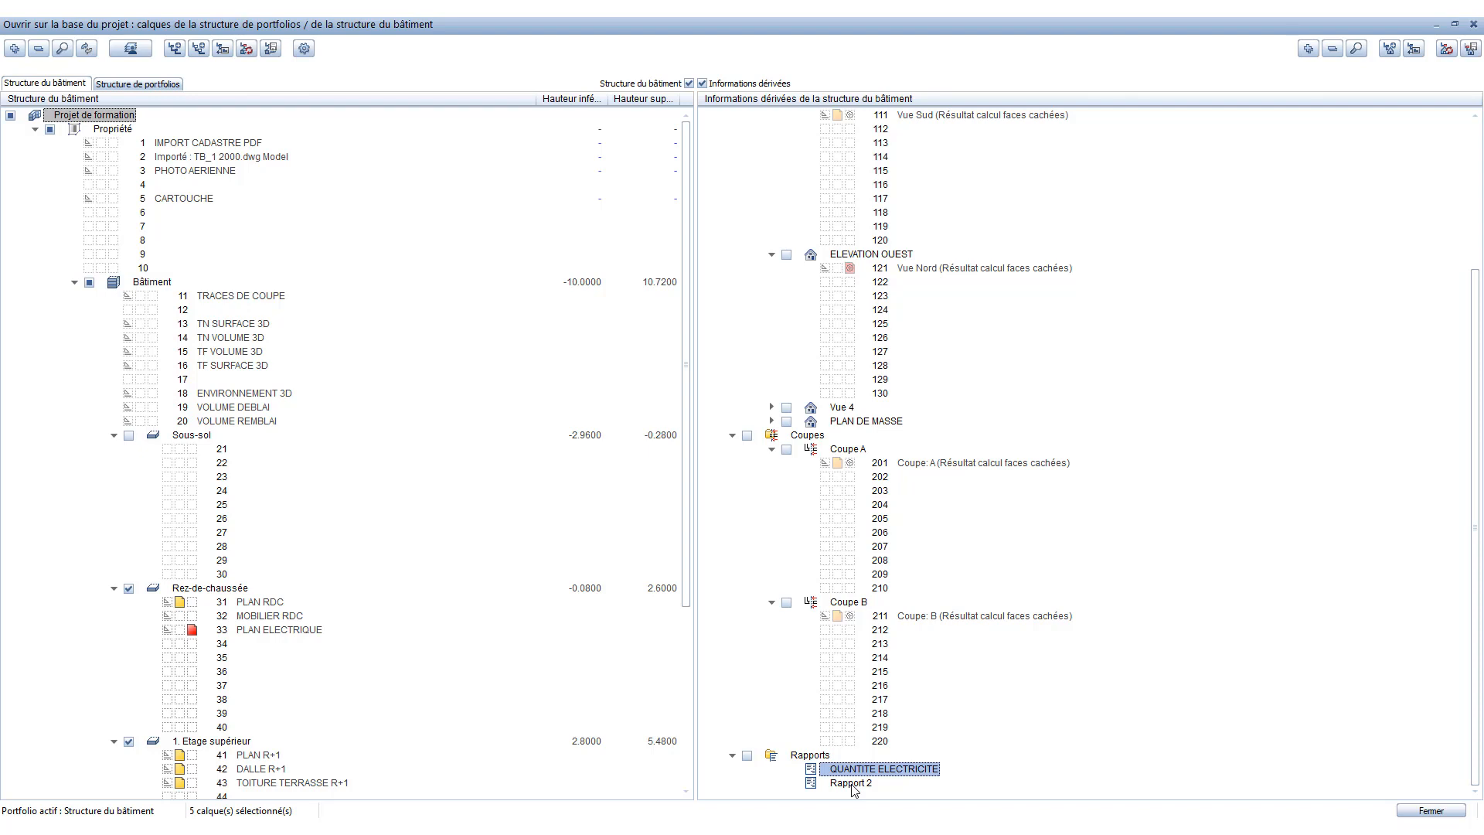
Step: Rename Rapport 2 as SURFACE HABITABLE
right_click(852, 785)
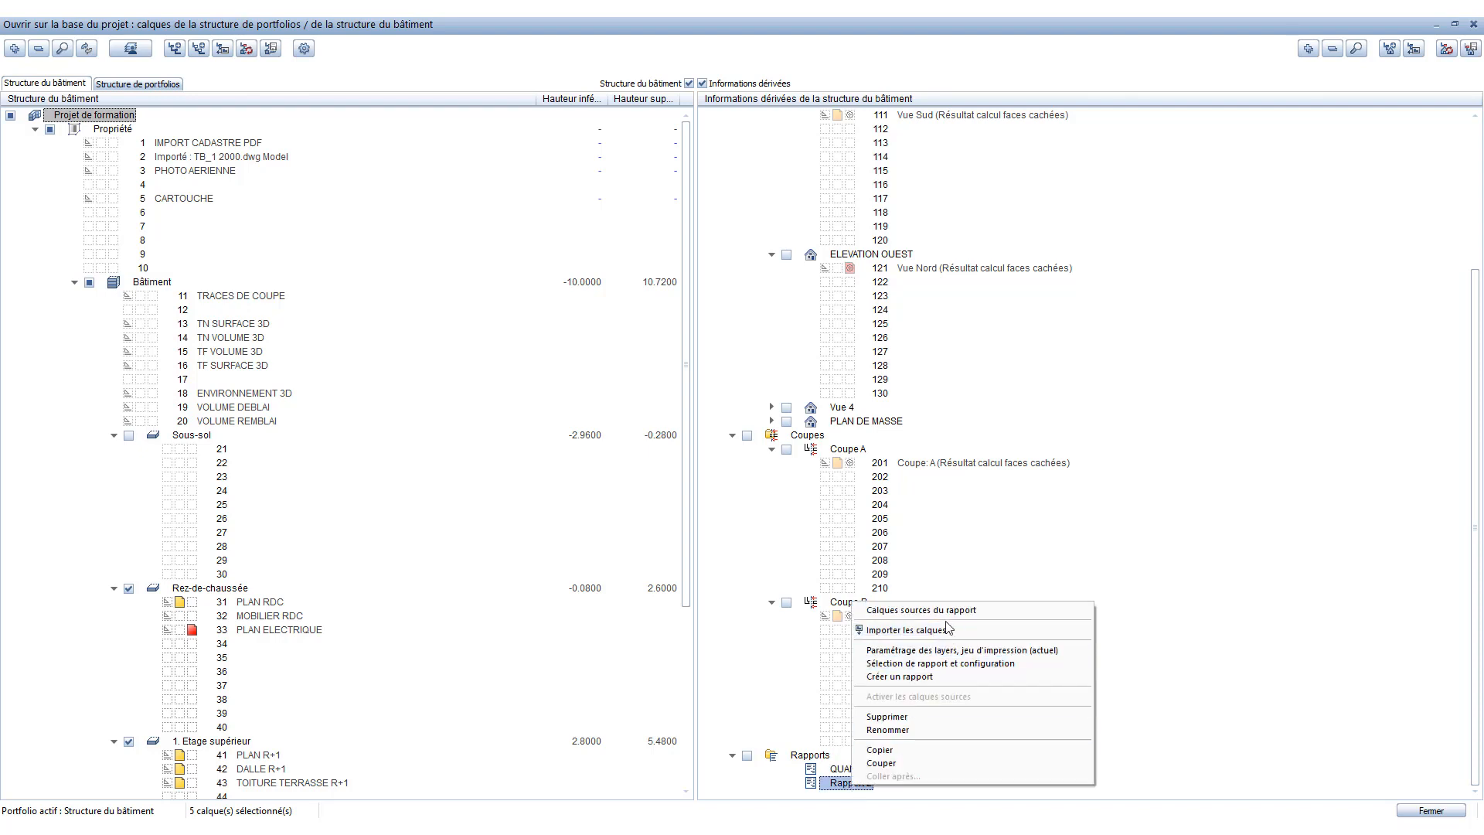
click(887, 730)
text(SUI)
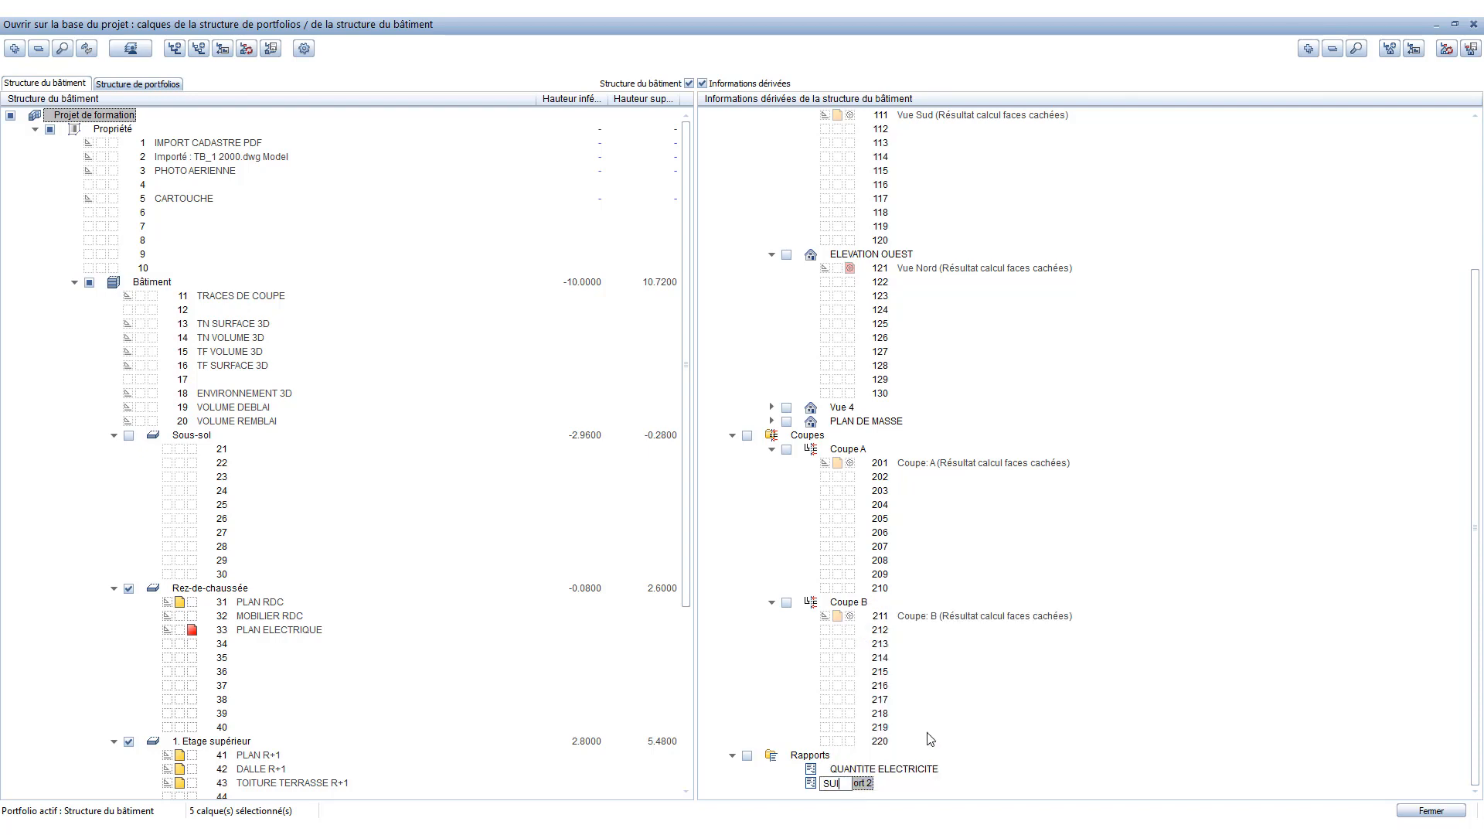
text(RFACE HABITABLE)
key(Return)
Step: Assign drawing file 33 PLAN ELECTRIQUE as the source of the QUANTITE ELECTRICITE report
right_click(904, 772)
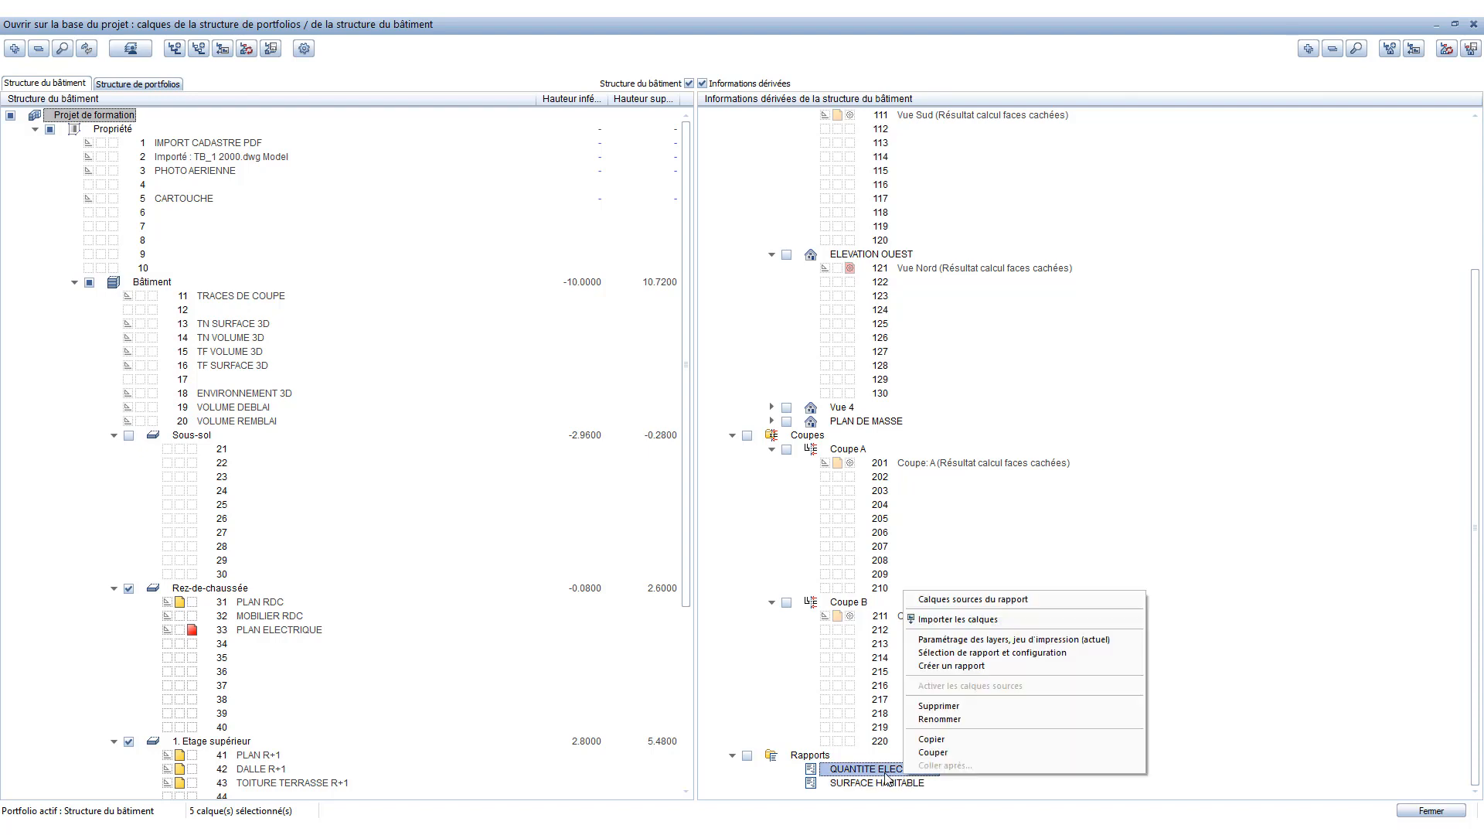
click(965, 599)
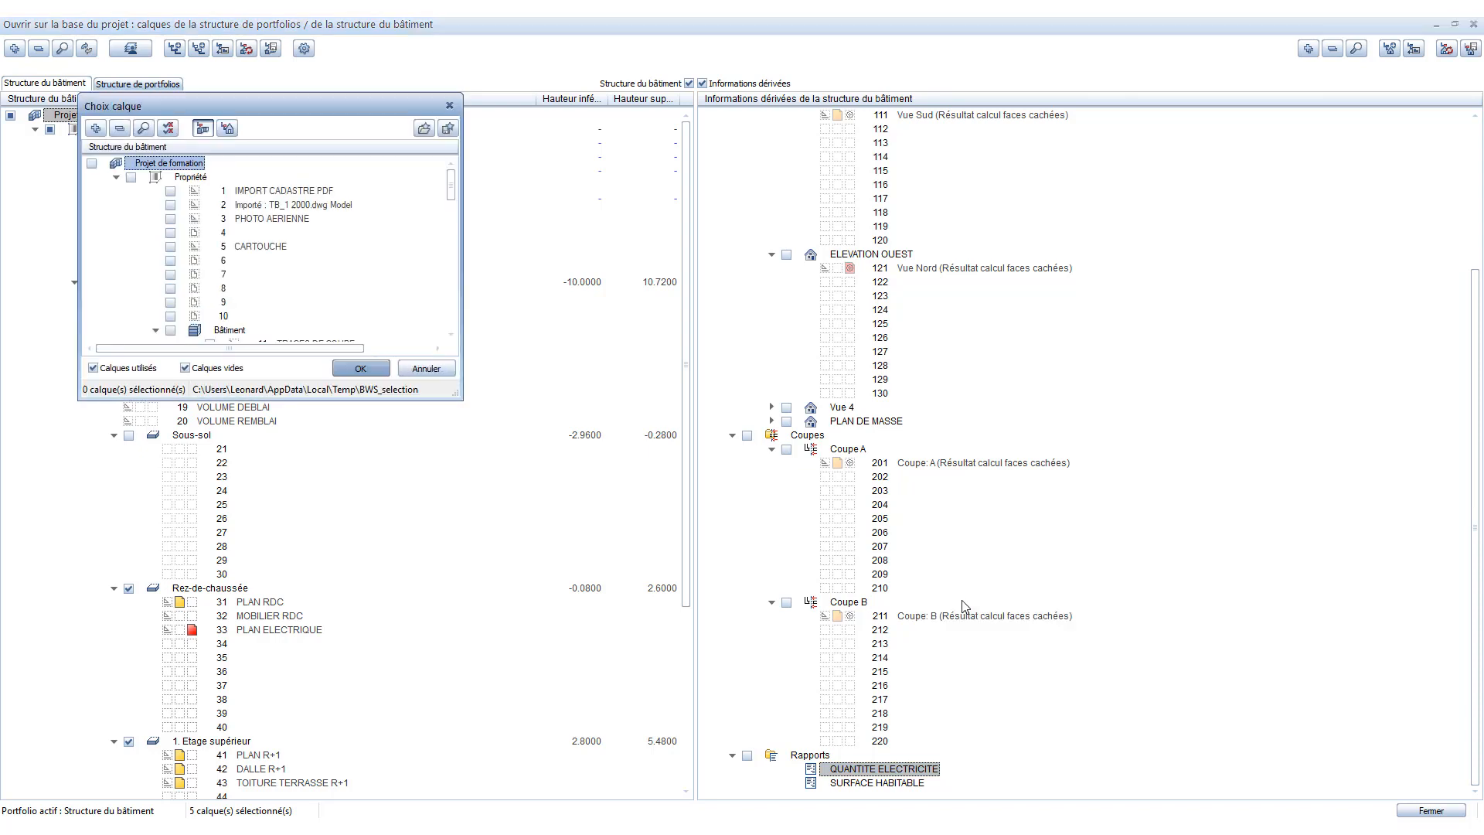
click(204, 129)
drag(455, 188, 444, 252)
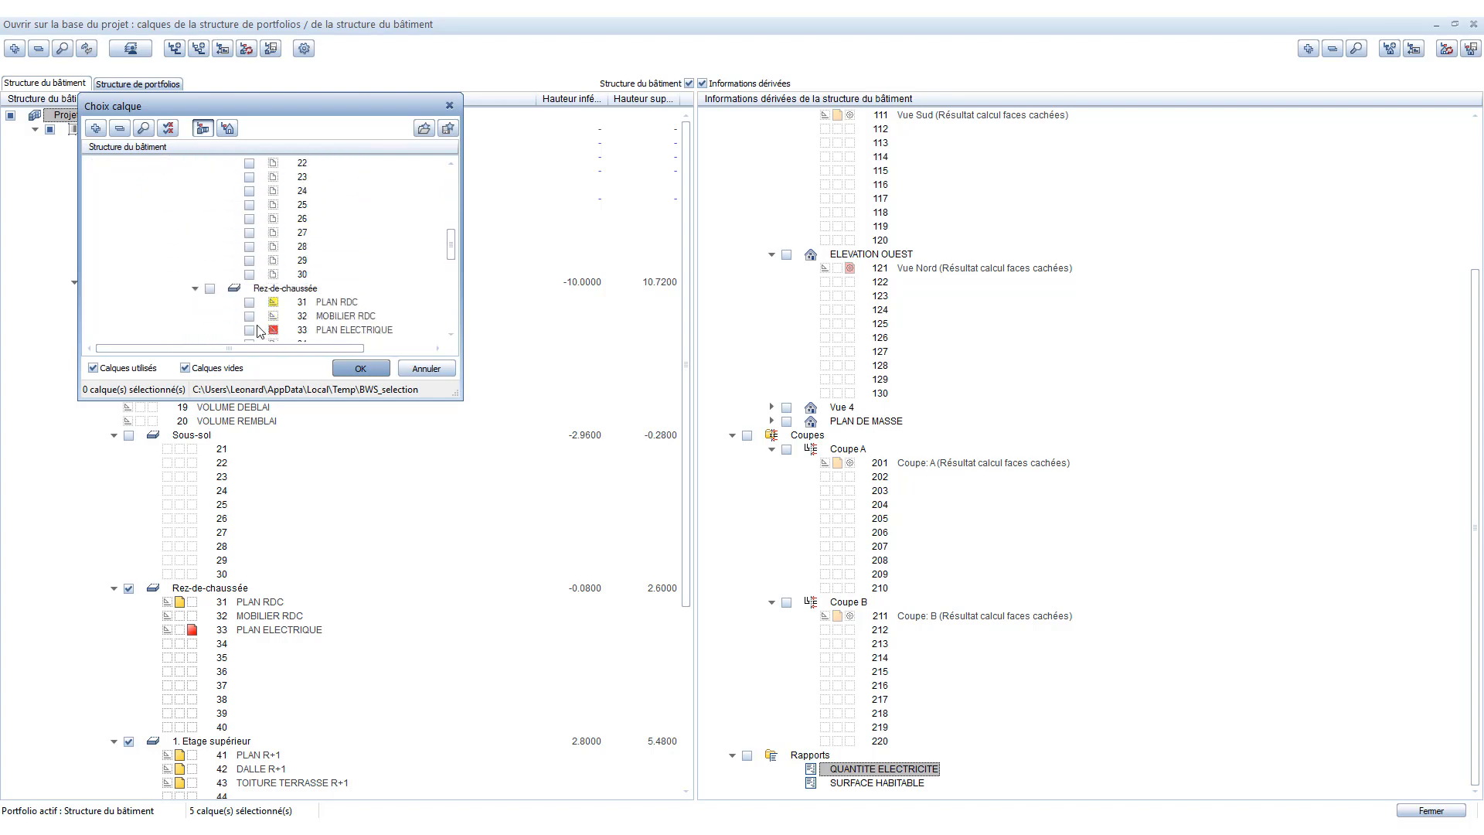
click(248, 330)
click(361, 370)
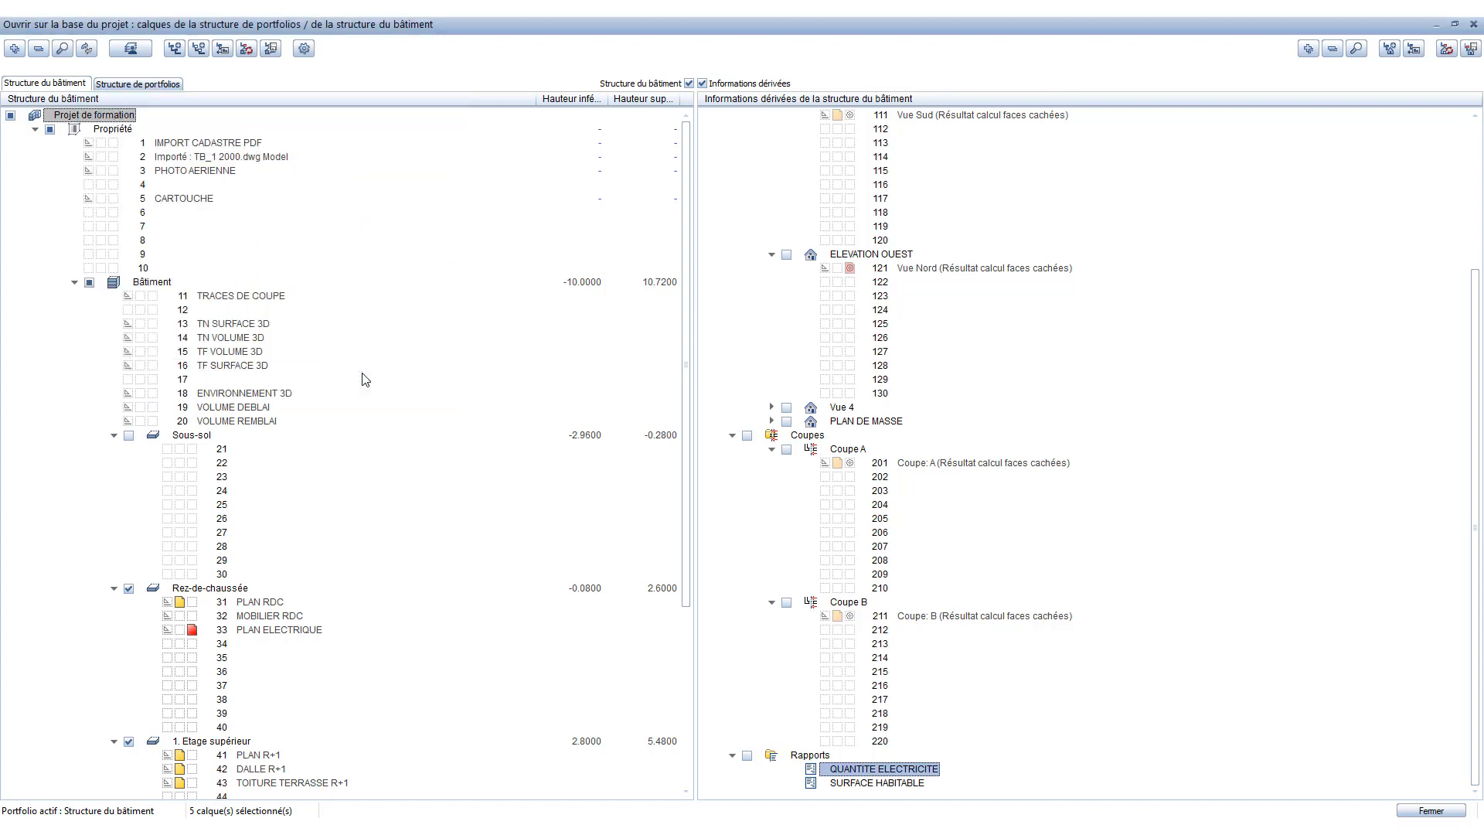
Step: Configure the QUANTITE ELECTRICITE report to output as a PDF file, using the Quantités.rdlc template
right_click(879, 774)
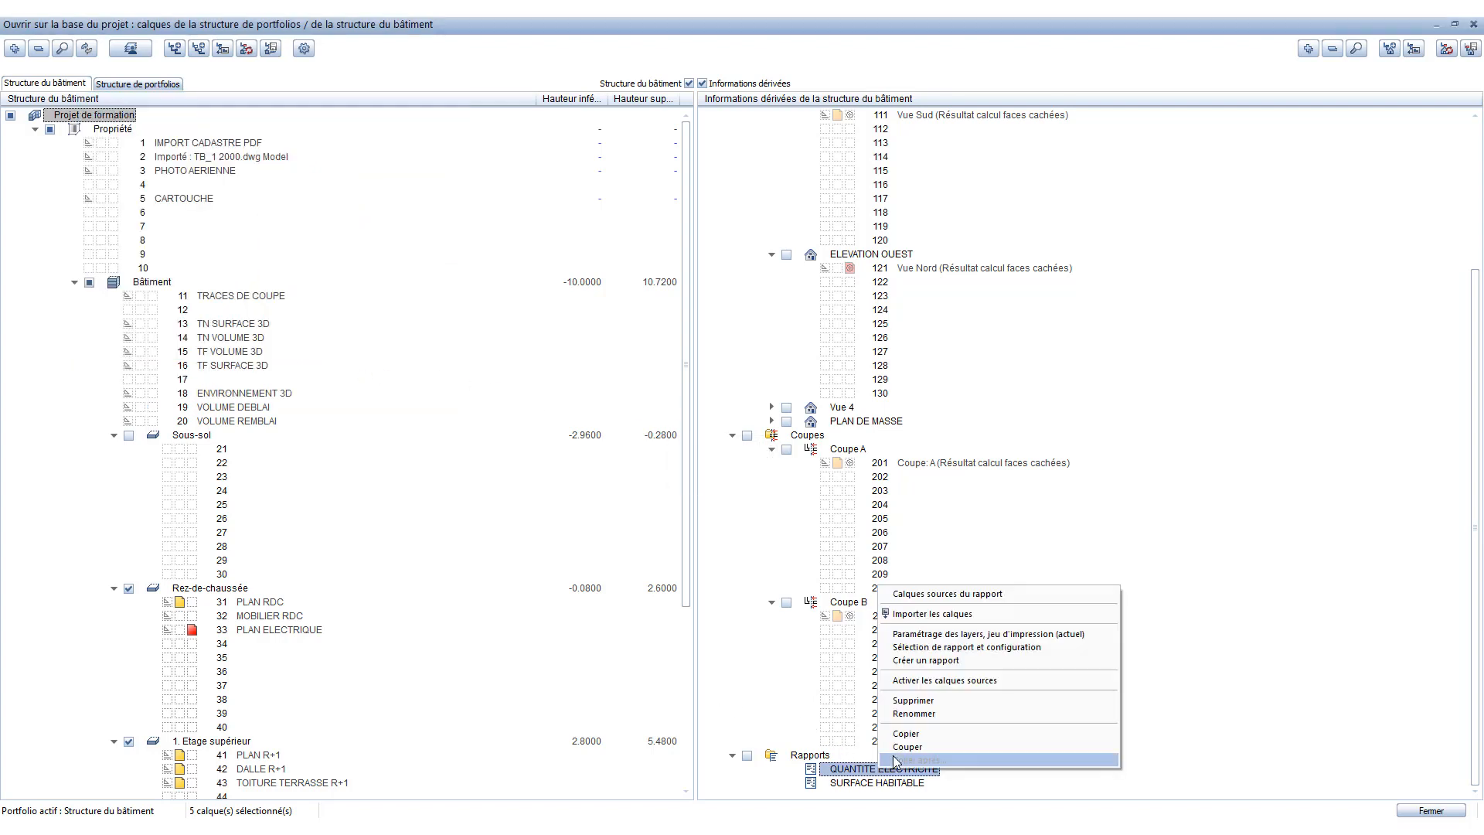
click(935, 650)
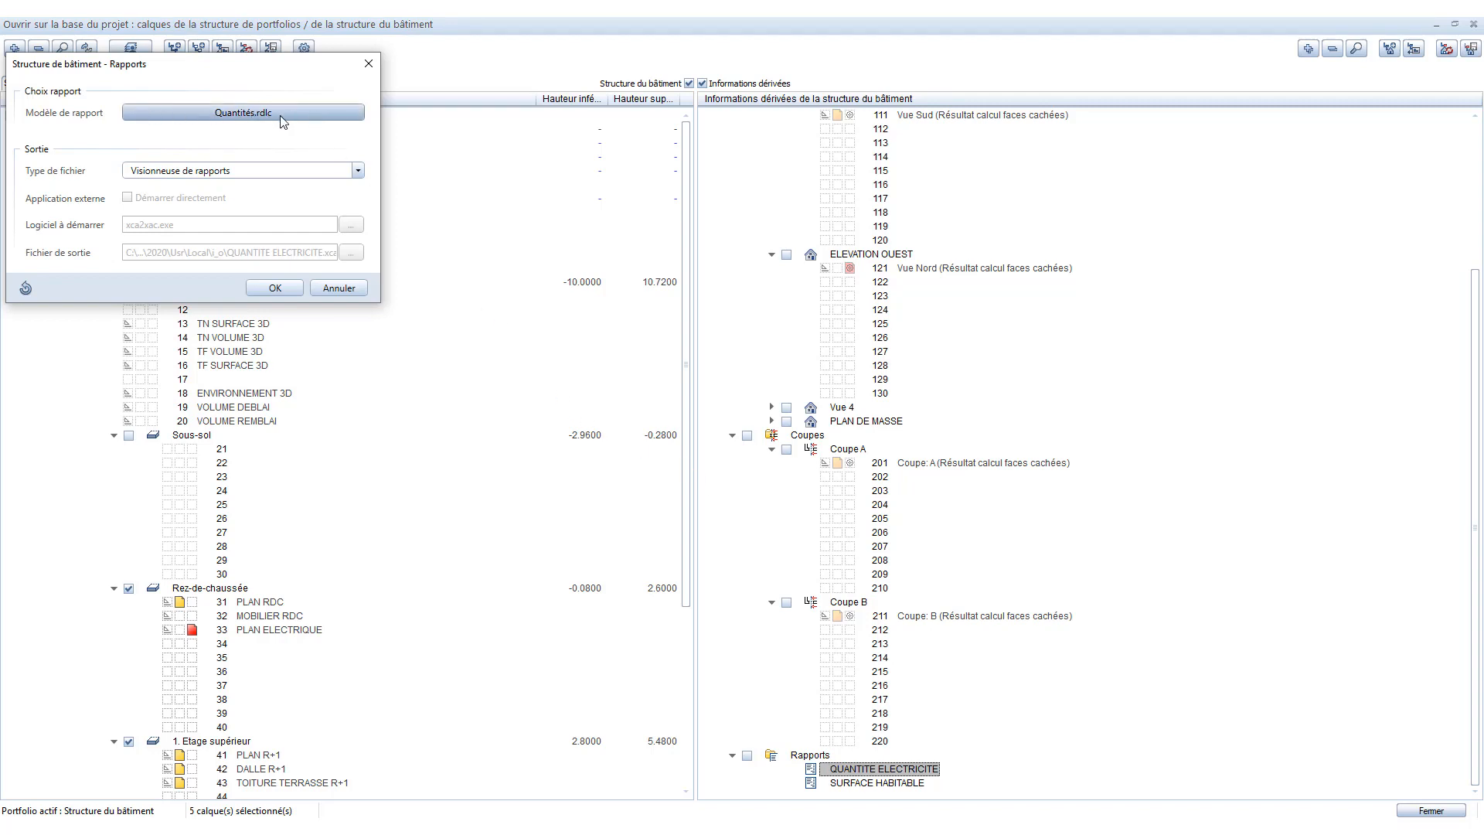
click(185, 171)
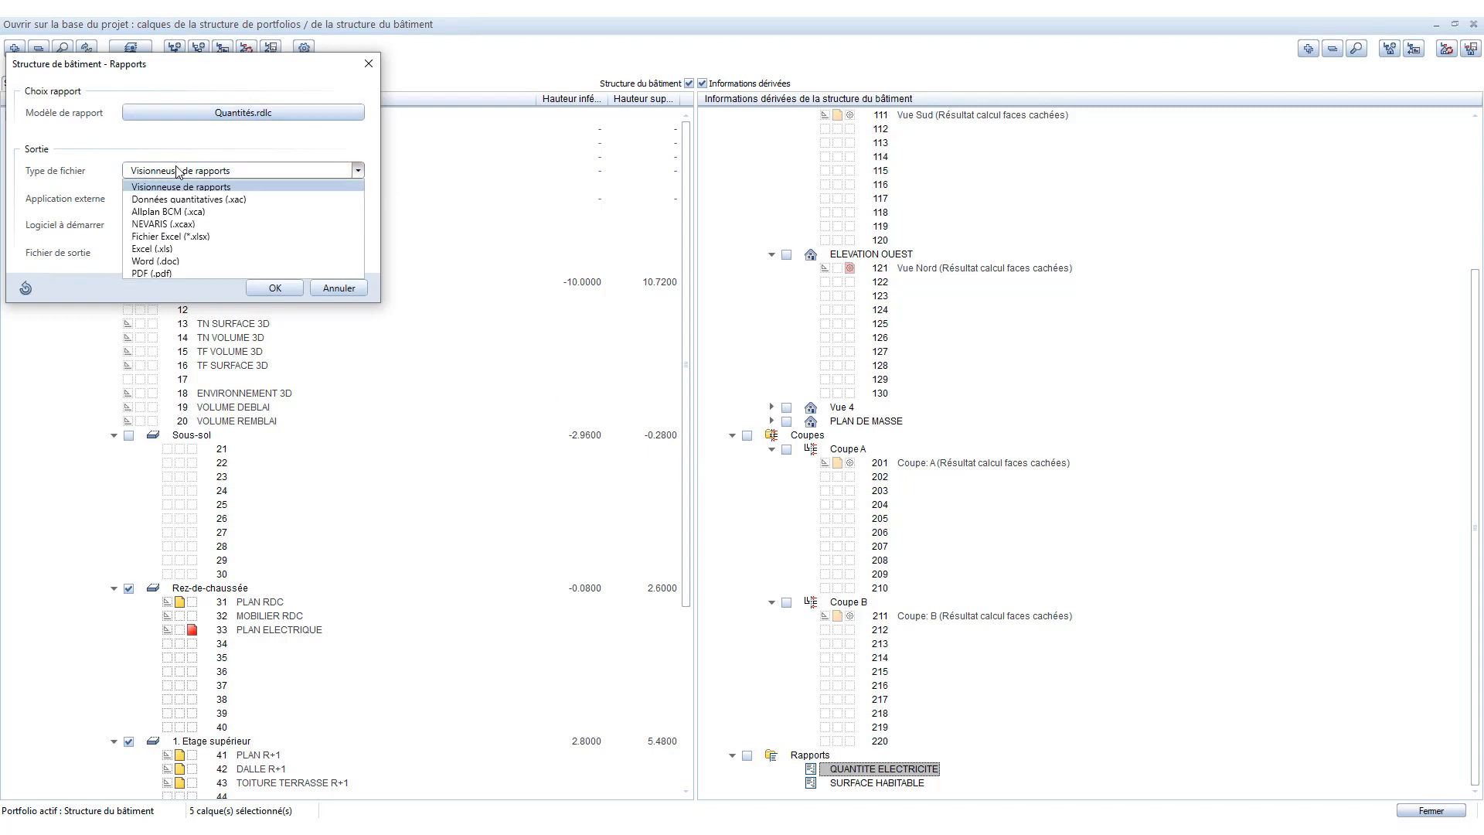
click(176, 272)
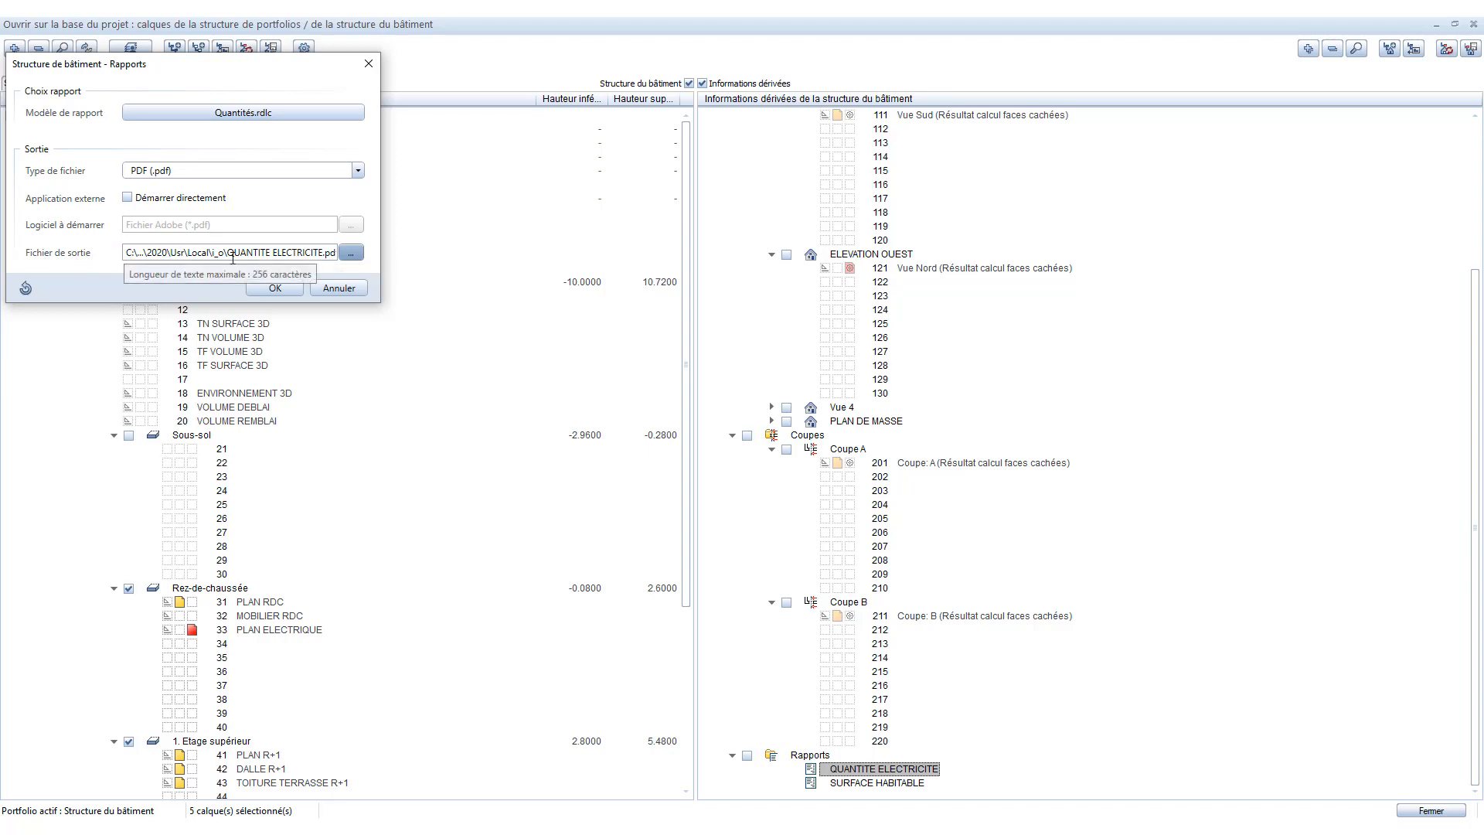
click(350, 252)
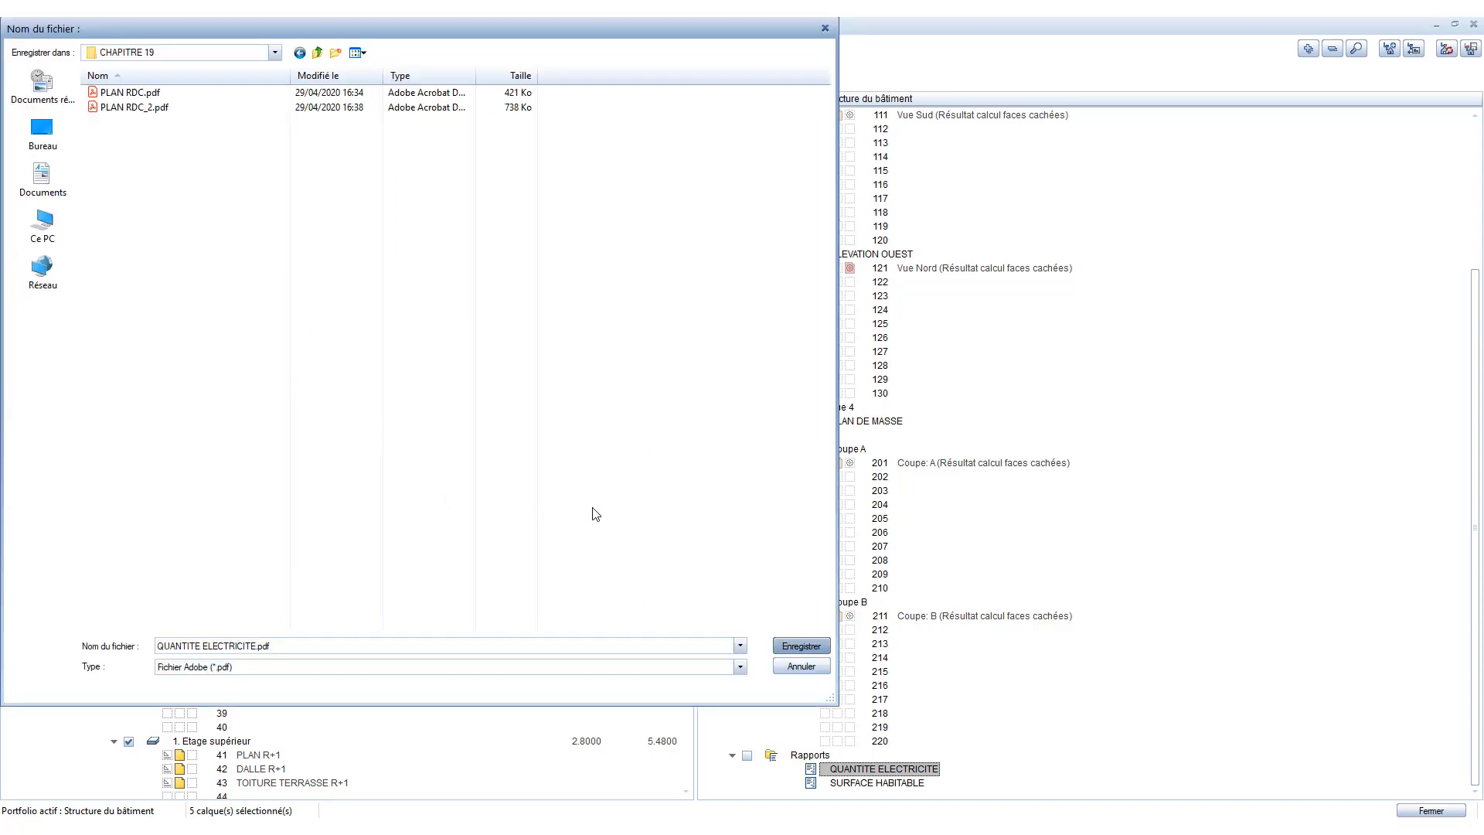
click(798, 667)
click(272, 288)
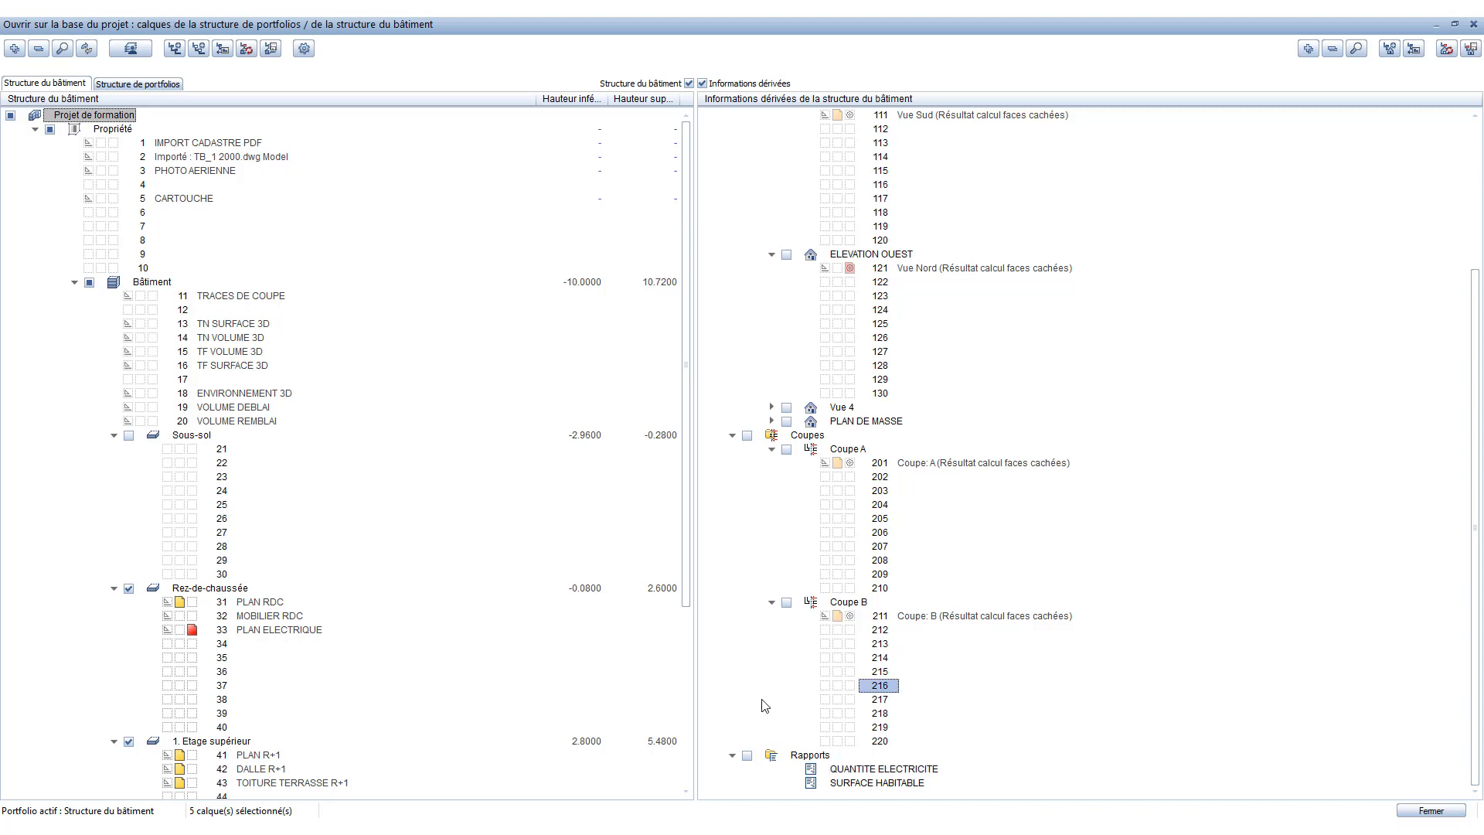
right_click(848, 769)
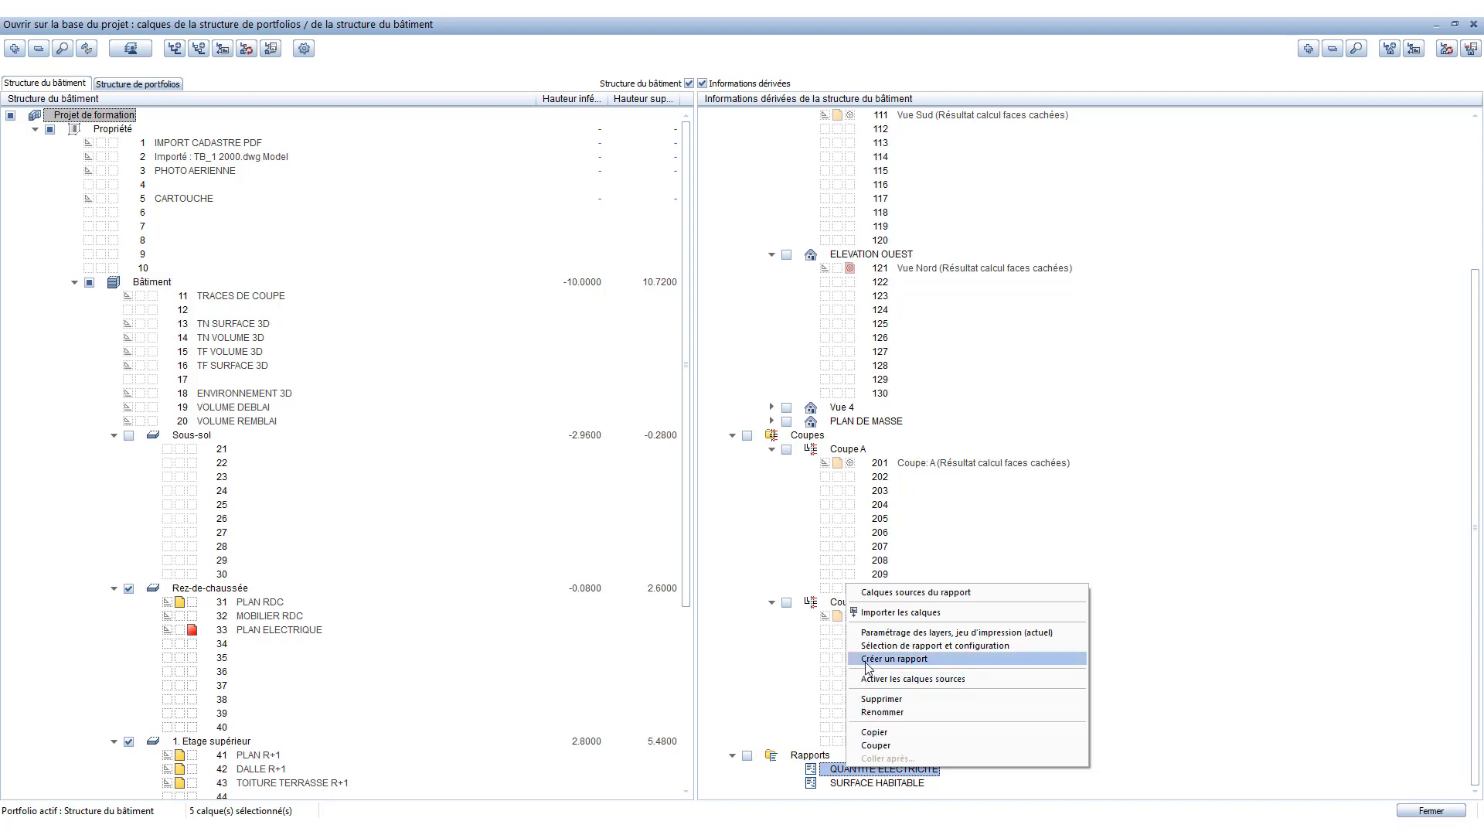
click(1308, 745)
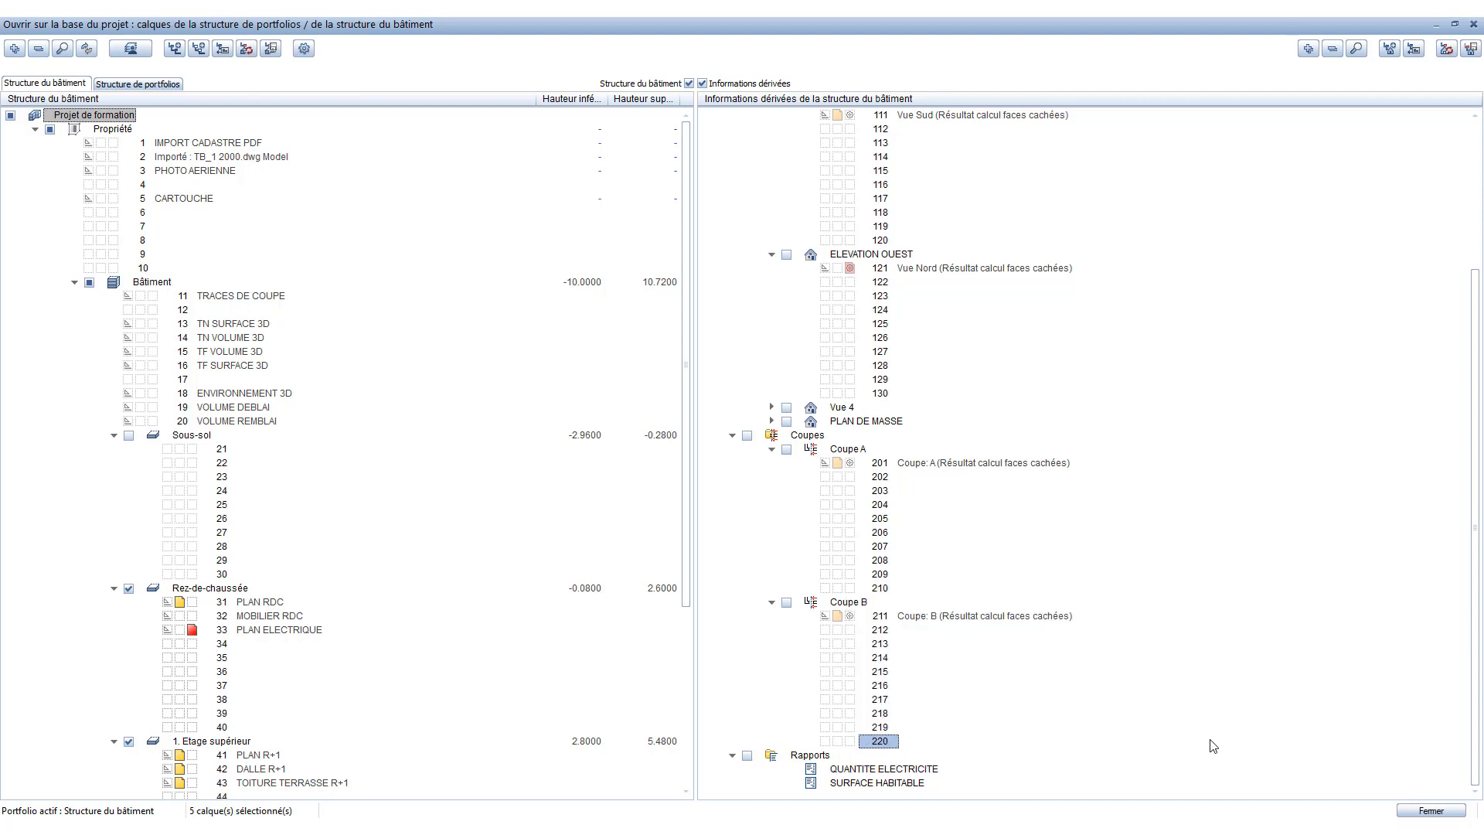
Step: Assign the ground-floor plan and drawing file 41 PLAN R+1 as sources of the SURFACE HABITABLE report
right_click(909, 783)
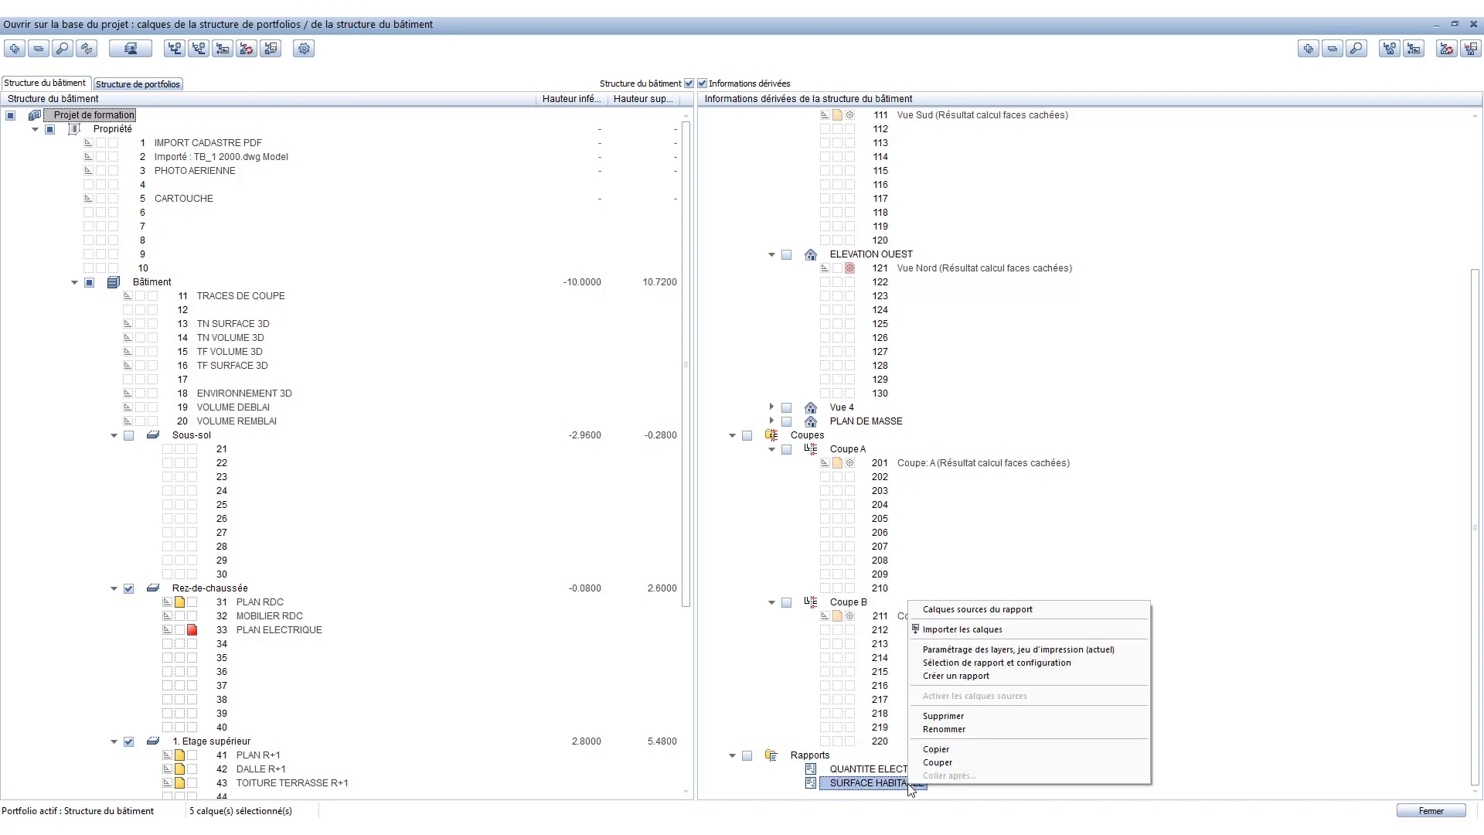
click(1007, 610)
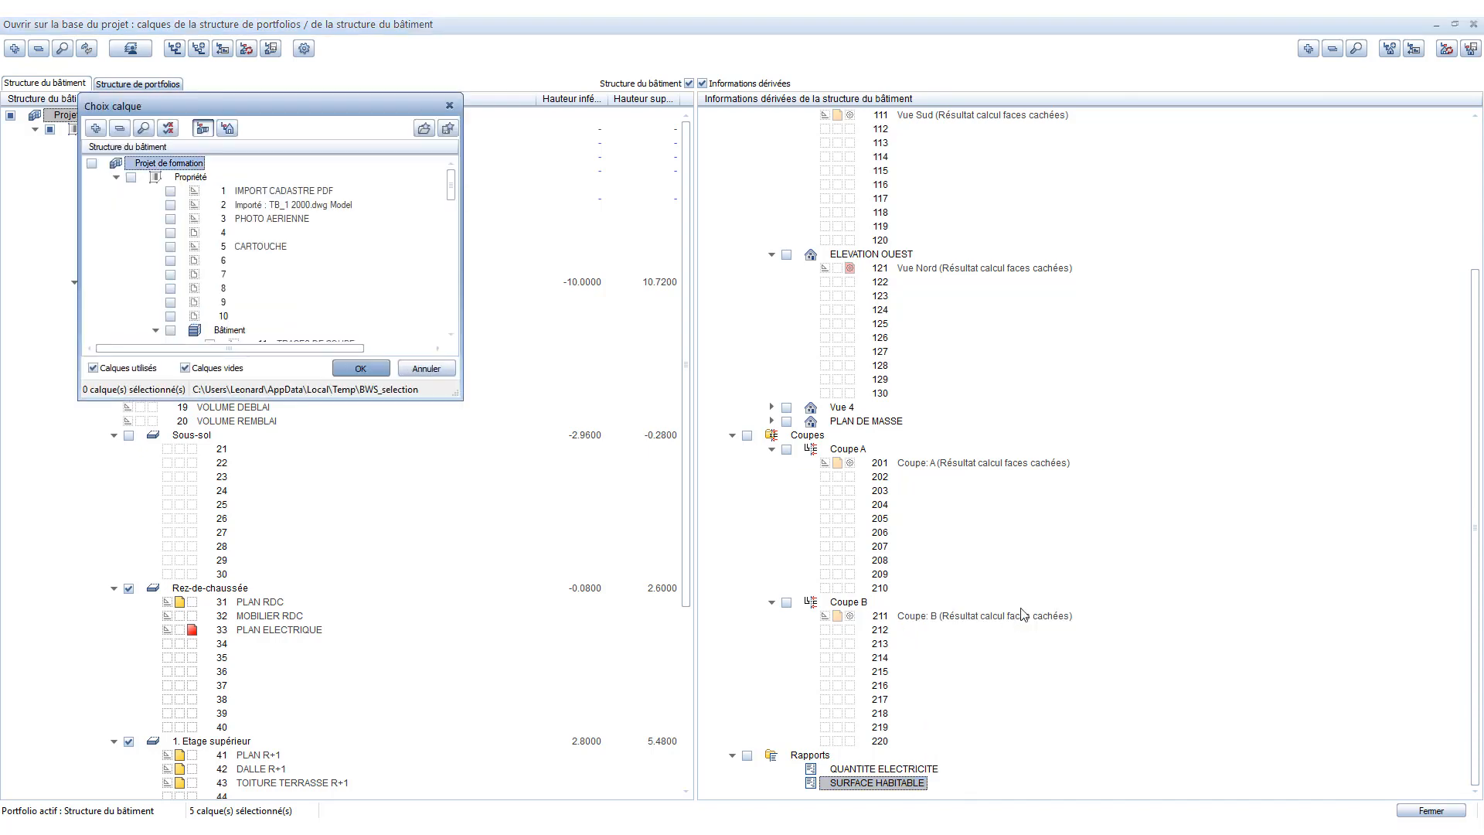
drag(452, 189, 441, 283)
click(249, 274)
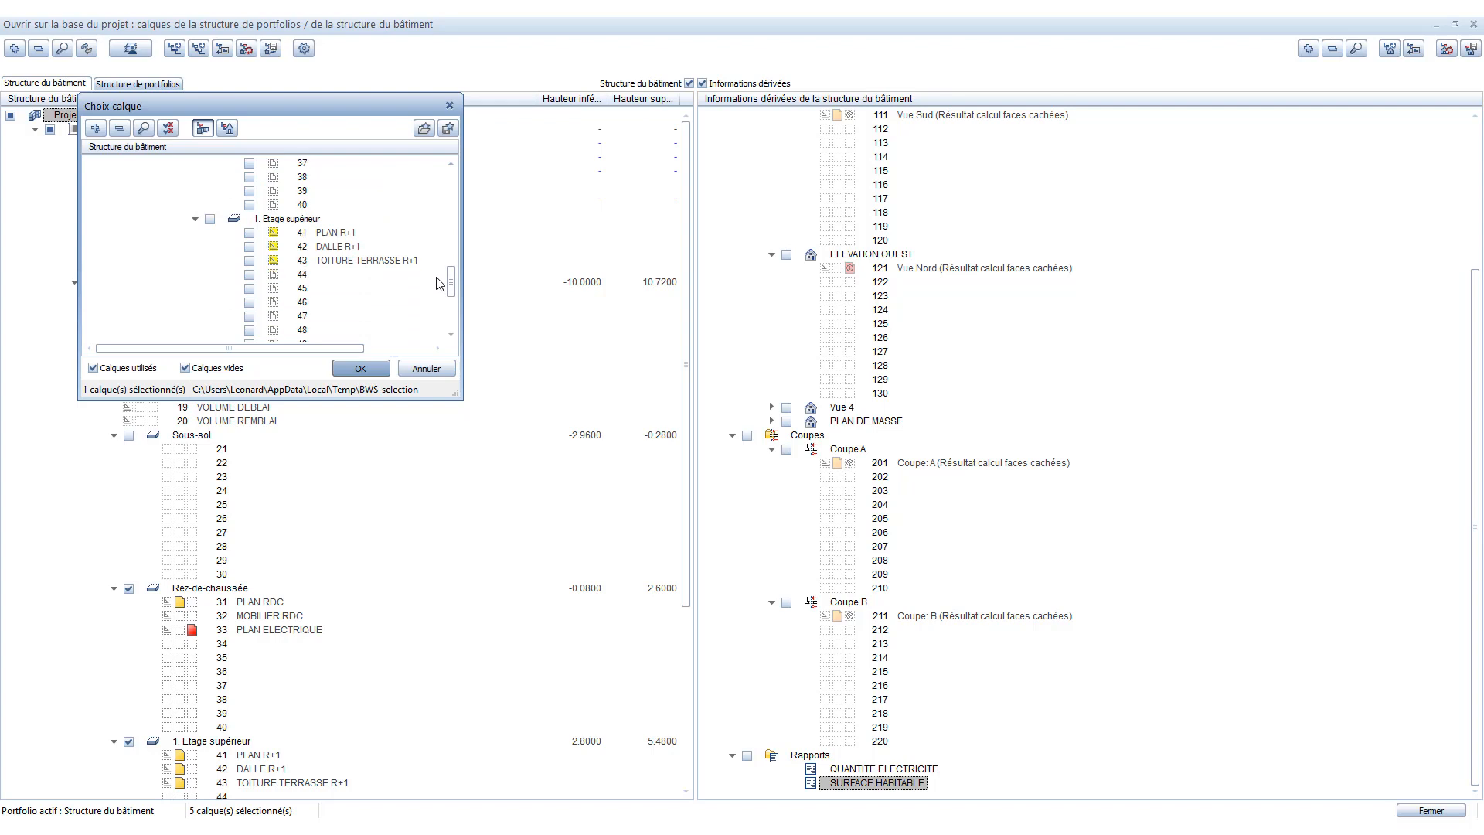
click(249, 233)
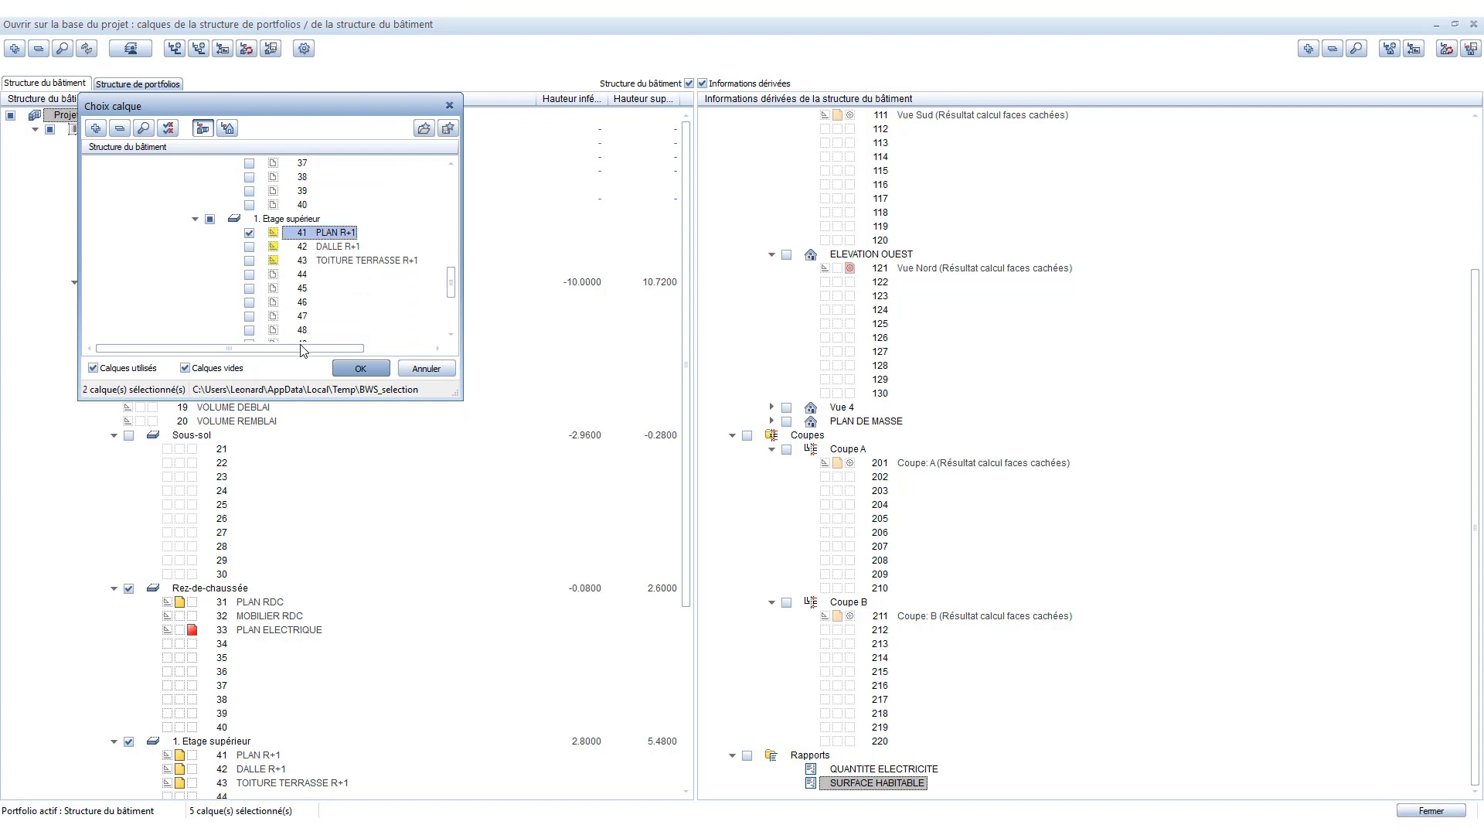
click(378, 369)
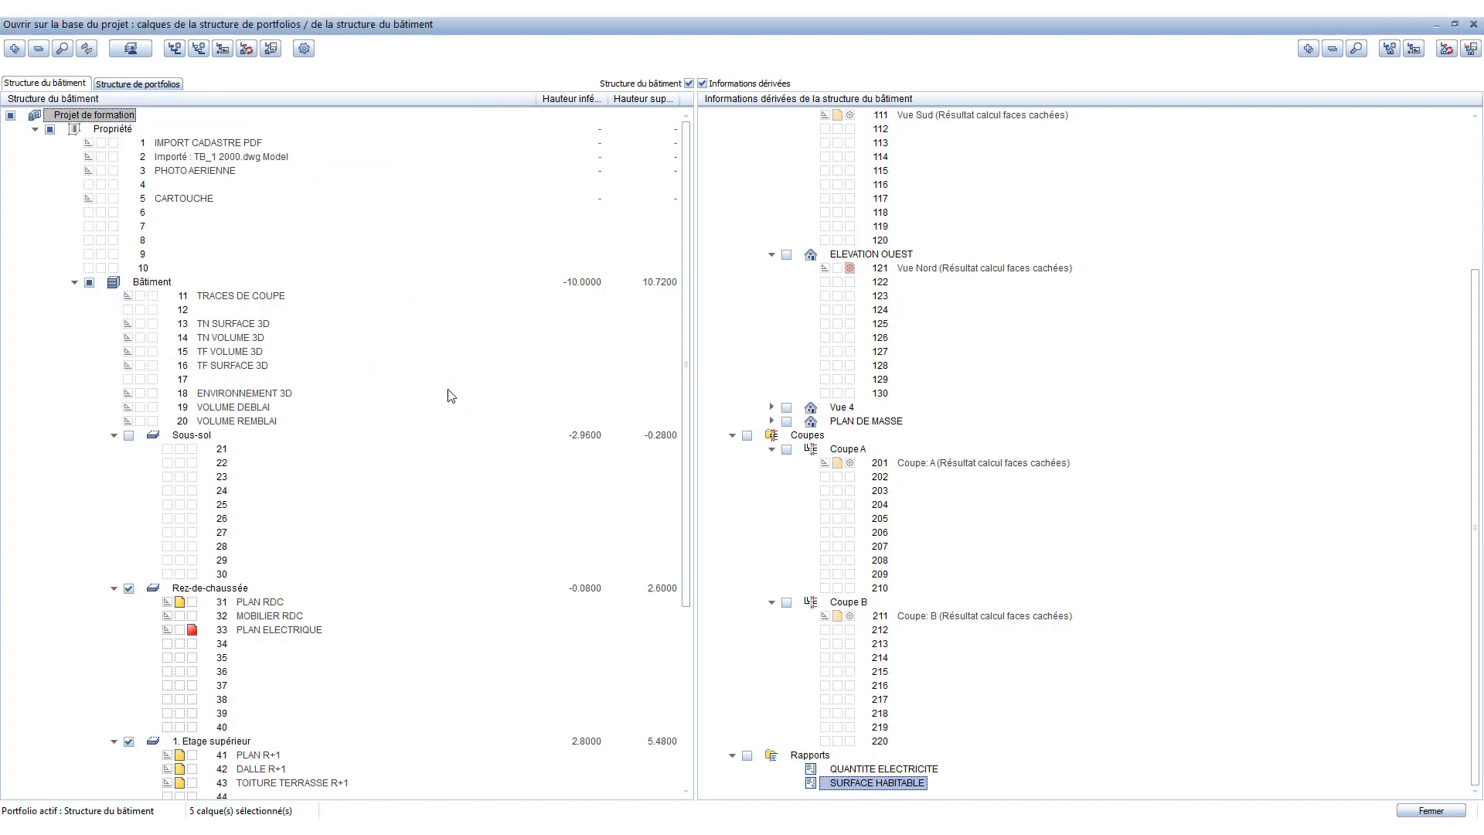
Step: For the SURFACE HABITABLE report, select the template Pièces_géométrie.rdlc from the Pièces folder under Pièces, surfaces, étages
right_click(856, 787)
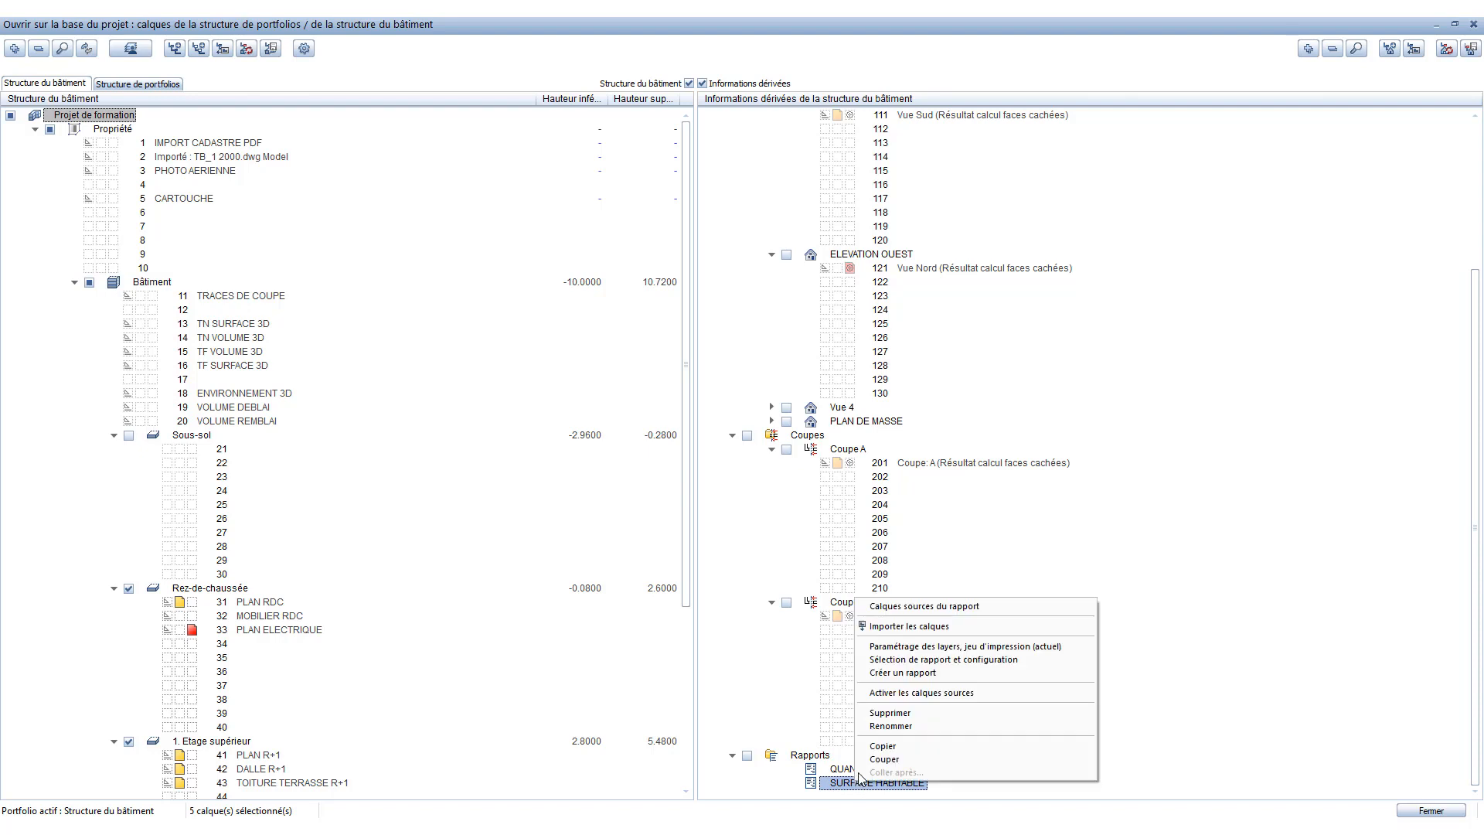
click(896, 659)
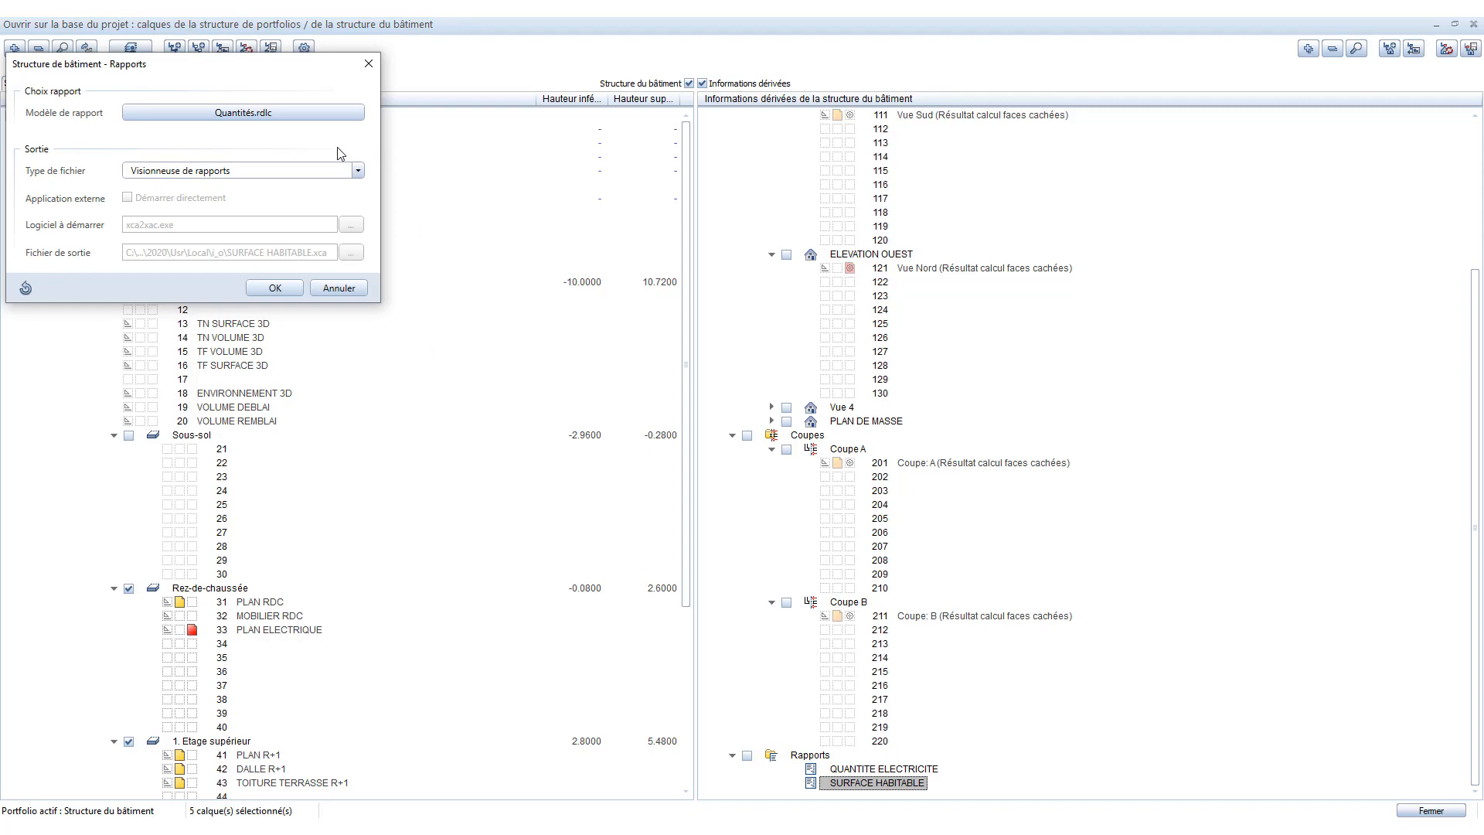
click(255, 114)
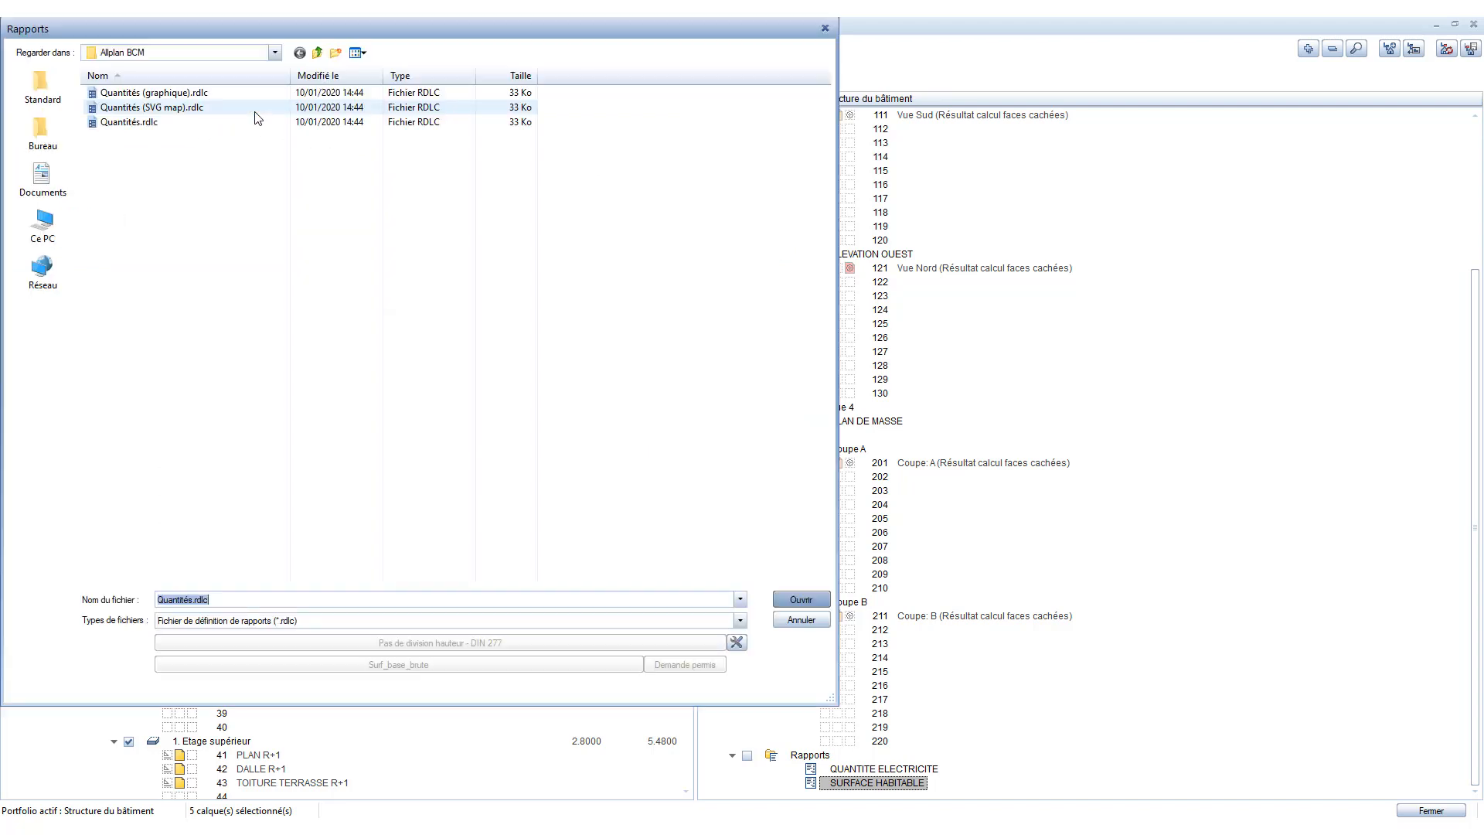
click(274, 52)
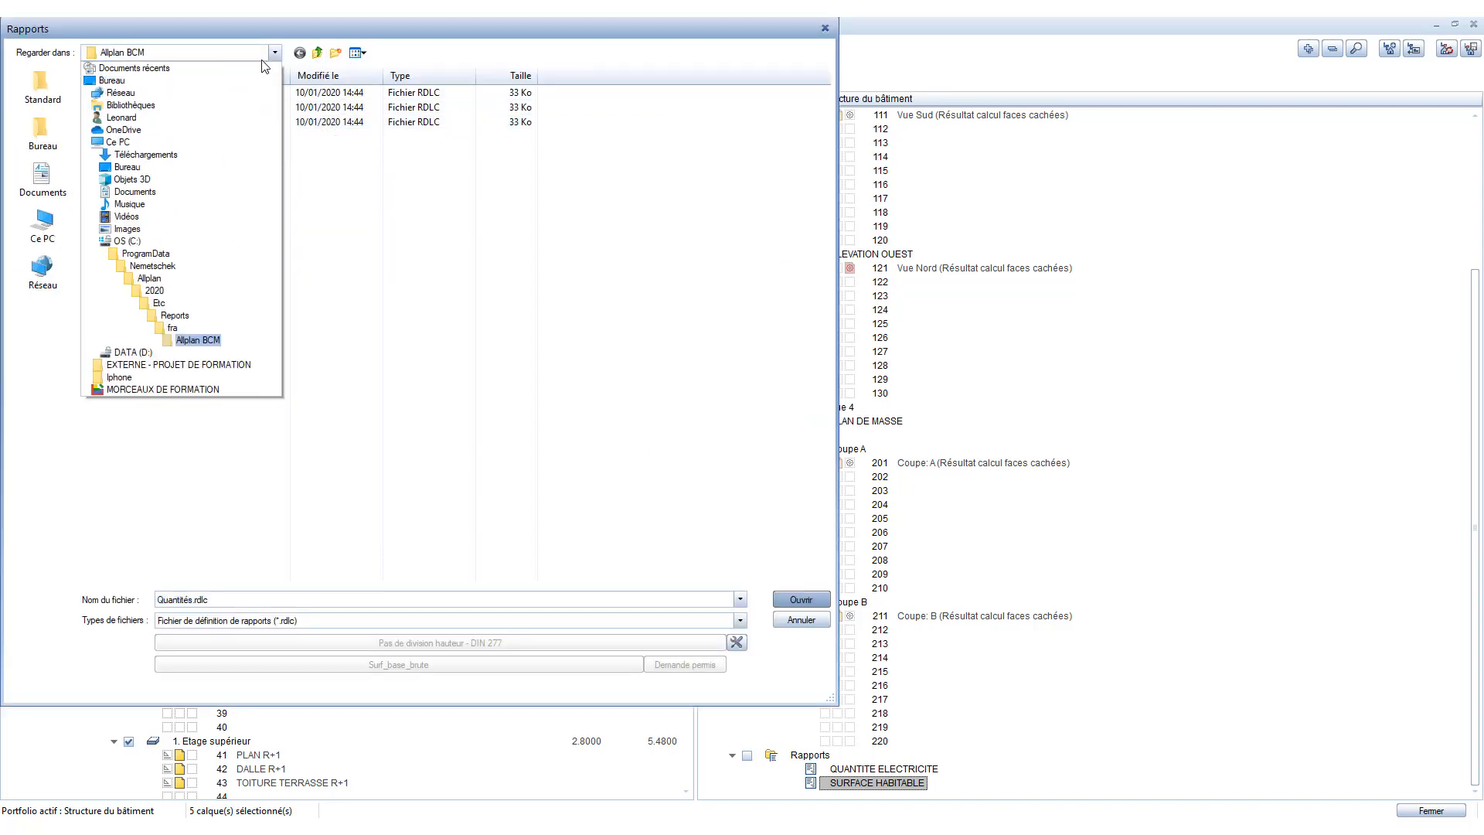
click(176, 331)
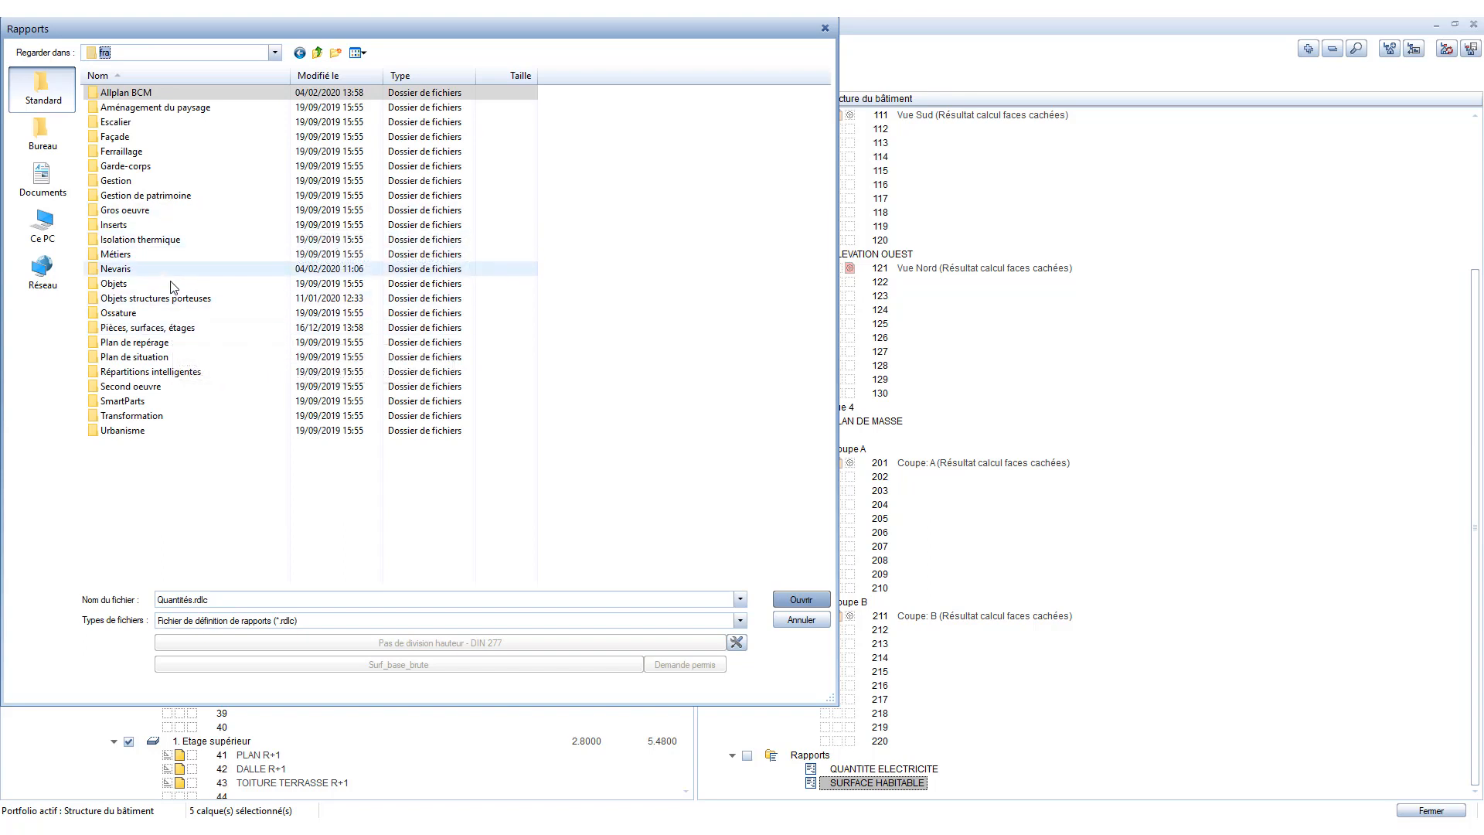
double_click(162, 330)
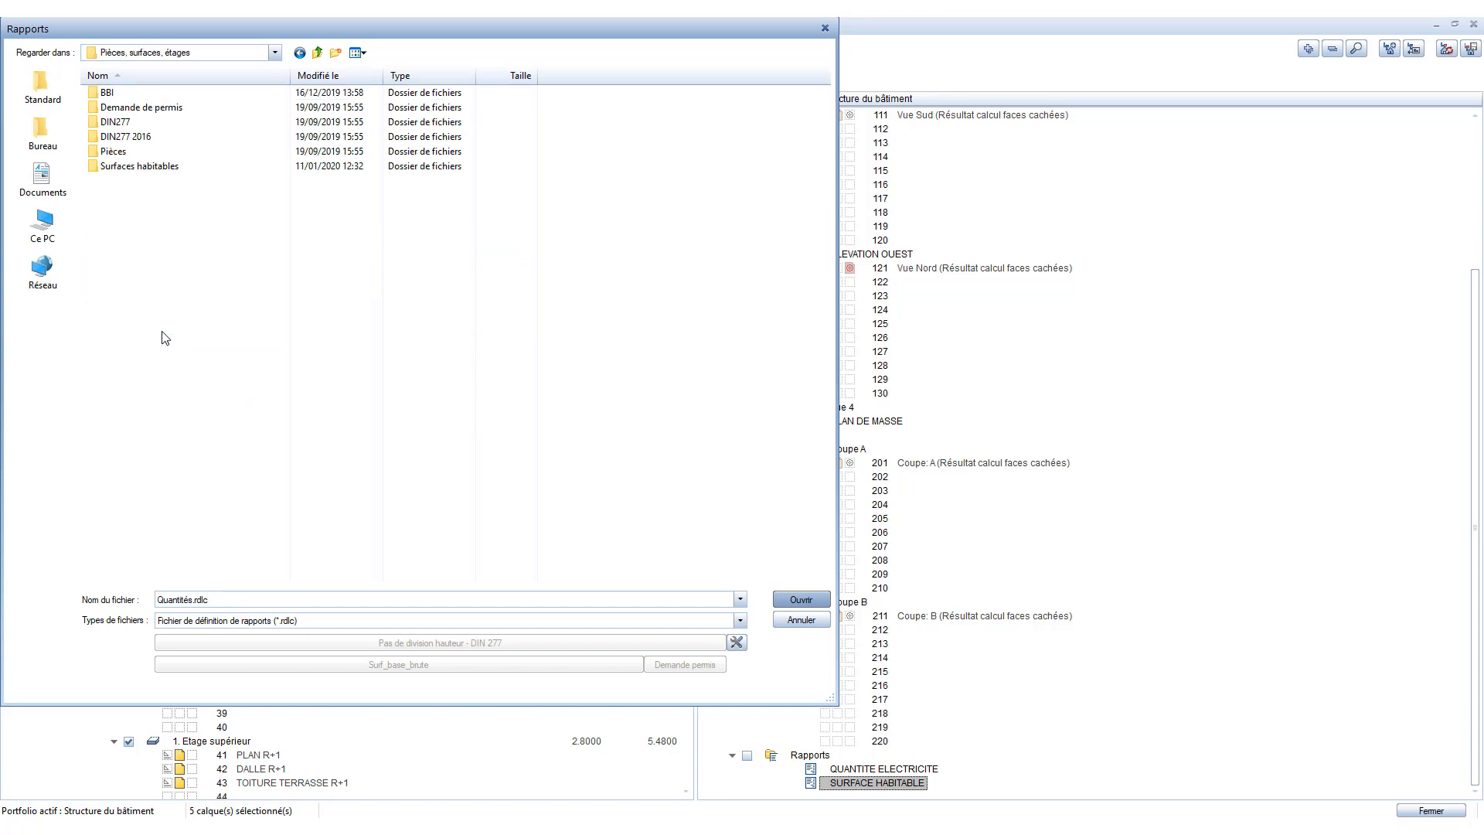
double_click(116, 151)
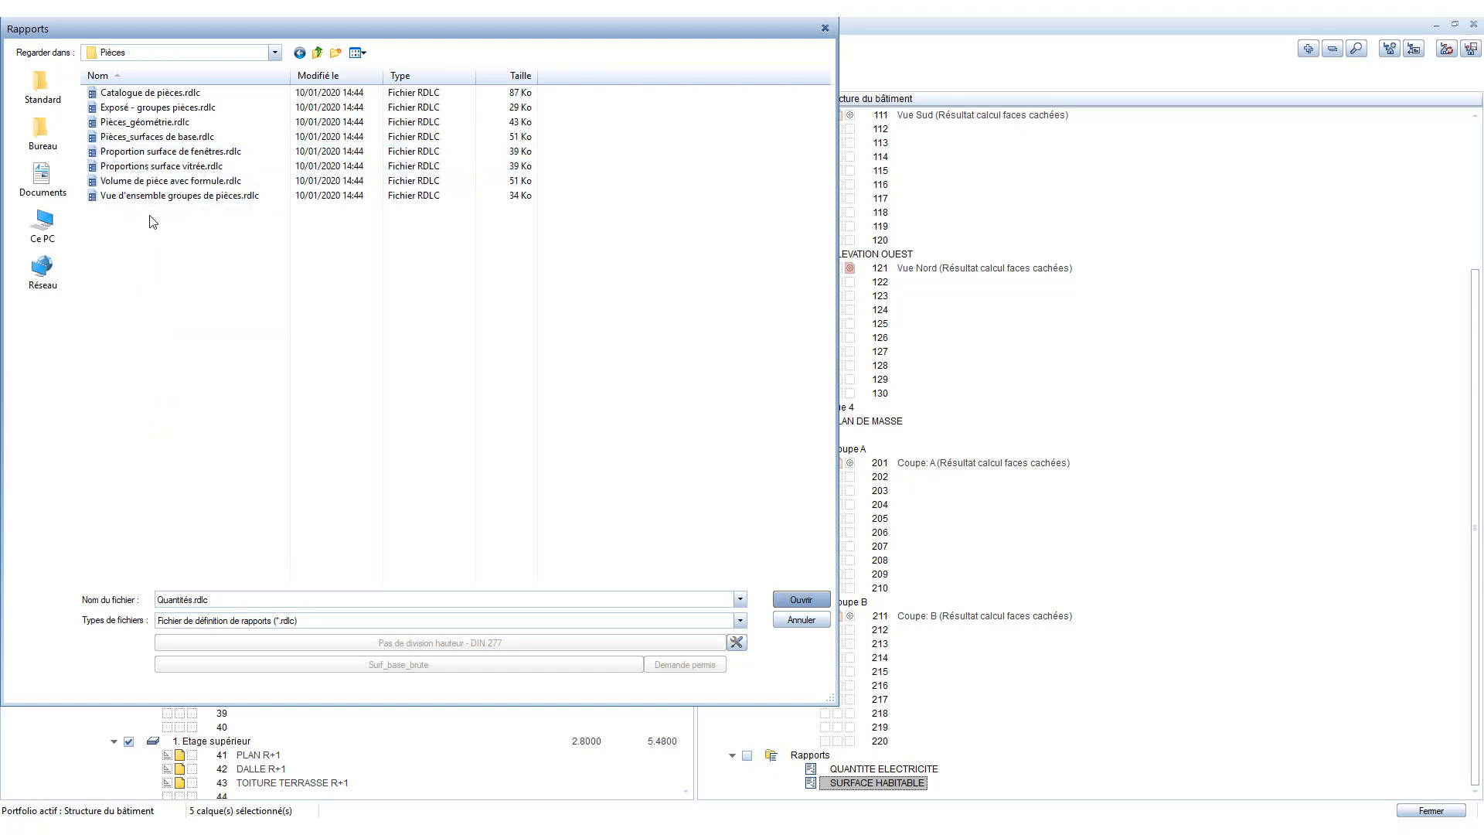
click(155, 122)
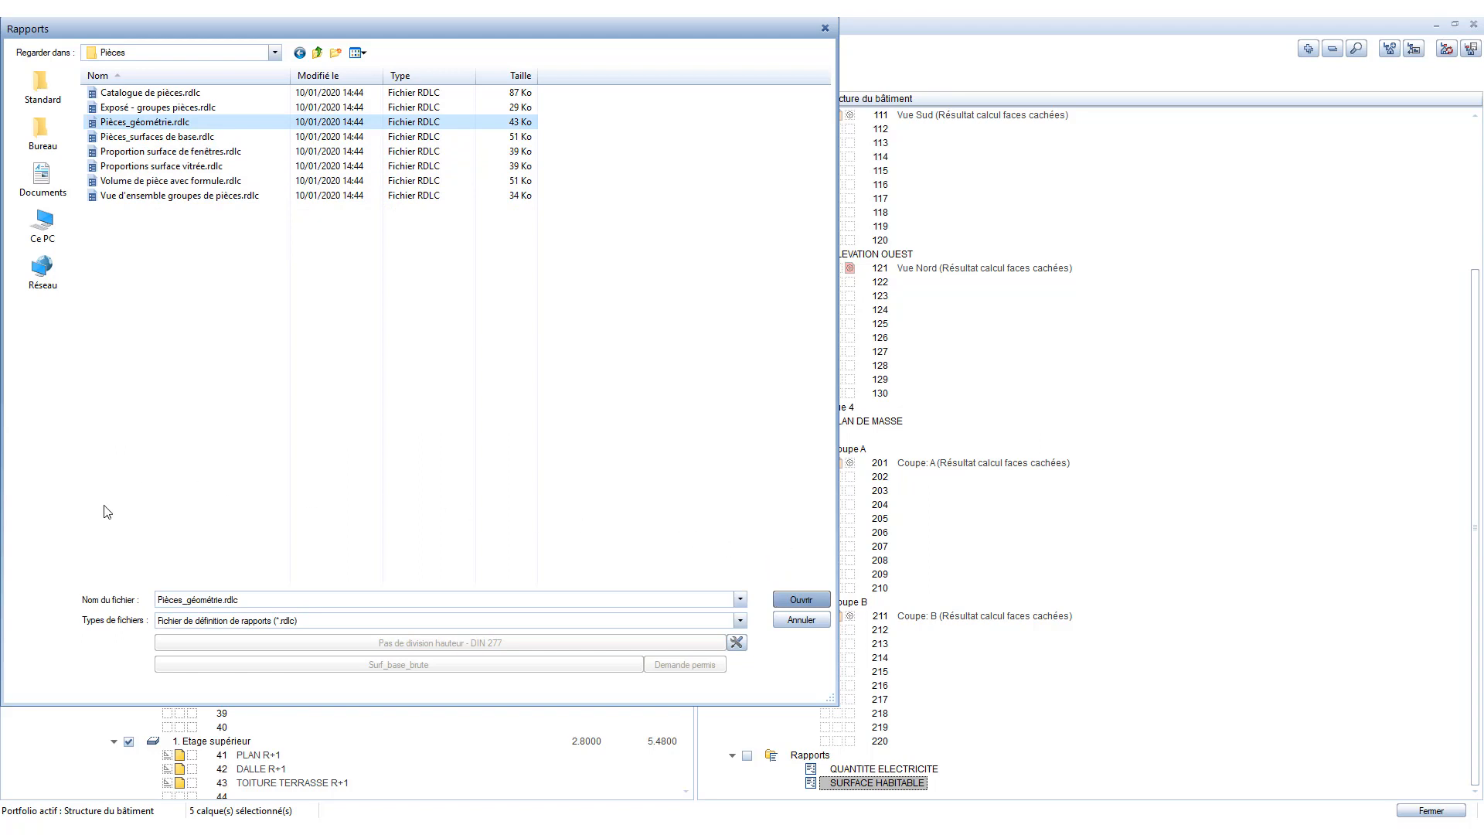
Step: Set the decimals for sub-surfaces and for their results to 2 in the report options, and load the selected template
click(736, 650)
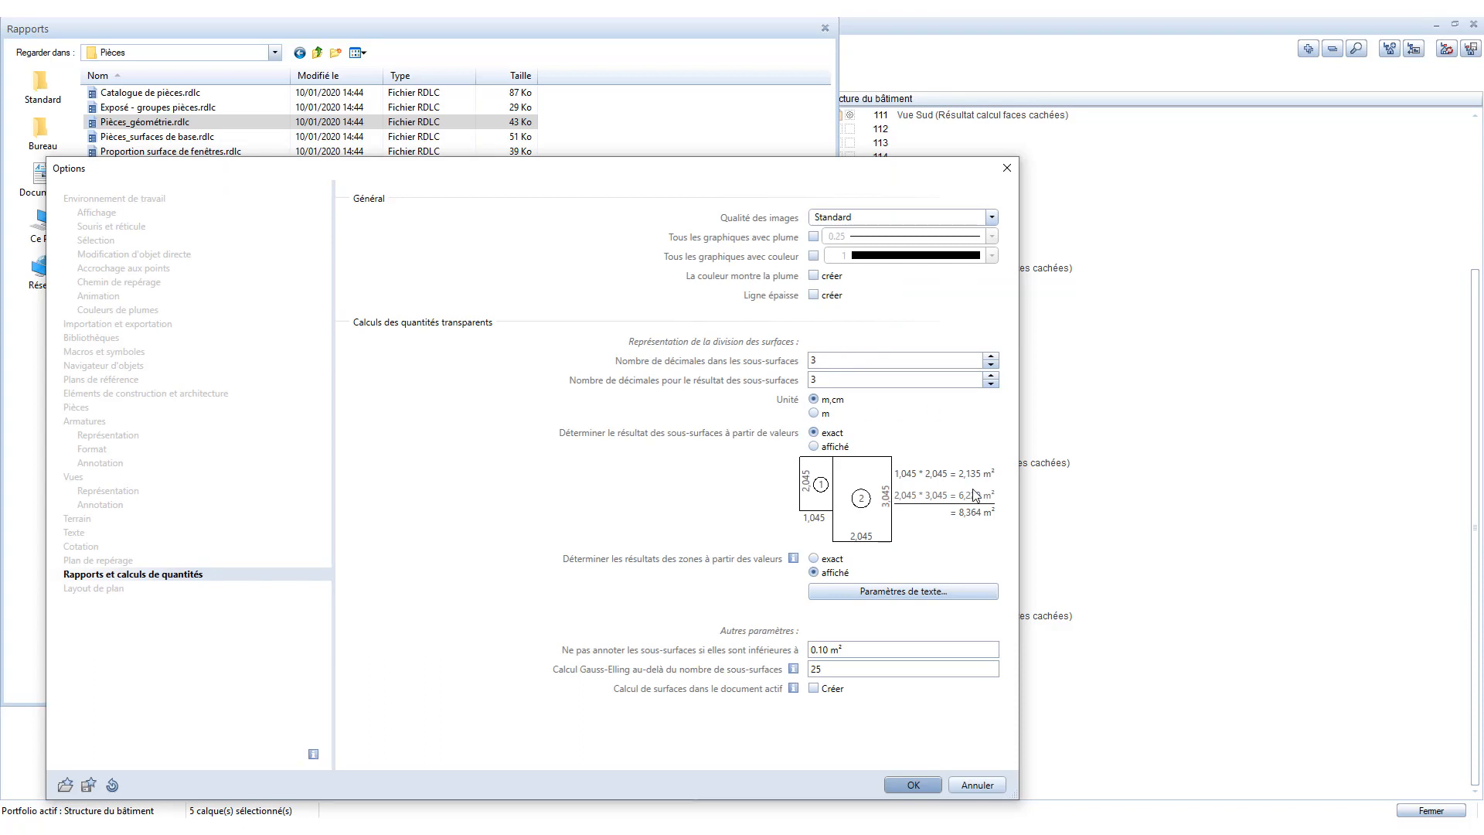
click(991, 357)
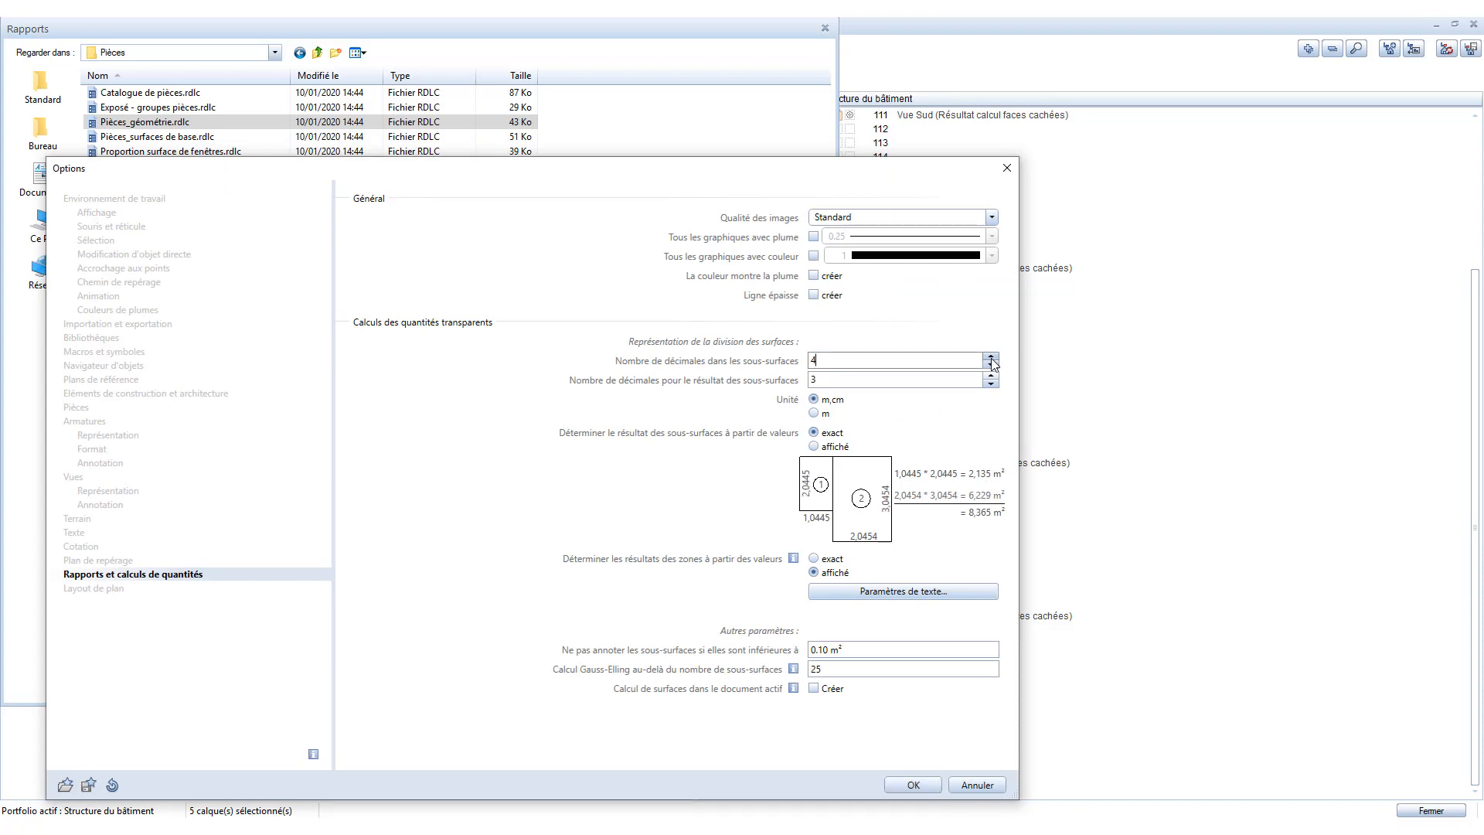
click(990, 364)
click(991, 364)
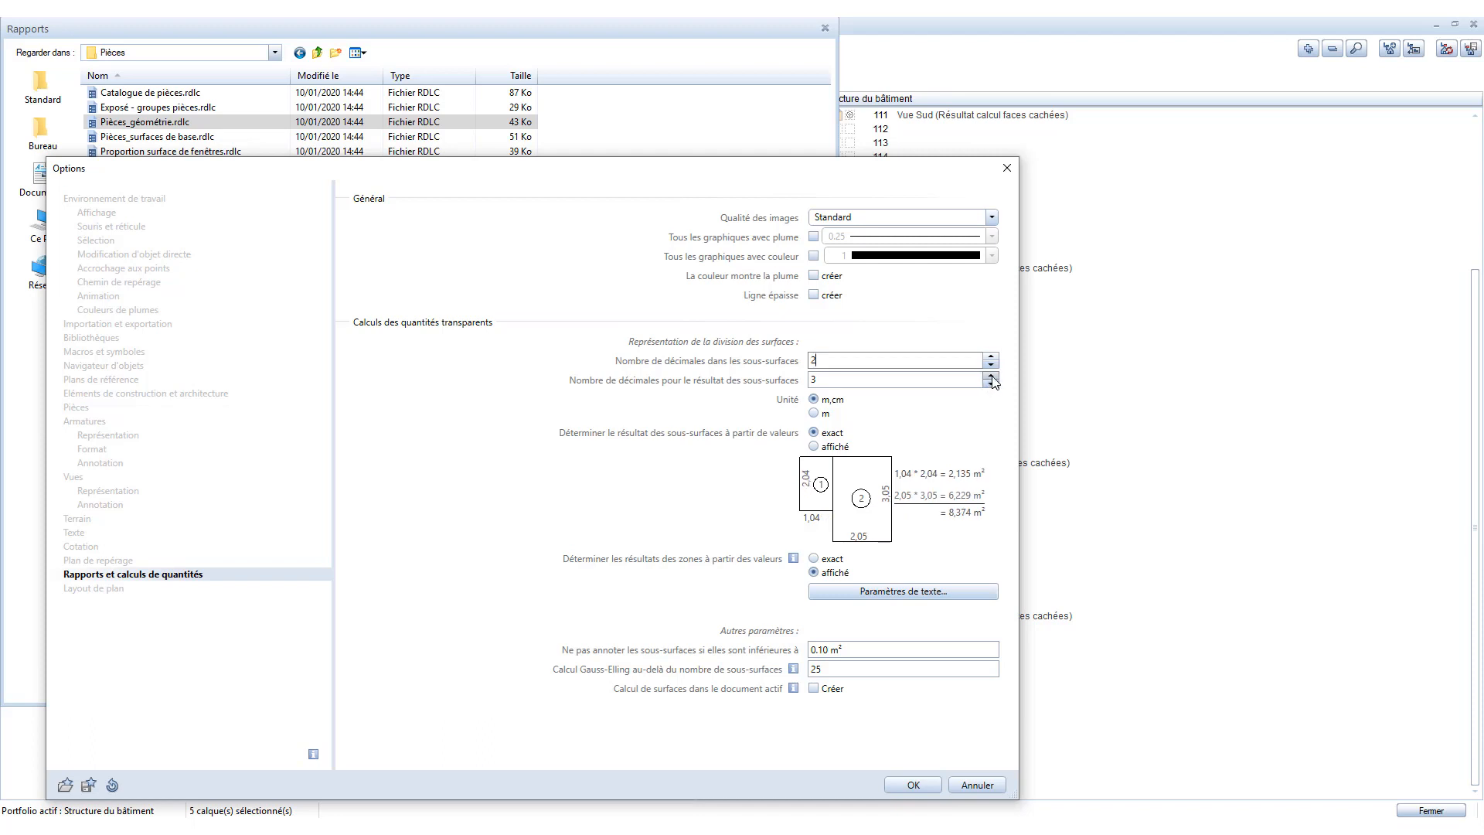
click(991, 384)
click(911, 785)
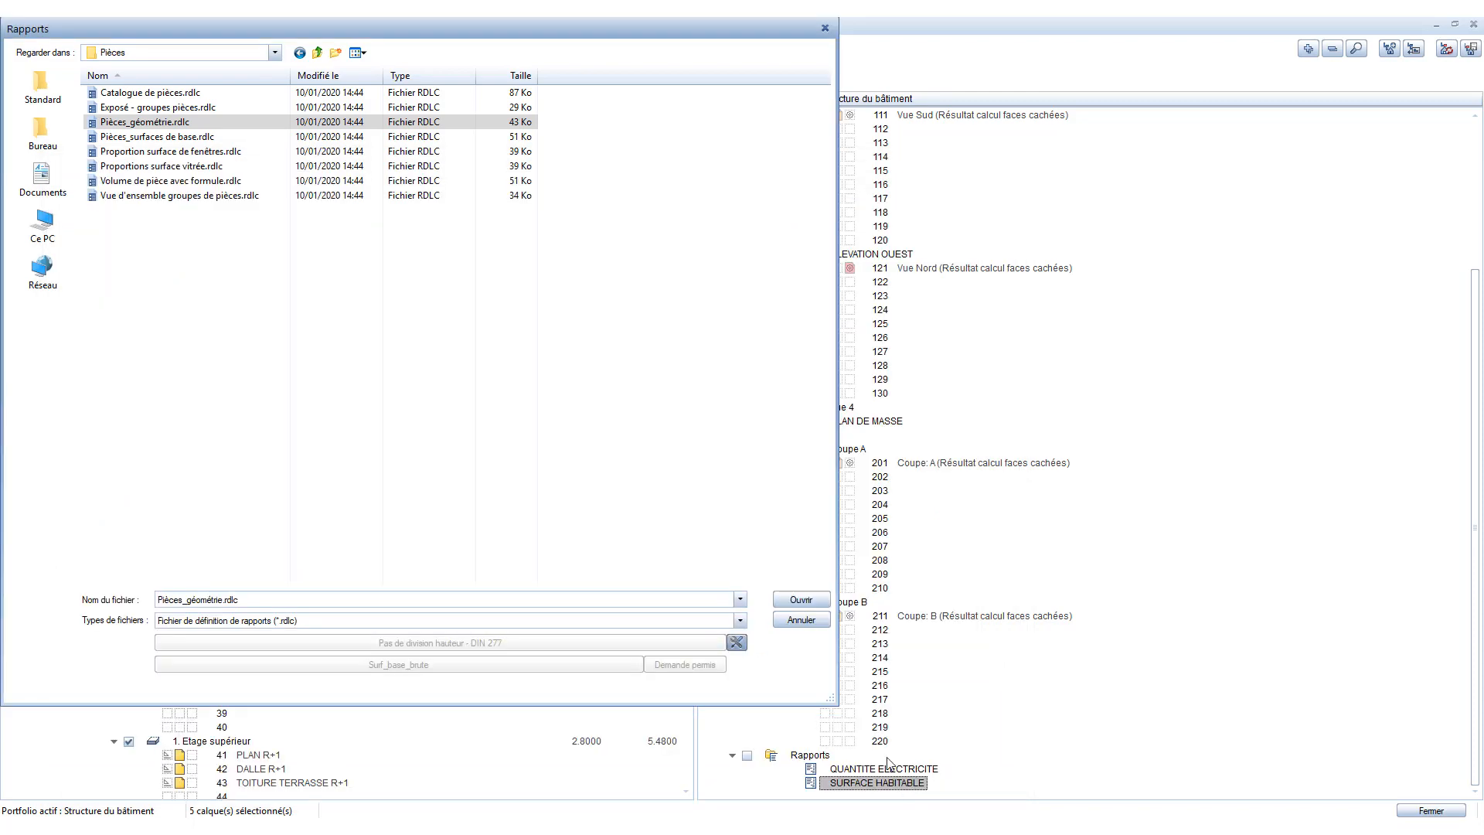
click(794, 603)
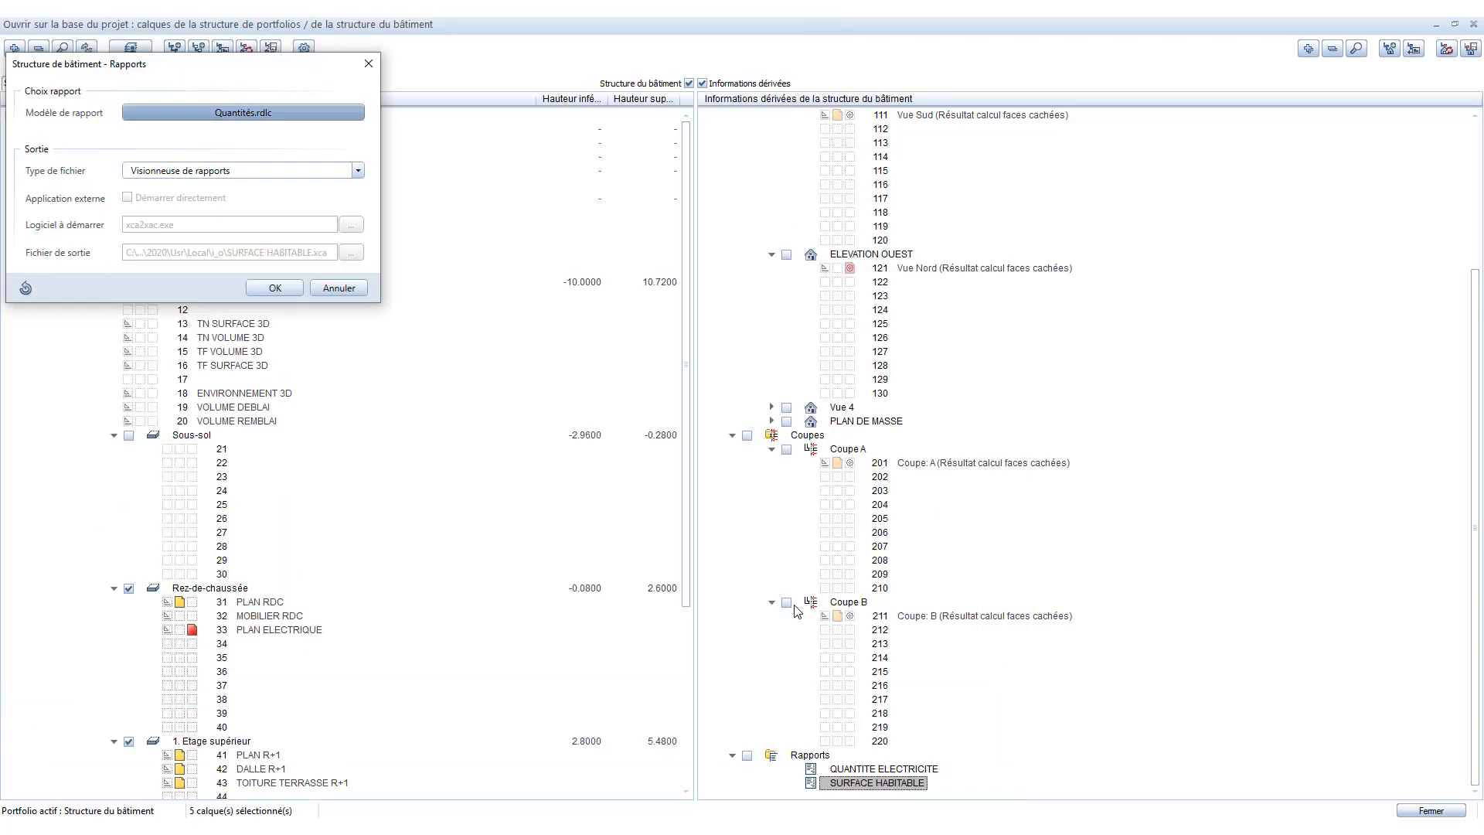
Step: Set the SURFACE HABITABLE report's output to PDF, saved as SURFACE HABITABLE.pdf in the CHAPITRE 19 folder
click(279, 175)
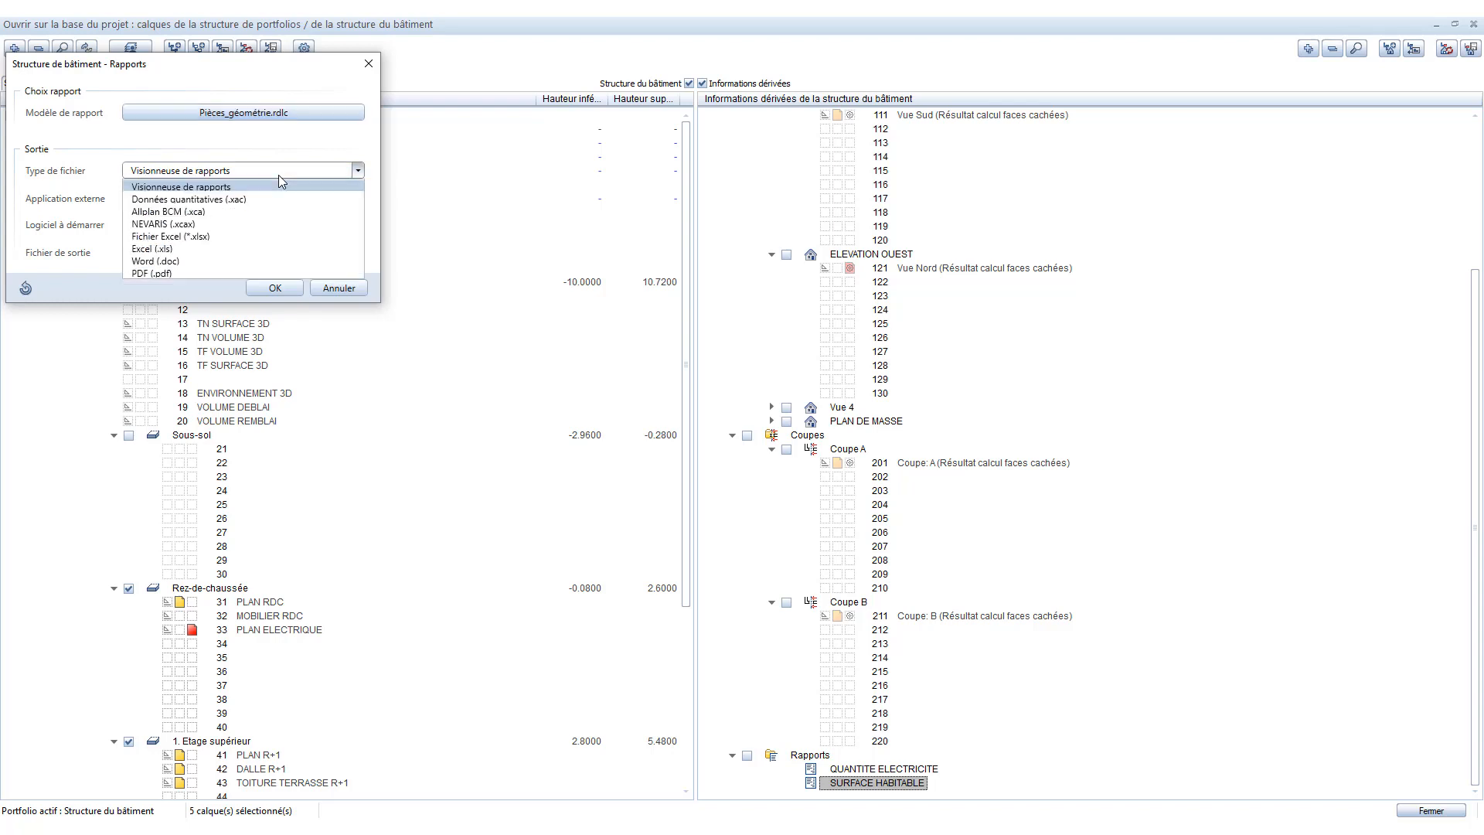
click(222, 272)
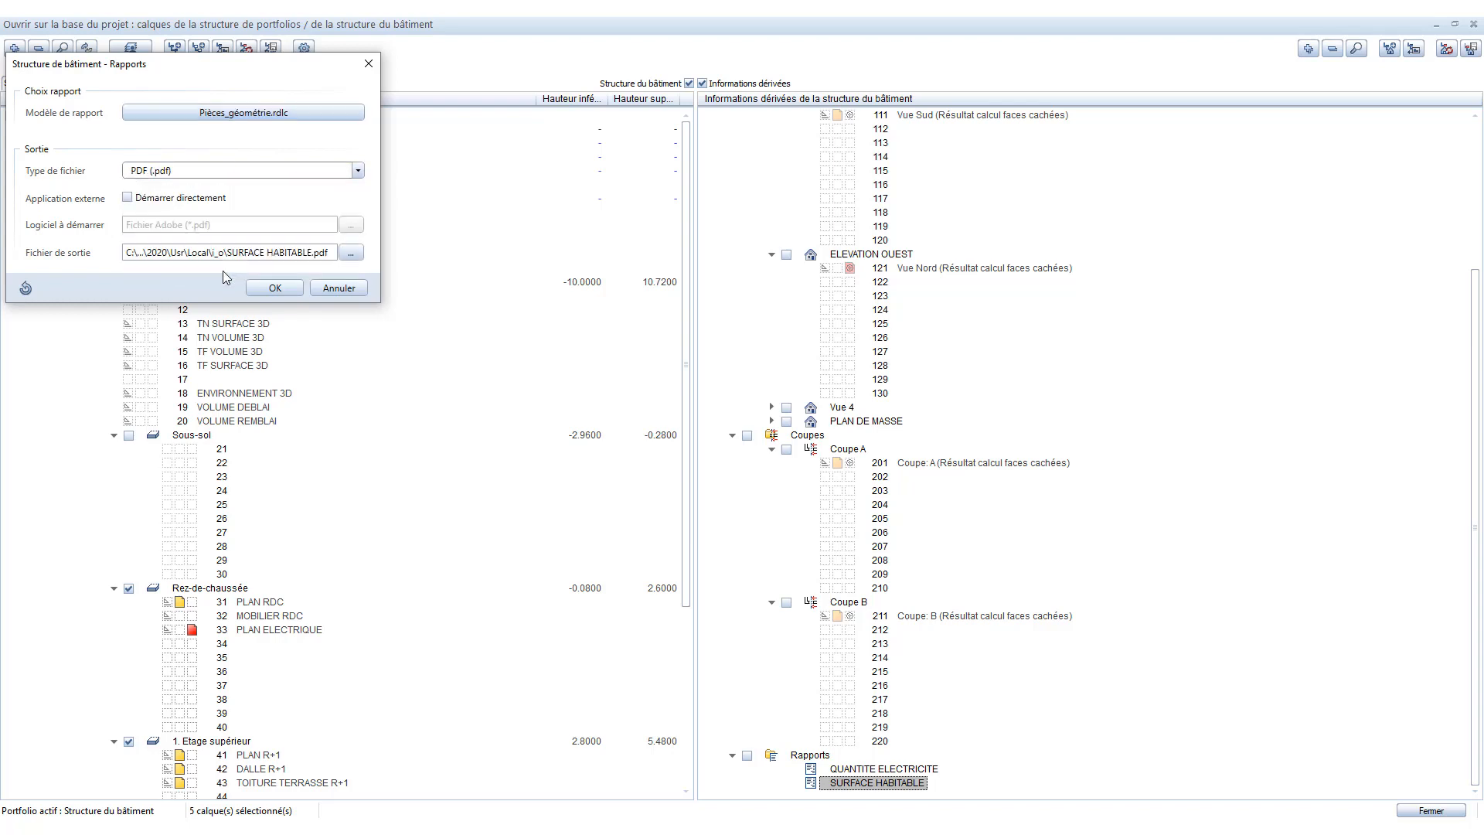
click(351, 252)
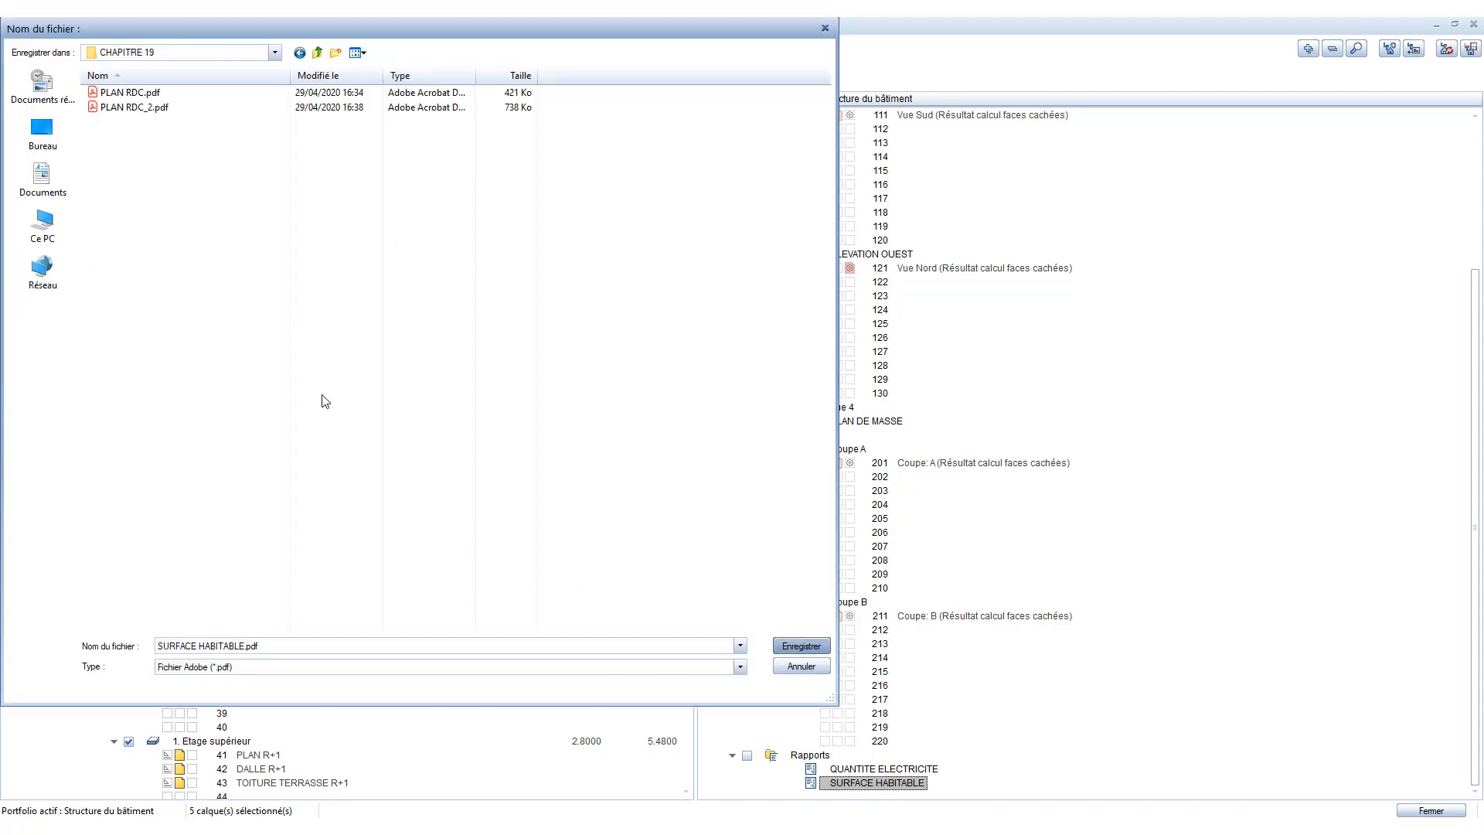
click(801, 647)
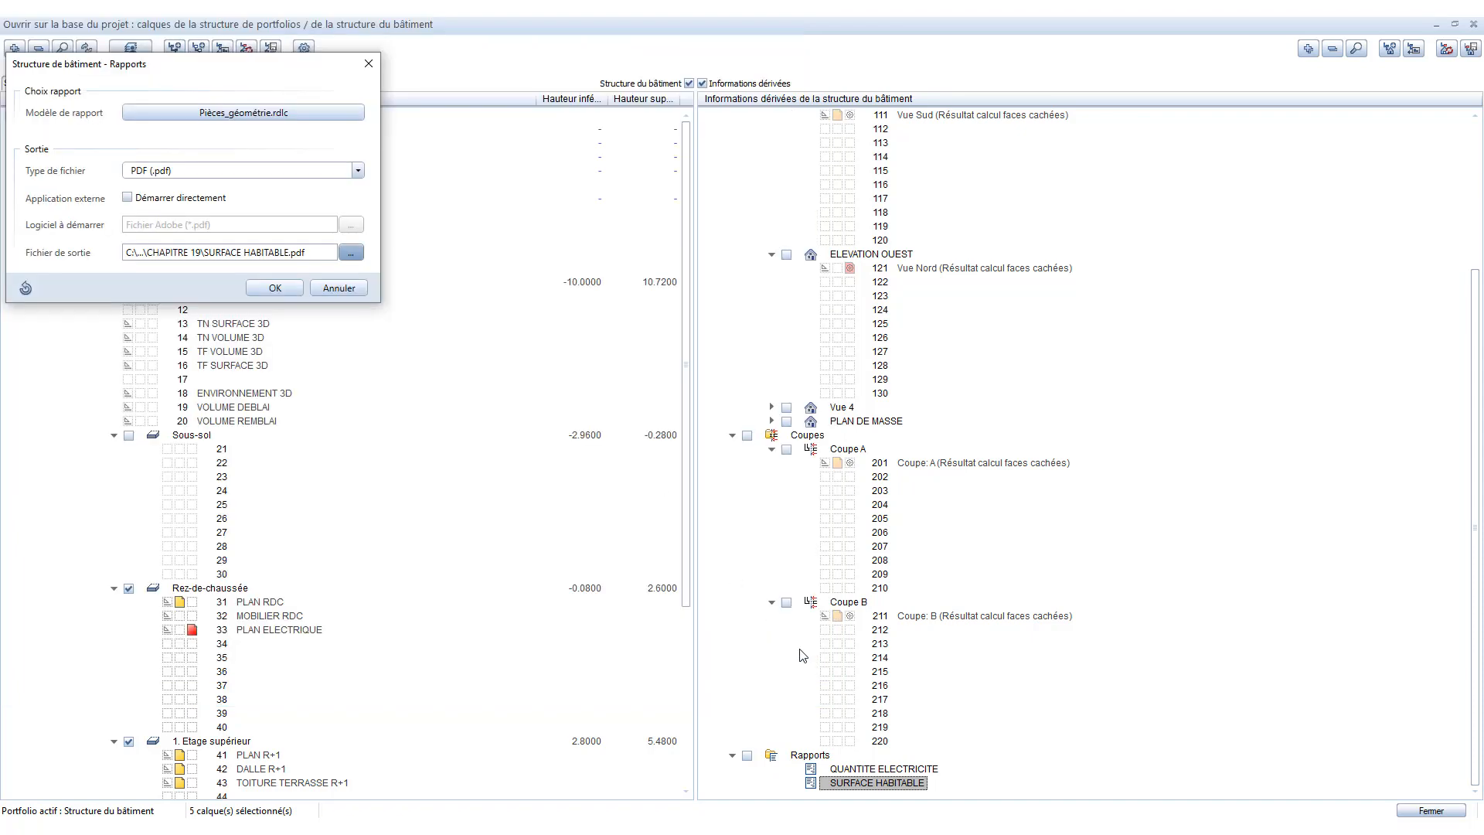
click(275, 291)
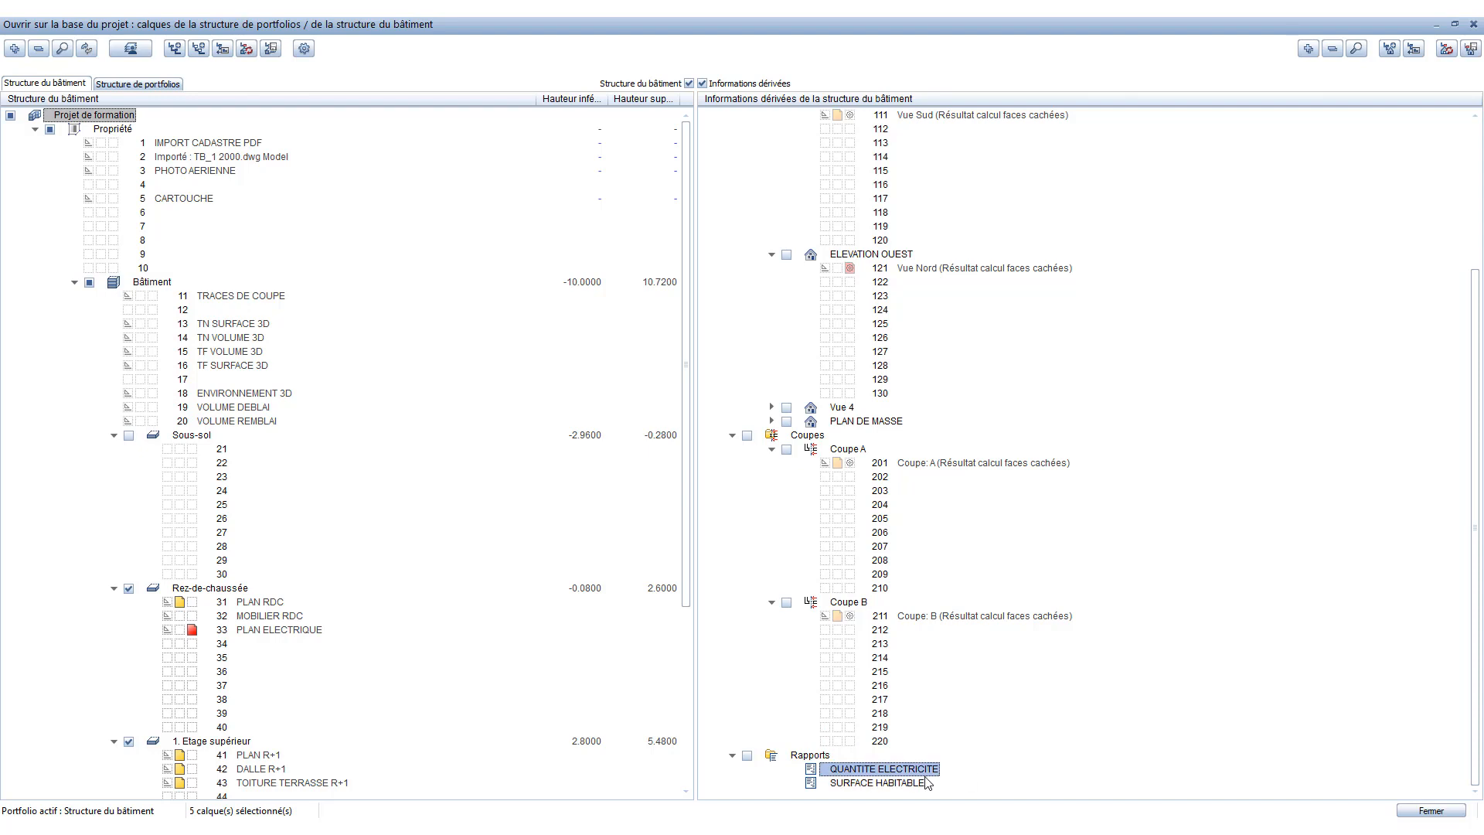
right_click(878, 771)
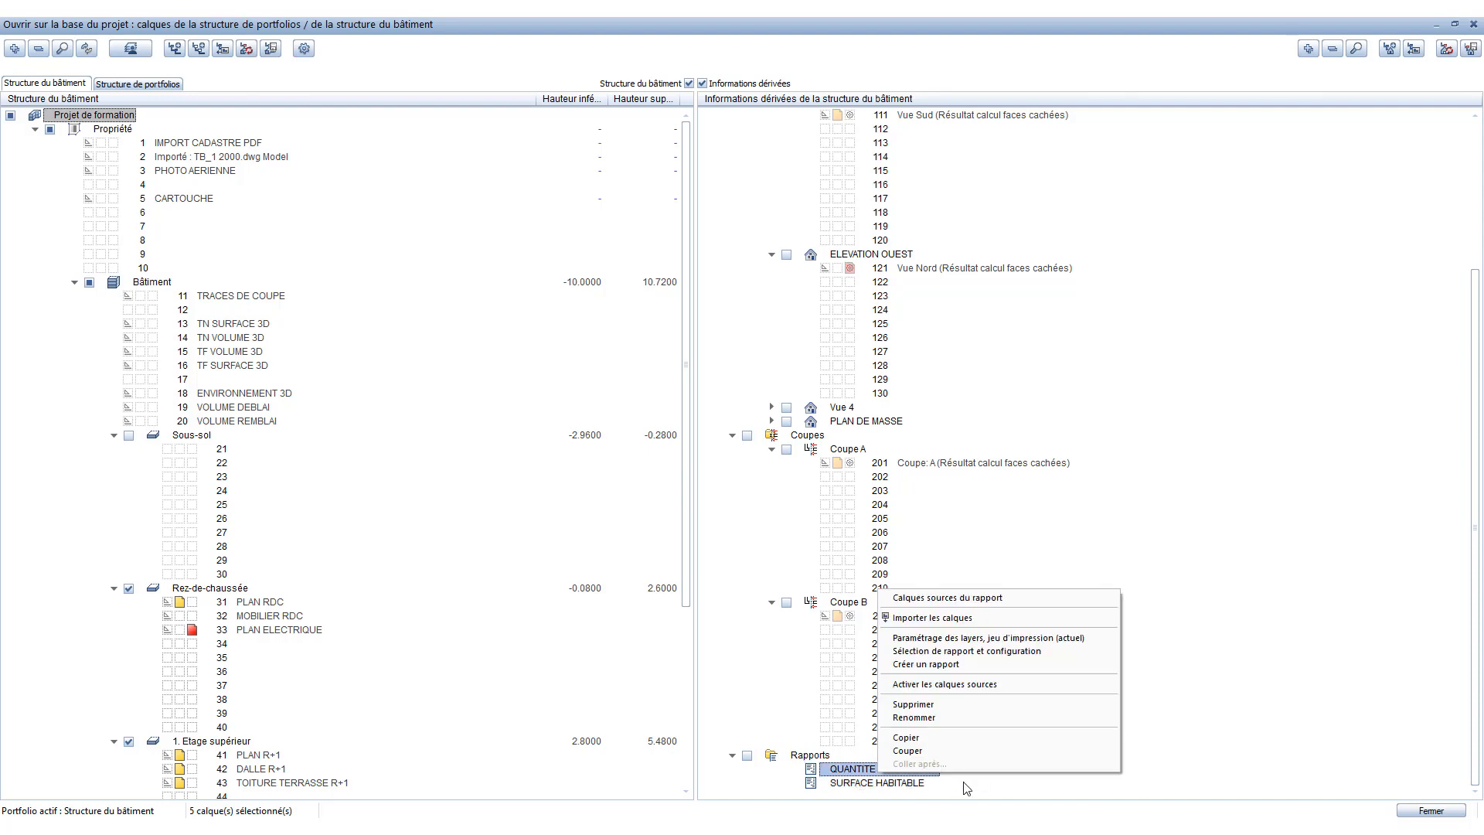
click(908, 783)
right_click(908, 784)
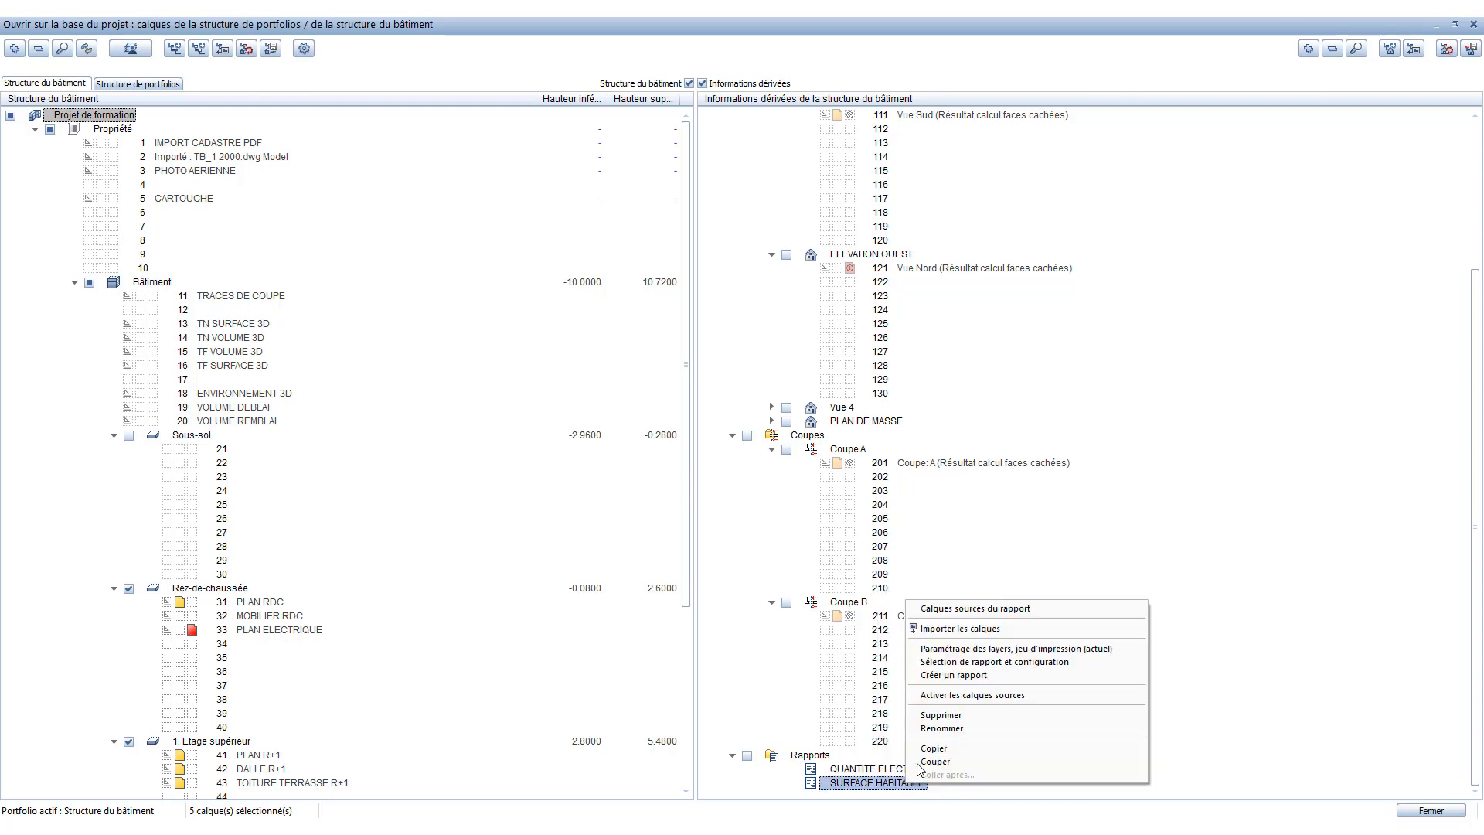
click(1032, 804)
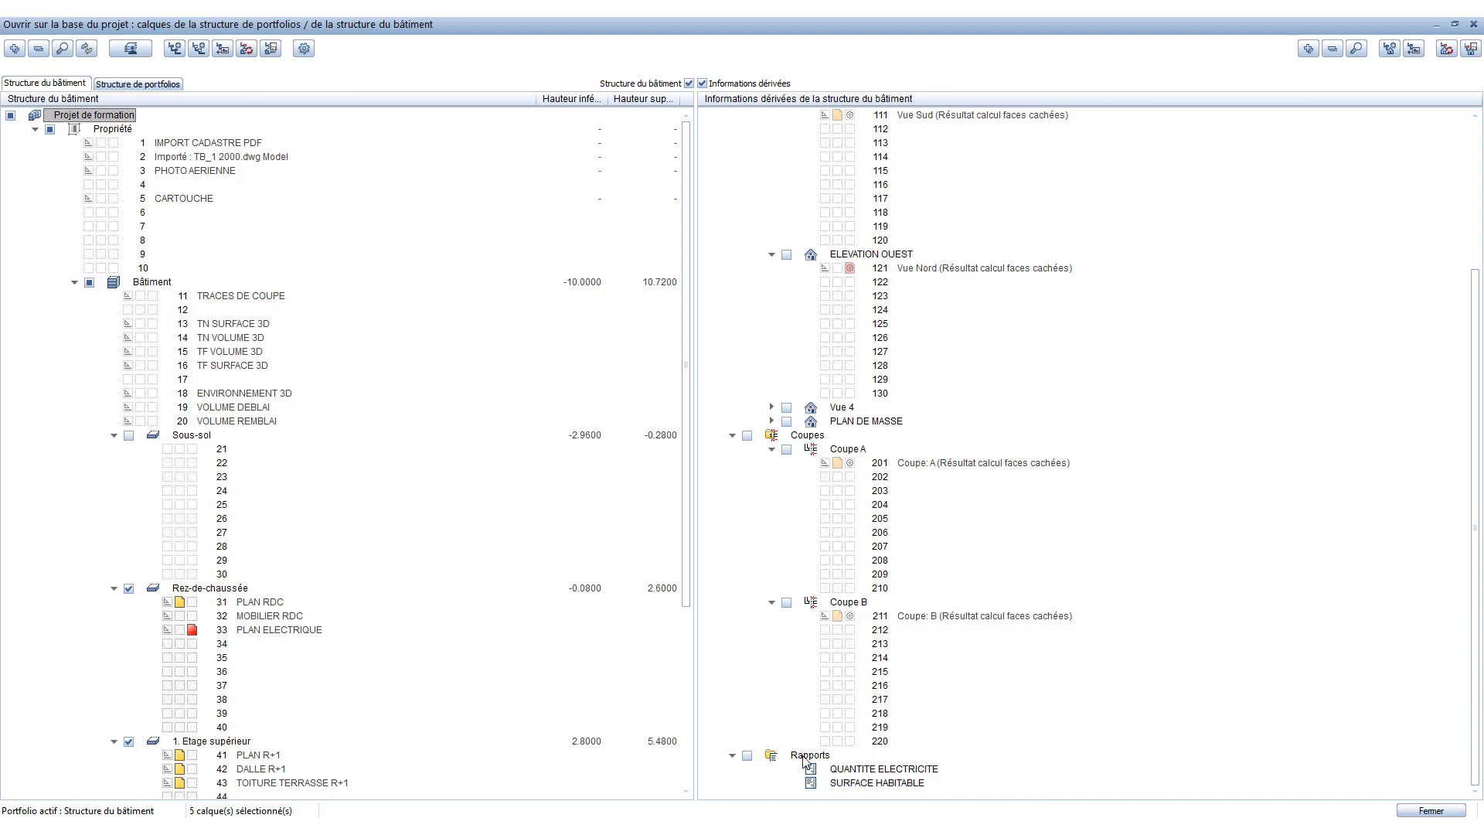
Step: Create all reports under the Rapports level of the derived building structure as a batch
right_click(803, 758)
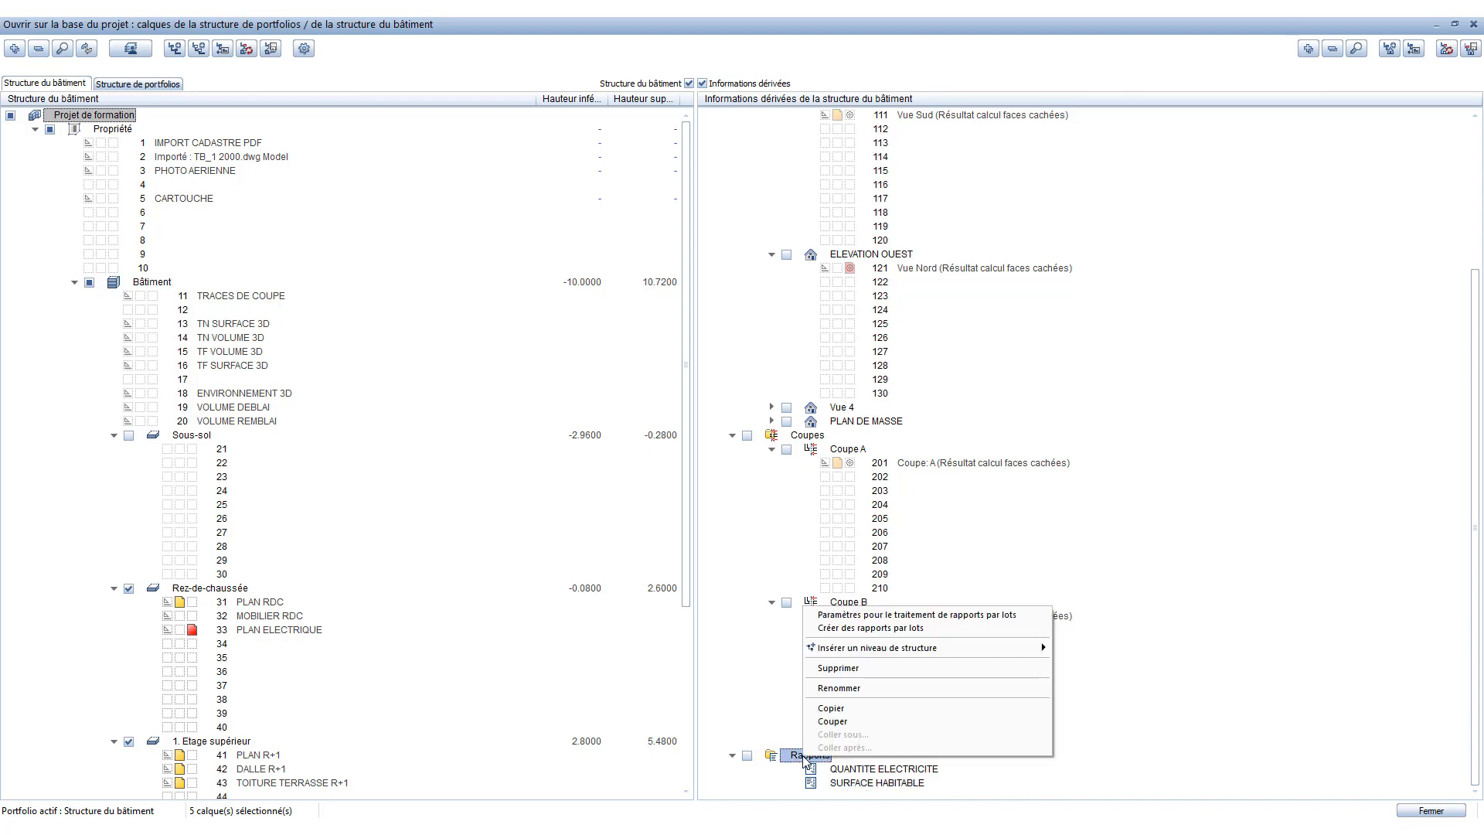
click(857, 628)
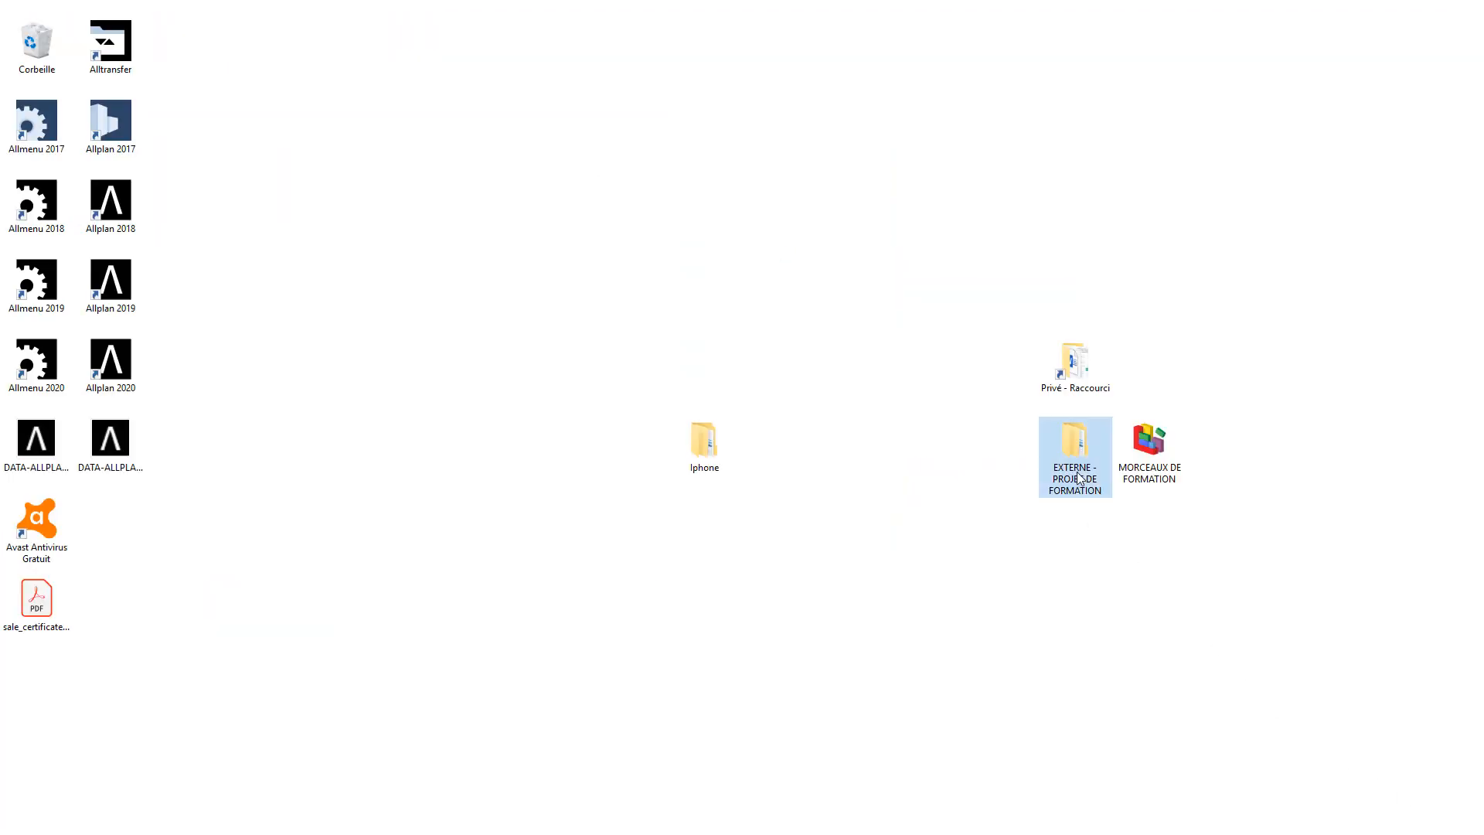
Step: In the CHAPITRE 19 folder of EXTERNE - PROJET DE FORMATION, check the contents of SURFACE HABITABLE.pdf and QUANTITE ELECTRICITE.pdf
double_click(1080, 478)
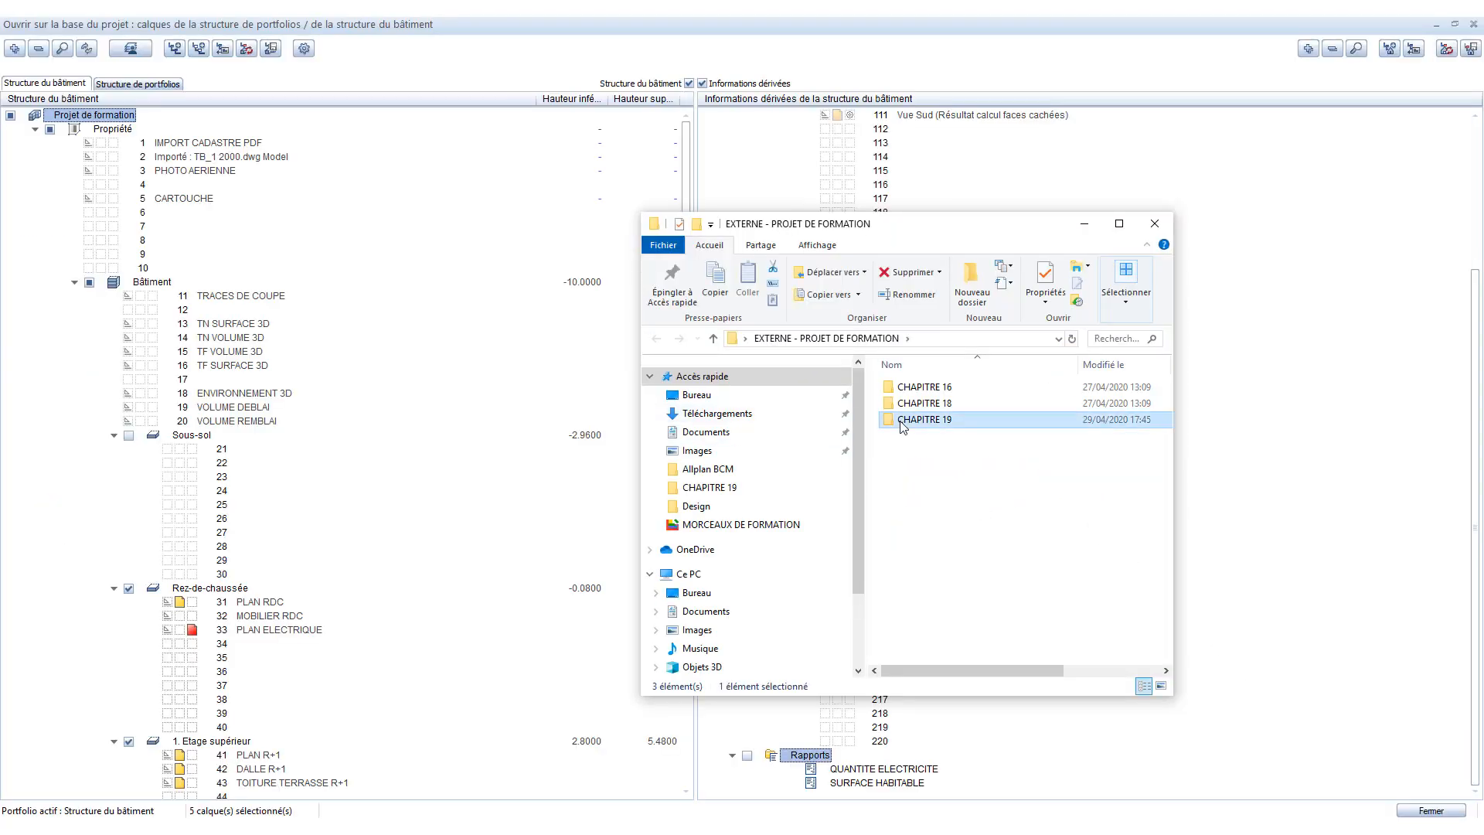
double_click(902, 422)
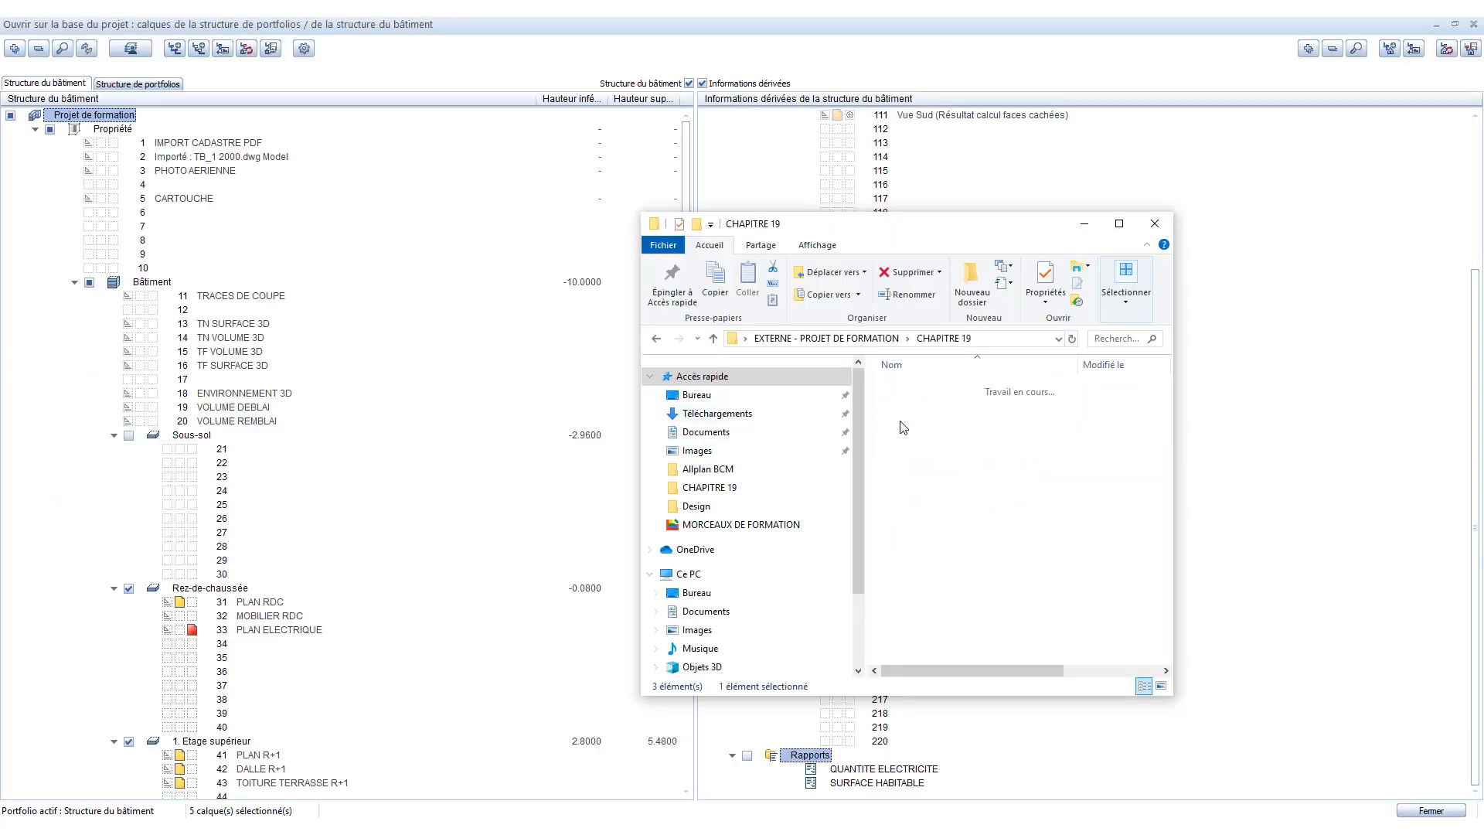
click(1118, 223)
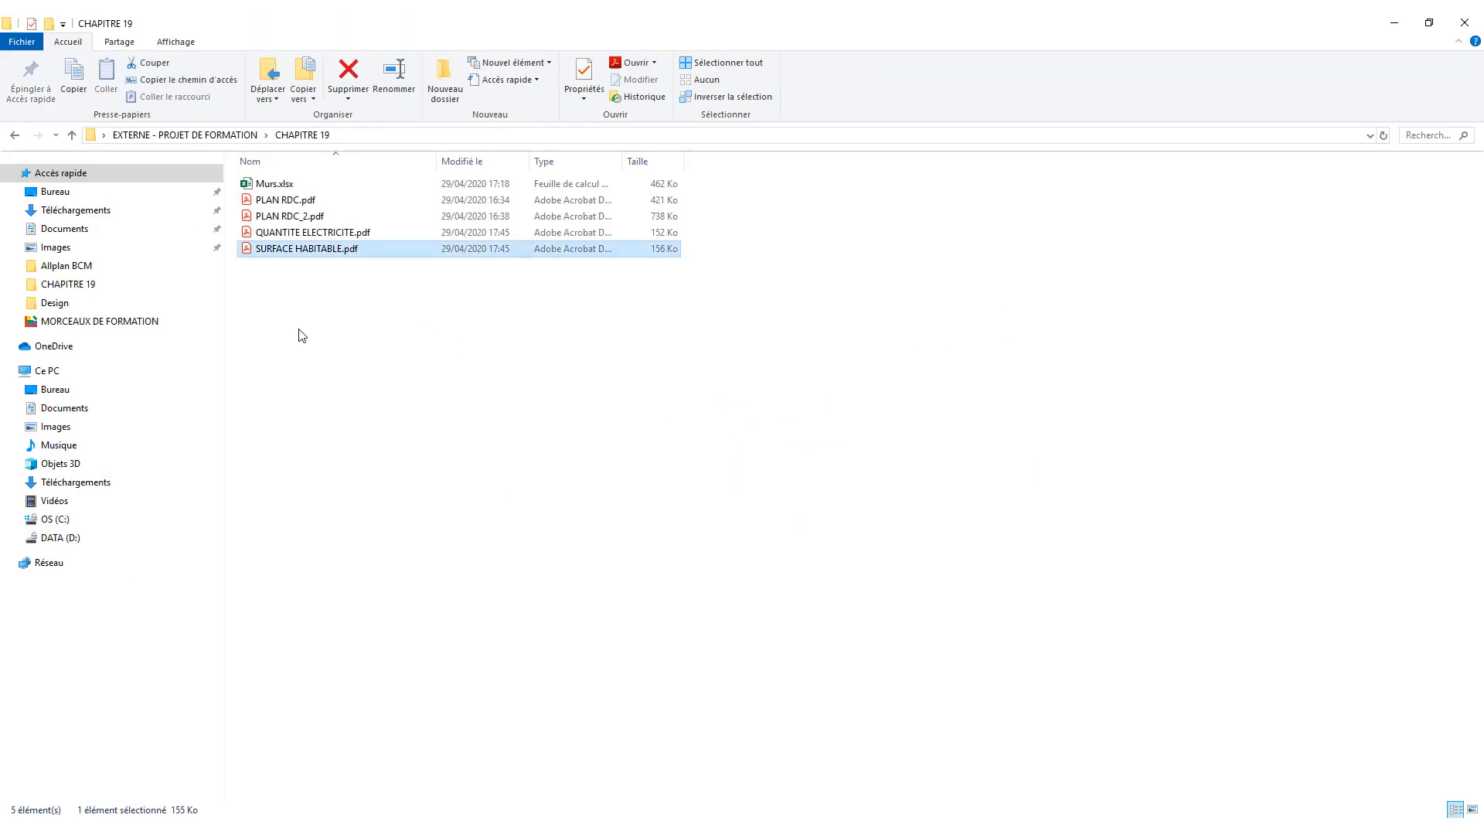
double_click(306, 249)
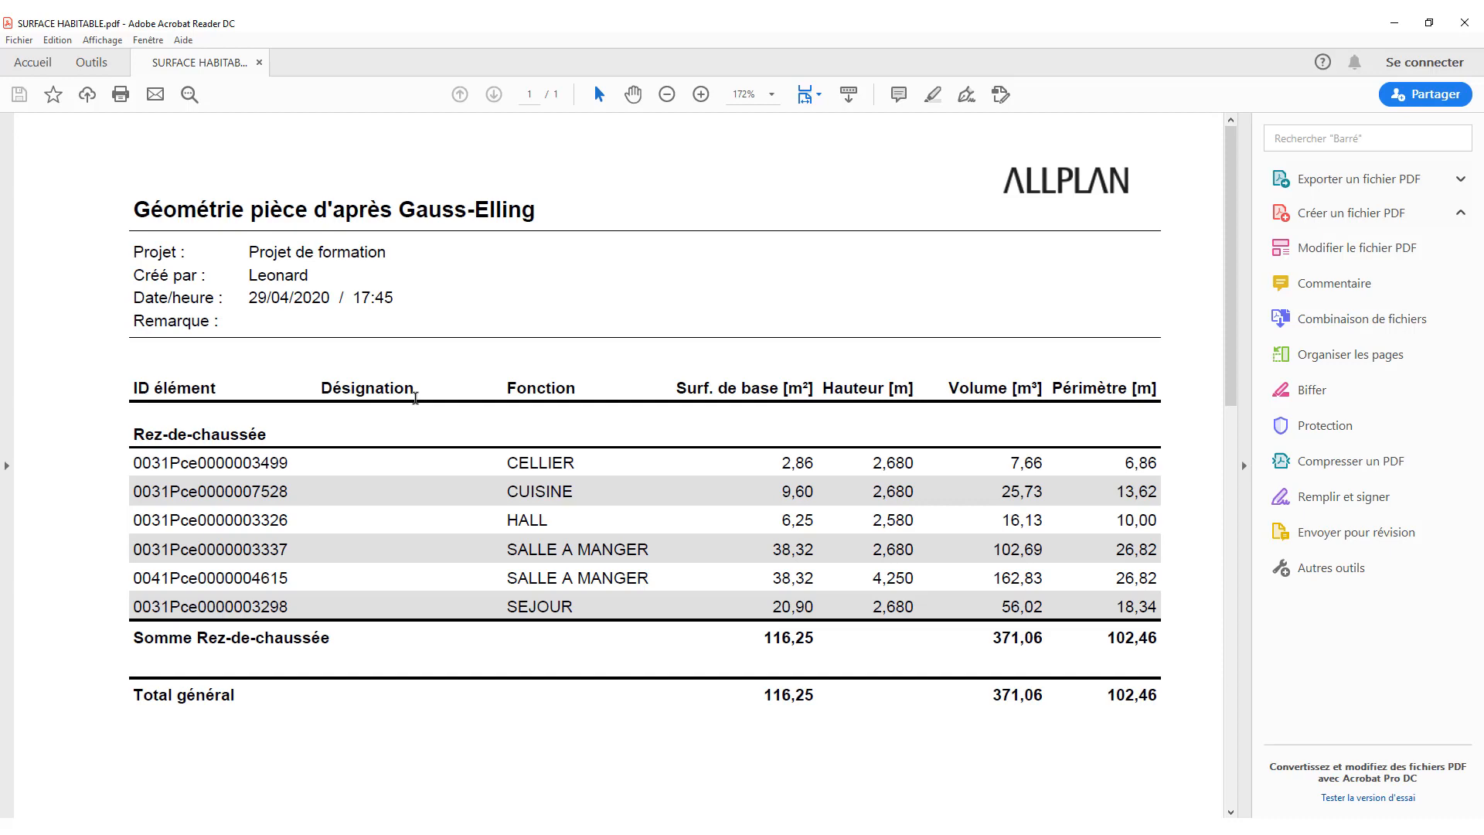
key(ctrl+l)
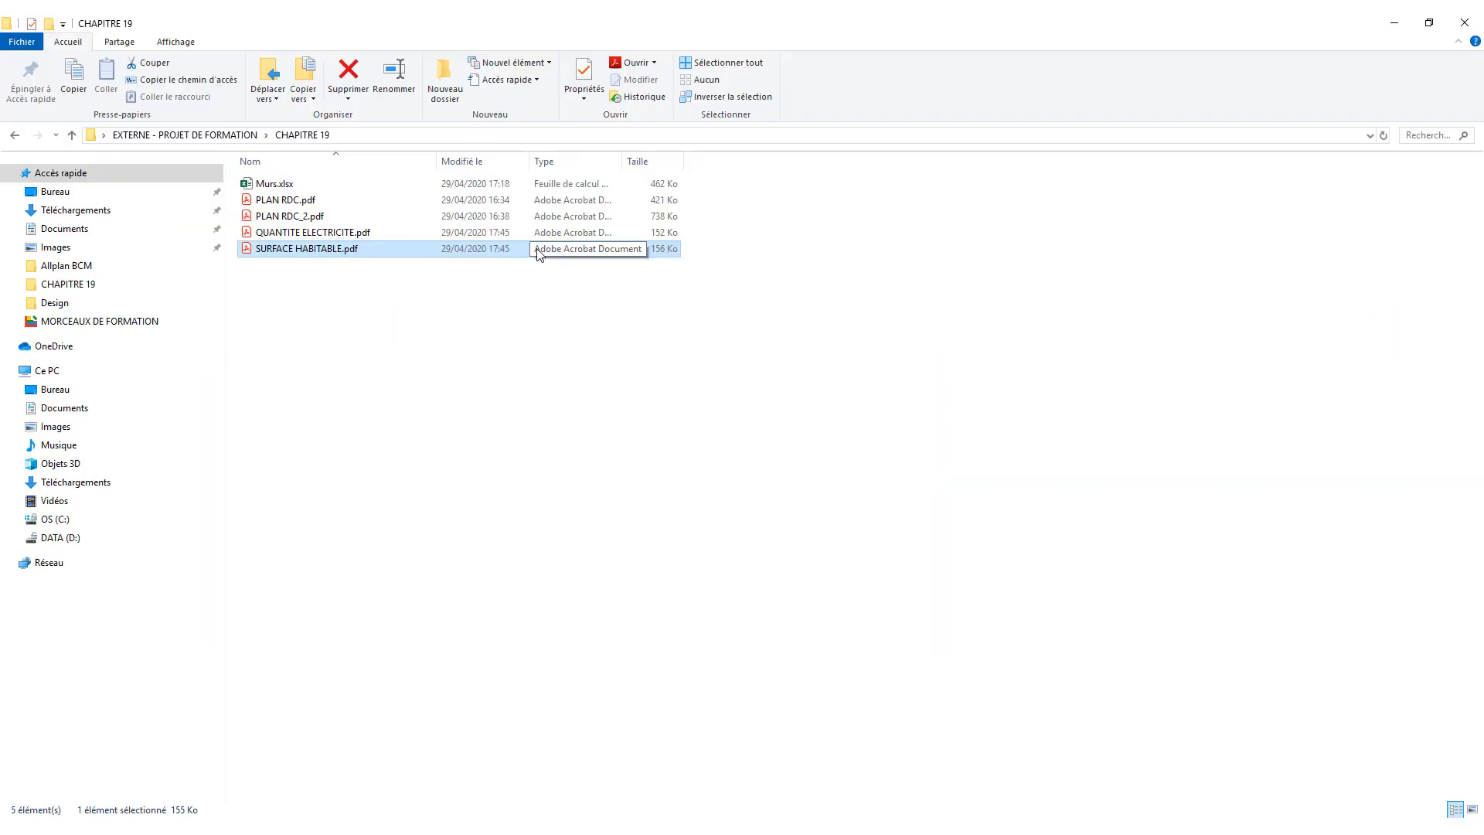
double_click(424, 229)
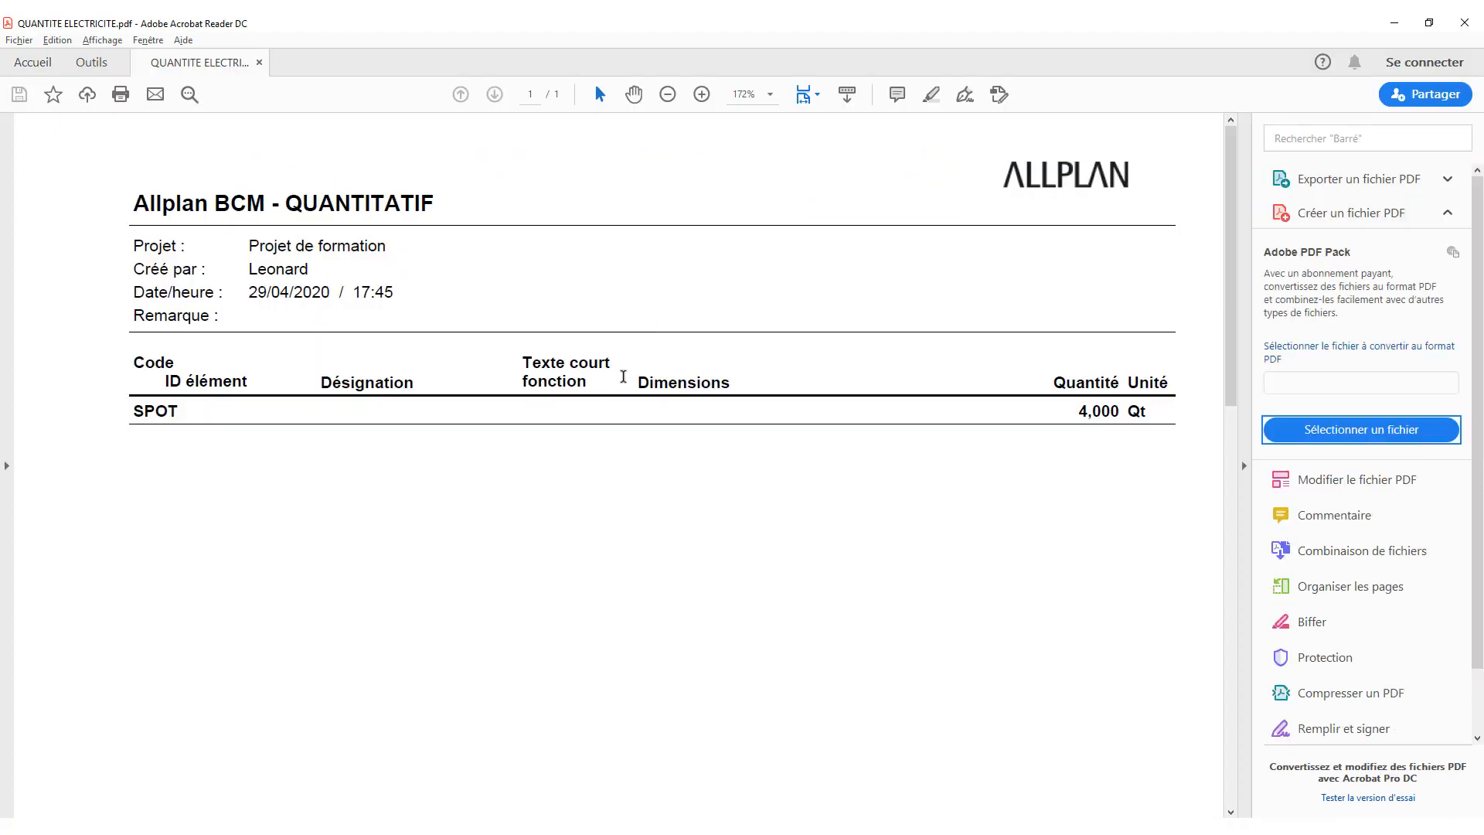
key(ctrl+l)
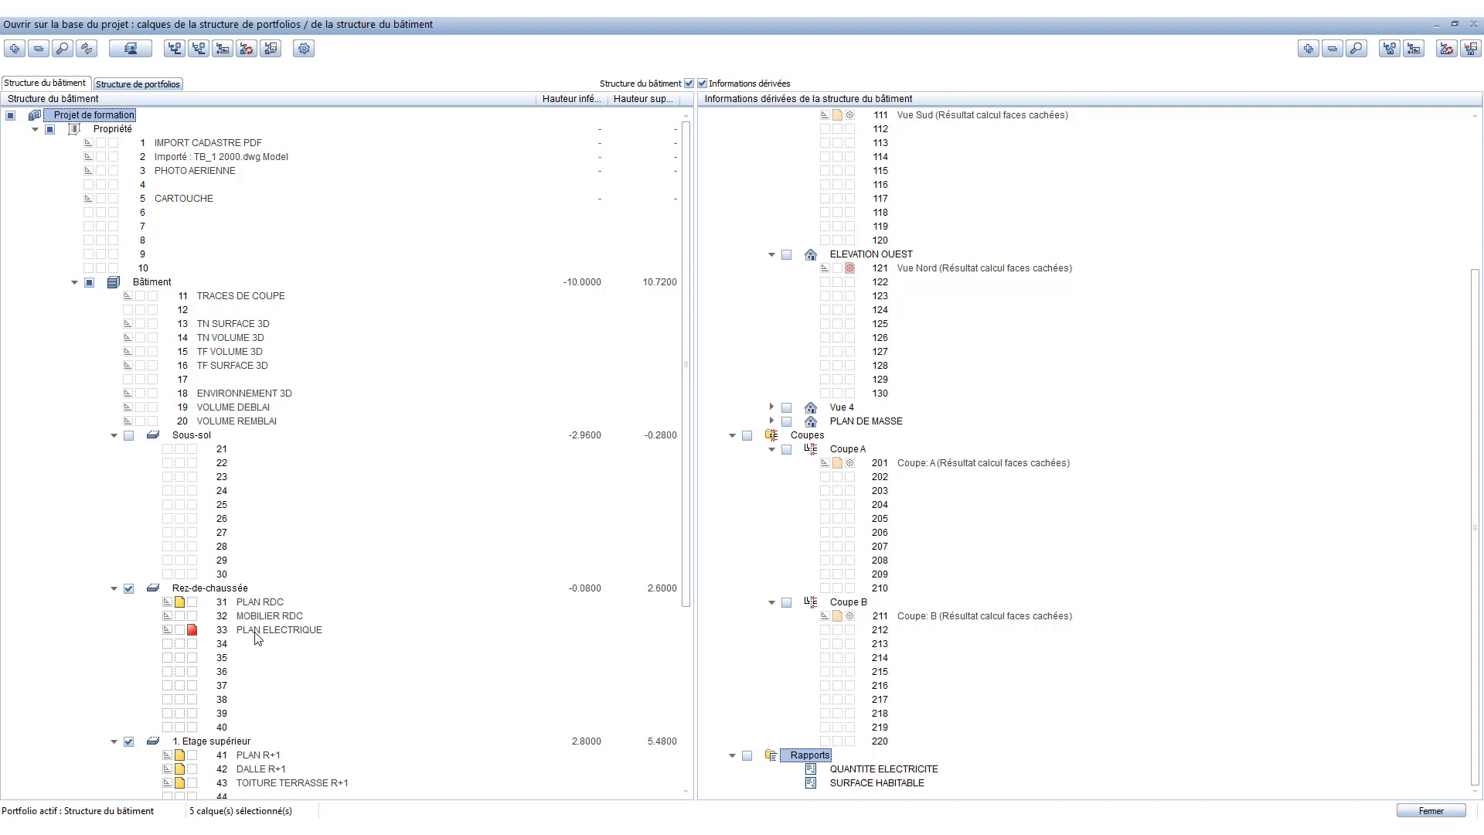
Step: Close the building structure and copy a ceiling spot in the HALL to the midpoint between two diagonally opposite spots
click(1430, 809)
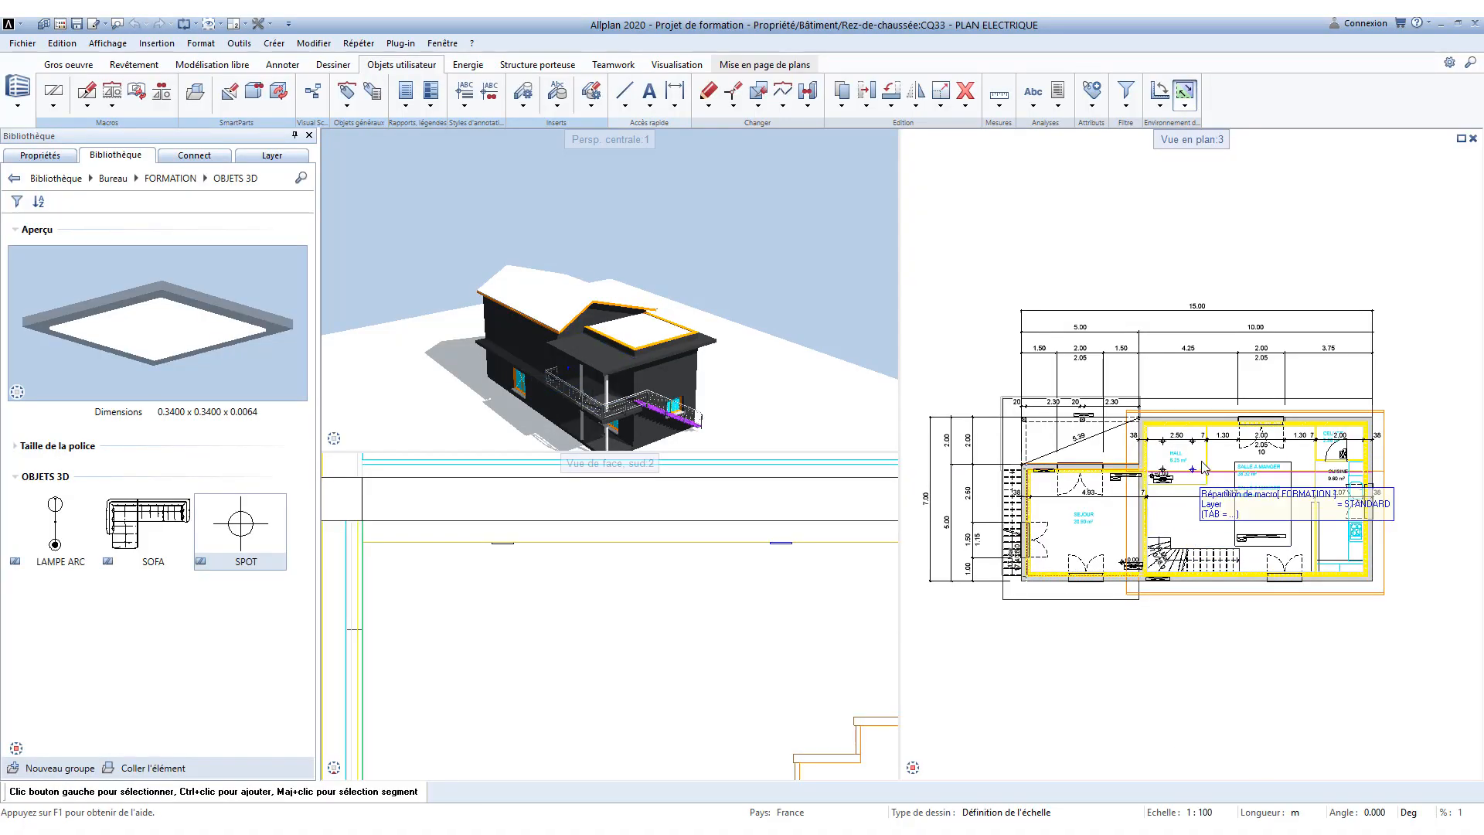
scroll(1203, 466, up, 4)
click(1213, 467)
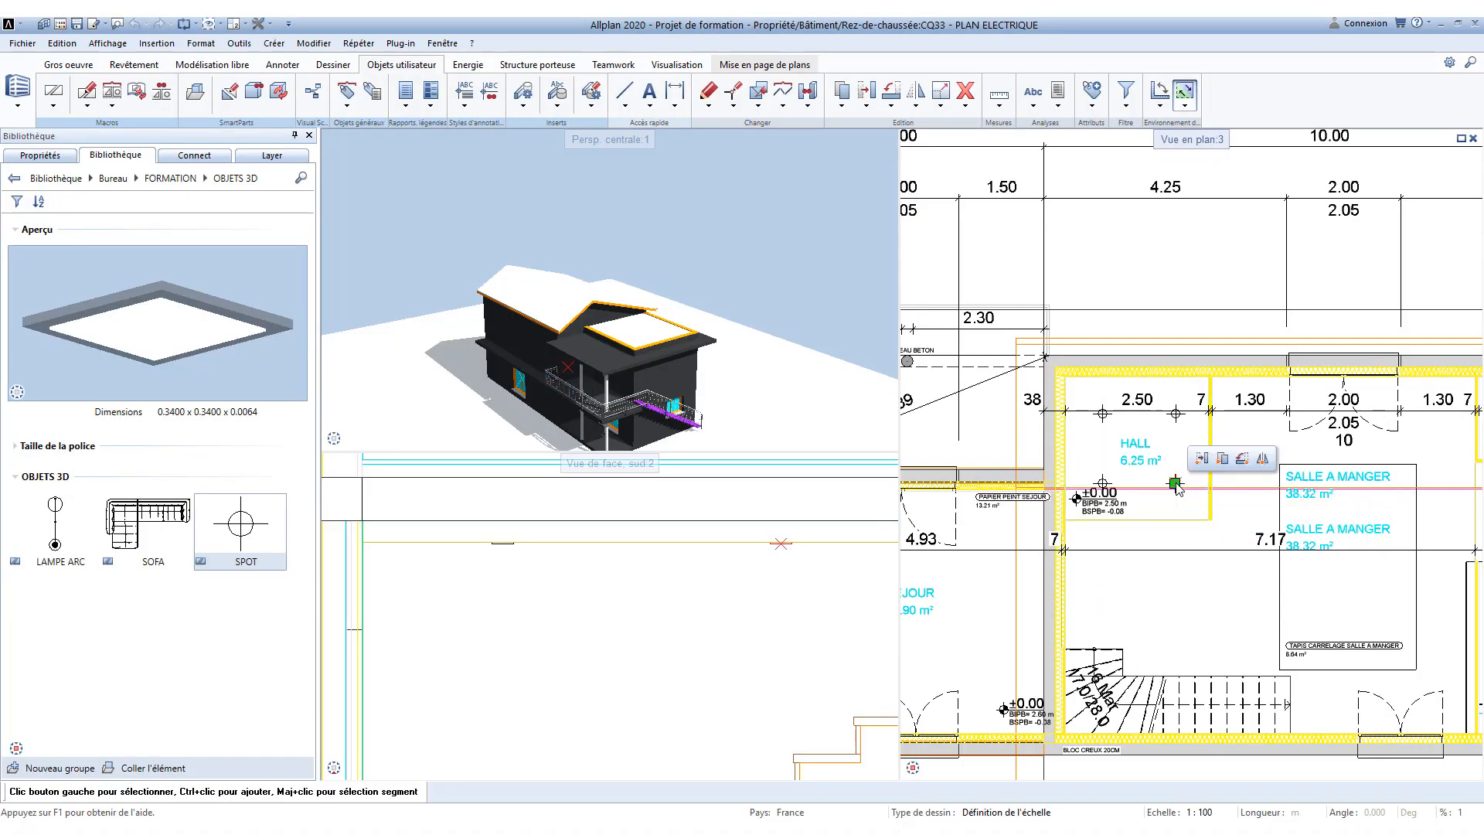
click(1216, 462)
right_click(1102, 413)
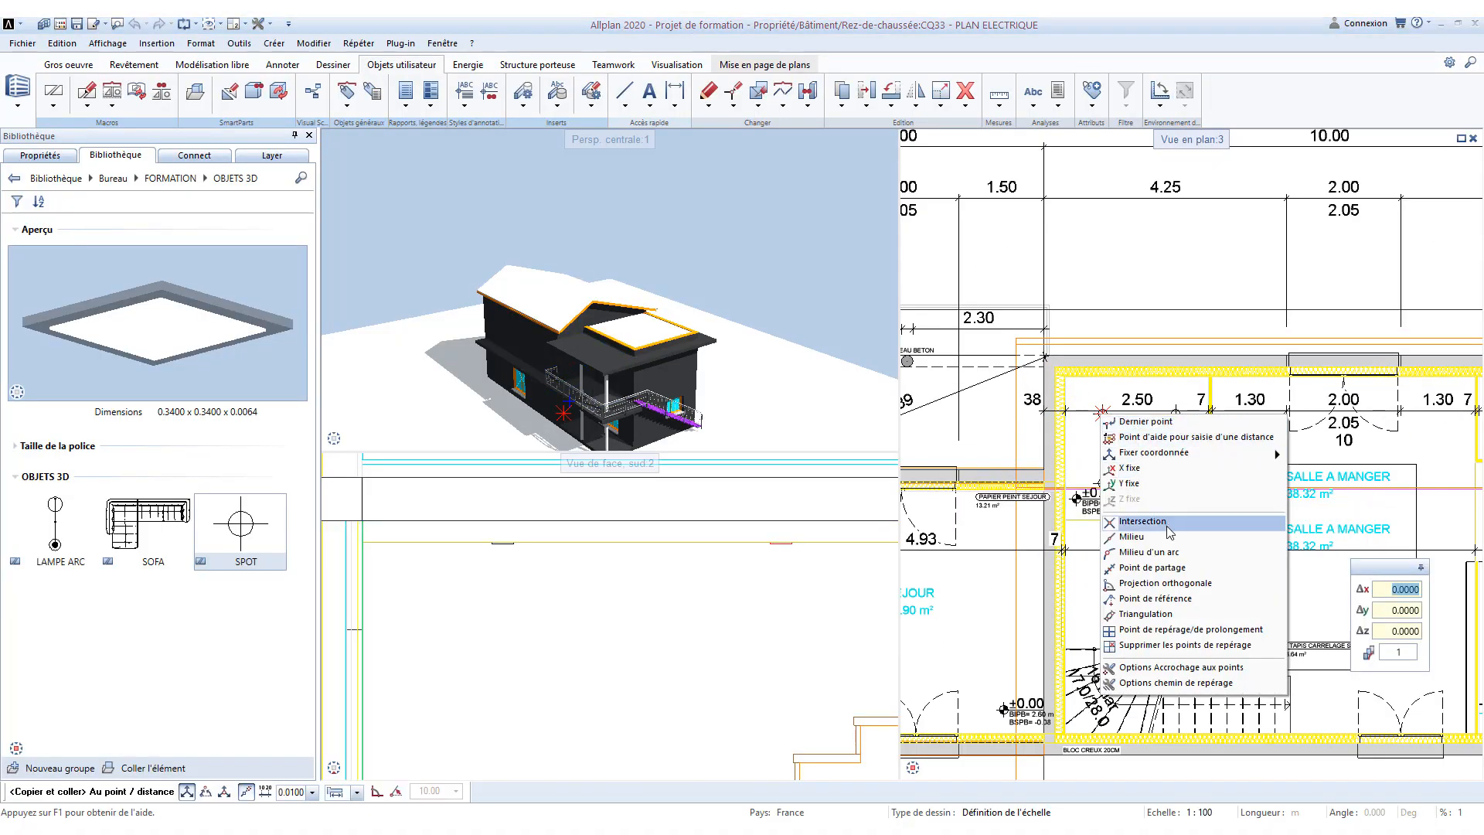
click(1162, 536)
click(1174, 483)
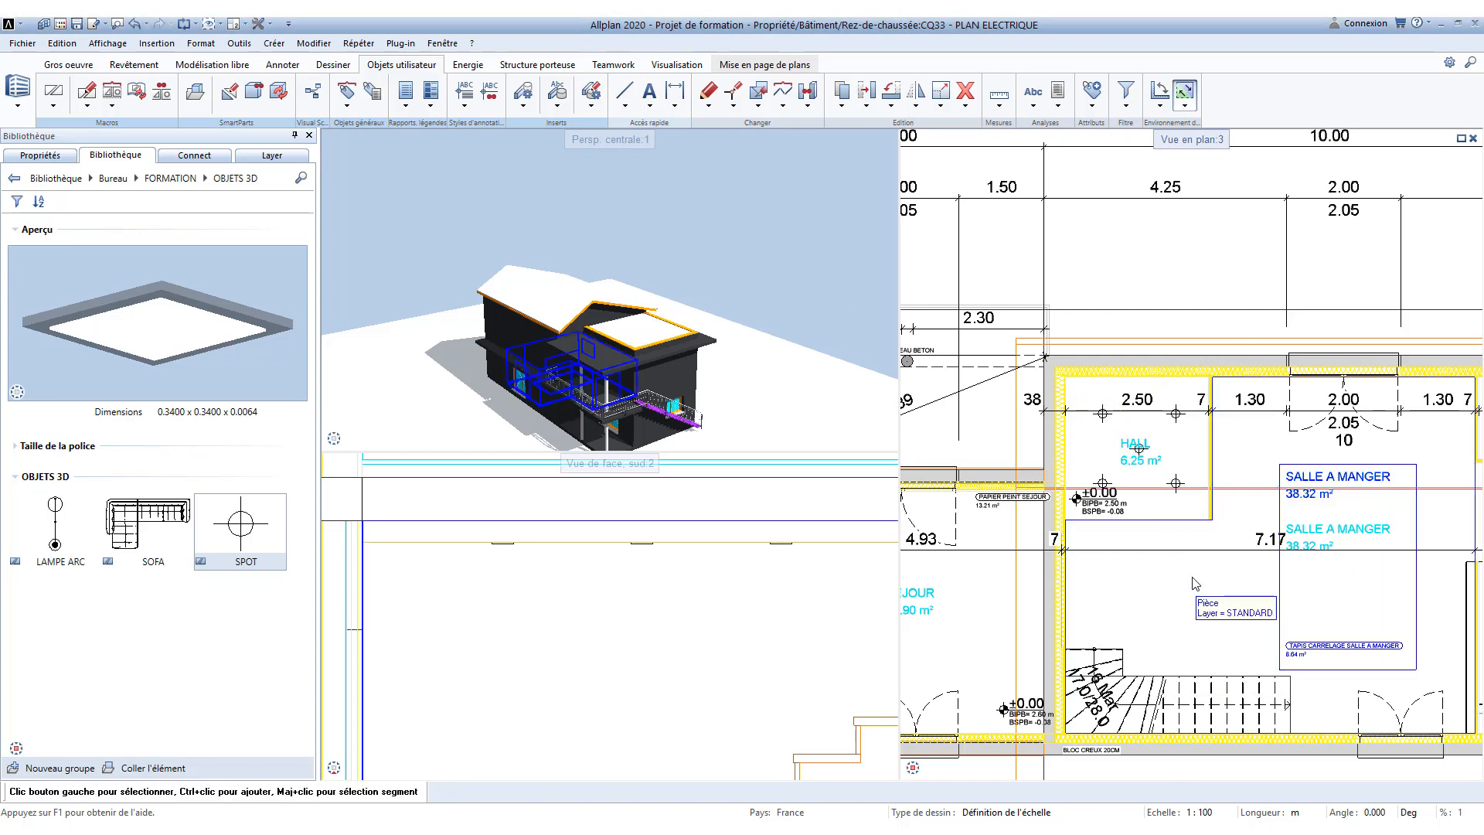
Step: Reopen the building structure and generate only the QUANTITE ELECTRICITE report again
scroll(1202, 580, down, 3)
double_click(1265, 746)
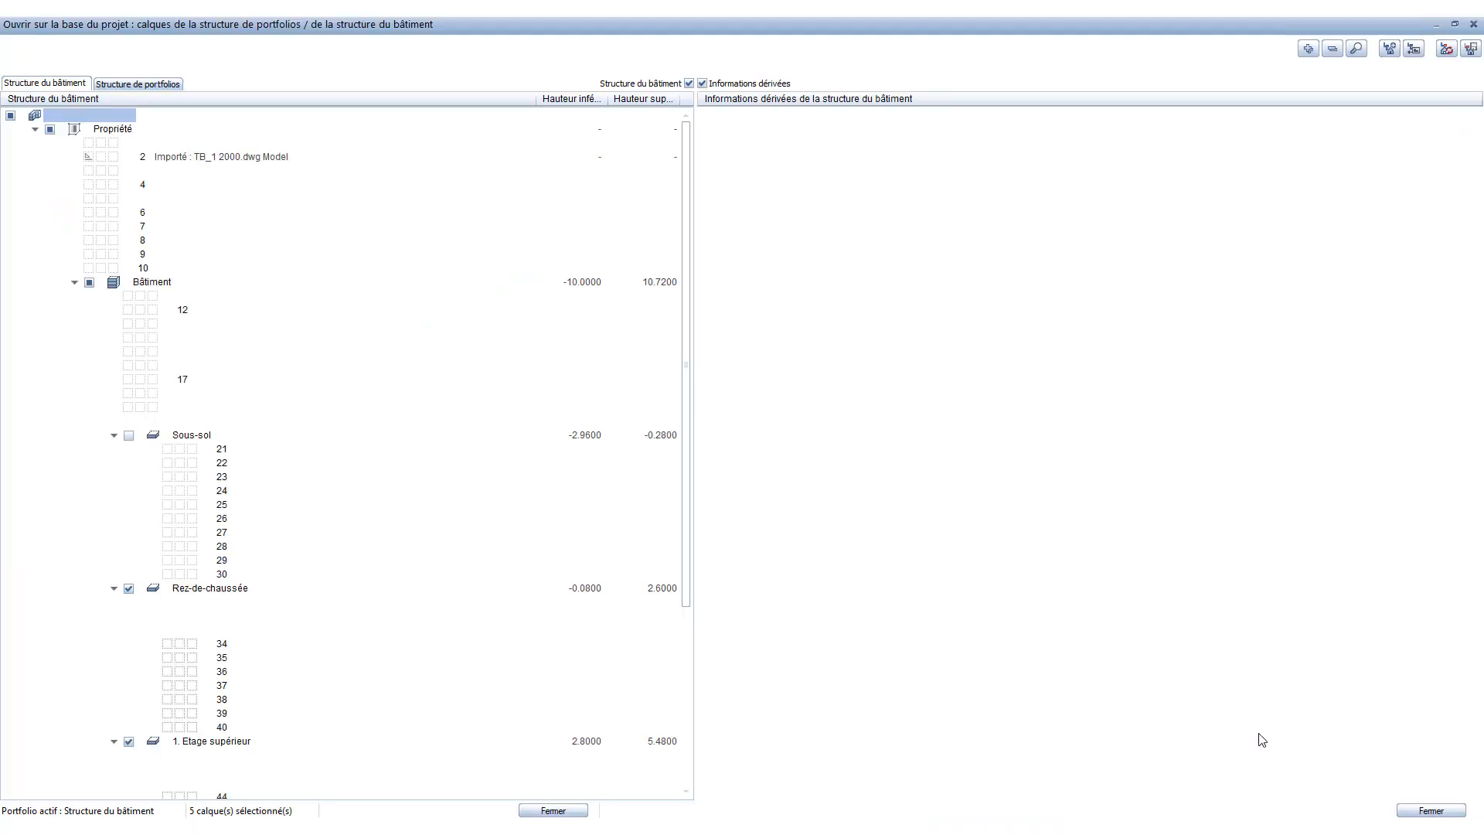
scroll(985, 669, down, 4)
scroll(954, 694, down, 1)
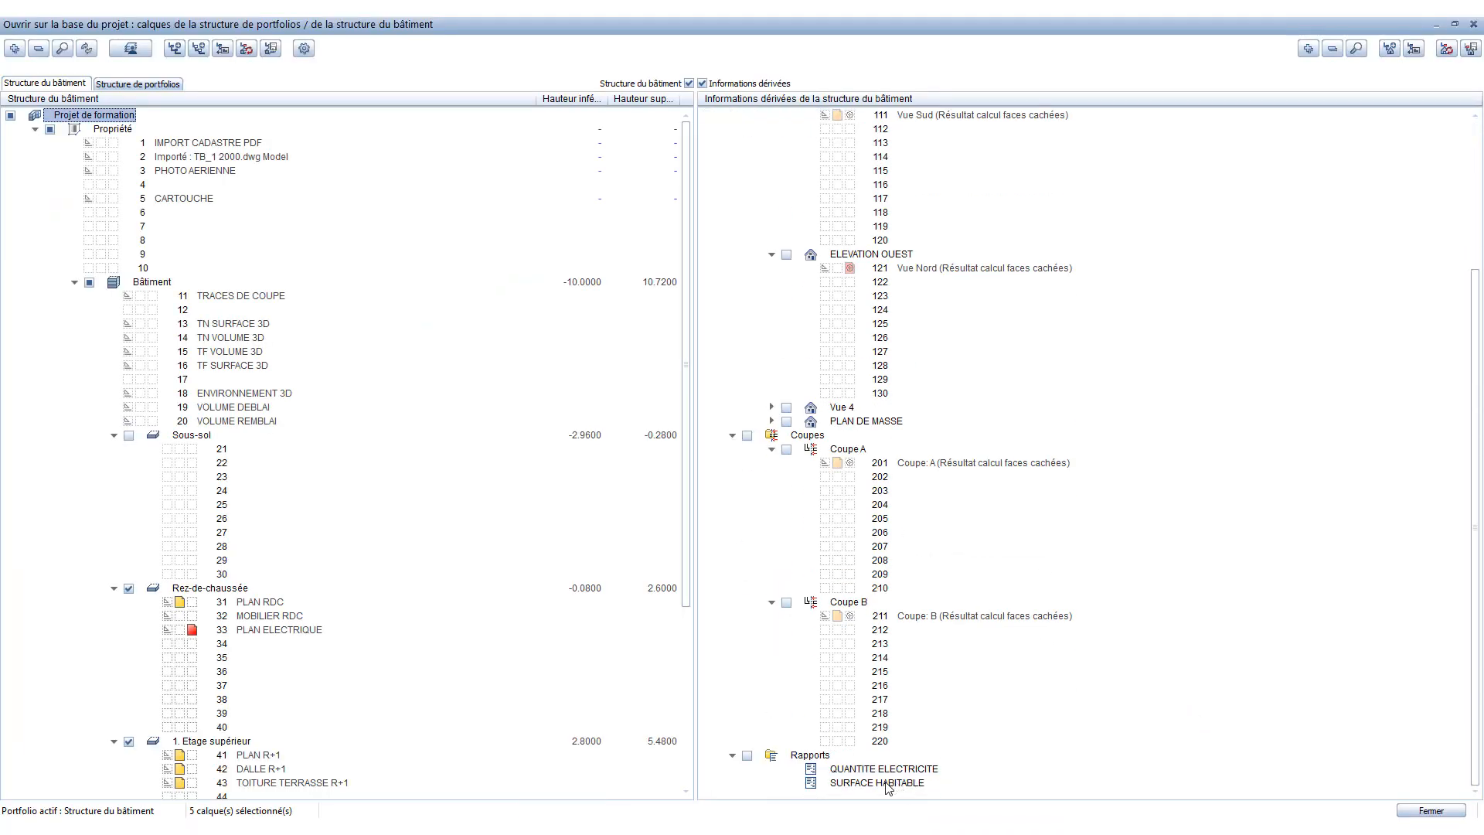
right_click(886, 769)
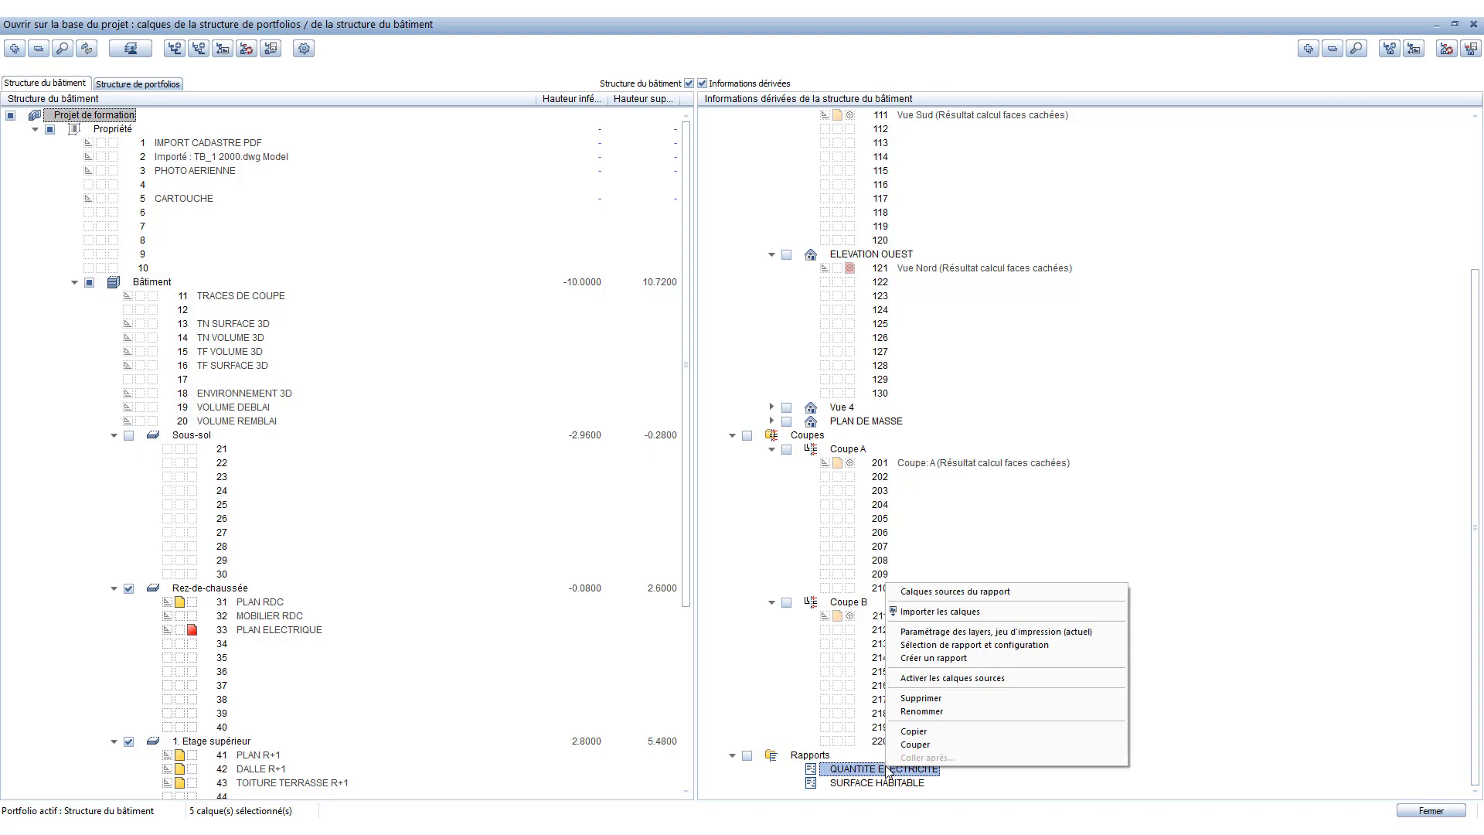
click(939, 658)
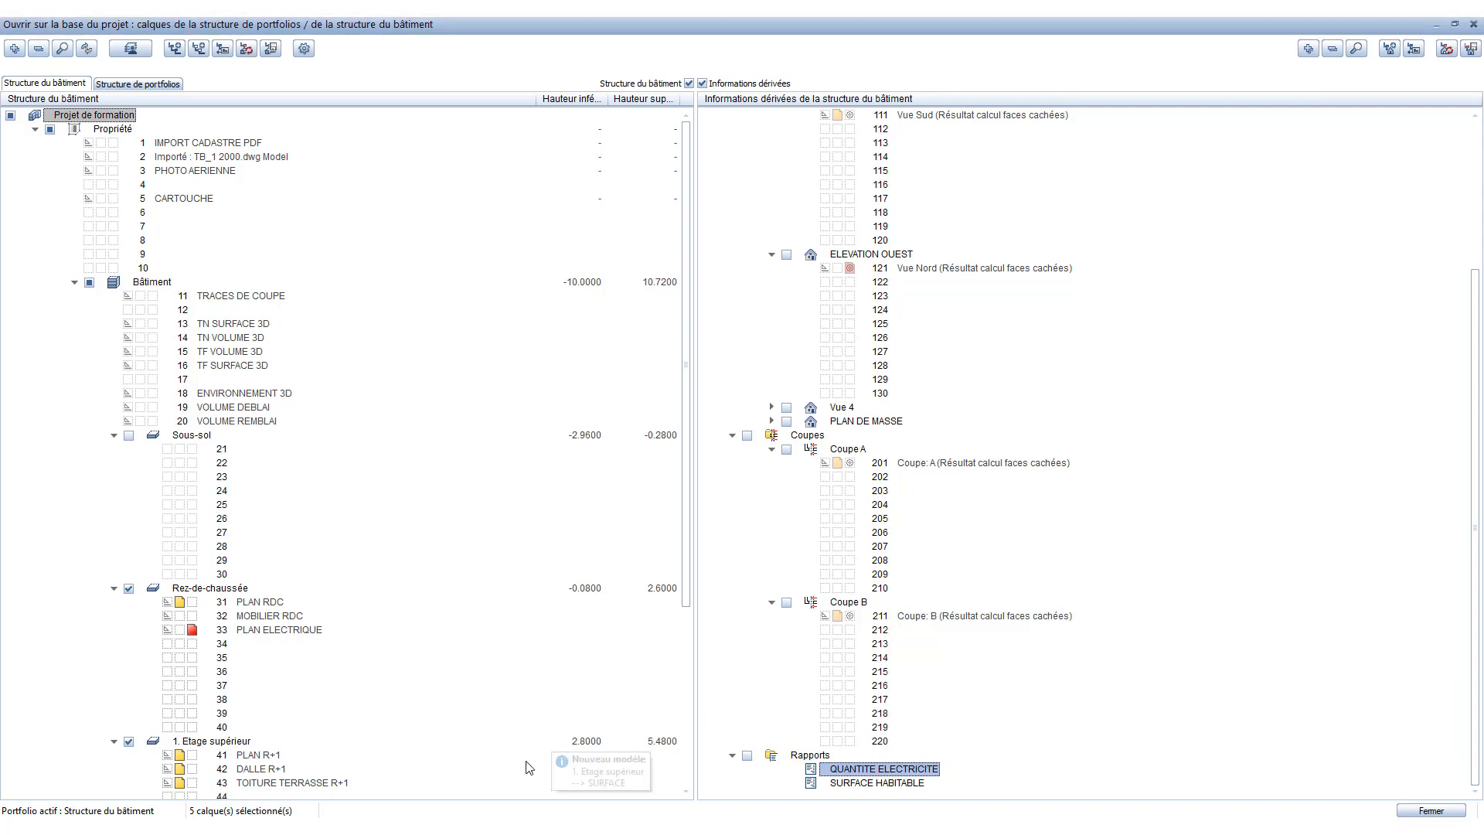
Step: Switch to the CHAPITRE 19 folder, check the spot quantity in the regenerated QUANTITE ELECTRICITE.pdf, close it and return to Allplan
click(398, 823)
click(466, 774)
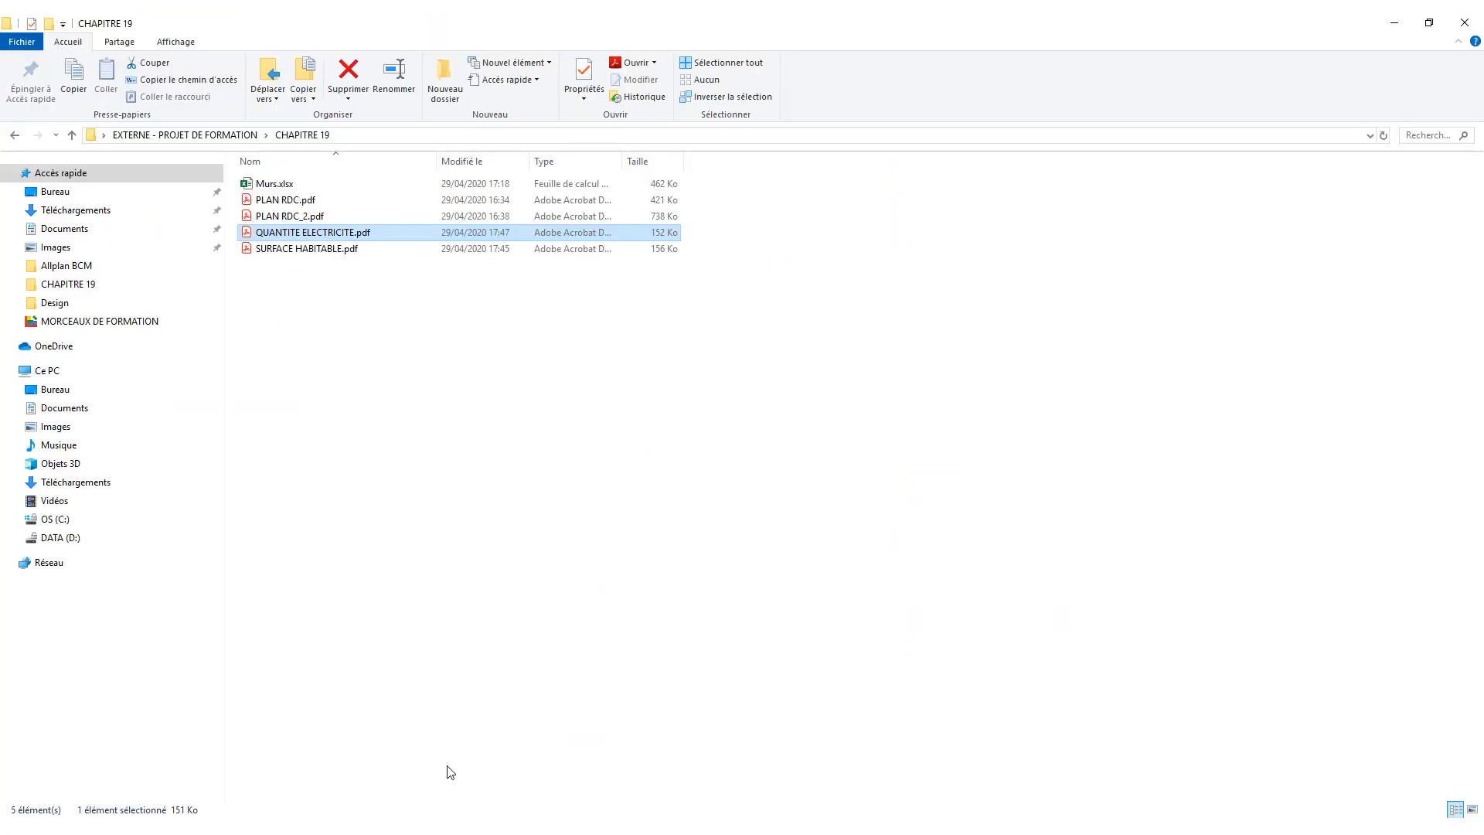
double_click(307, 240)
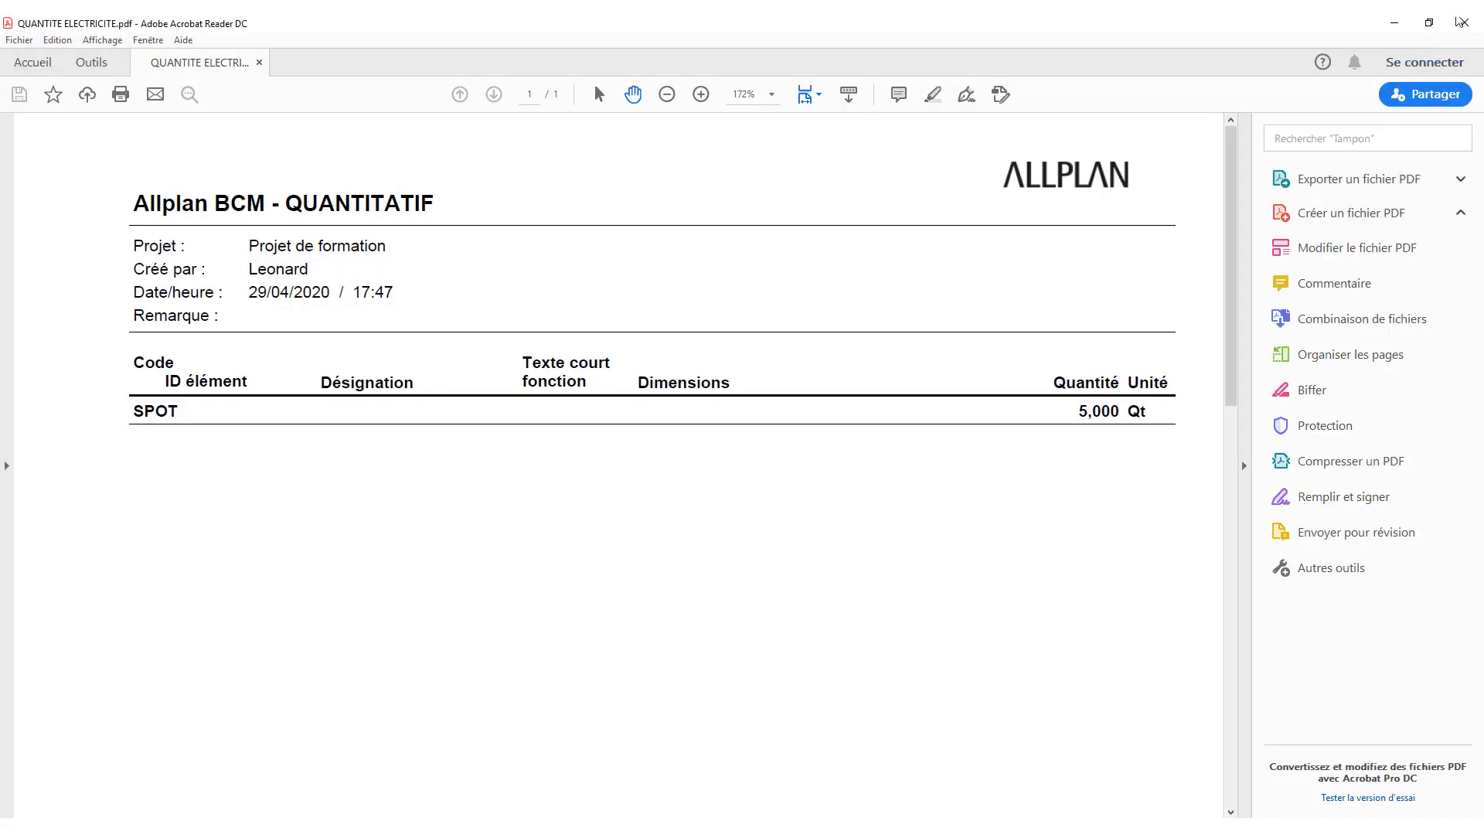
click(1463, 22)
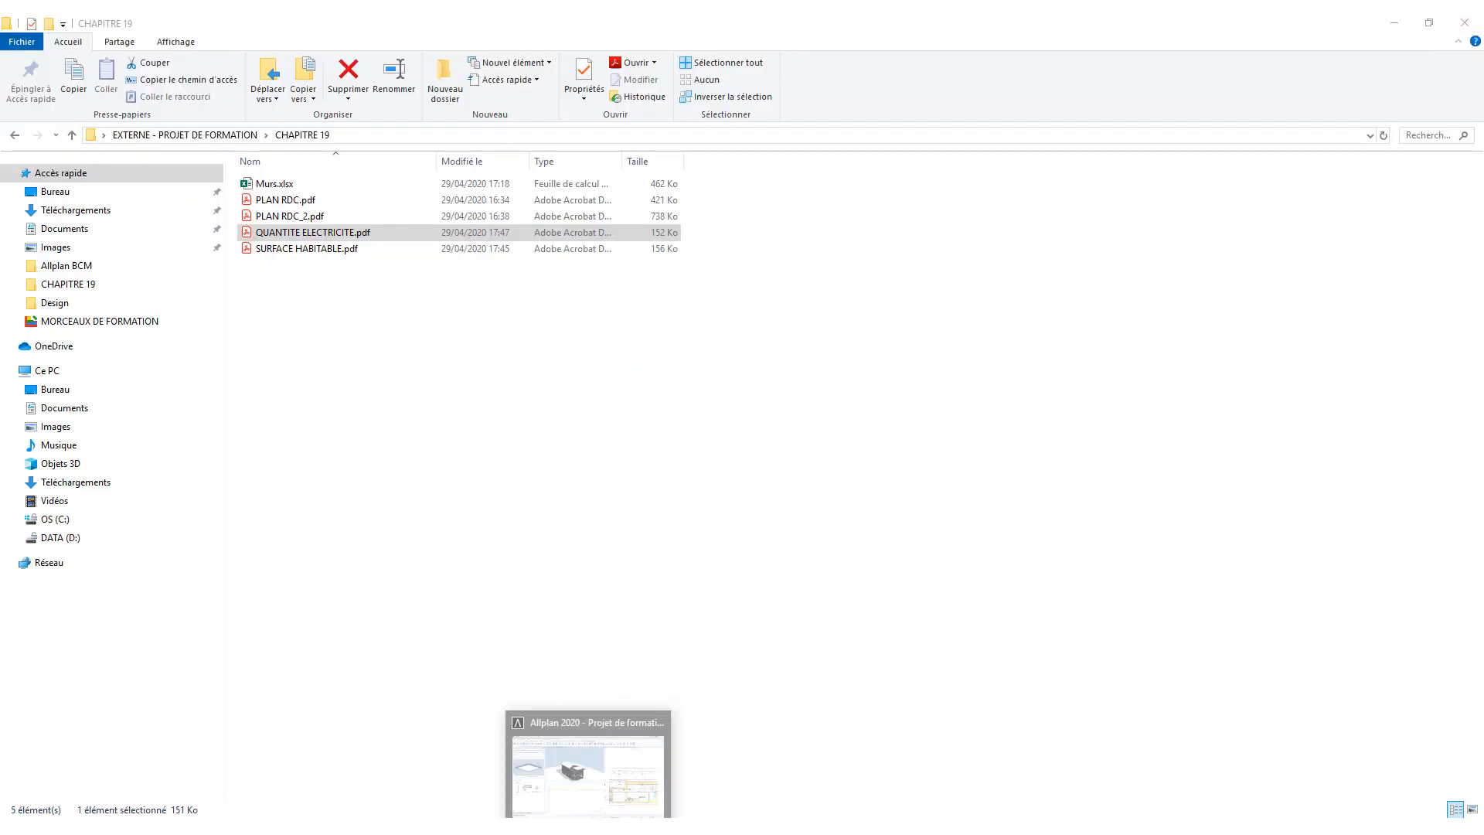
click(590, 825)
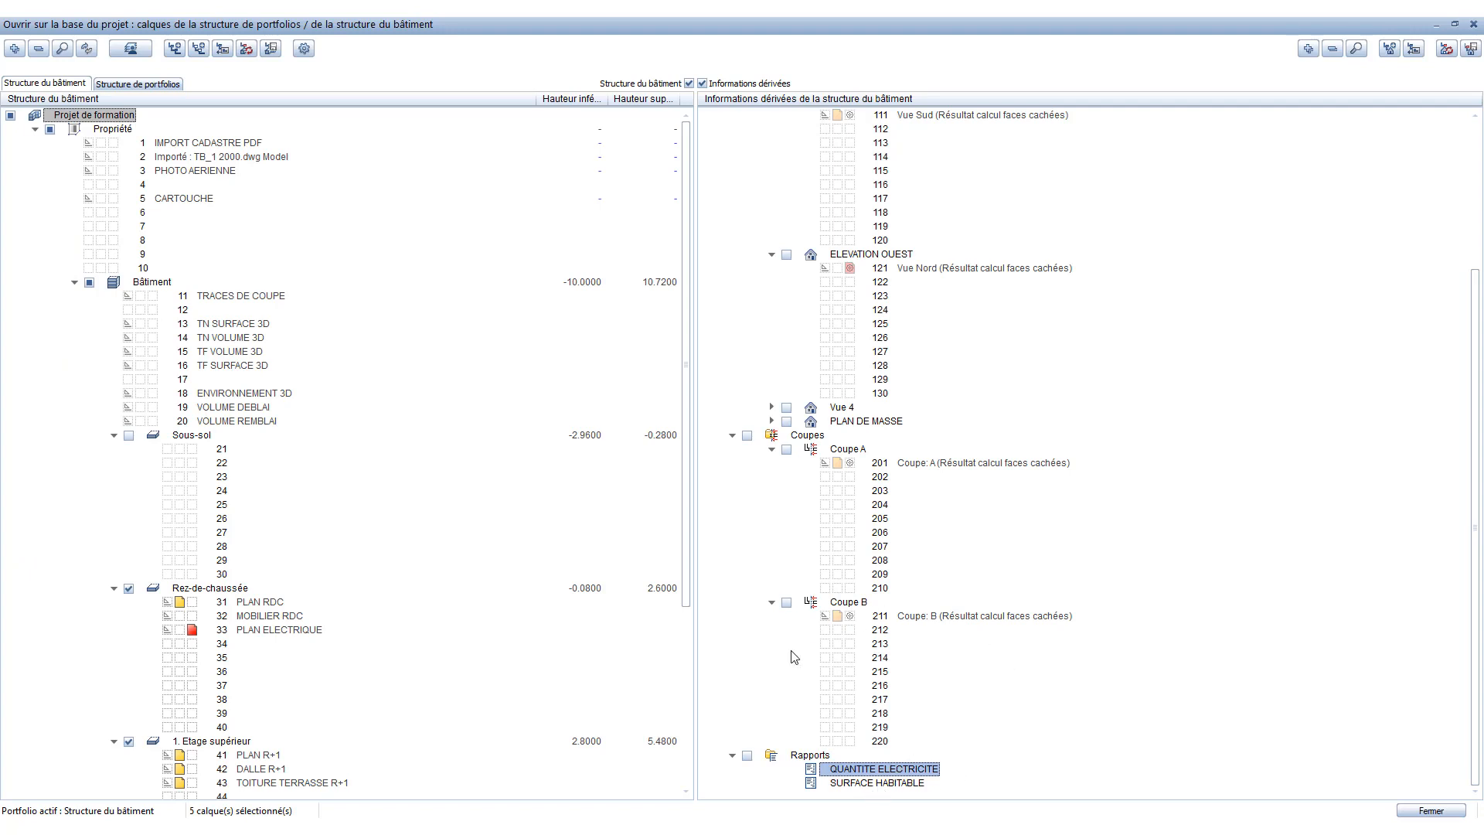